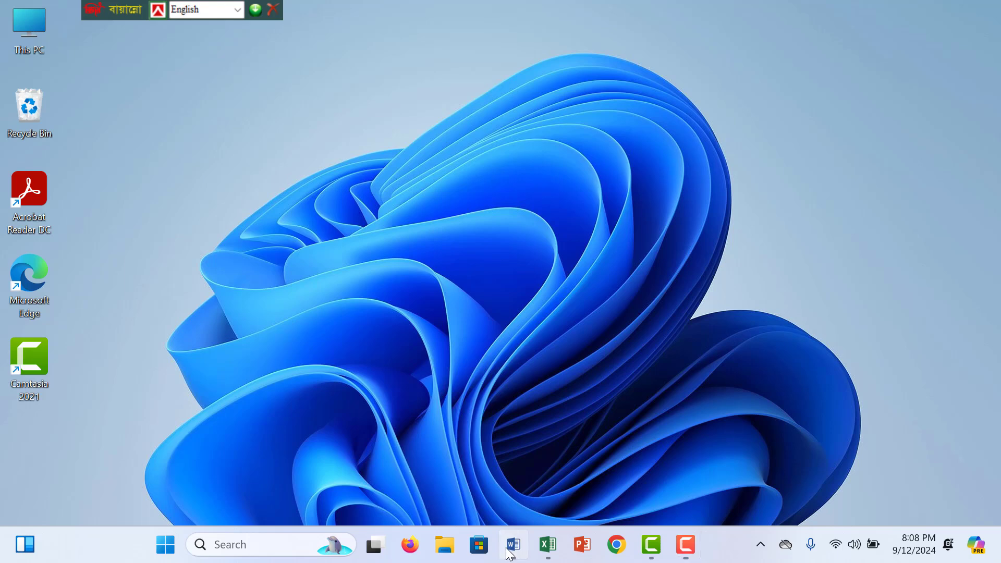
- Open the উৎপাদন ব্যয় document in Word and review the opening and closing stock, purchase and expense figures
left_click(511, 545)
scroll(746, 294, "up", 6)
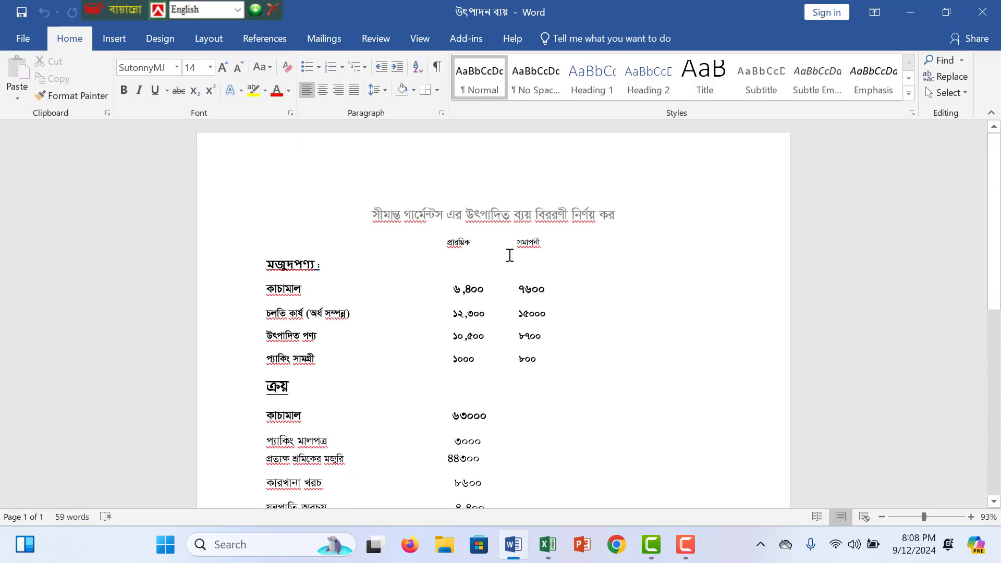
scroll(514, 257, "down", 5)
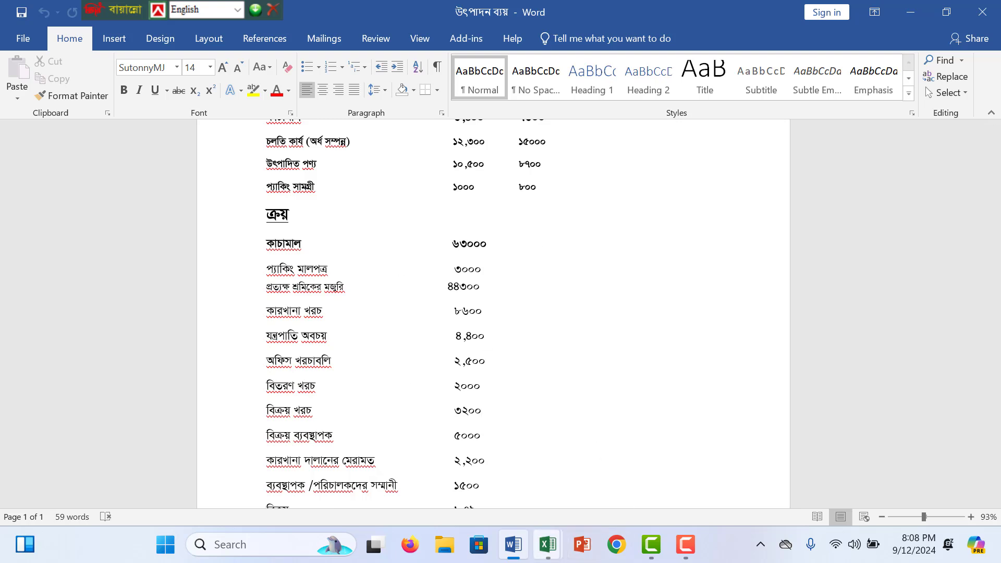
- Switch to Excel, close the blank Book1 workbook and bring up the recovered Book1 (version 2) workbook
left_click(544, 555)
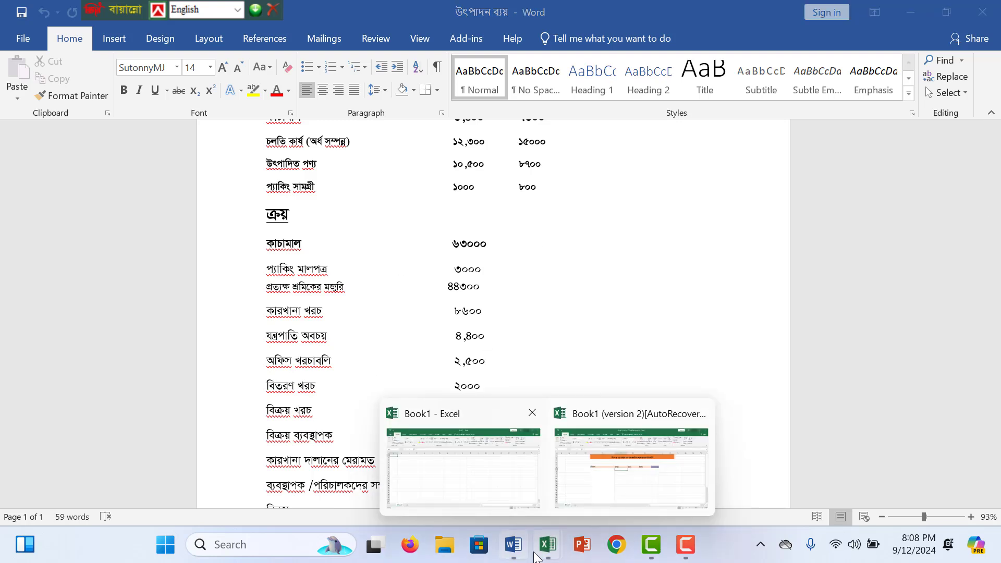
left_click(547, 554)
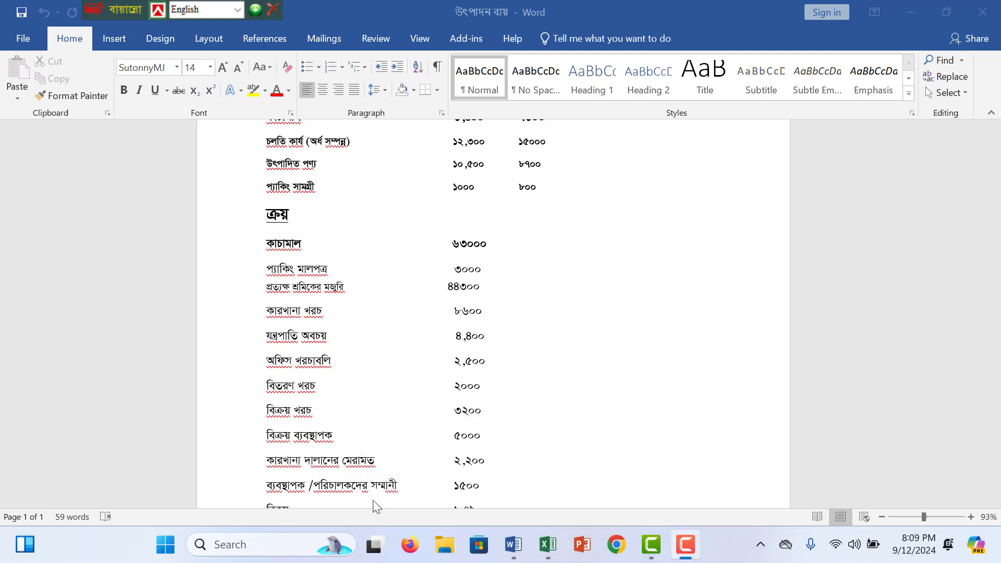
mouse_move(550, 546)
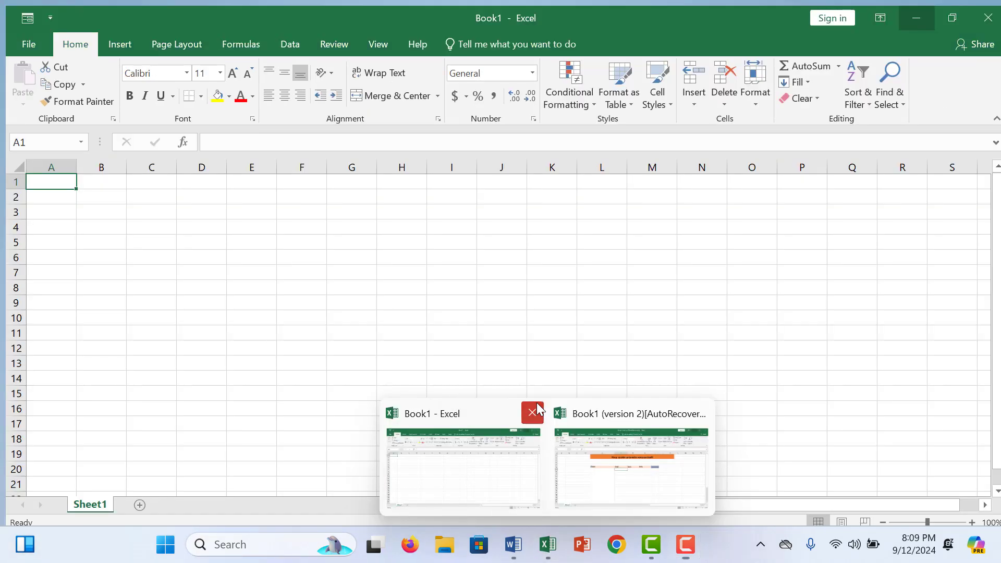
left_click(532, 413)
left_click(548, 472)
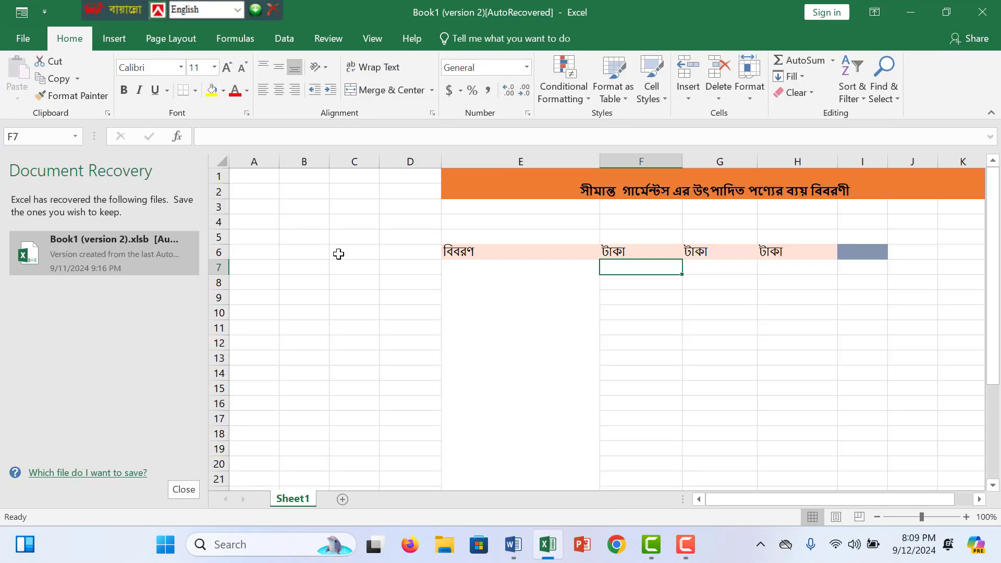
- Dismiss the Document Recovery list and start an entry in the merged cell E7 under বিবরণ
scroll(291, 282, "down", 3)
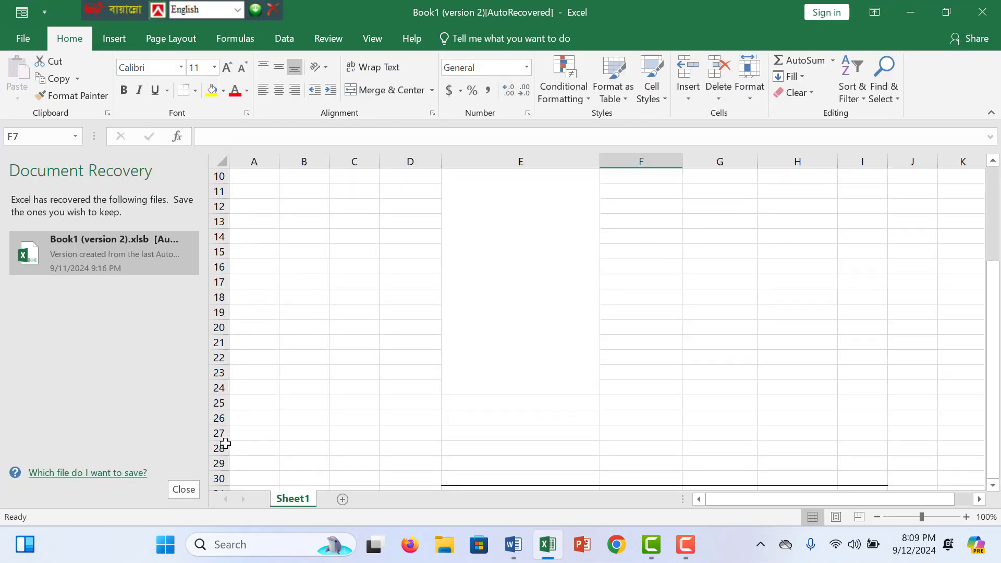
left_click(183, 490)
scroll(521, 343, "up", 3)
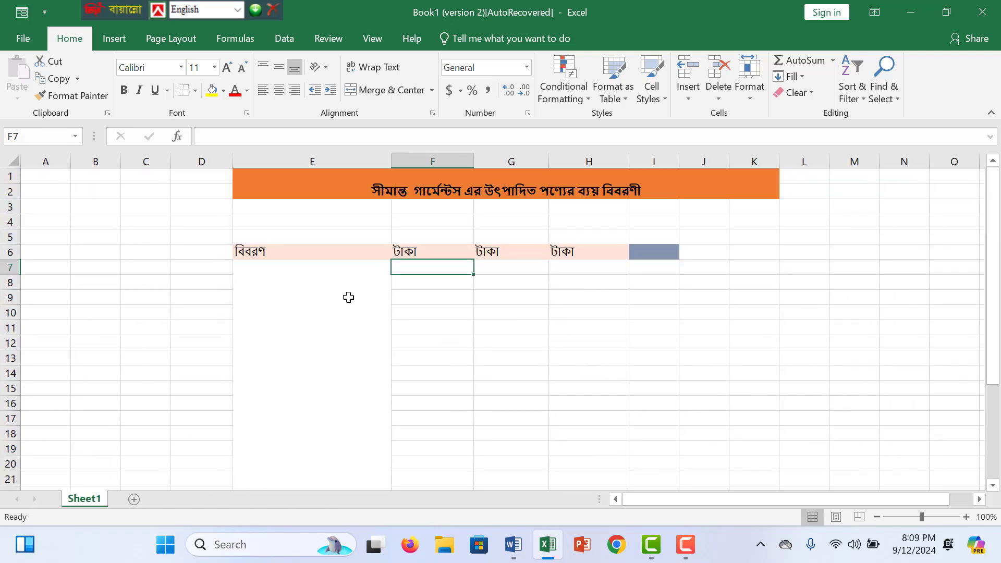
left_click(324, 289)
double_click(284, 282)
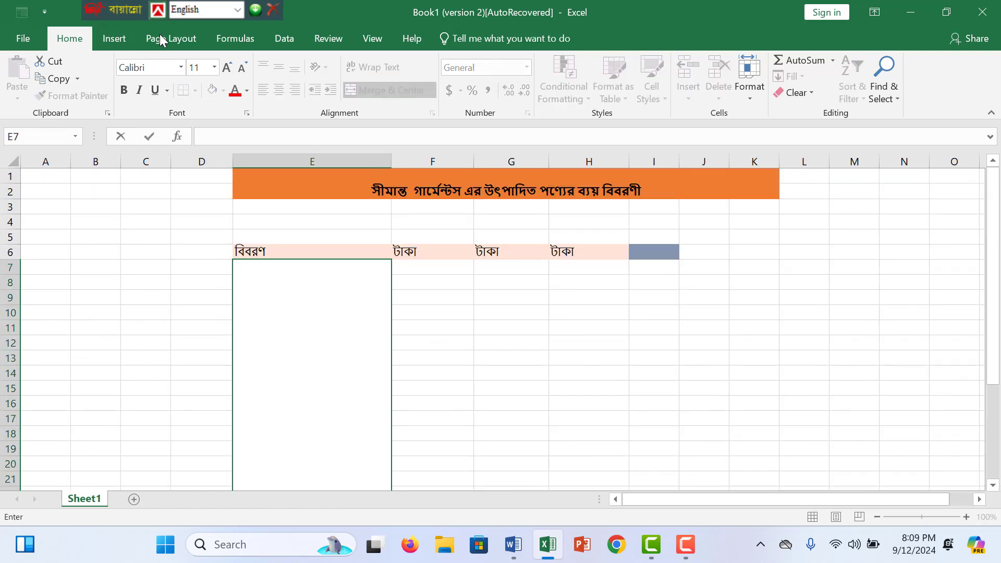
left_click(152, 67)
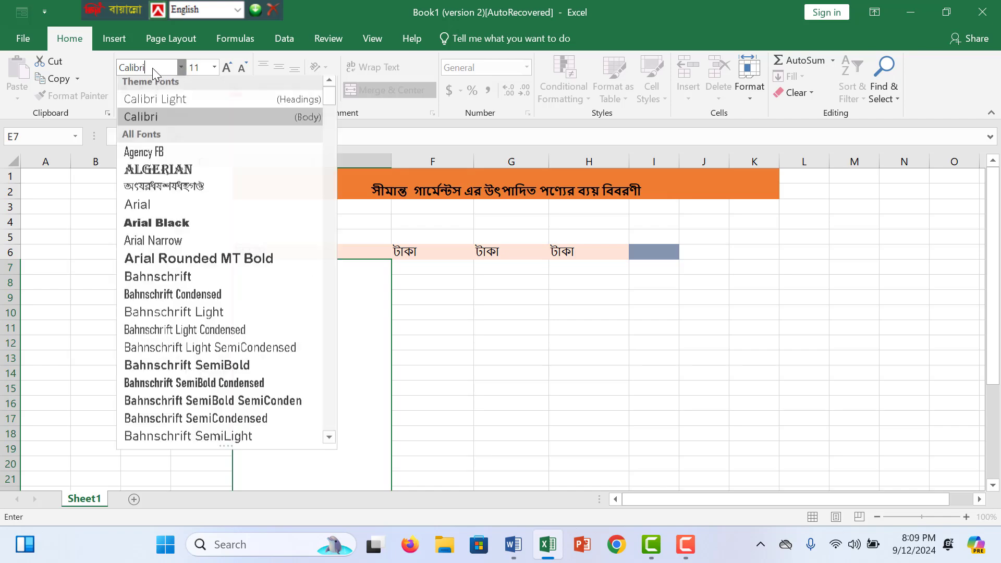
type("Cal")
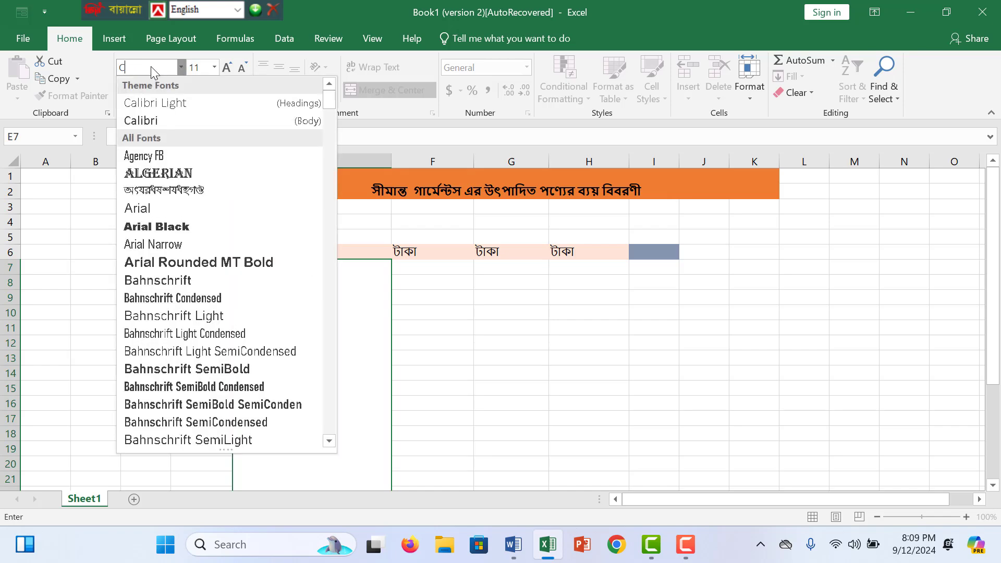
key("BackSpace")
key("super+shift+s")
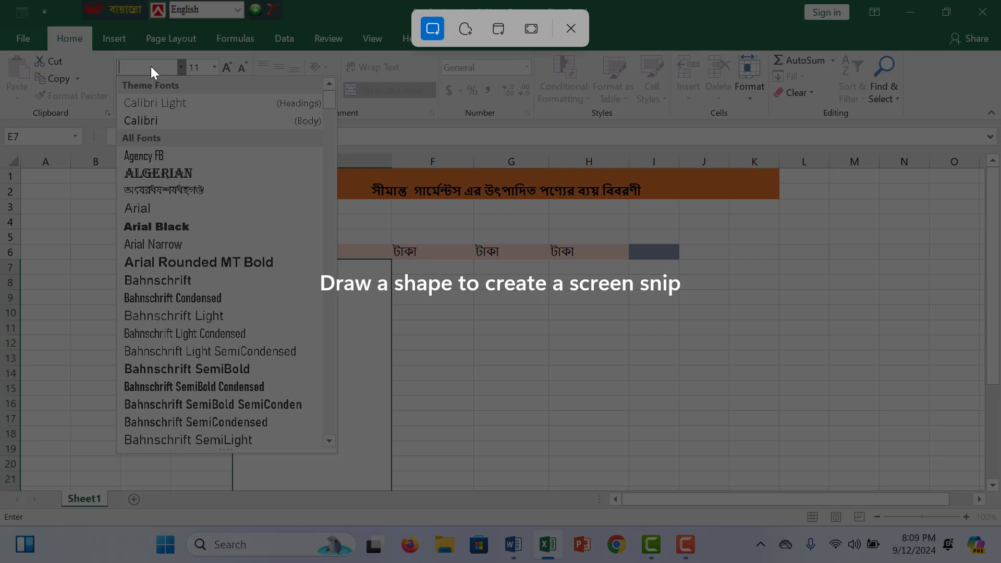
left_click(578, 32)
key("Escape")
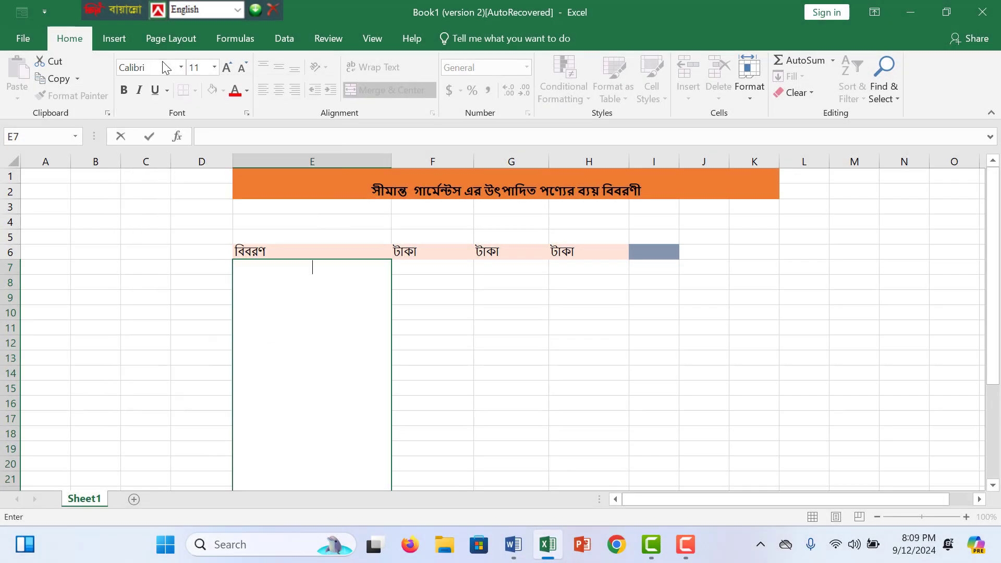
- Set the font of the entry in cell E7 to SutonnyMJ
left_click(161, 66)
key("BackSpace")
type("S")
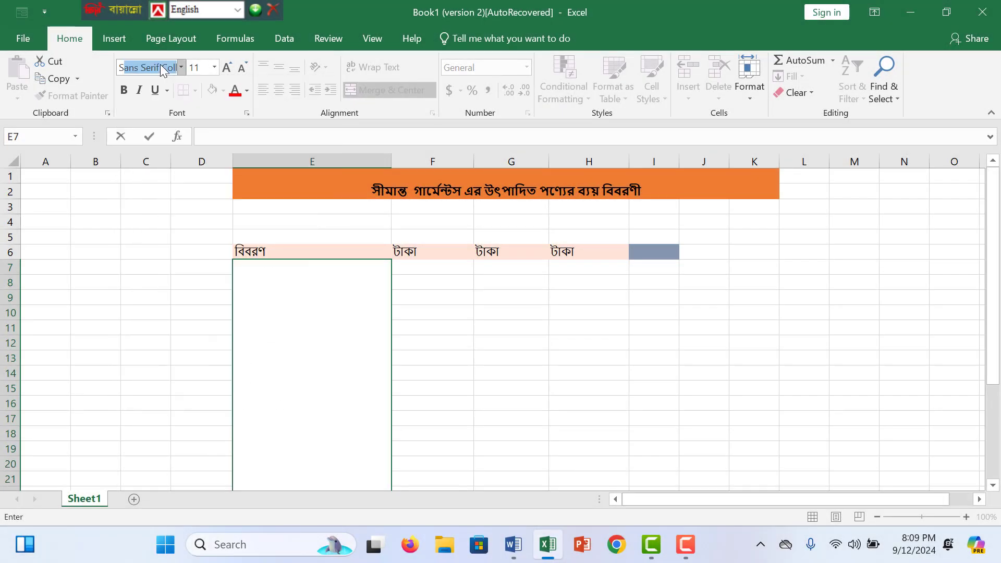
type("uto")
key("Return")
- Switch the Bangla keyboard to Unicode and begin the label in cell E7 with কাচামালের
key("ctrl+alt+v")
type("কা")
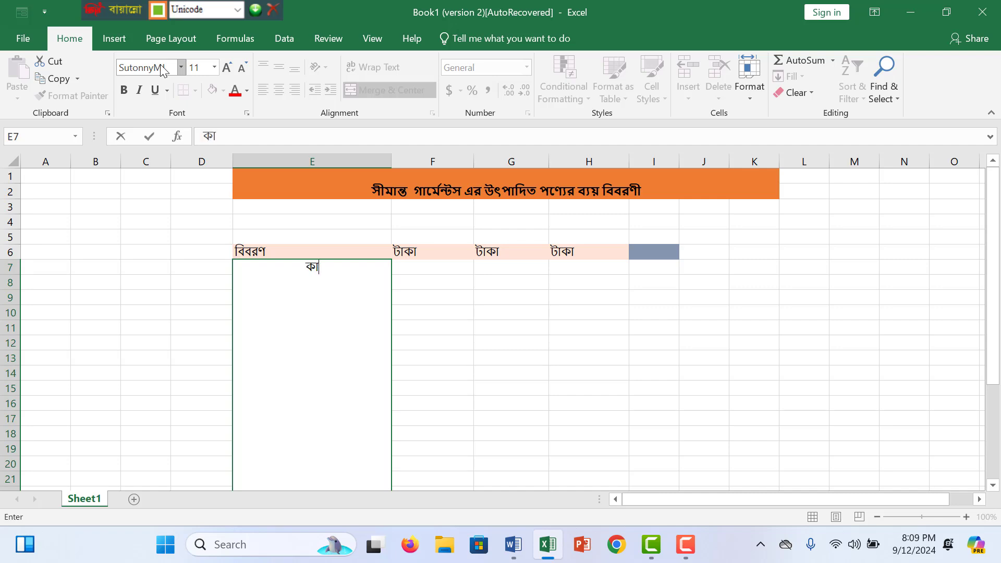
type("চামা")
type("রল")
key("BackSpace")
key("BackSpace")
type("র")
key("BackSpace")
type("লের ")
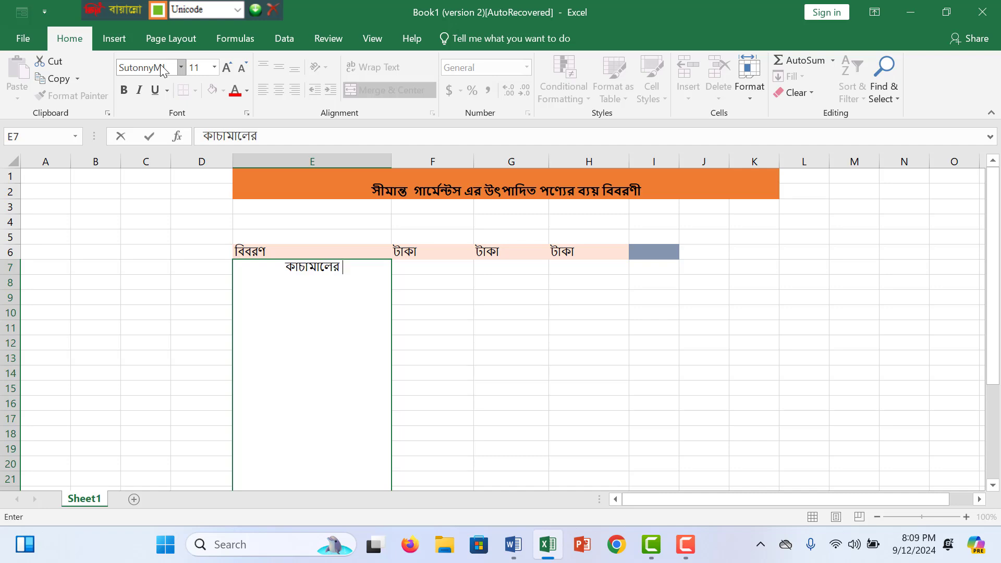
- Complete the label in cell E7 with প্রারম্ভিক মজুদ so it reads কাচামালের প্রারম্ভিক মজুদ, and commit it
type("প")
type("রা")
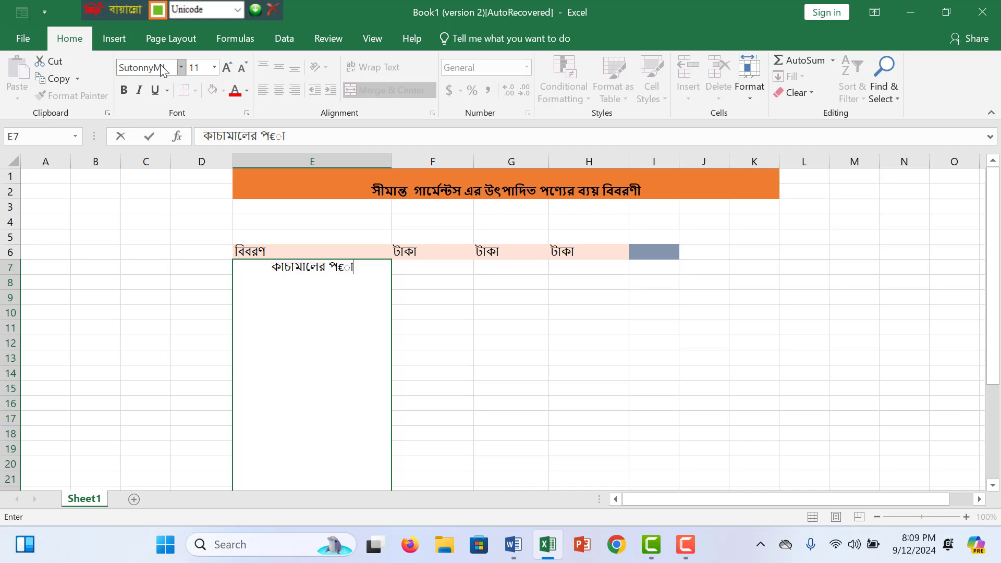
key("BackSpace")
key("BackSpace")
key("BackSpace")
type("প")
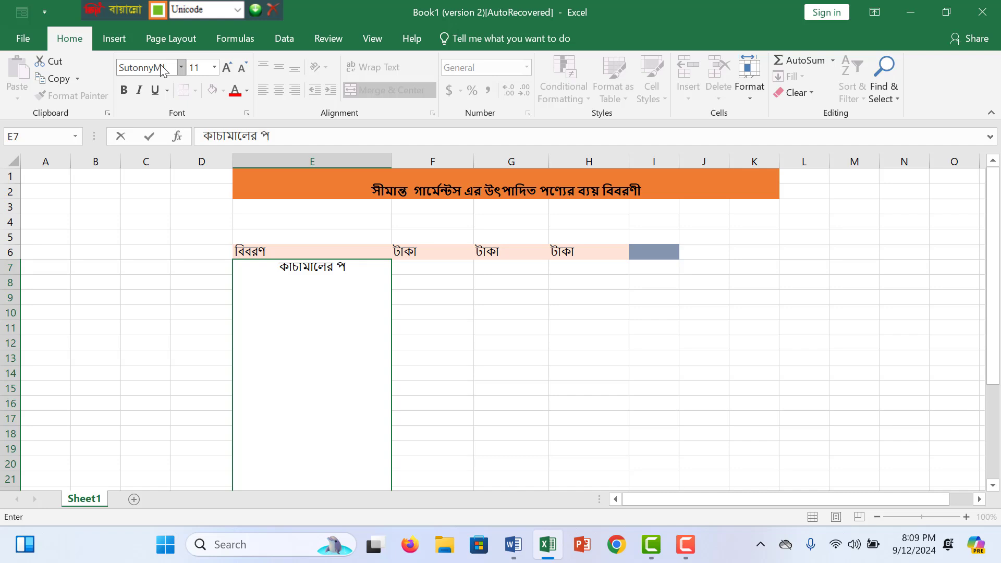
type("্রাব")
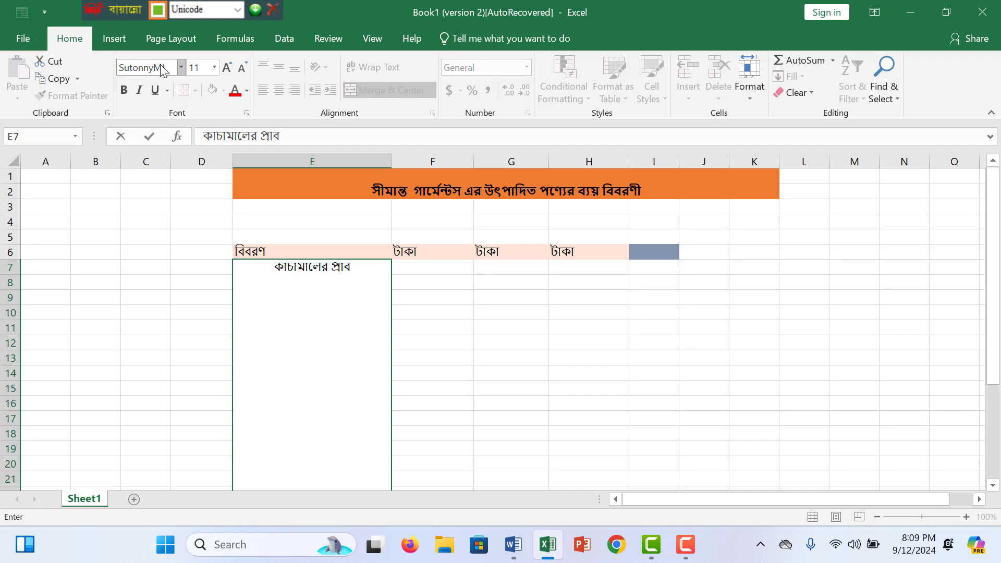
key("BackSpace")
type("রম্ভিক মজ")
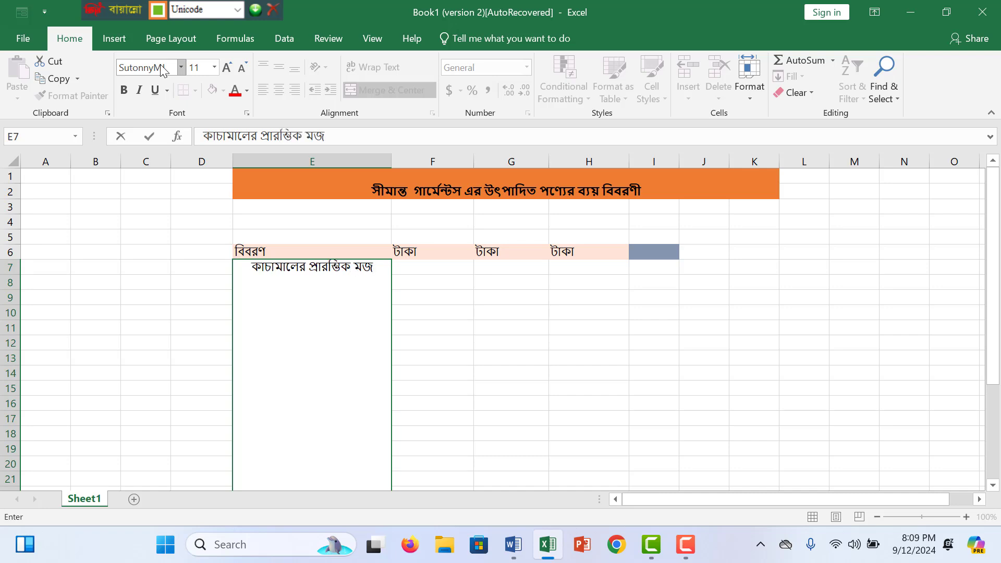
type("ুদ")
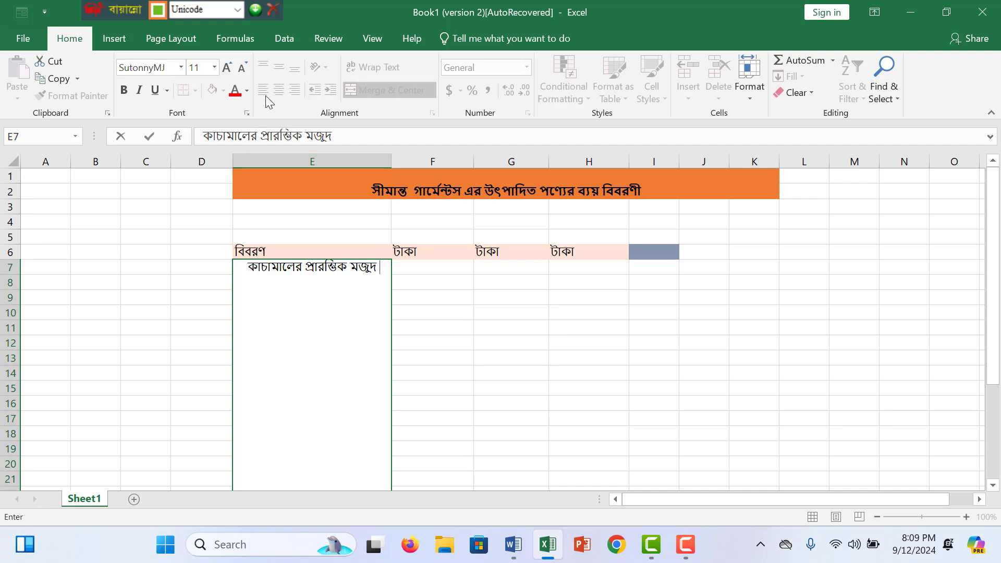
left_click(527, 374)
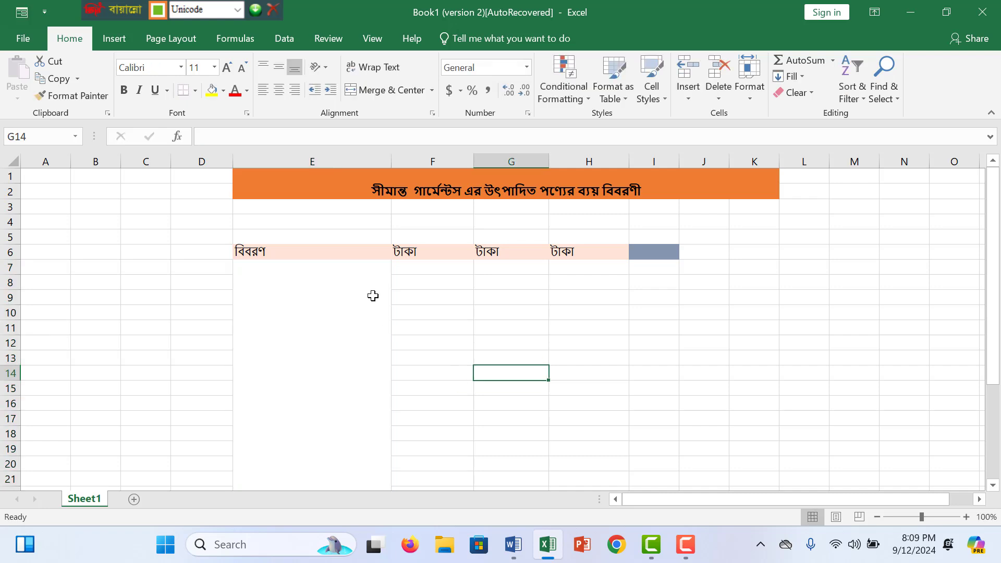
- Align the label in merged cell E7 to the top and left of the cell
left_click(338, 279)
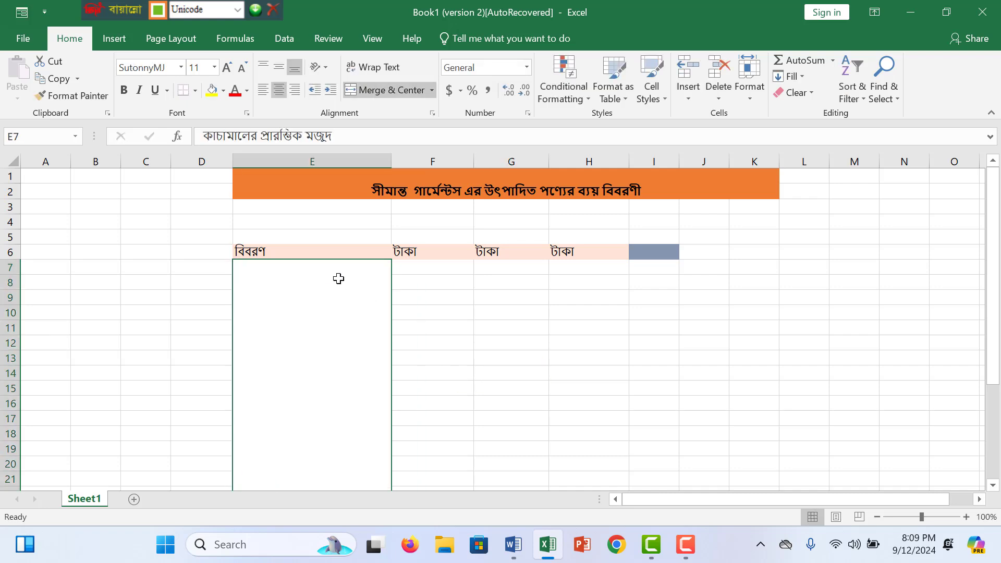
left_click(262, 66)
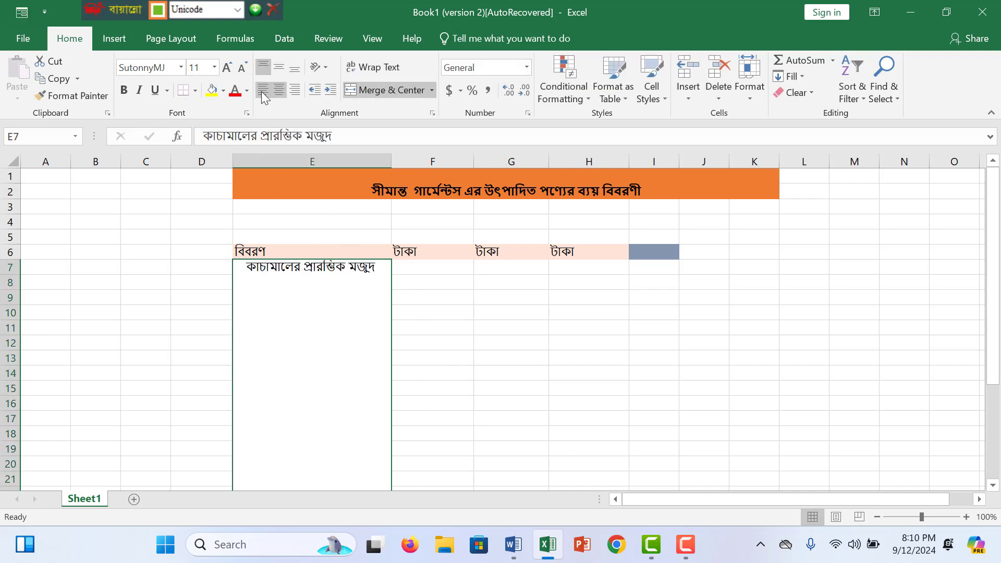
left_click(263, 91)
double_click(366, 268)
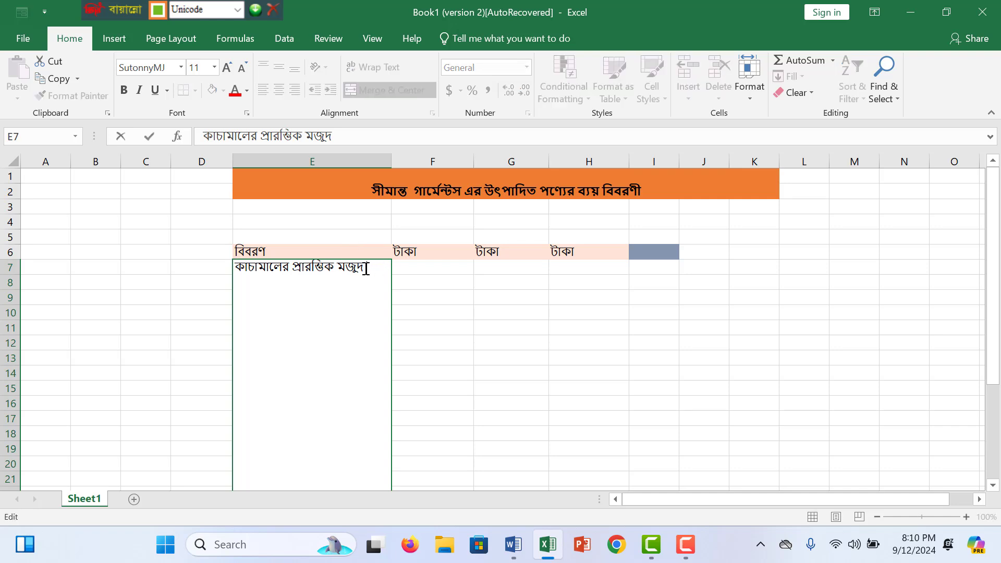
key("Return")
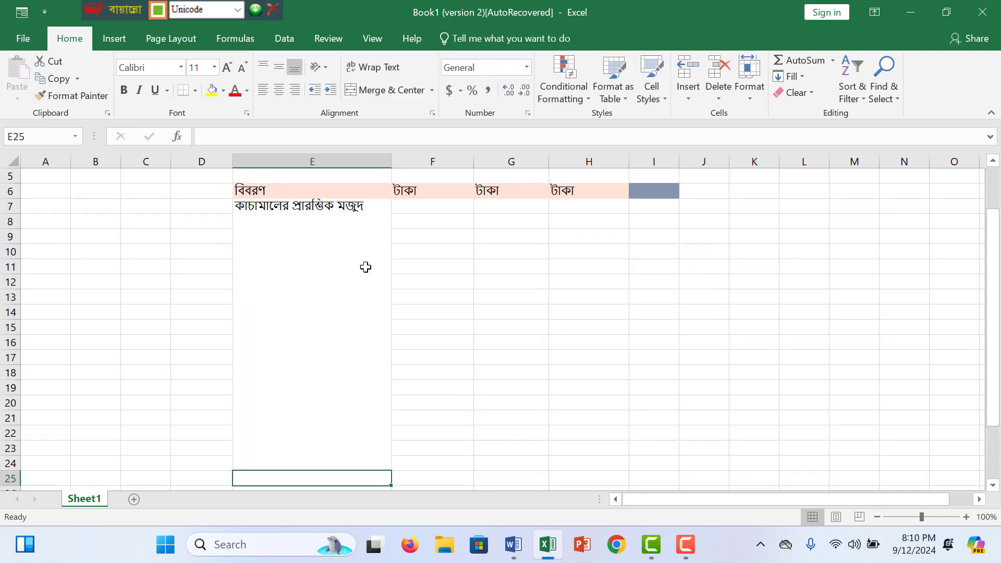
left_click(357, 213)
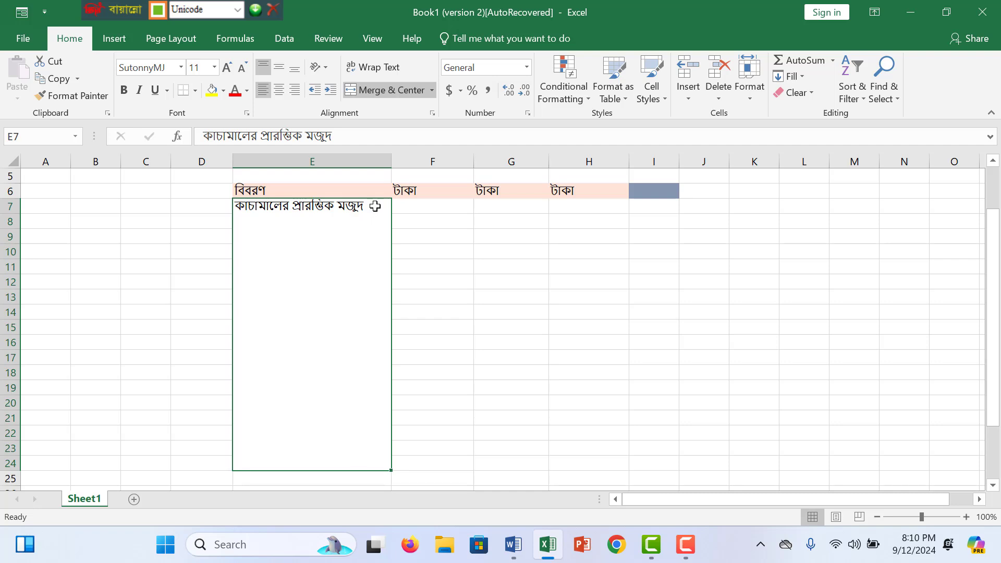
double_click(376, 207)
double_click(243, 227)
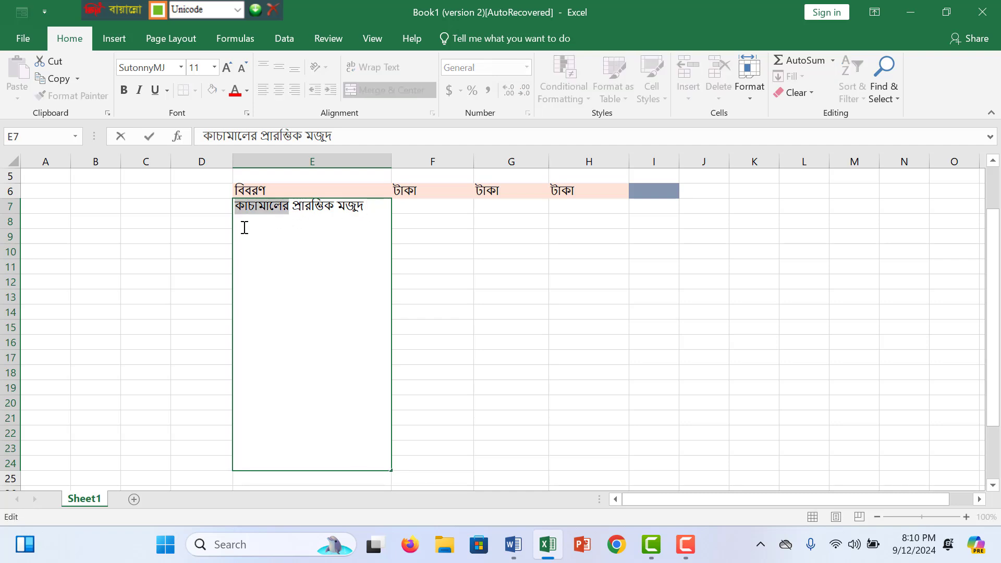
left_click(242, 228)
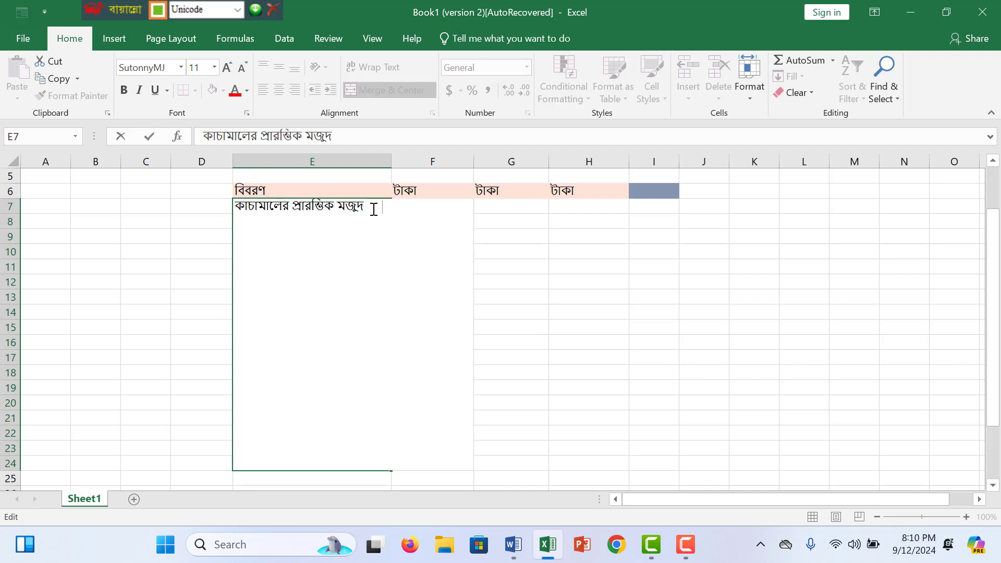
left_click(557, 268)
left_click(351, 236)
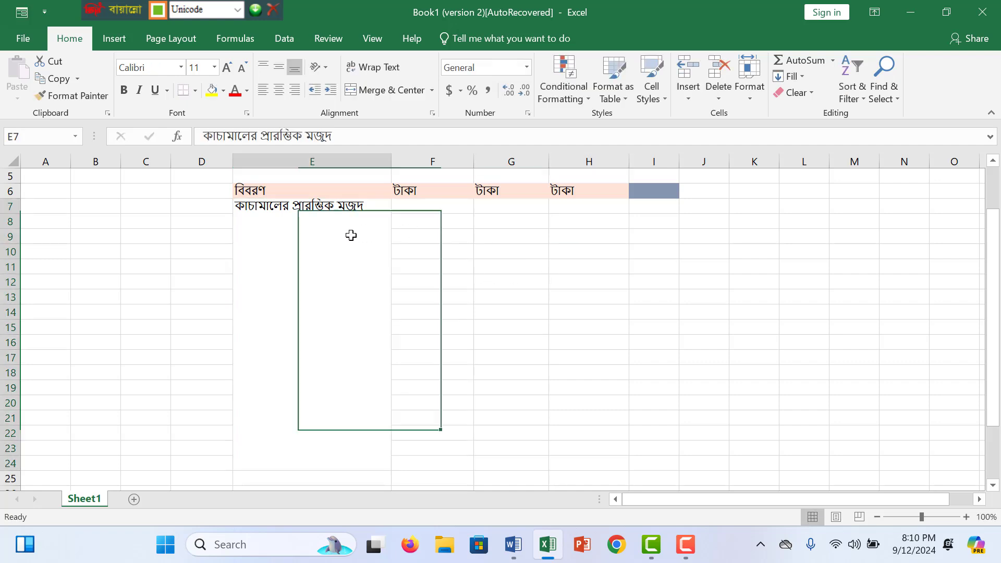
double_click(243, 225)
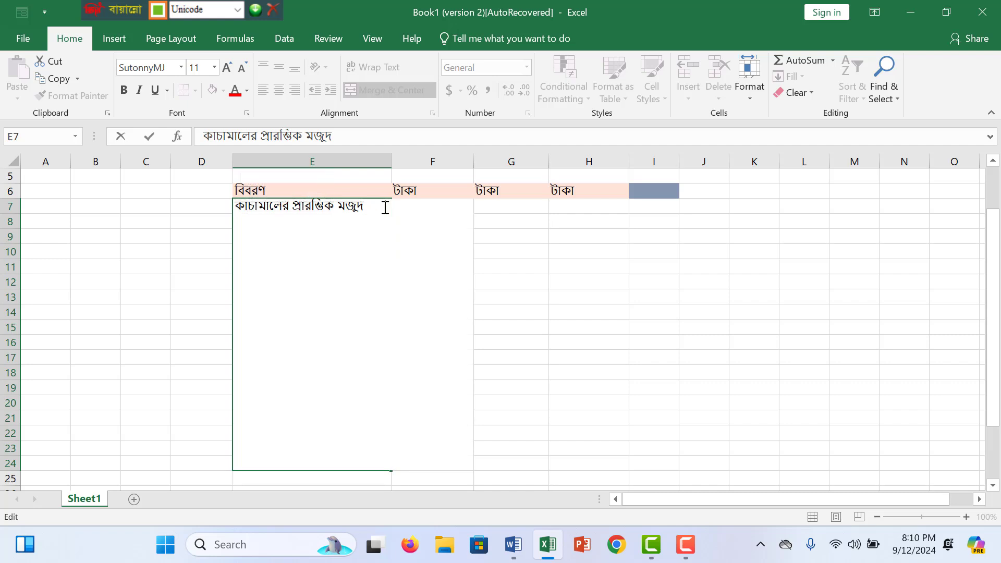
key("Return")
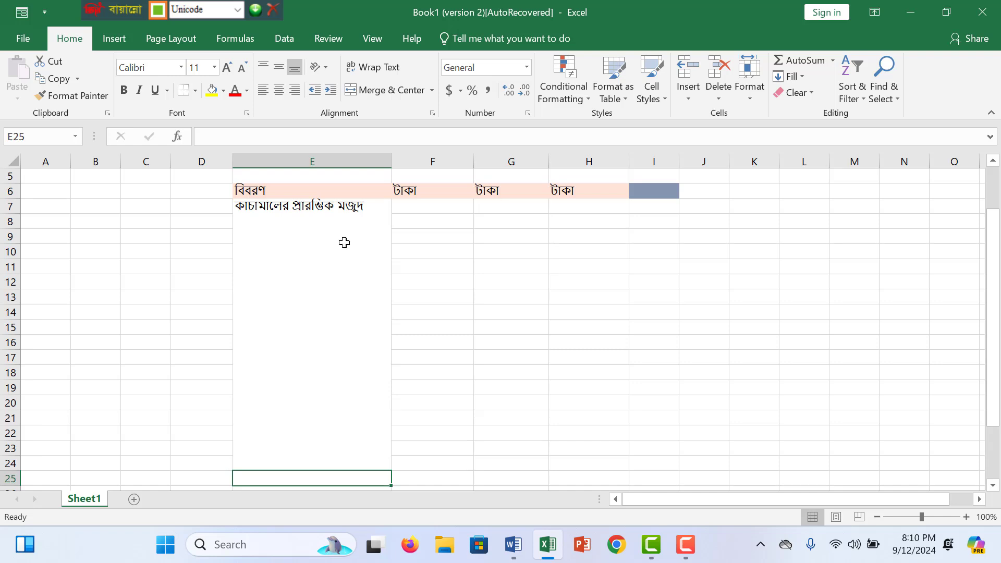
left_click(280, 233)
double_click(260, 230)
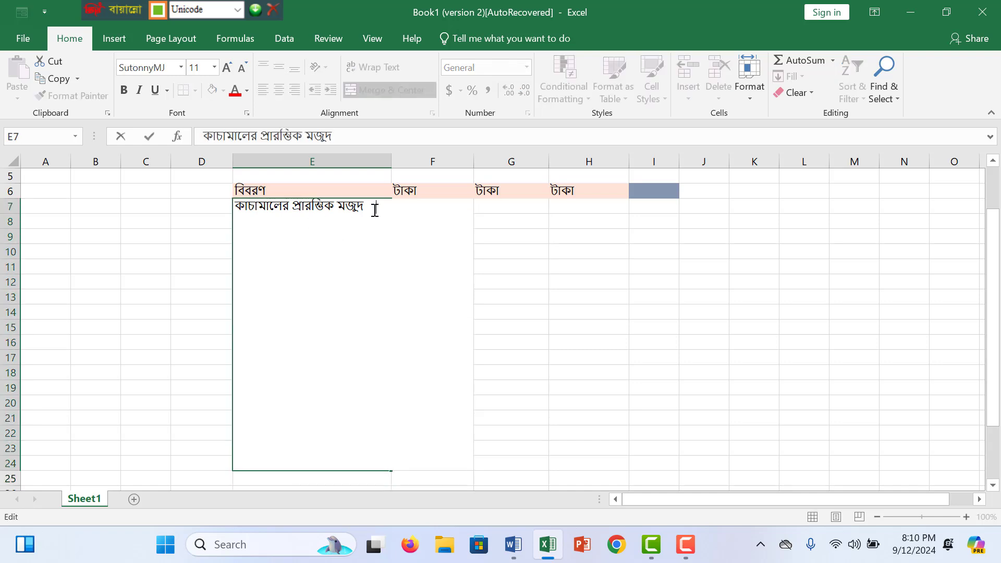
double_click(252, 233)
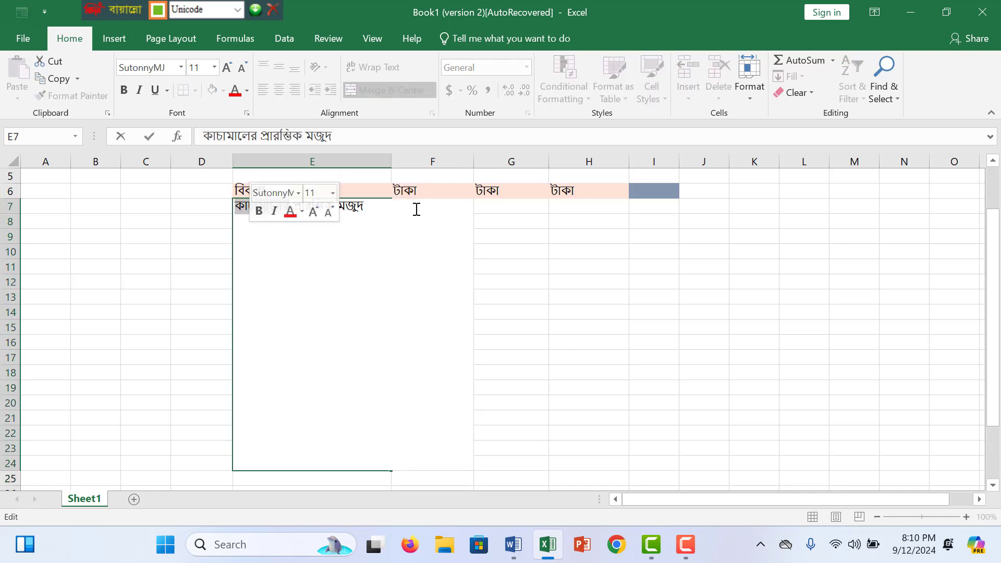
left_click(493, 211)
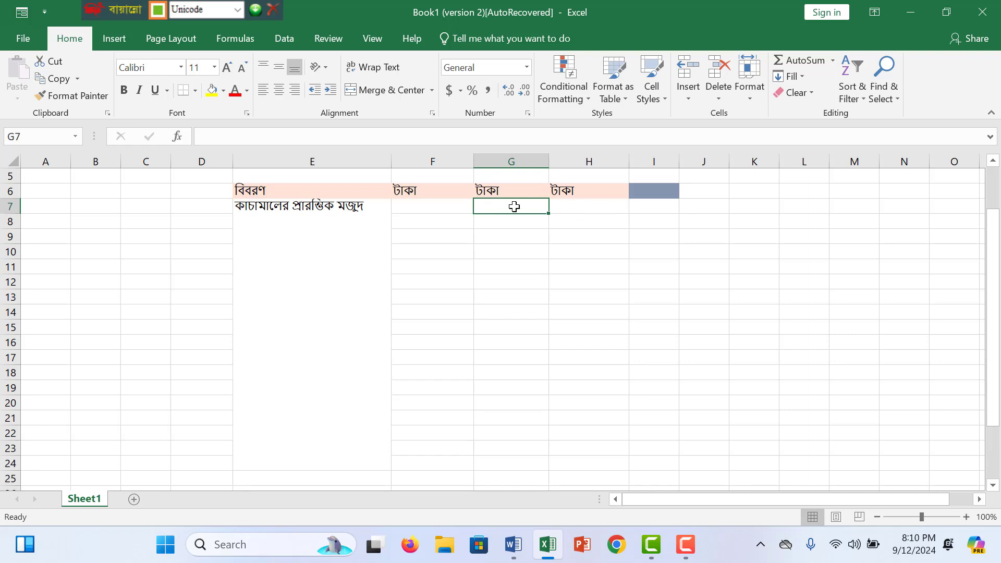
- Enter 6400 in cell G7 as the opening raw material stock, checking the figure against the Word document
type("64")
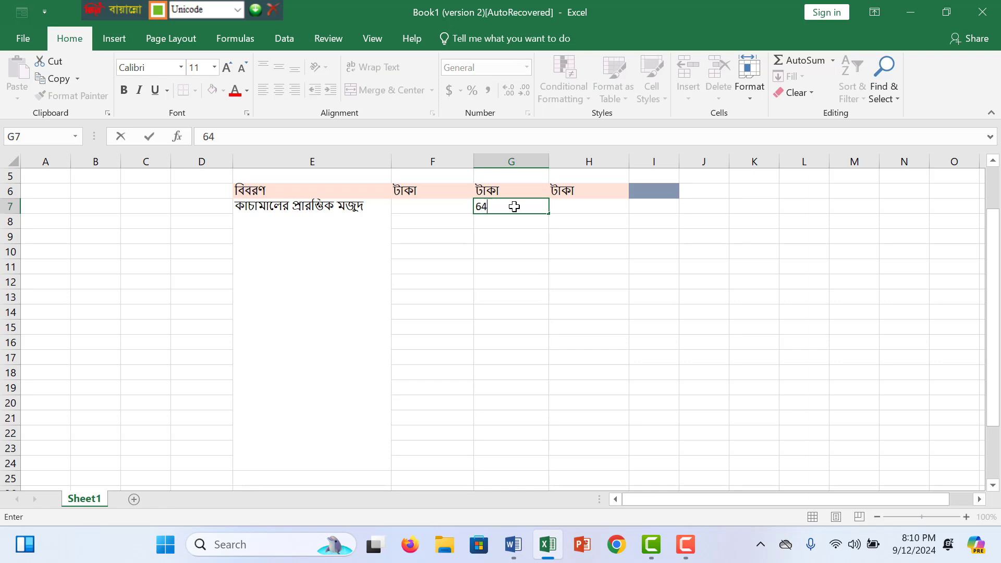
left_click(516, 544)
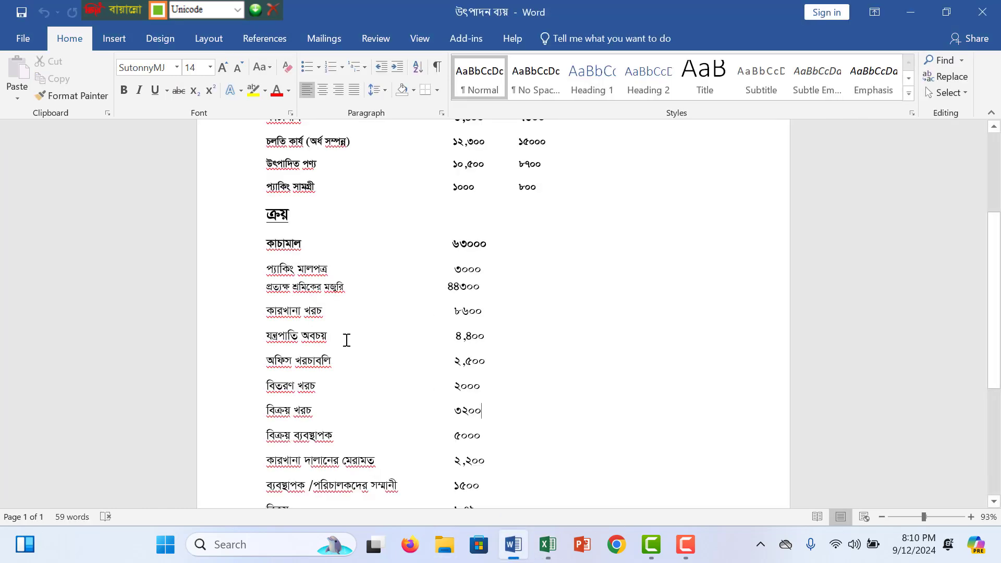
scroll(426, 295, "up", 1)
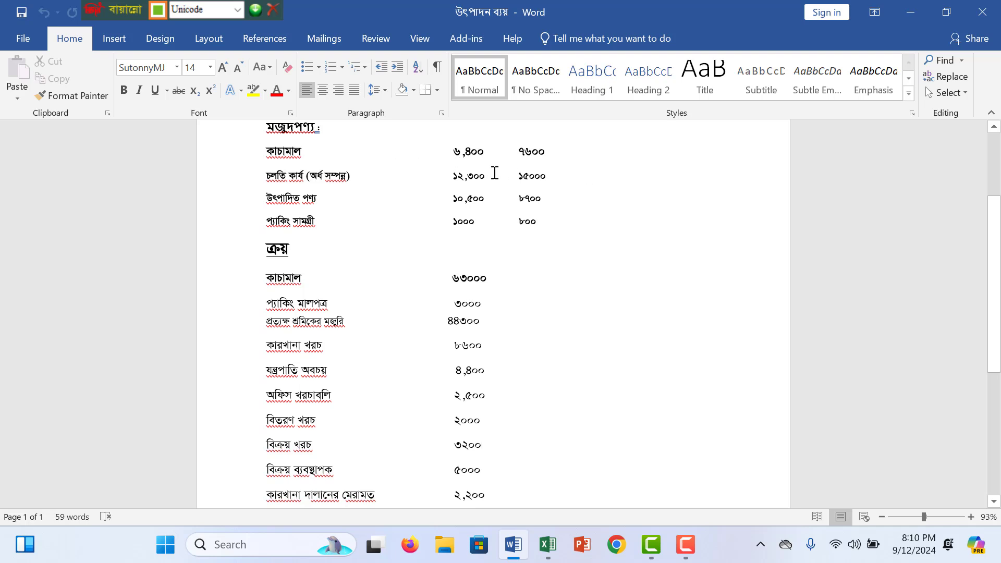
left_click(547, 545)
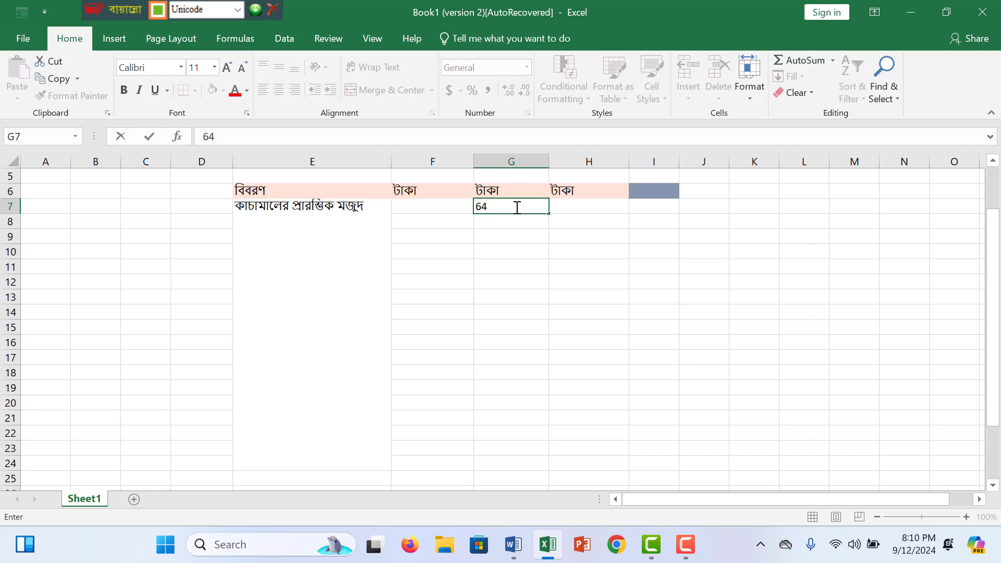
type("00")
left_click(264, 219)
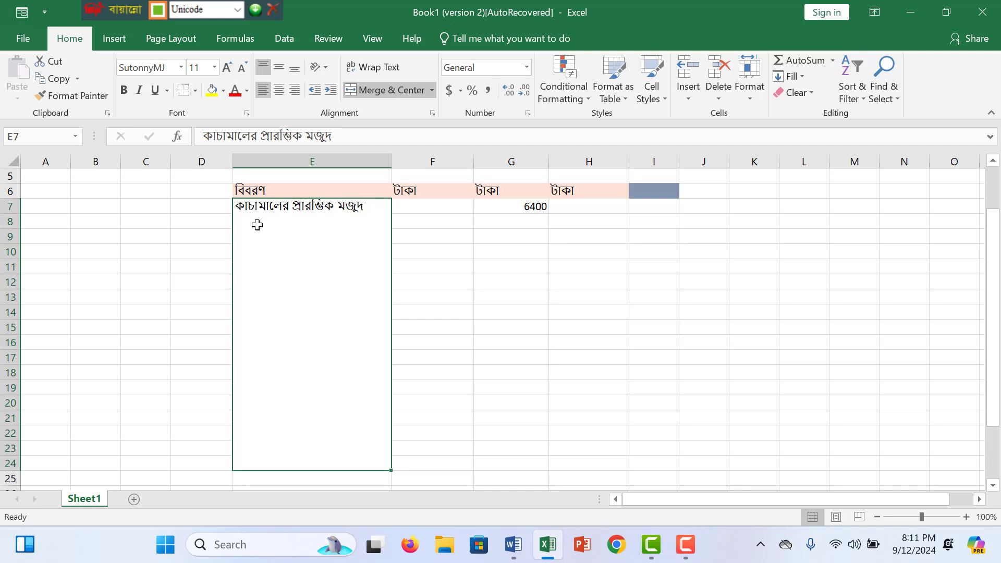
double_click(366, 210)
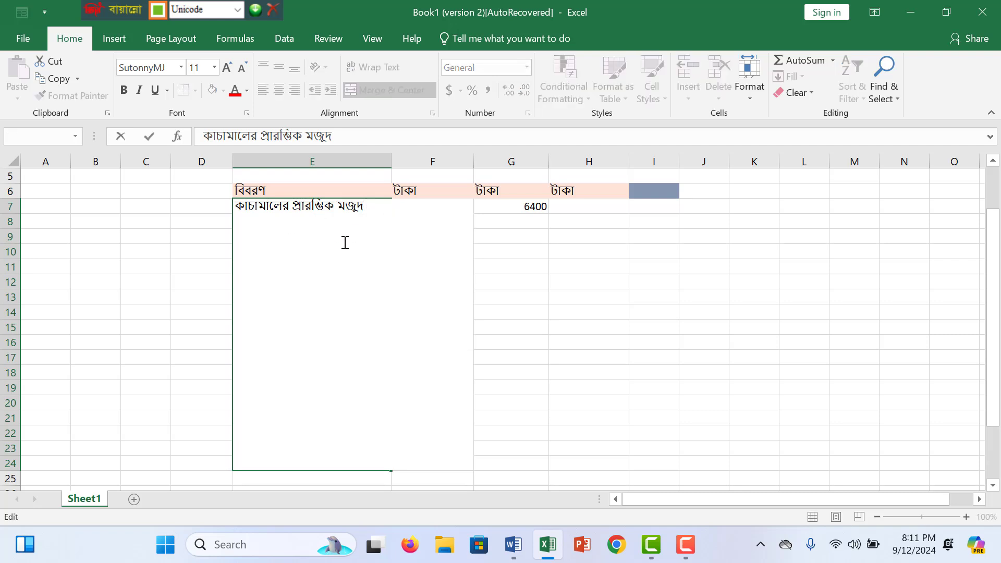
triple_click(250, 224)
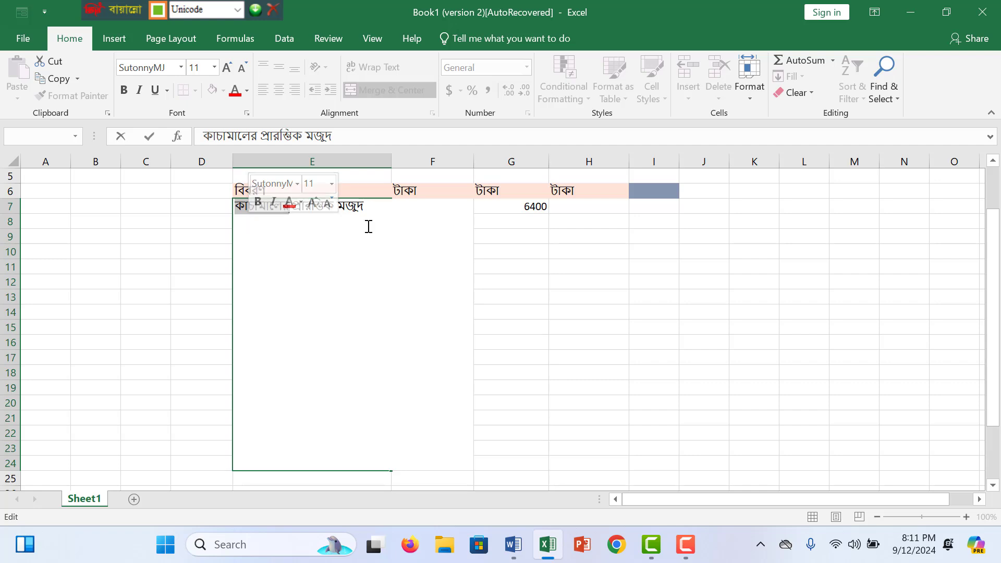
left_click(378, 211)
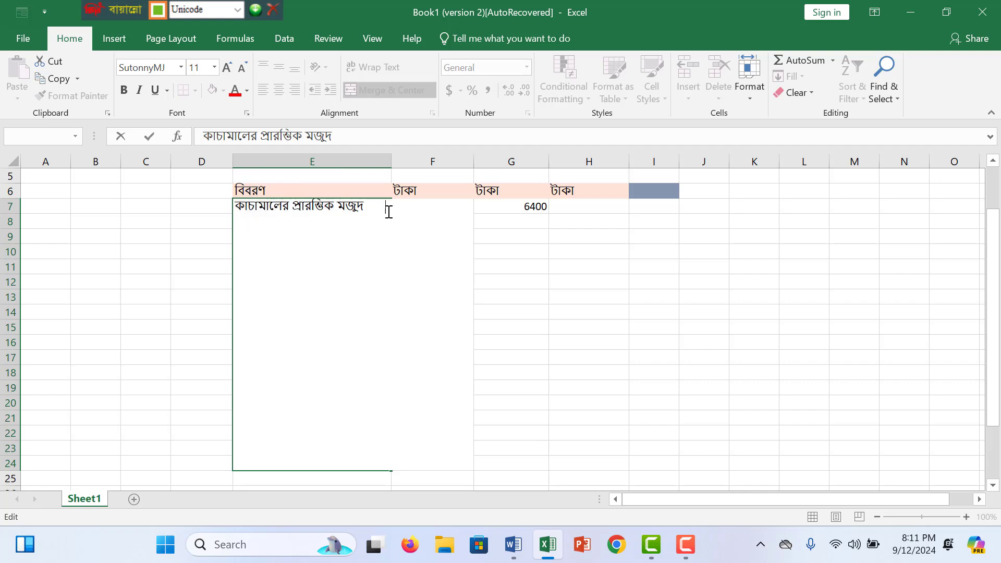
- Narrow column E slightly so it fits more closely around the কাচামালের প্রারম্ভিক মজুদ label
left_click(393, 161)
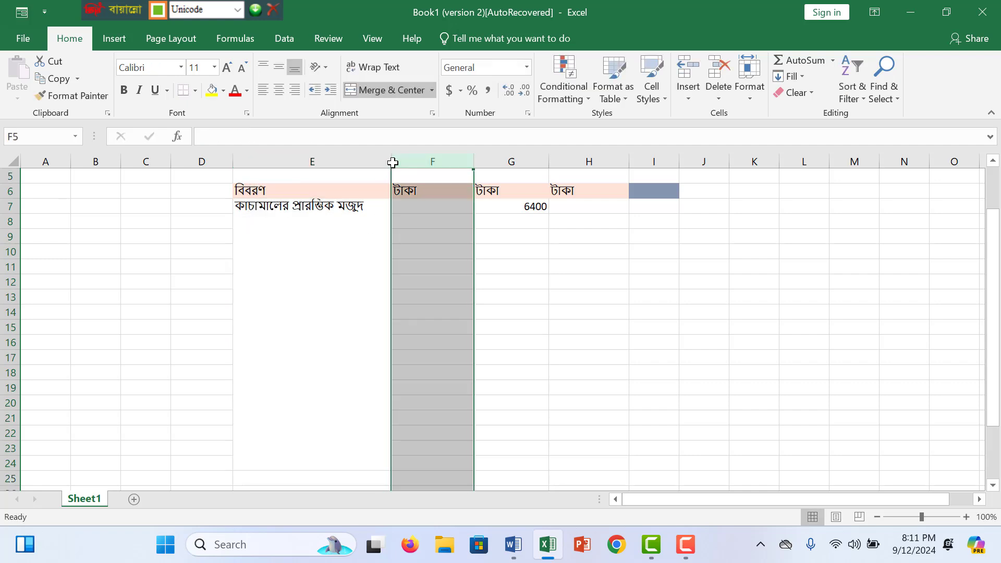
left_click_drag(391, 163, 385, 165)
left_click(273, 246)
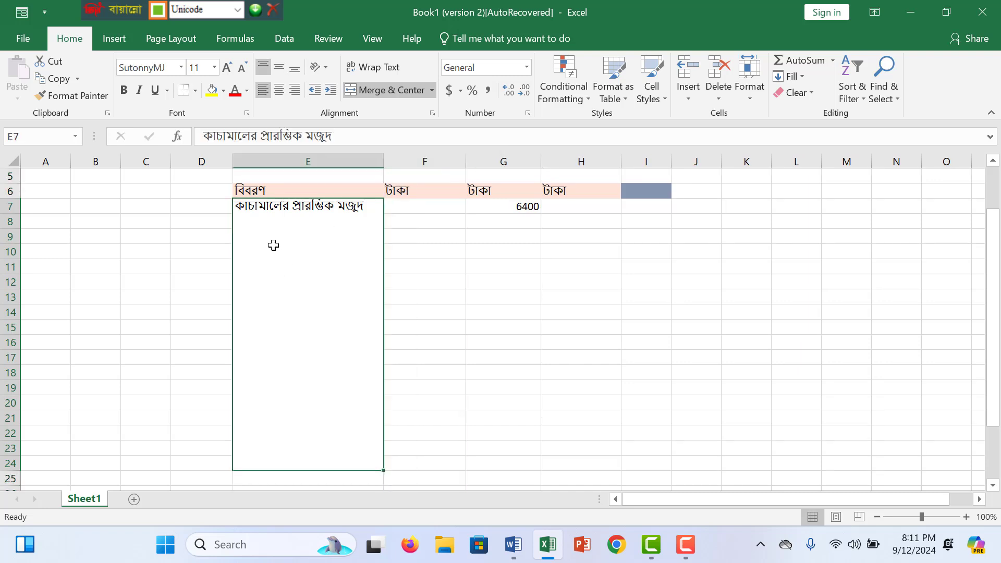
double_click(251, 229)
double_click(246, 230)
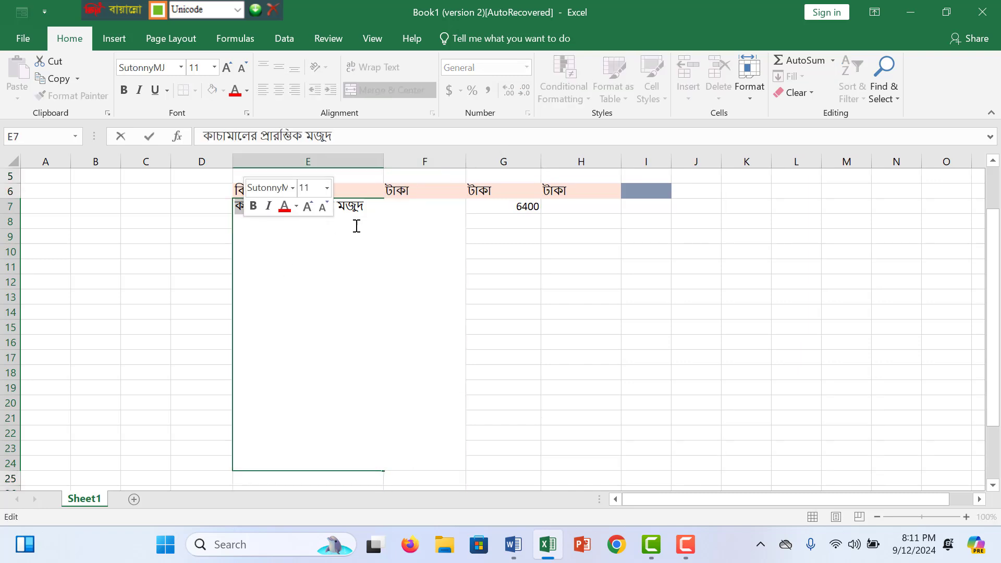
left_click(371, 208)
key("Return")
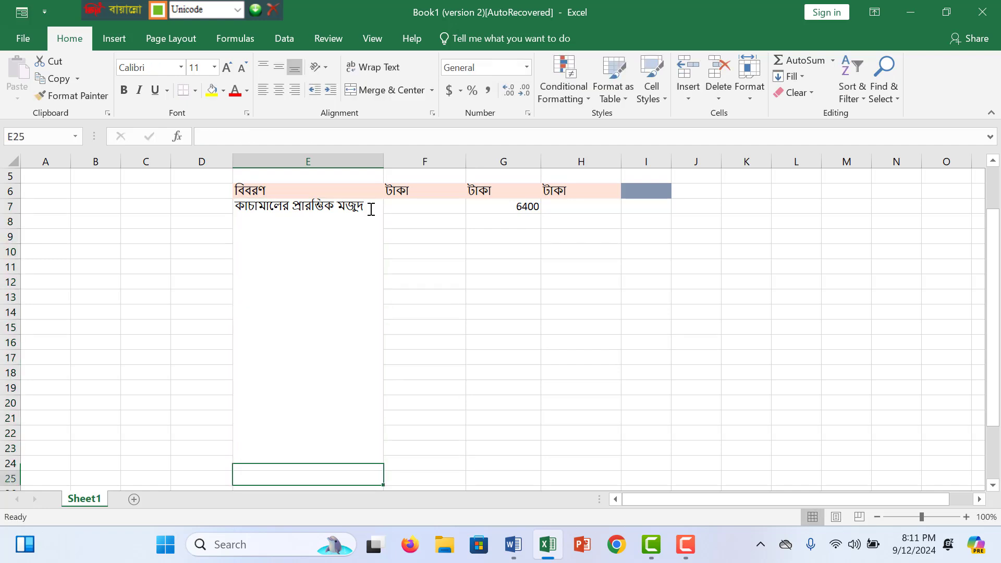
scroll(345, 246, "down", 2)
scroll(346, 246, "up", 3)
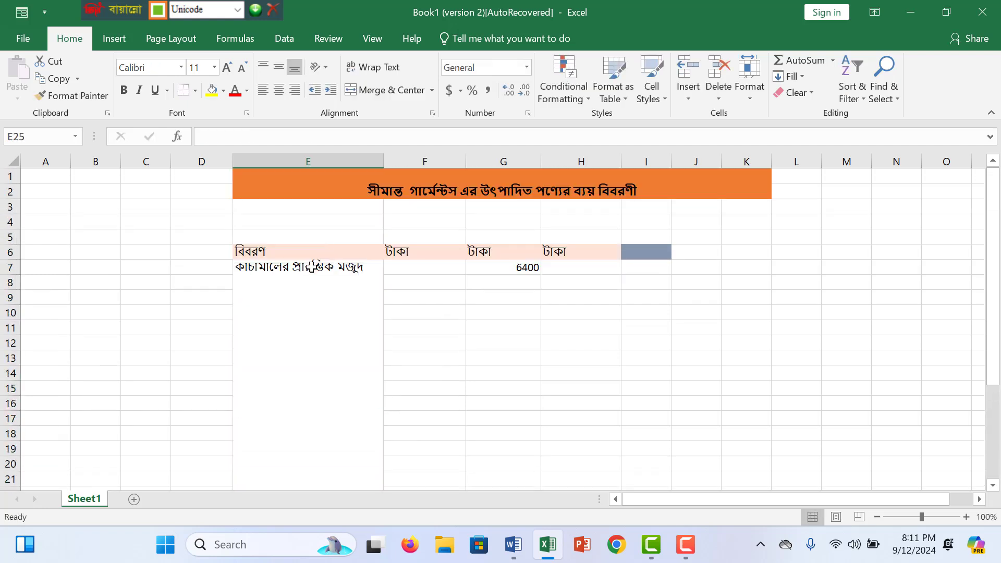
double_click(282, 293)
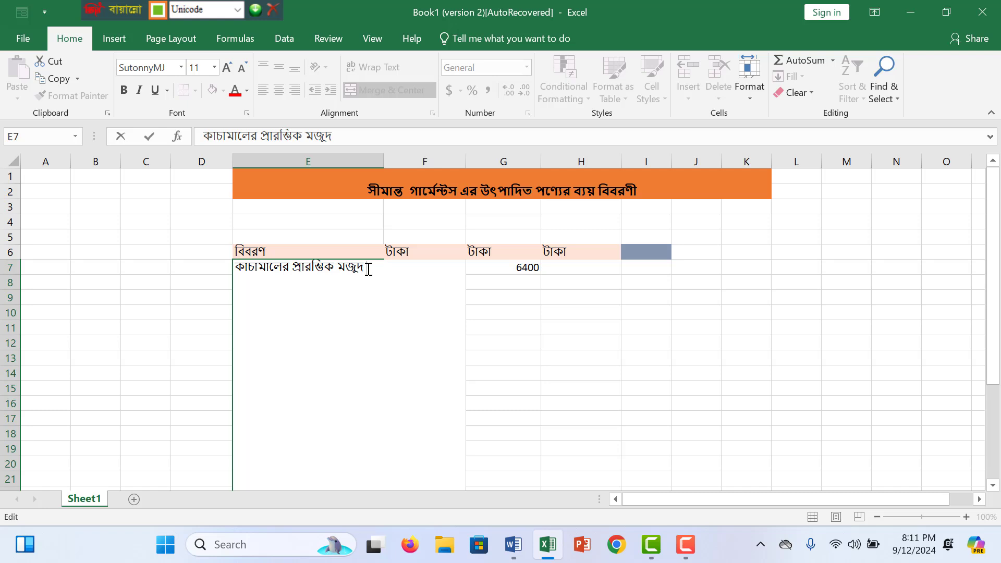
double_click(250, 287)
triple_click(250, 287)
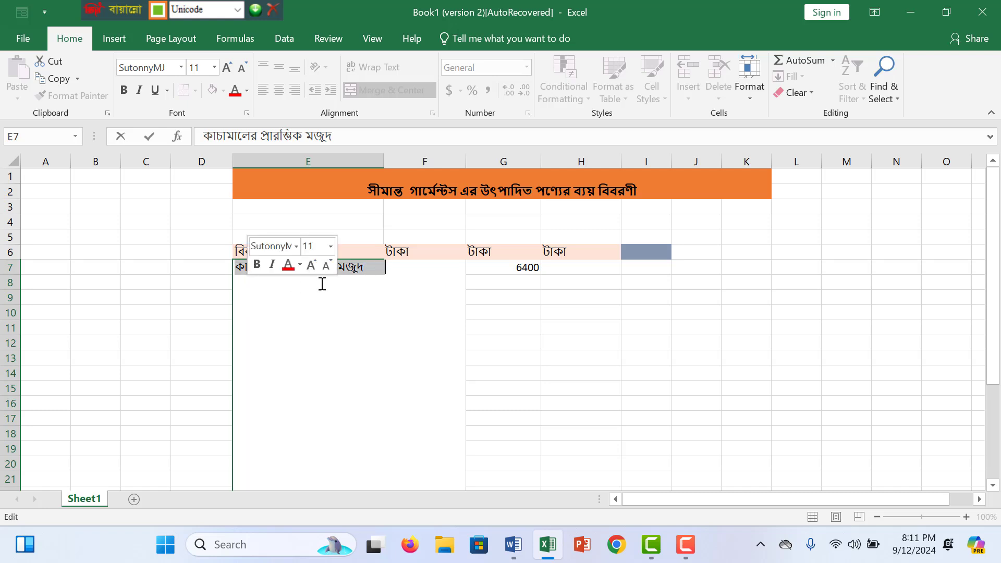
left_click(359, 276)
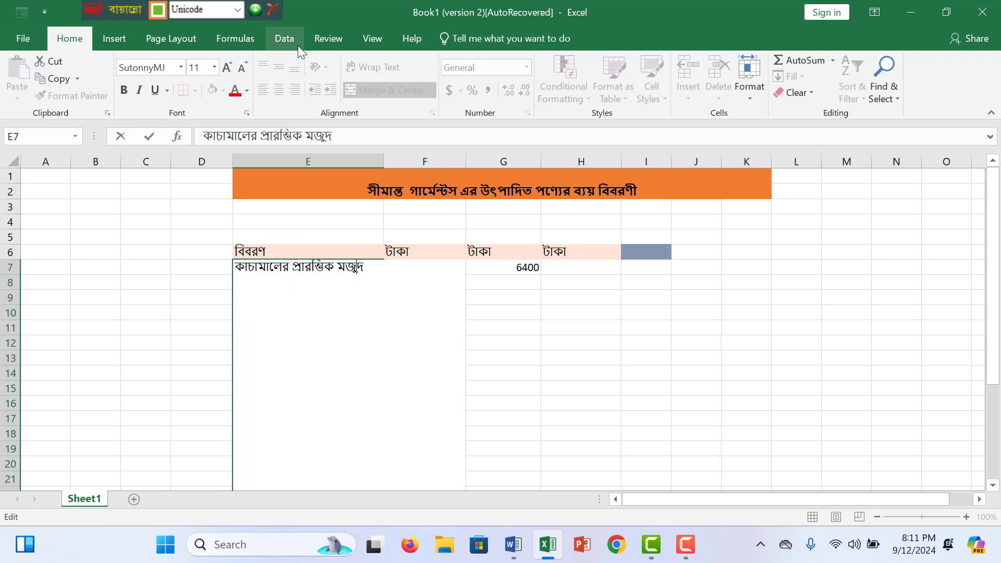
- Centre the label in merged cell E7 horizontally and reopen it for editing
left_click(235, 332)
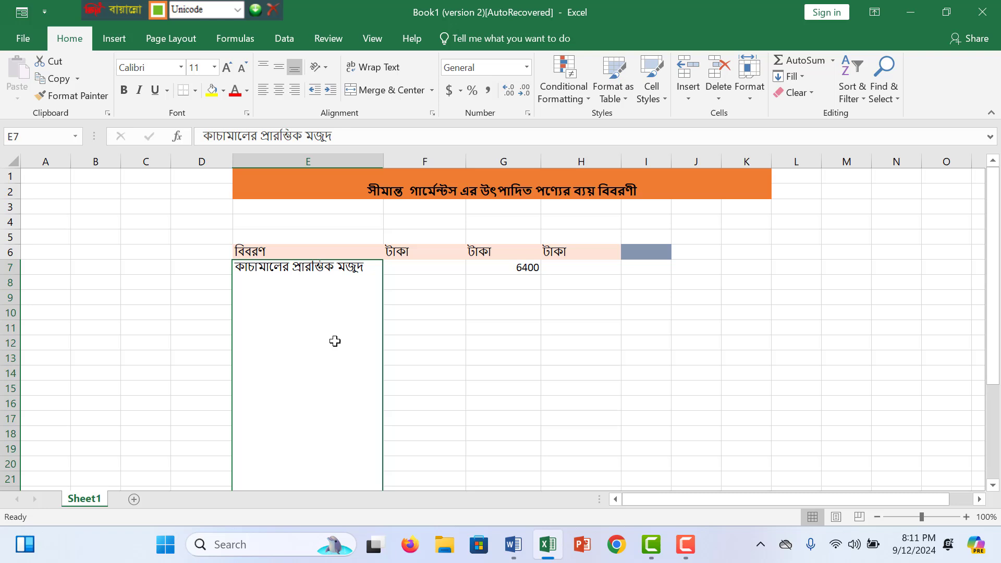
left_click(279, 91)
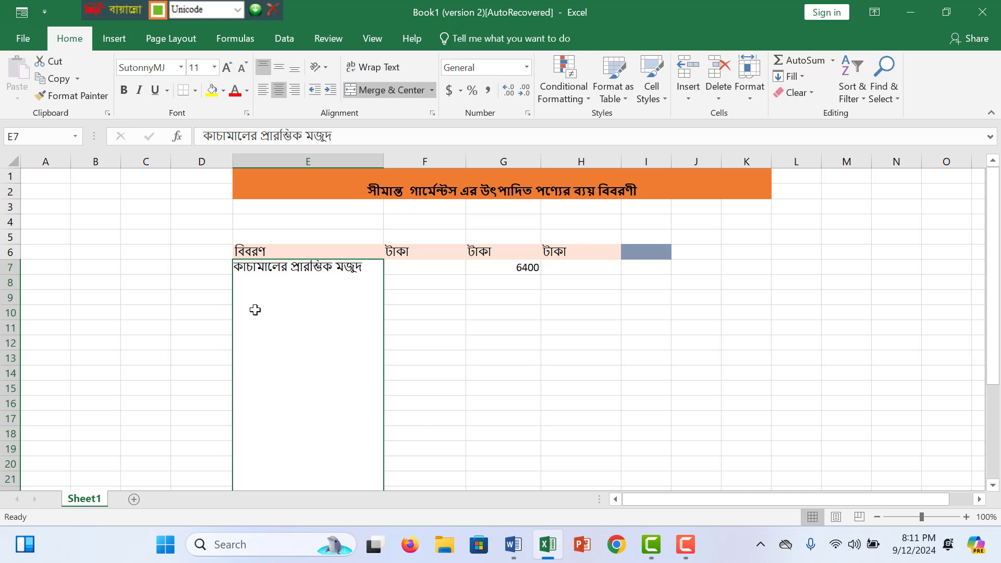
double_click(250, 291)
left_click_drag(250, 291, 311, 276)
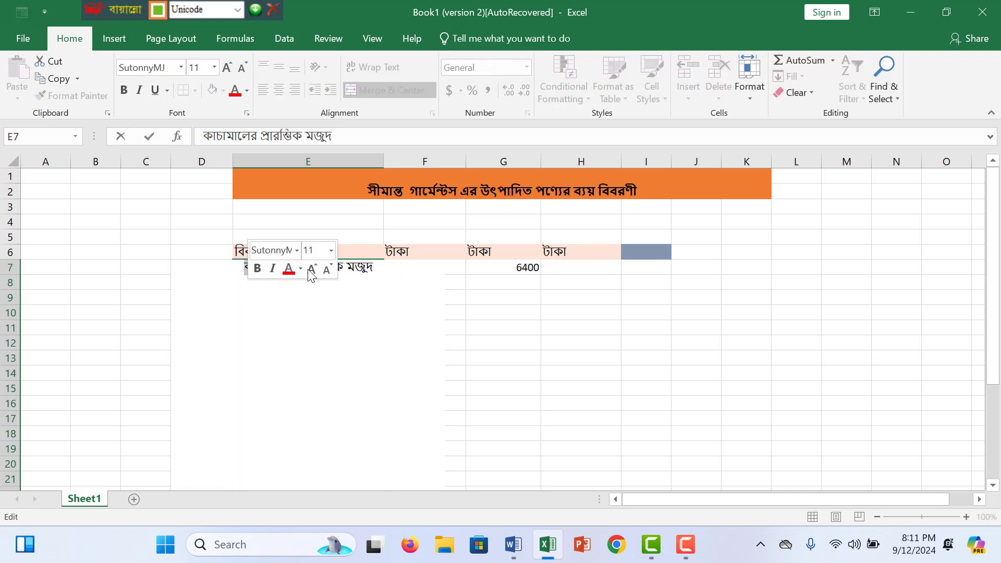
left_click(373, 275)
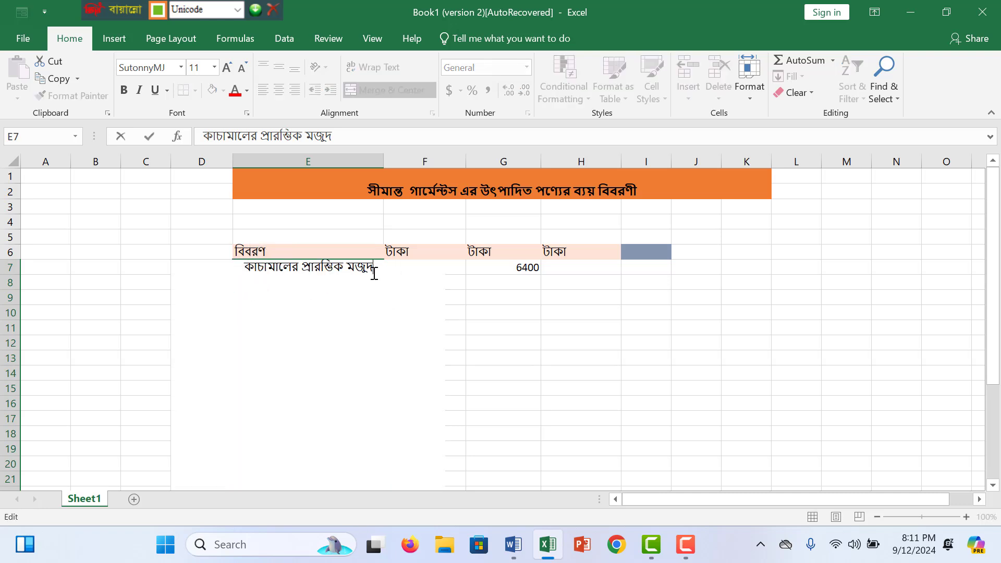
double_click(248, 292)
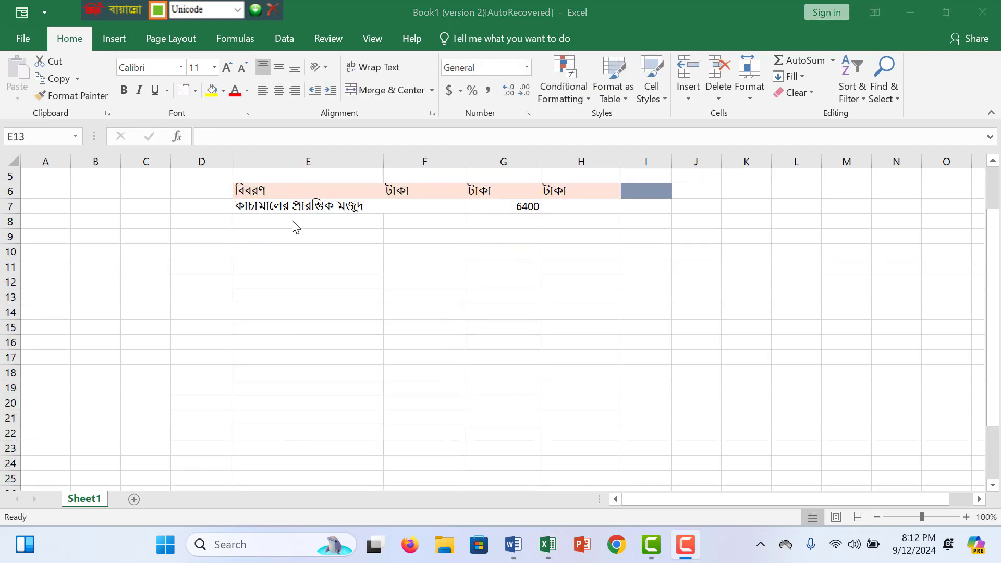
- Enter the label যোগ : কাচামাল ক্রয় in cell E8
left_click(291, 220)
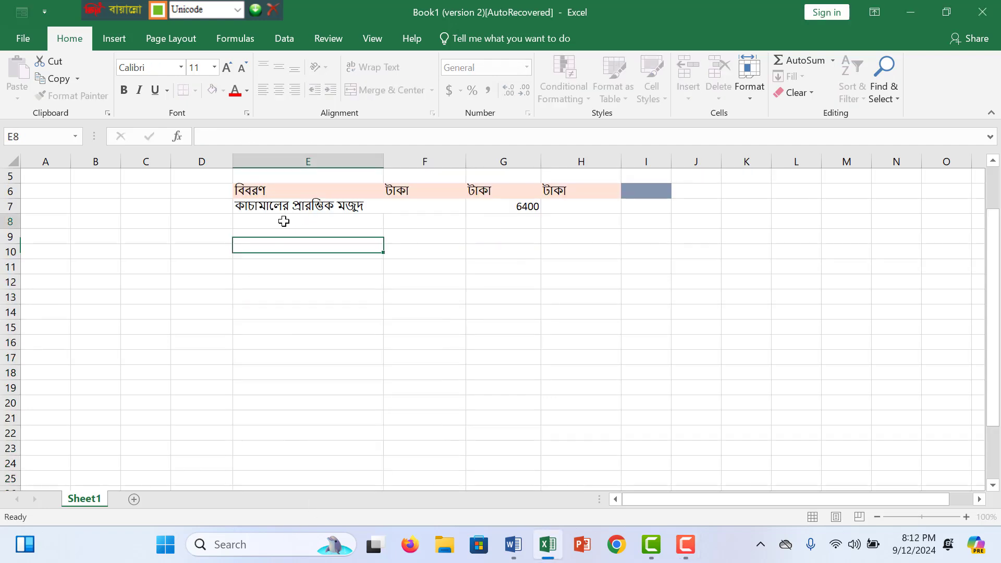
double_click(285, 222)
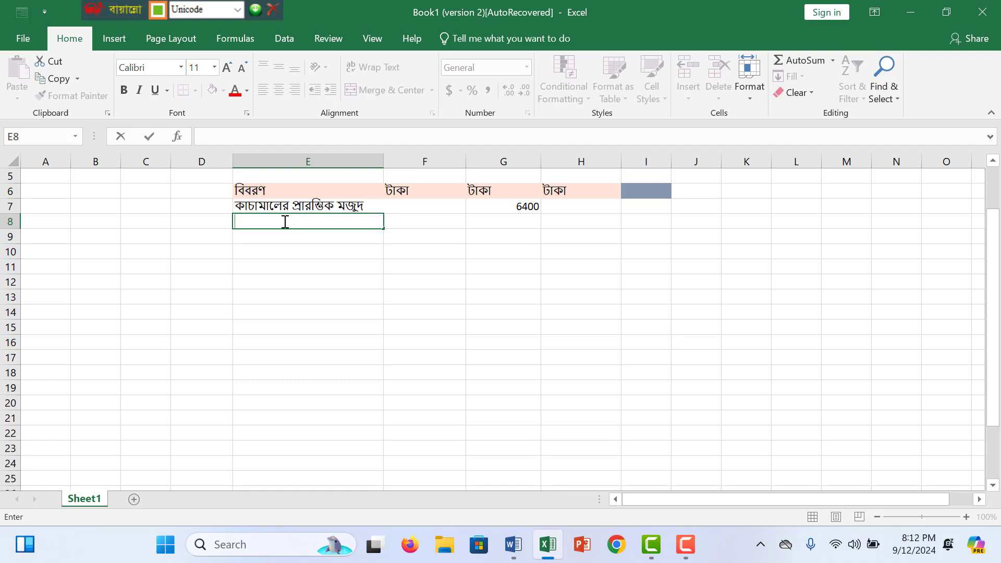
type("যোড়")
key("BackSpace")
type("গ : কাচা")
type("মা")
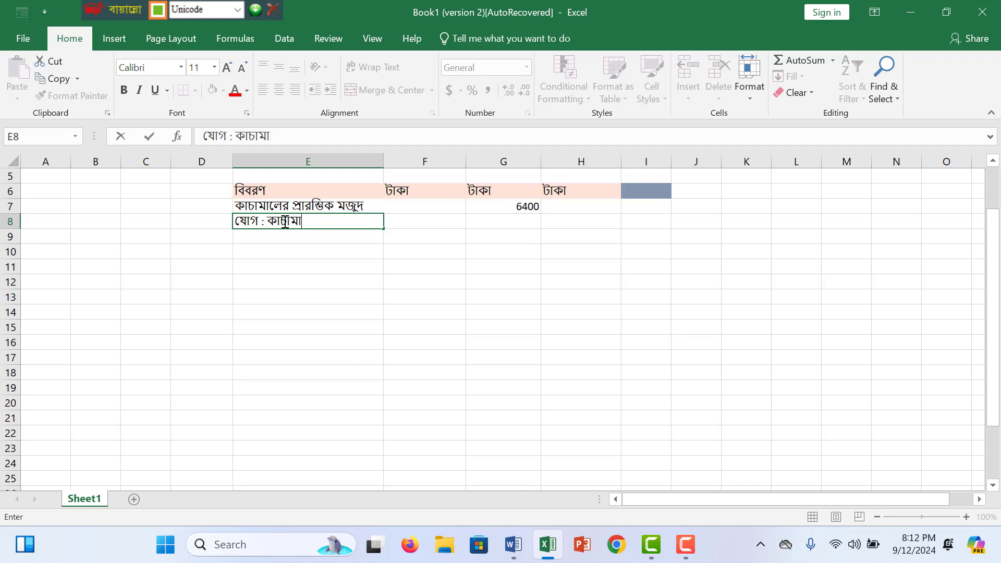
type("ল ক্রয়")
- Look up the raw material purchase figure in the Word document and enter 63000 in cell F8
left_click(513, 544)
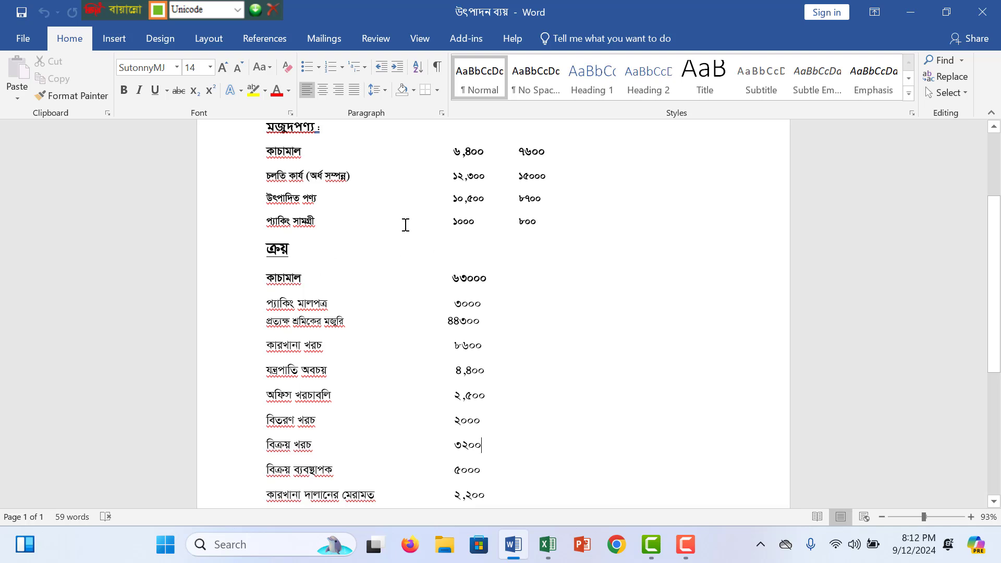
scroll(514, 298, "down", 1)
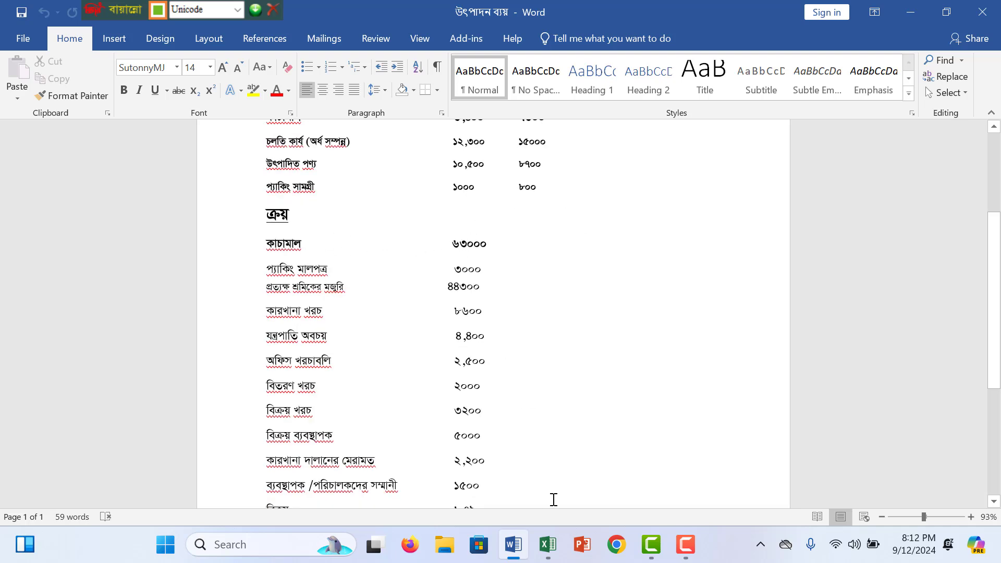
left_click(547, 544)
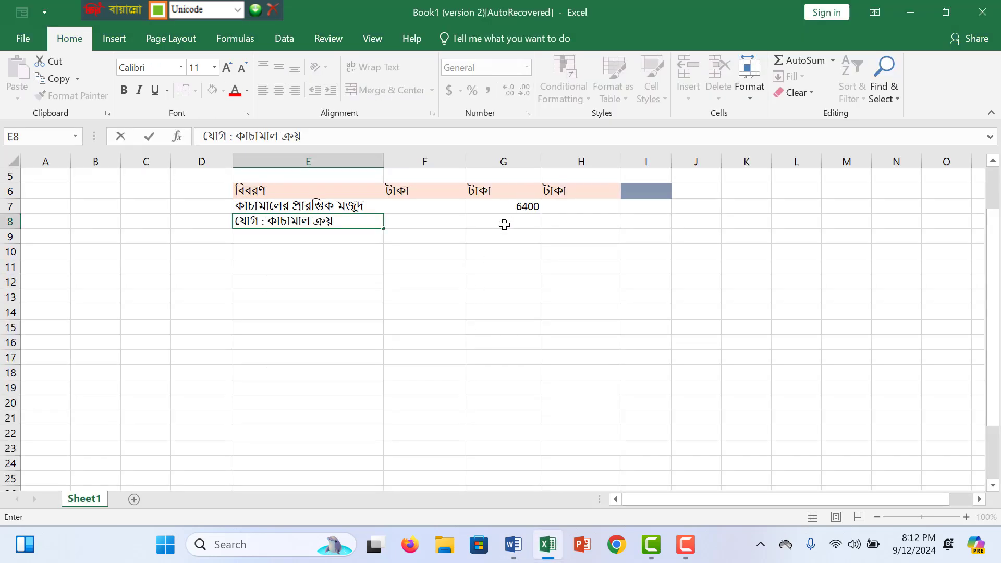
double_click(443, 224)
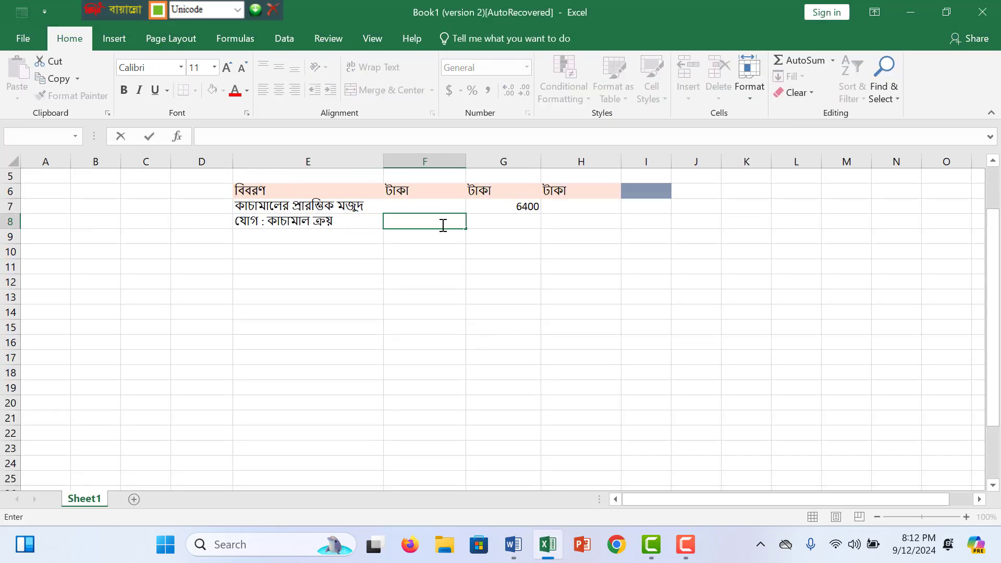
type("63000")
- Enter the label আন্তমুখী বহন খরচ in cell E9
left_click(252, 233)
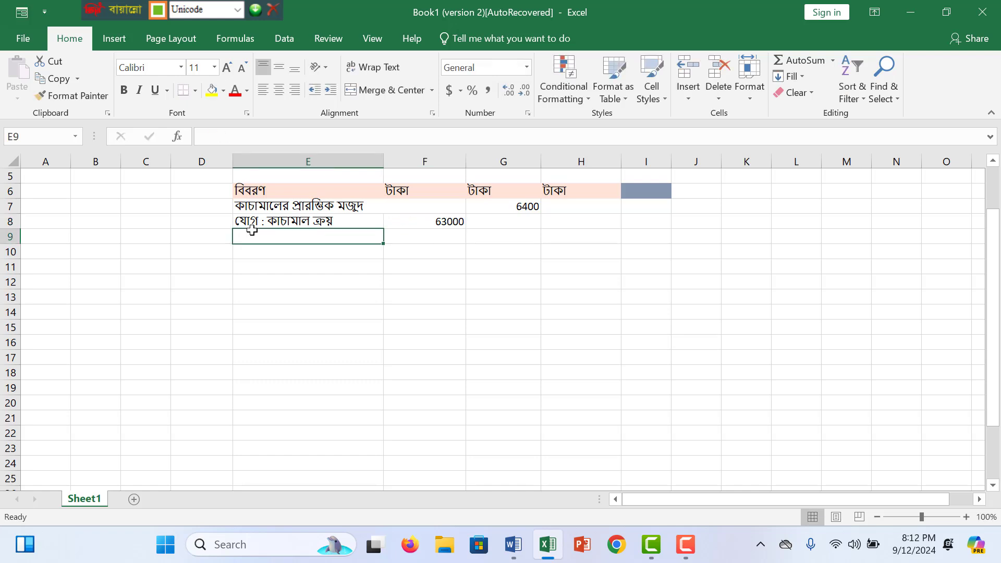
type("আ")
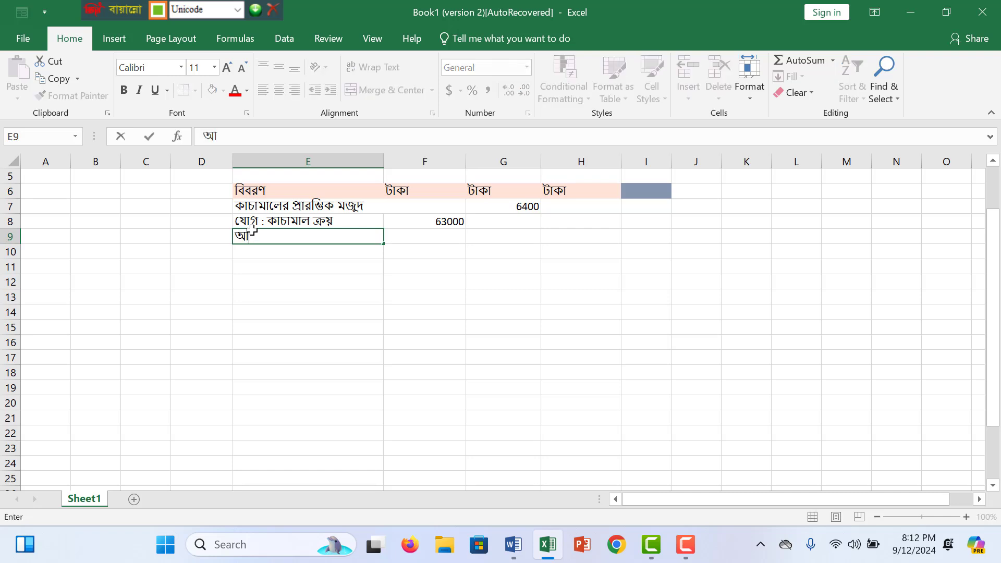
type("ন্তমুখী বহন খরচ")
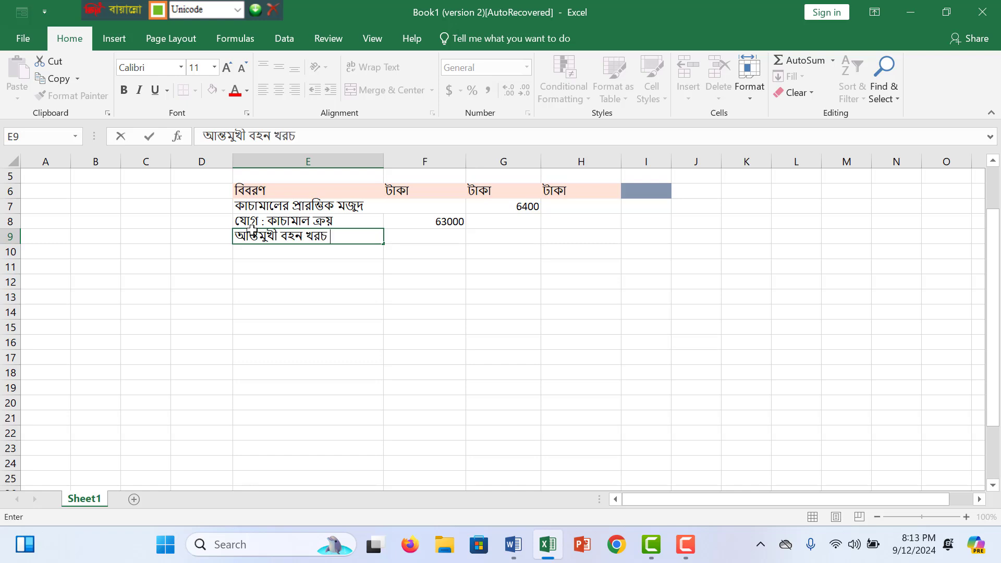
- Check the Word document for the inward carriage cost and enter 1000 in cell F9 of the Excel sheet
left_click(523, 551)
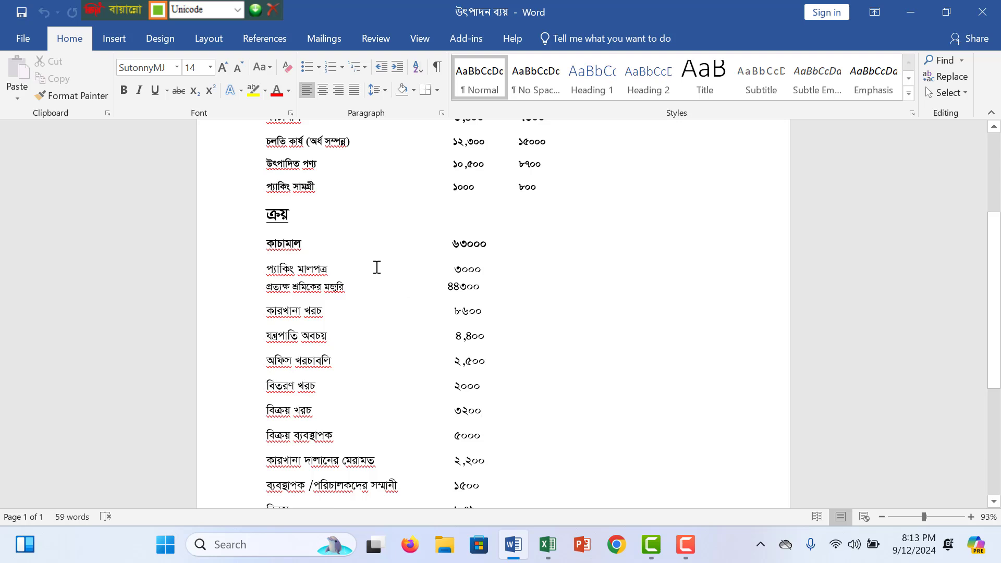
scroll(412, 320, "down", 2)
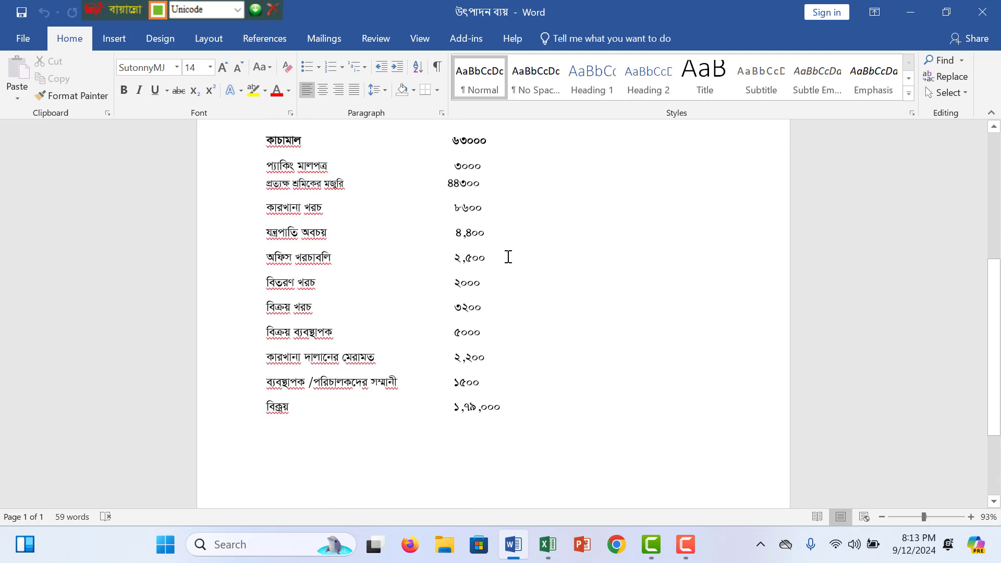
scroll(476, 290, "up", 5)
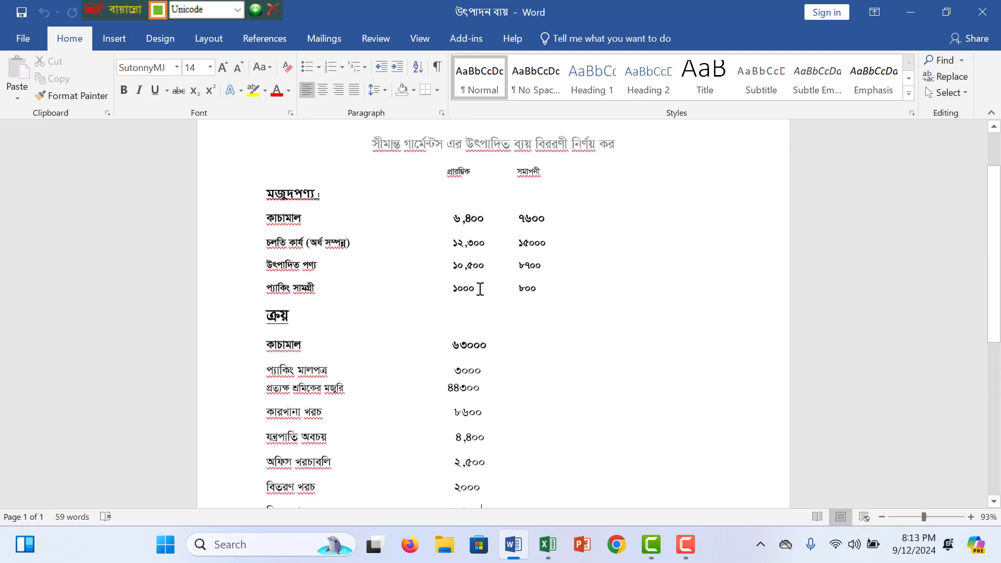
scroll(515, 379, "down", 1)
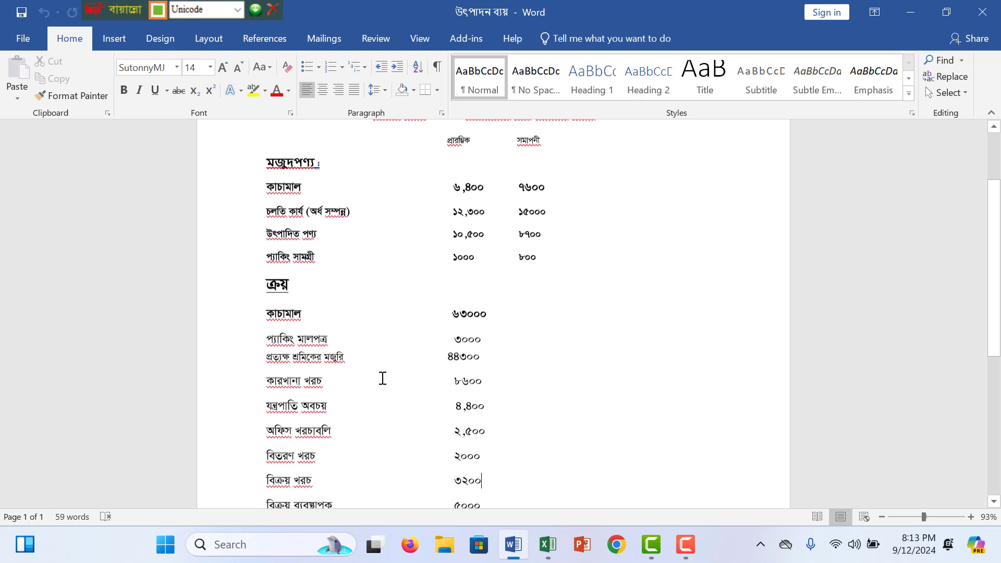
scroll(492, 264, "down", 2)
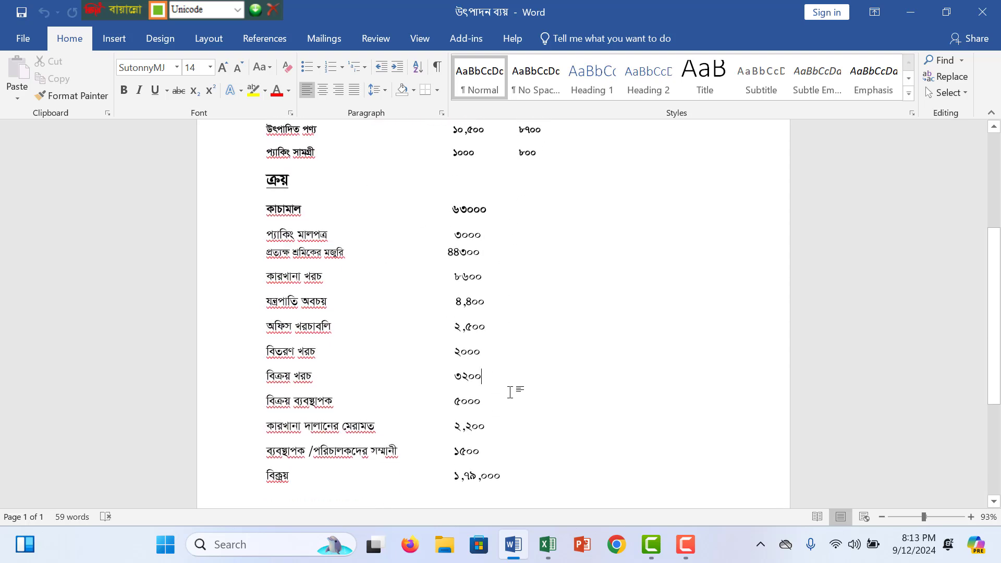
left_click(478, 375)
scroll(467, 303, "up", 2)
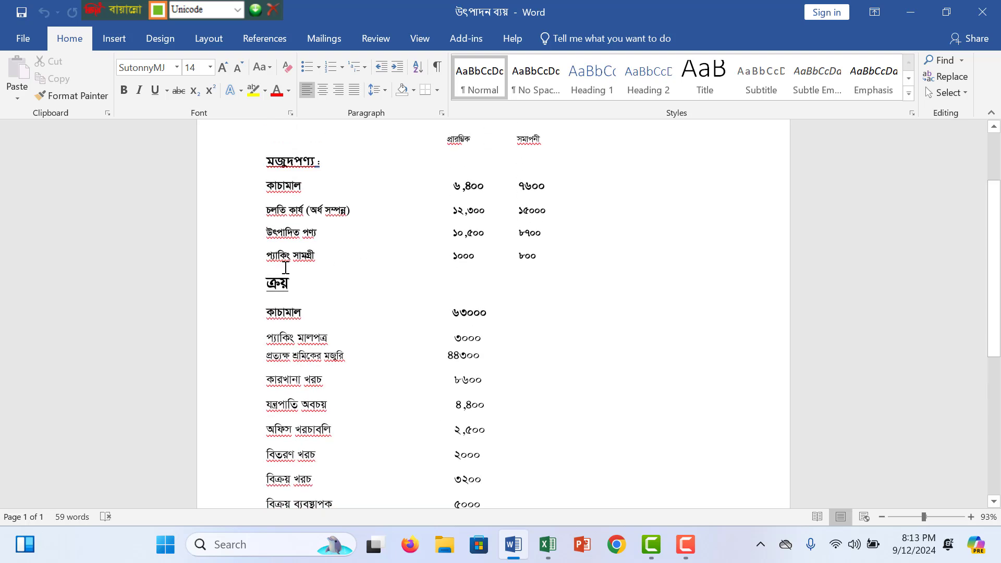
left_click(558, 548)
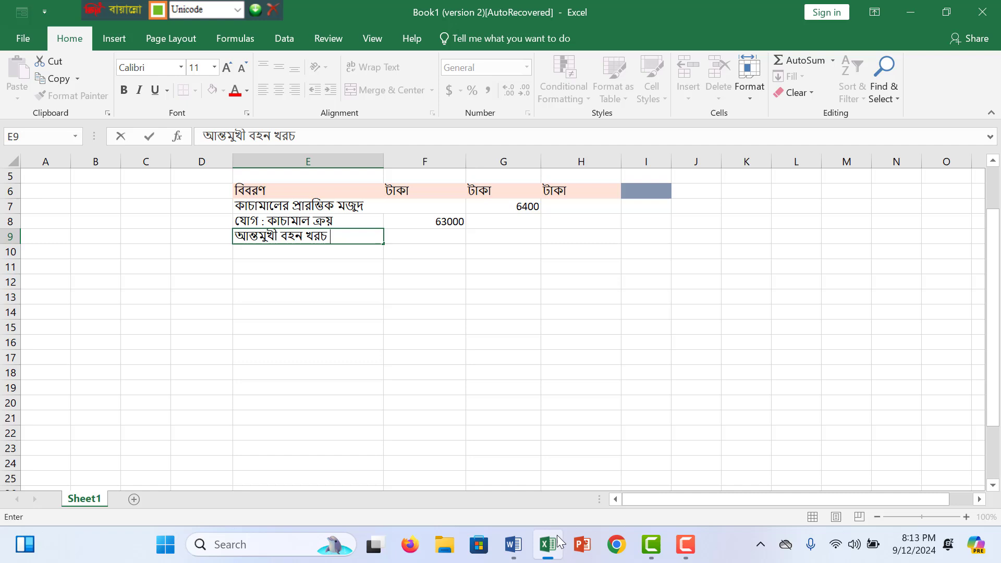
left_click(428, 238)
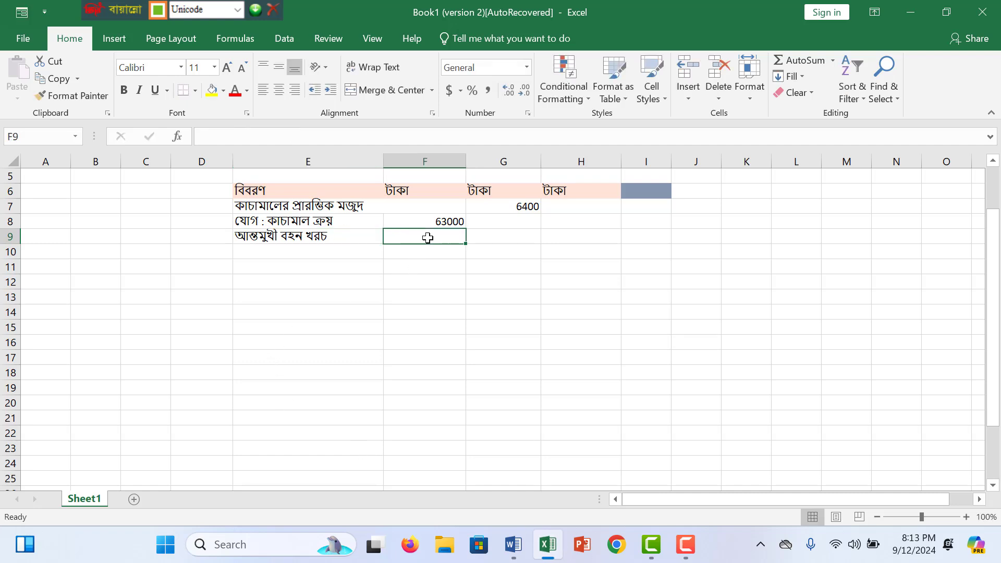
type("1000")
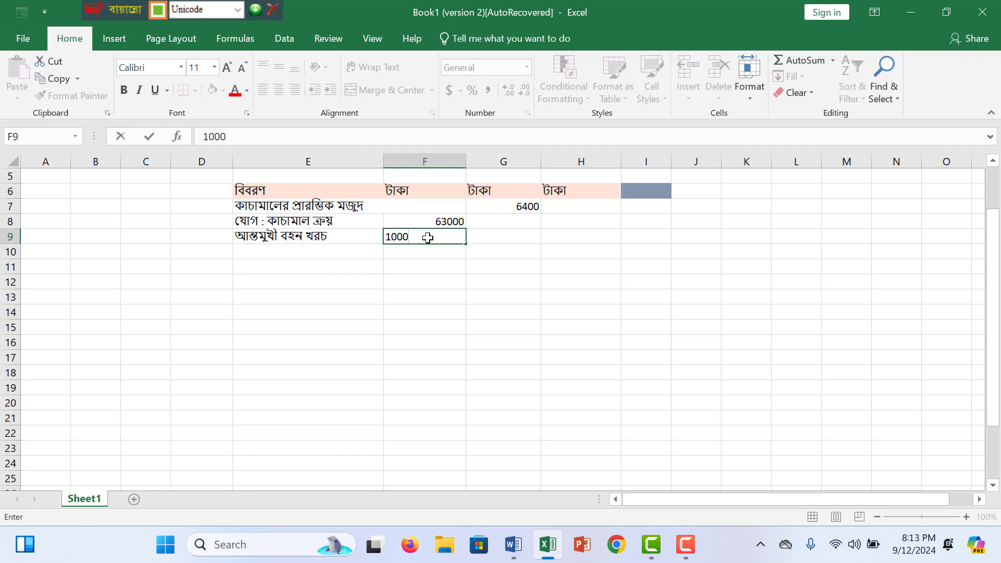
left_click(473, 252)
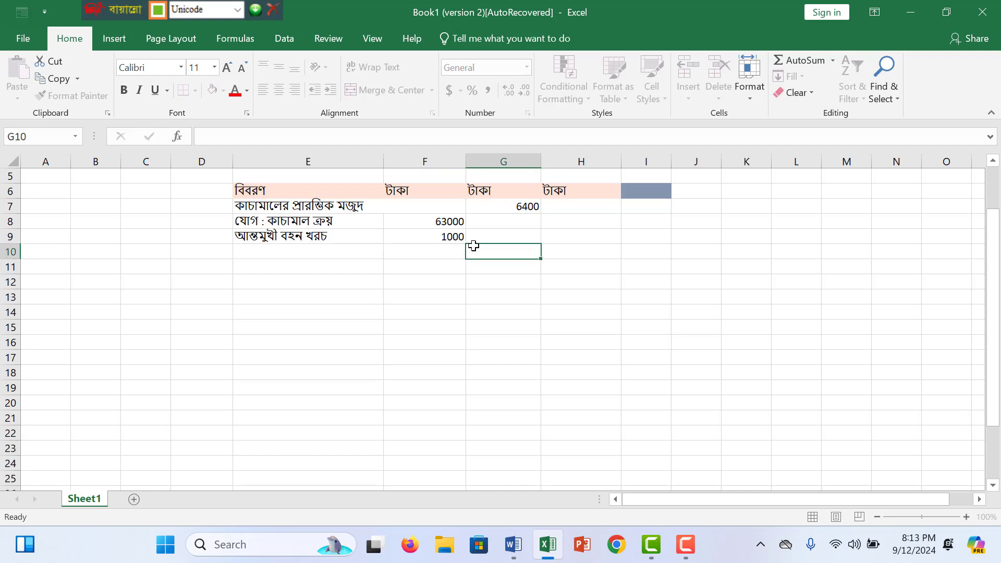
- Draw a straight line under cell F9, give it the black line style and extend it under G9 to about 2.14 inches
left_click(385, 246)
left_click(396, 235)
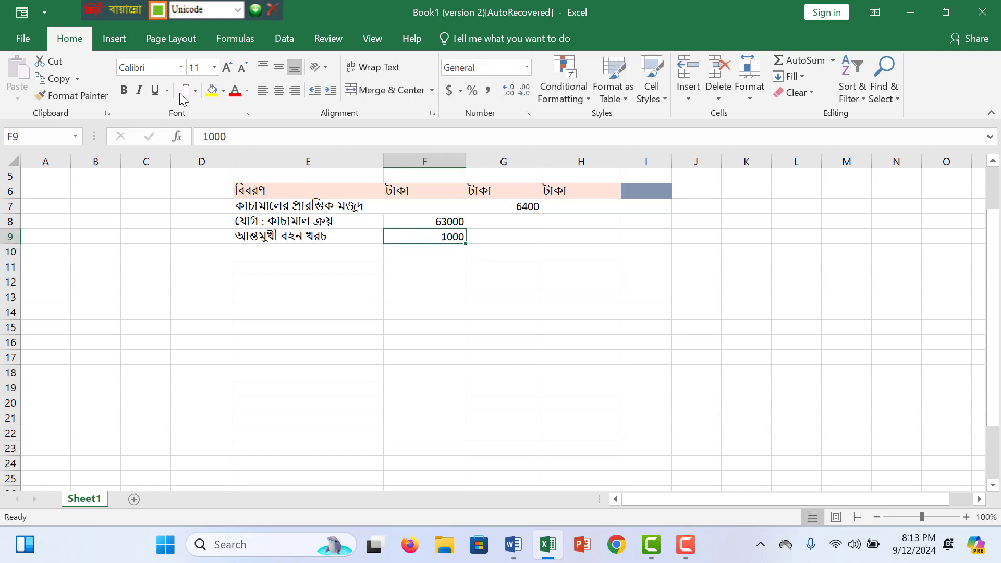
left_click(109, 42)
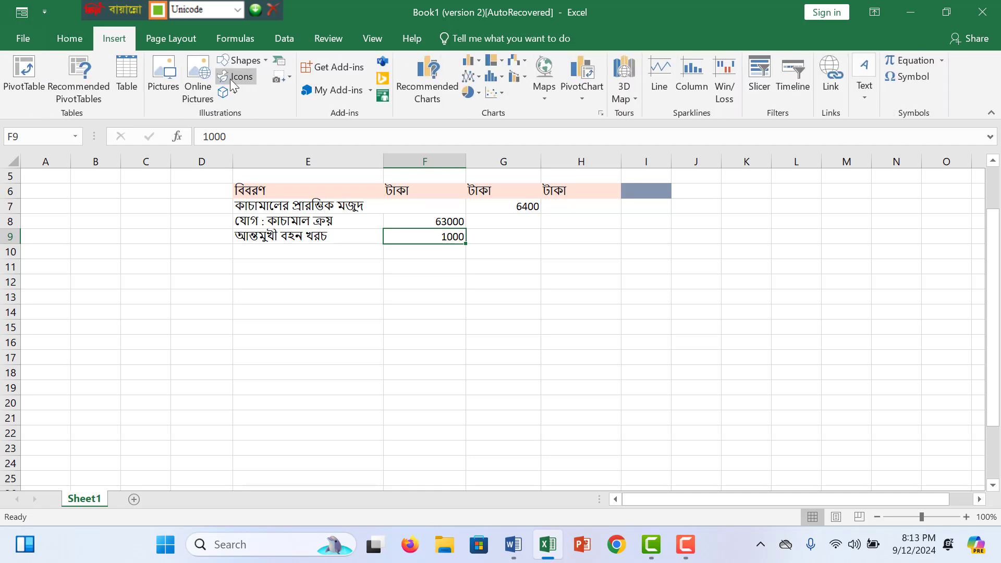
left_click(236, 60)
left_click(240, 95)
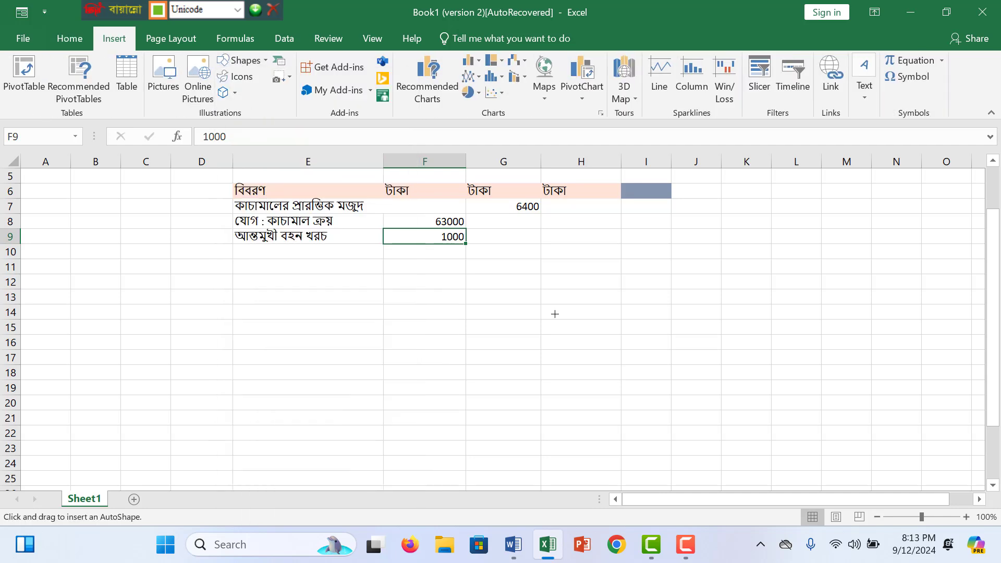
left_click_drag(383, 245, 464, 245)
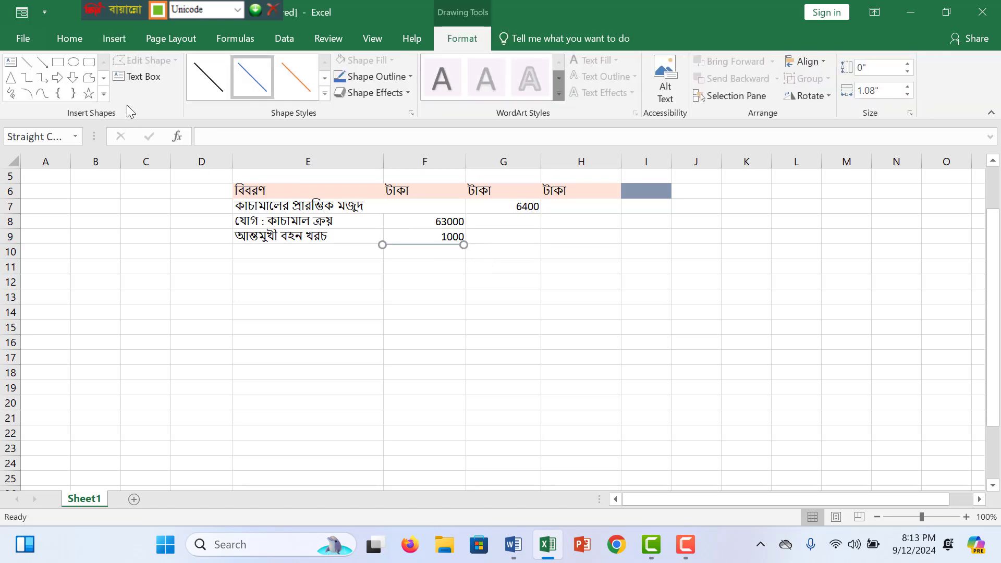
left_click(207, 79)
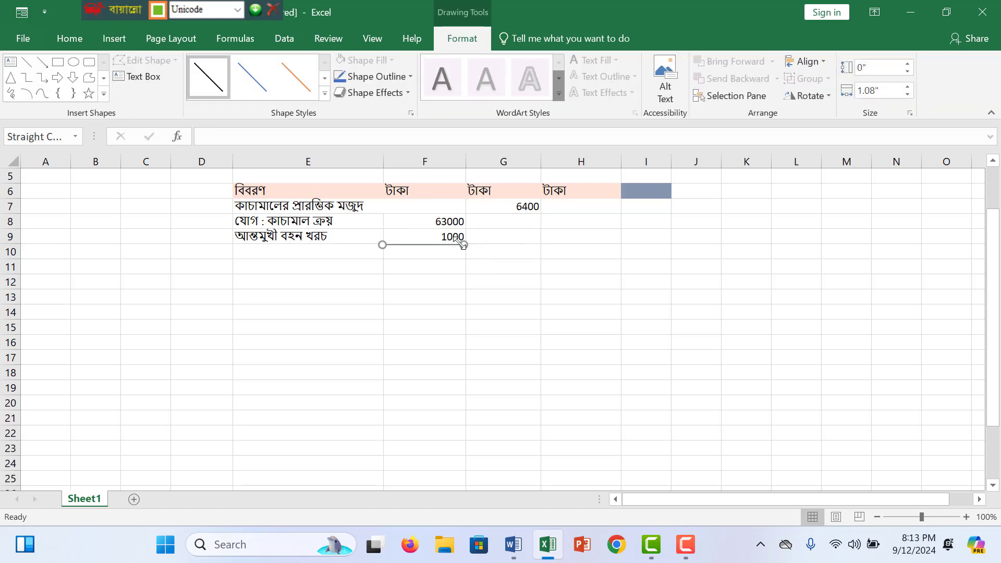
left_click_drag(464, 245, 543, 245)
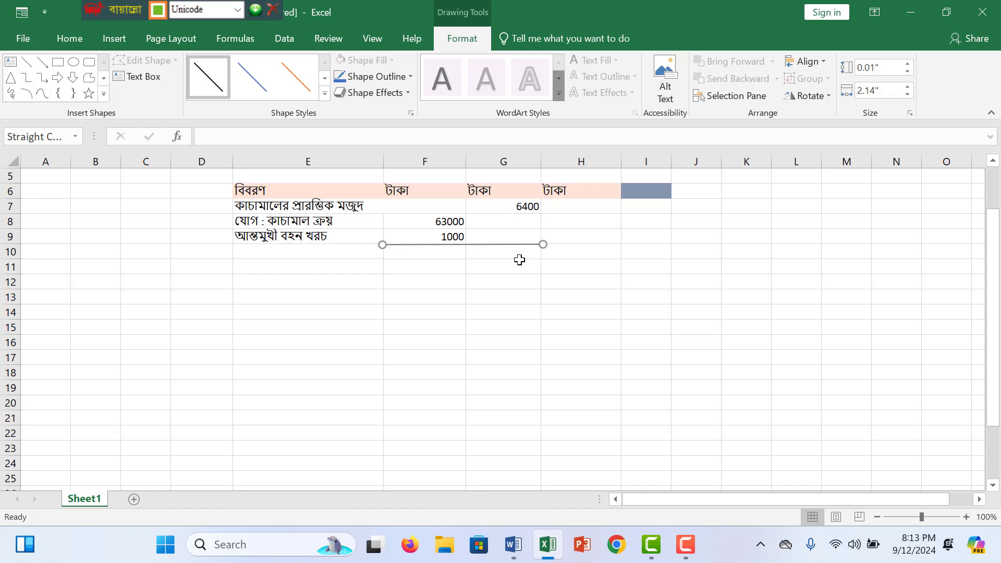
- Enter the formula =F8+F9 in cell G10 to total the raw material purchase and inward carriage
left_click(515, 252)
type("=")
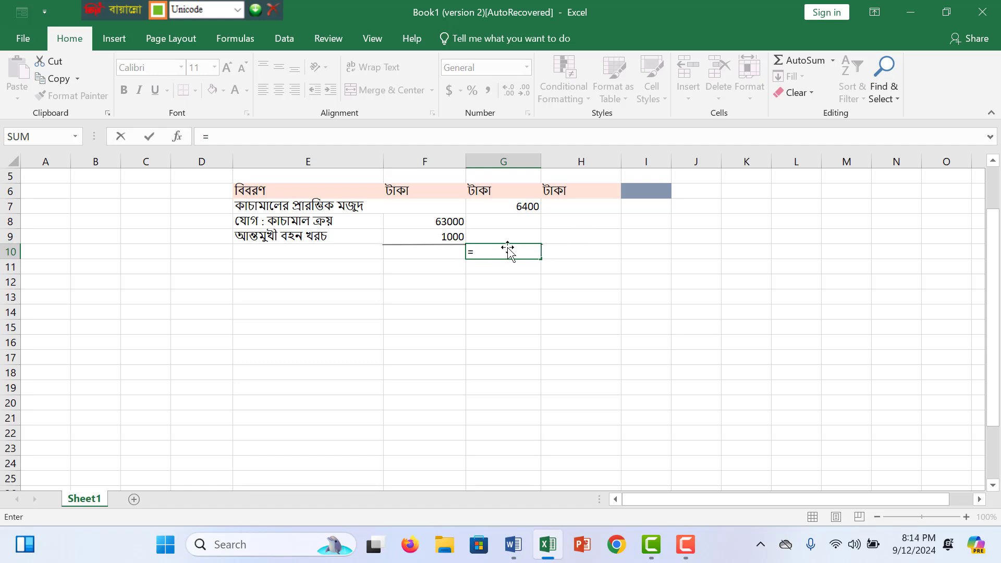
left_click(448, 221)
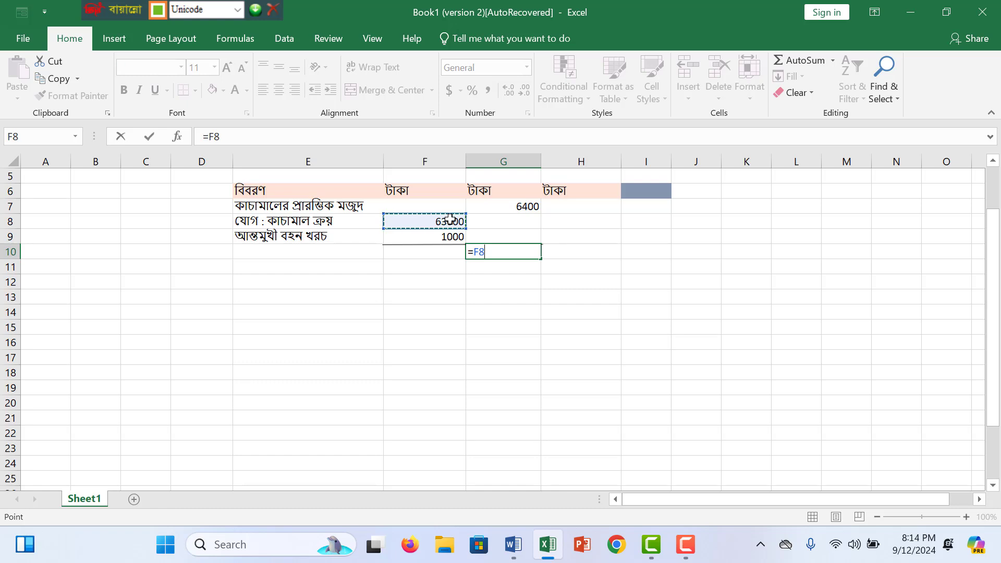
type("+")
left_click(416, 238)
key("Return")
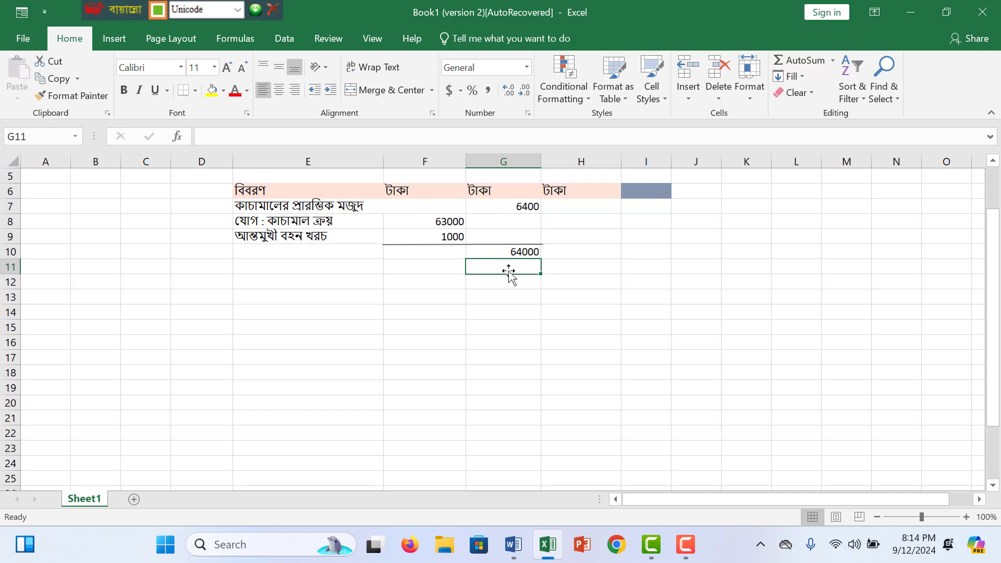
- Copy the line below row 9, paste it under cell G10 and shorten it to the width of column G
left_click(472, 244)
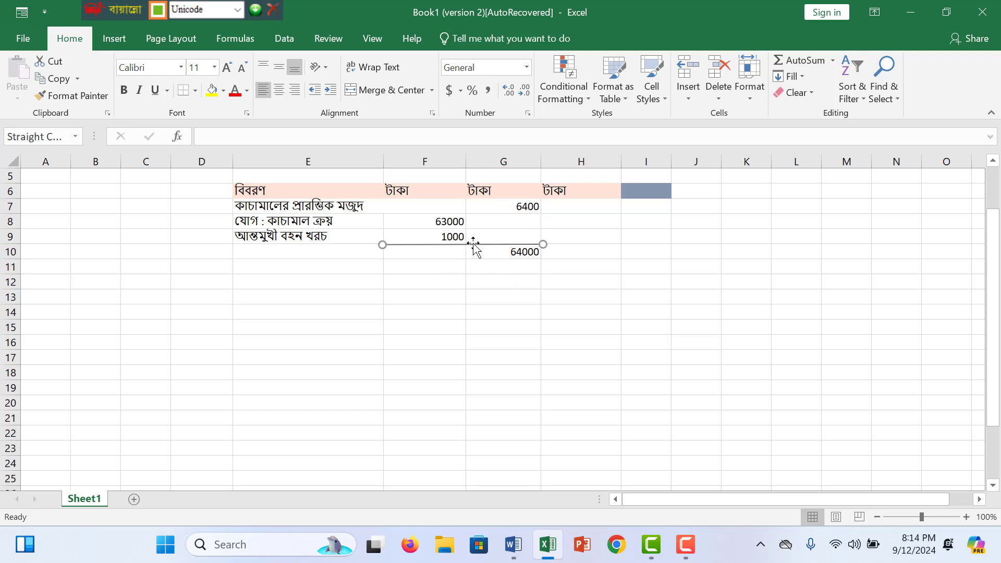
key("ctrl+c")
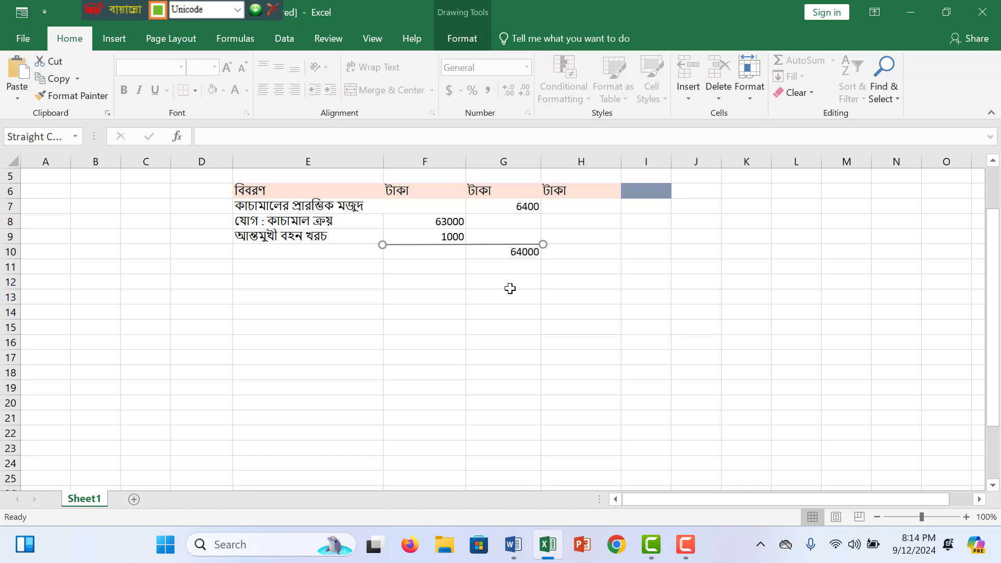
left_click(469, 265)
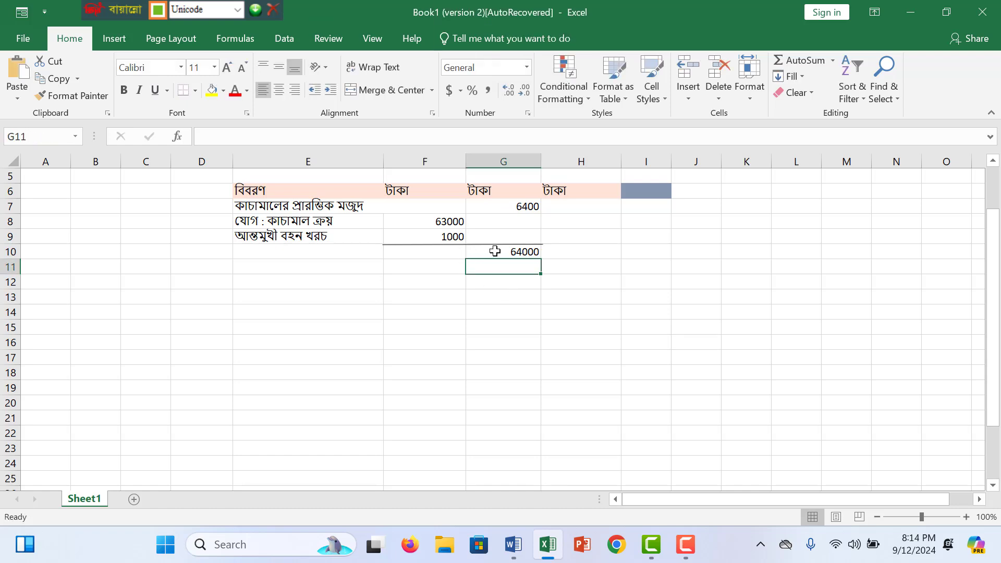
key("ctrl+v")
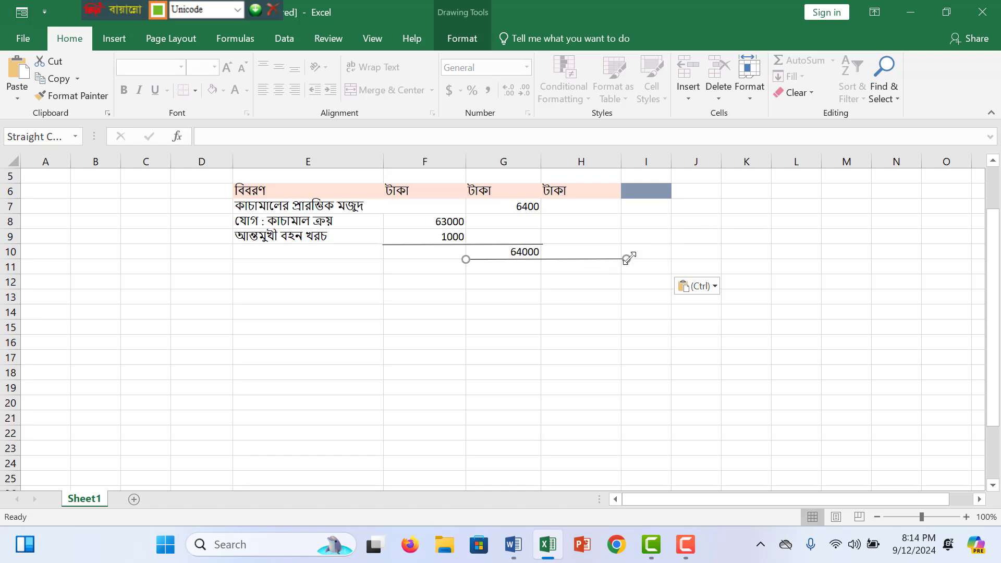
left_click_drag(627, 259, 541, 259)
- Enter the formula =G7 in cell G11, accepting the proposed correction, and realign the line along the lower edge of G10
left_click(527, 209)
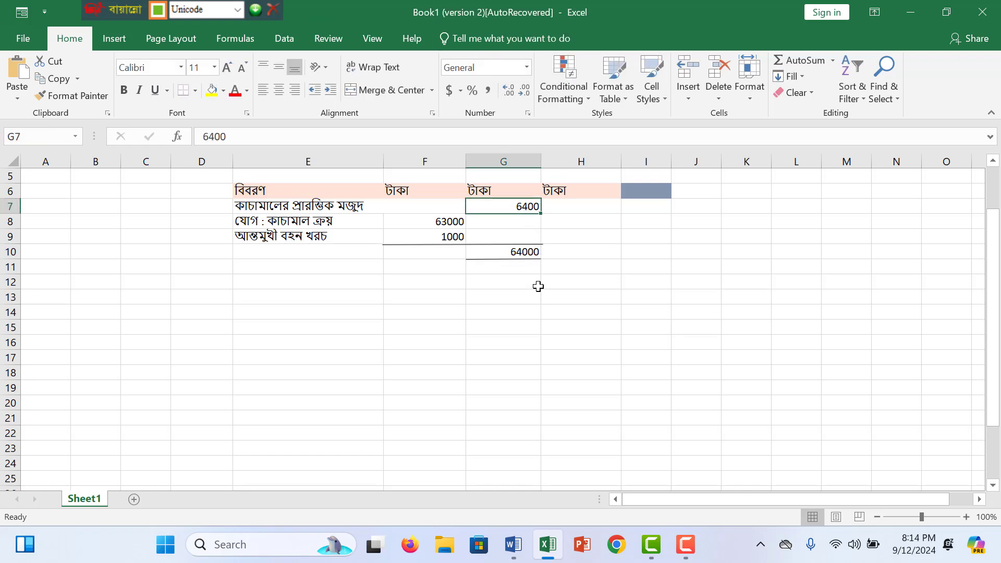
left_click(508, 267)
type("=")
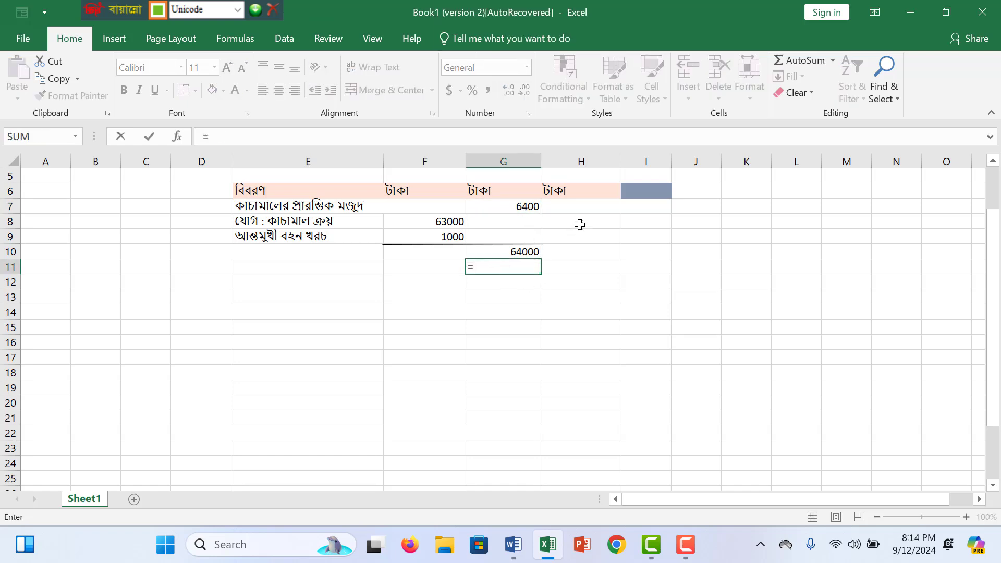
left_click(532, 207)
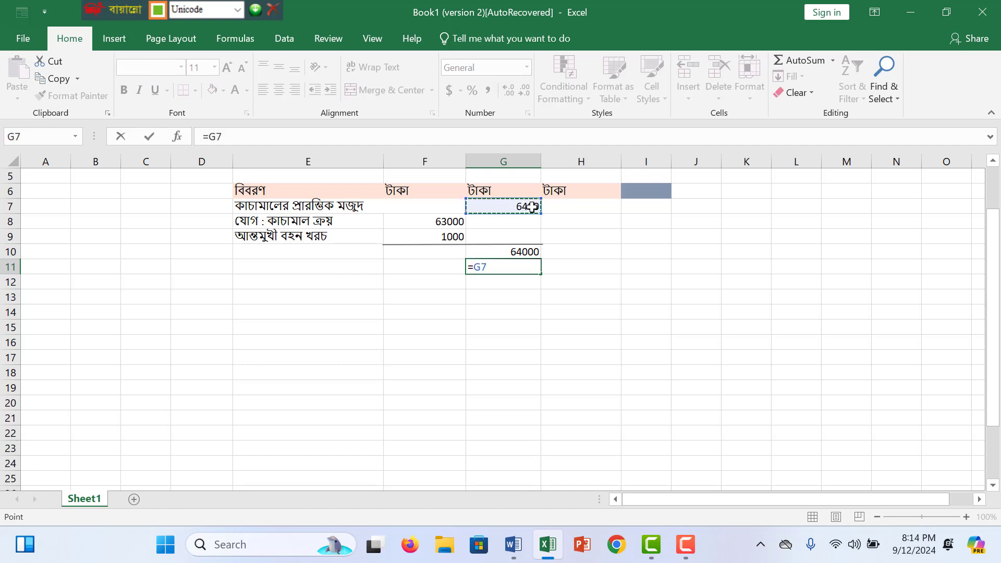
type("+")
key("Return")
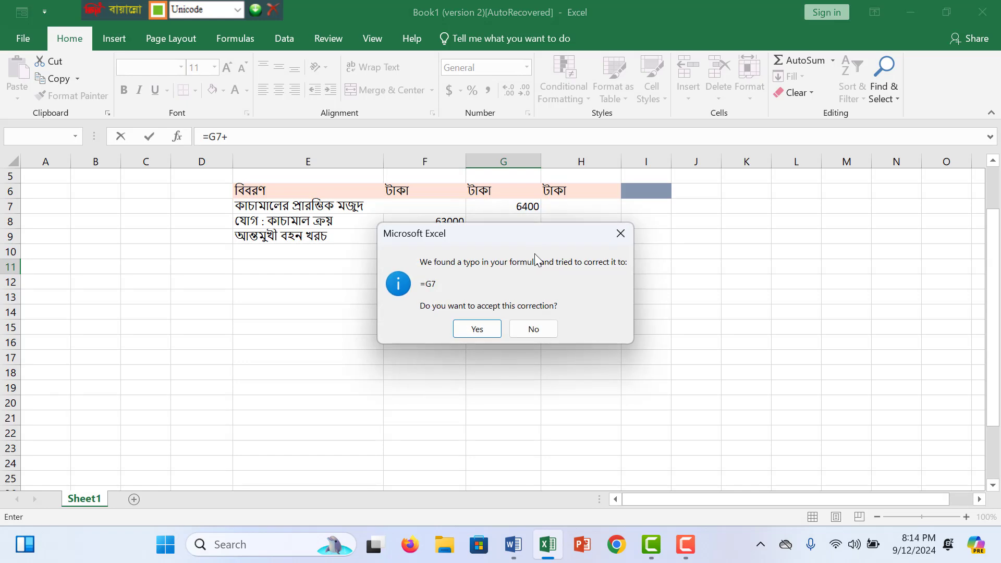
left_click(477, 329)
left_click(521, 253)
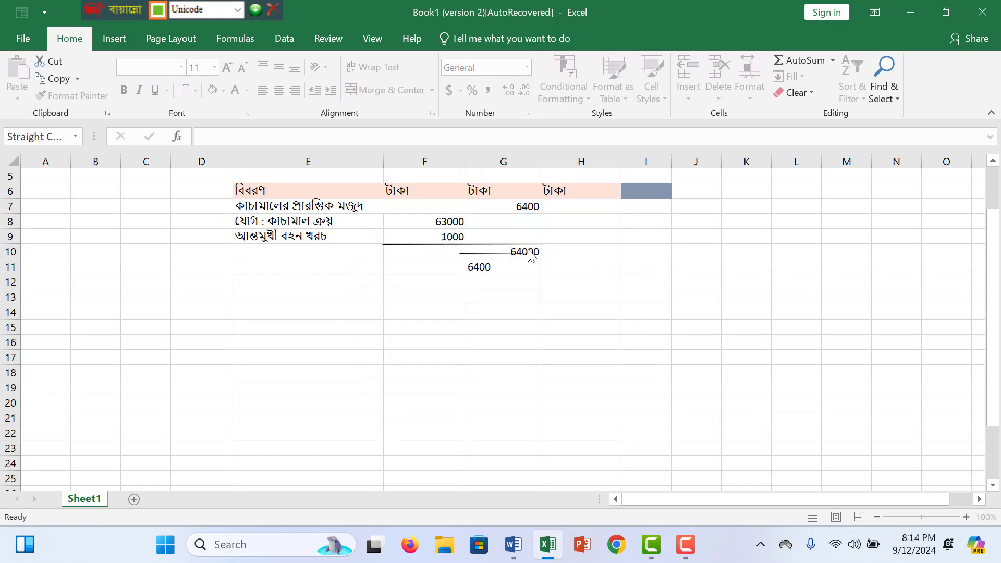
mouse_move(521, 252)
left_mouse_down()
mouse_move(507, 274)
mouse_move(532, 262)
left_mouse_up()
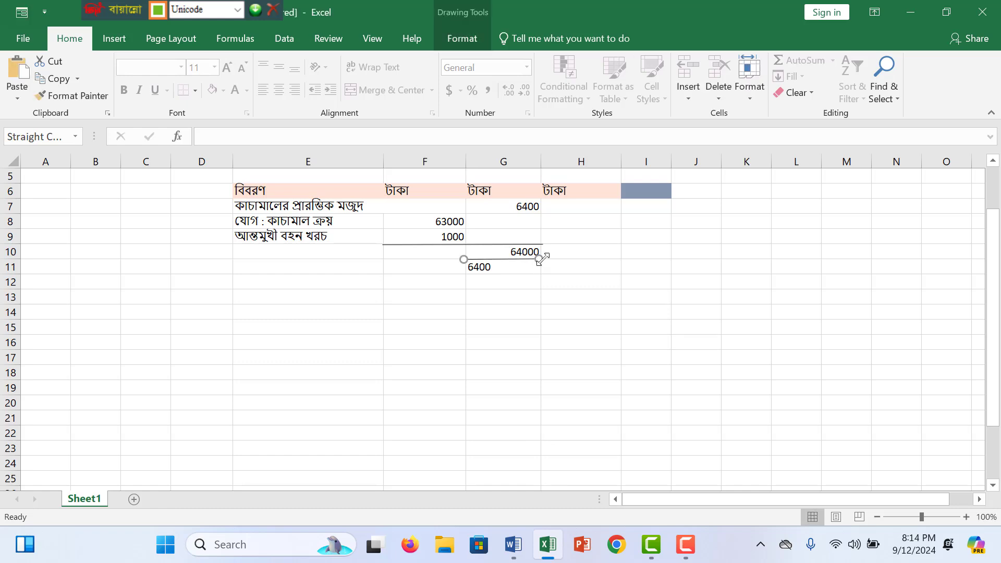
- Extend the formula in cell G11 to =G7+64000 to add purchases to the opening raw material stock
left_click(516, 266)
double_click(511, 269)
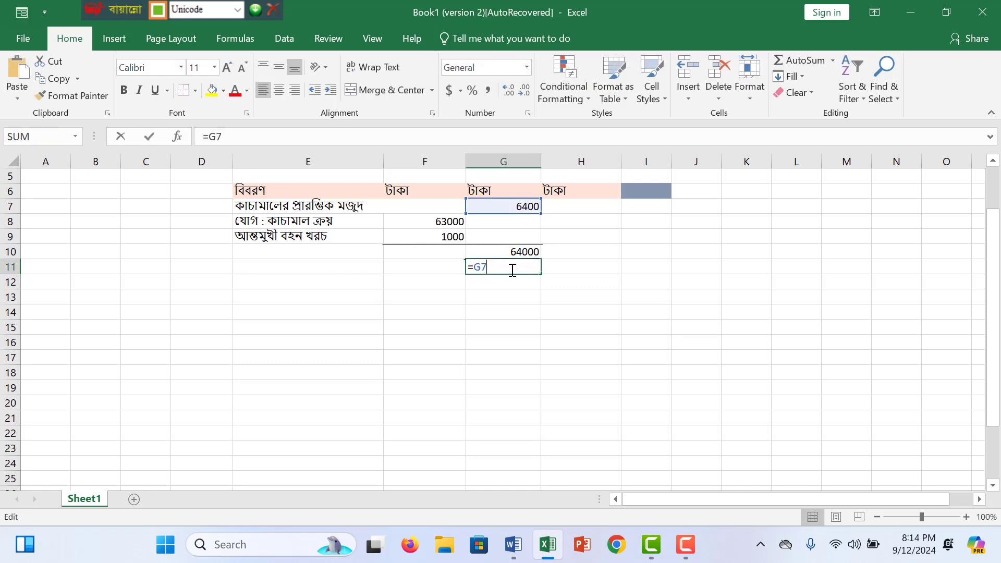
type("+")
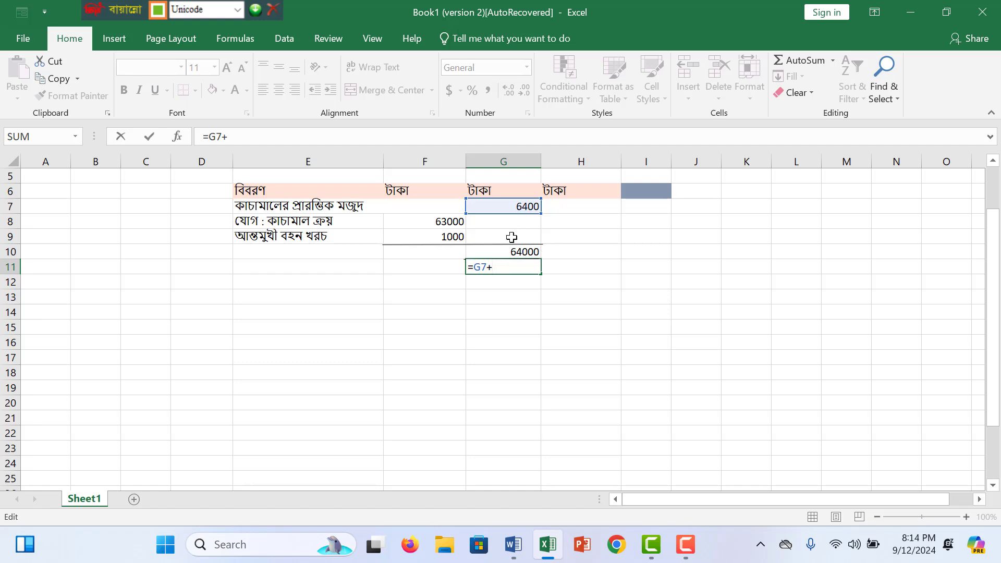
key("Return")
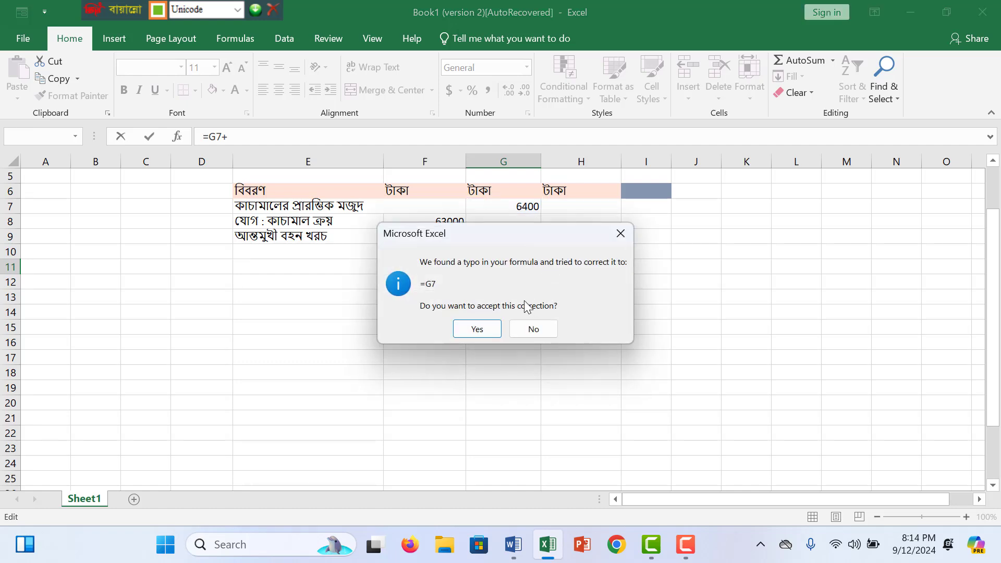
left_click(620, 233)
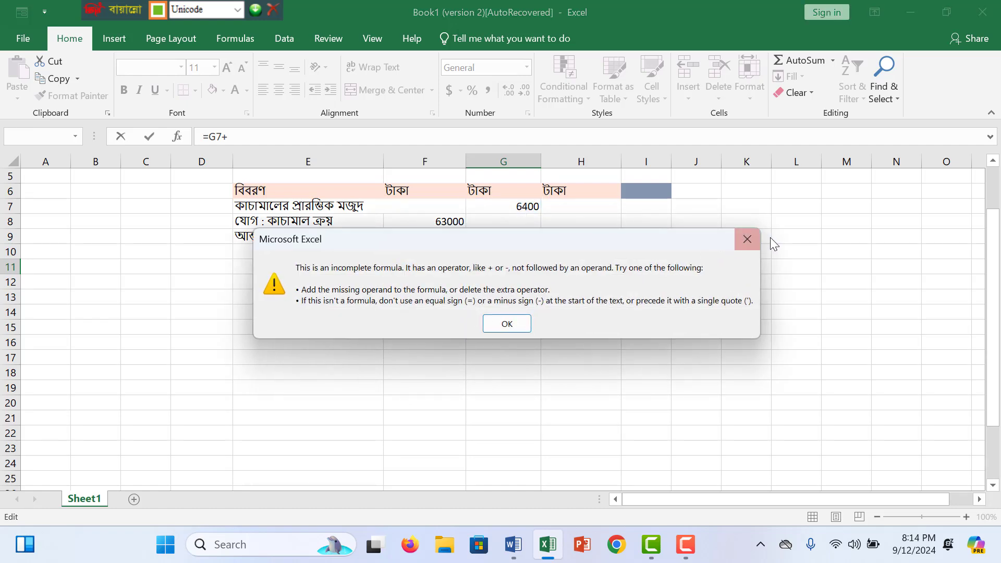
left_click(750, 237)
left_click(501, 270)
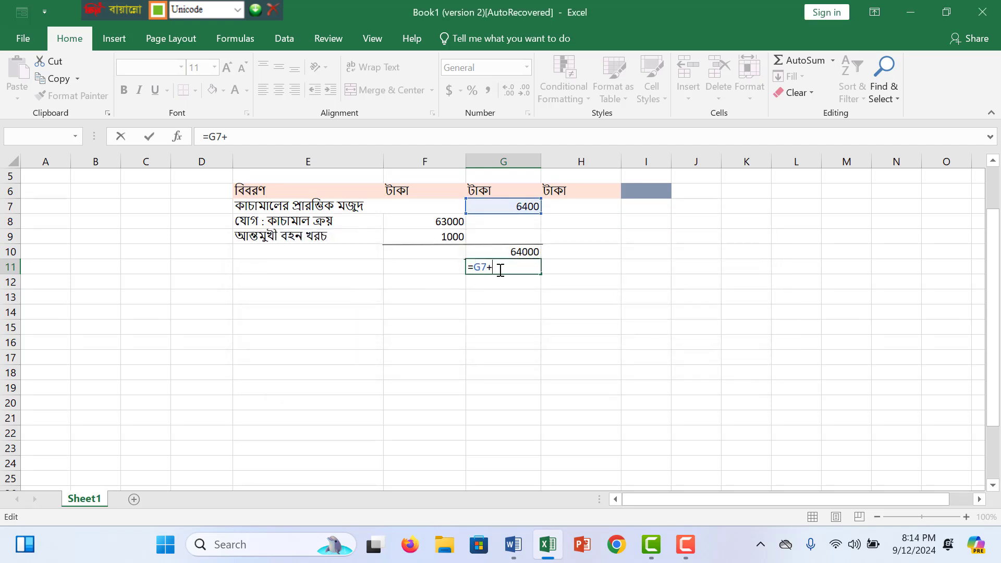
type("64000")
key("Return")
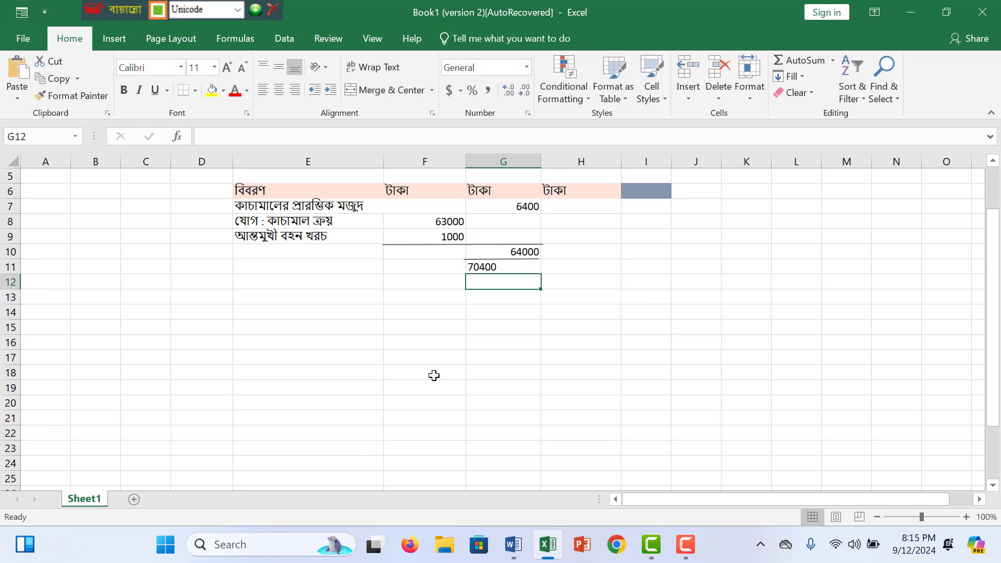
- Enter the label ব্যবহার উপযোগী কাচামালের মূল্য in cell E10
left_click(280, 281)
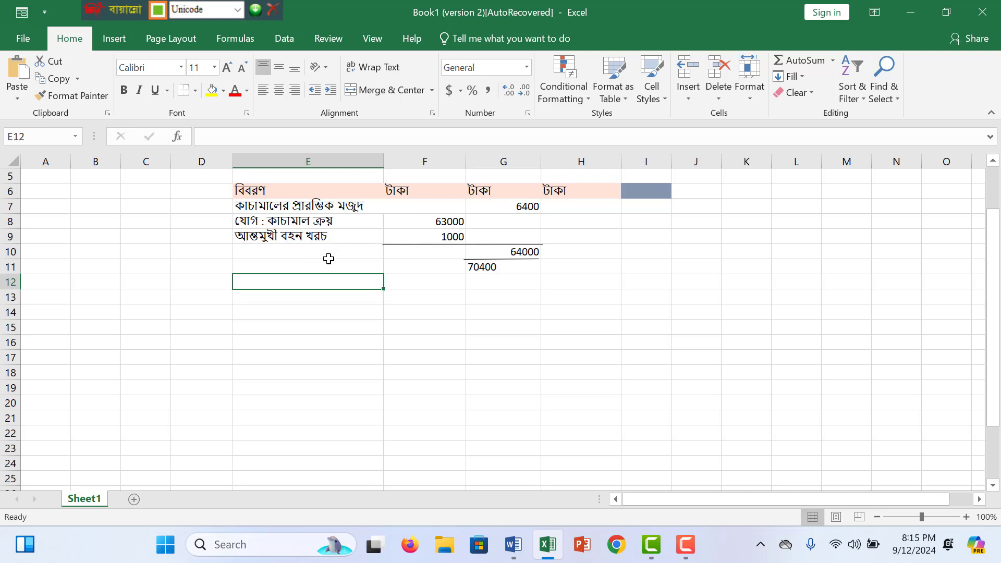
left_click(285, 254)
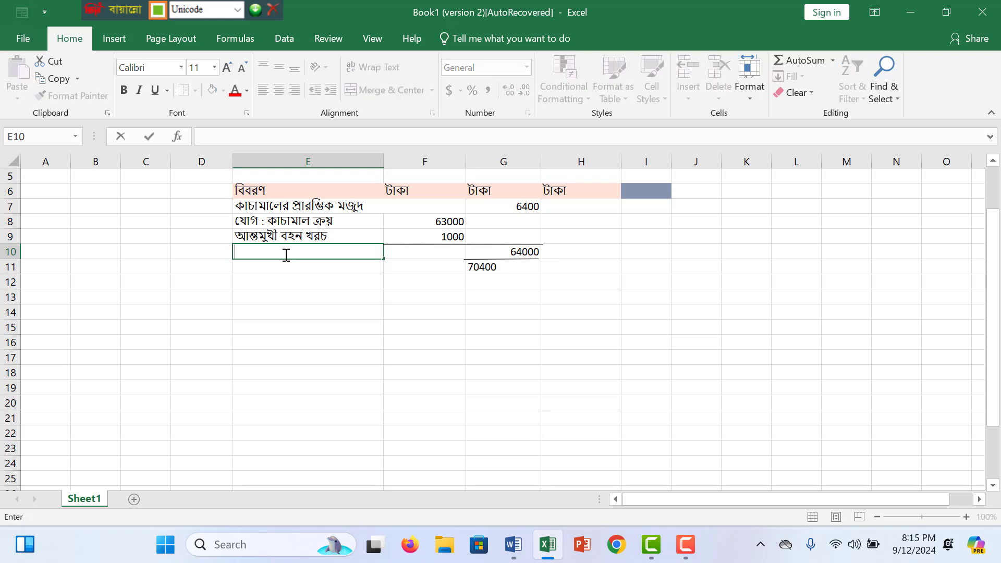
type("ভ")
key("BackSpace")
type("ব্যবহার উপ")
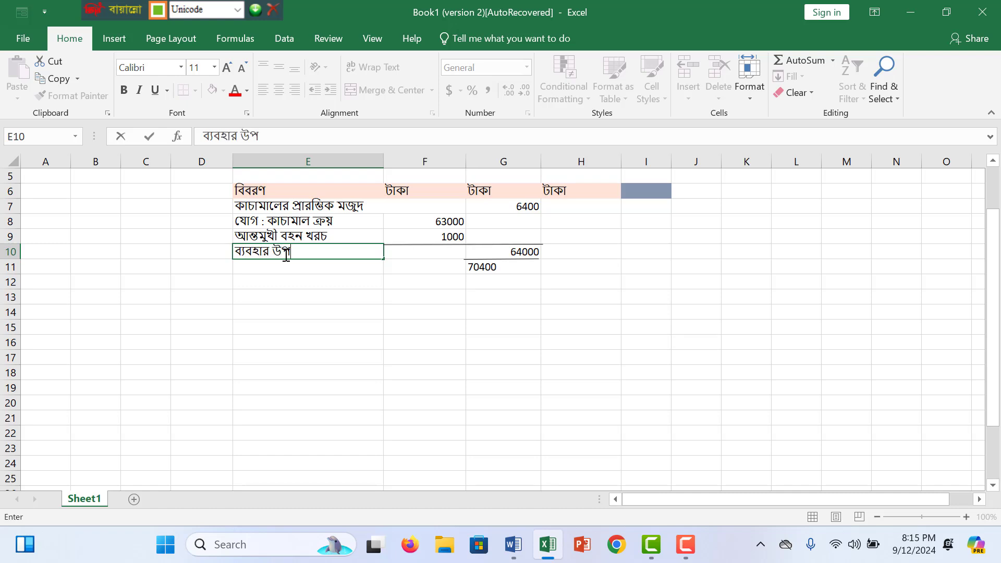
type("য়ে")
key("BackSpace")
key("BackSpace")
type("যে")
type("গী")
type(" কাচামা")
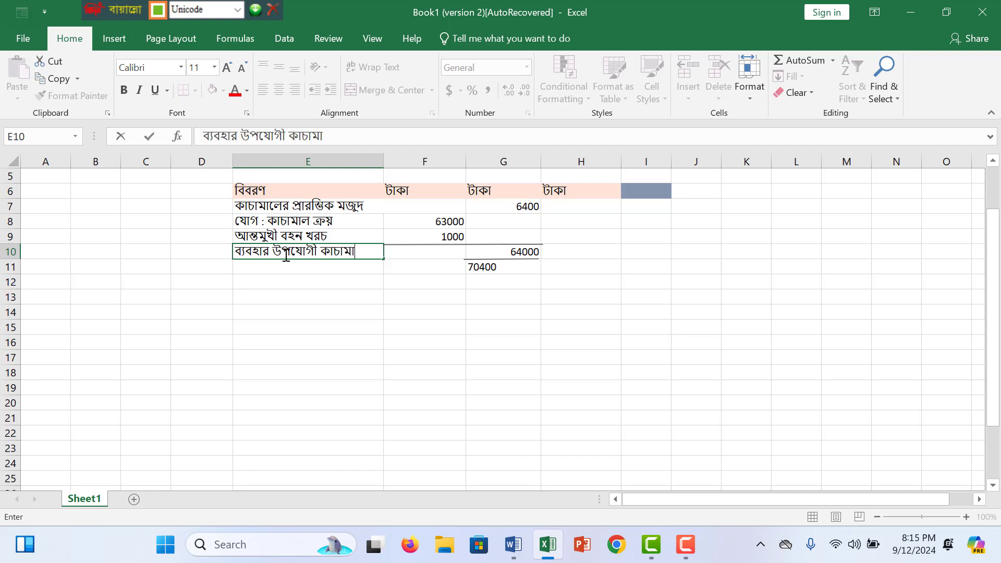
type("লের")
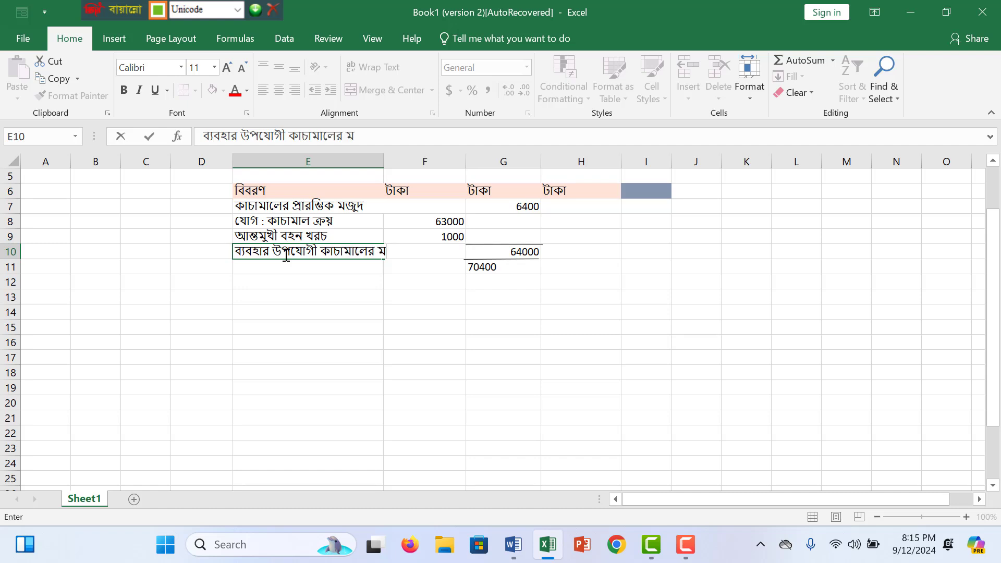
type(" মূল্য")
- Widen column E to fit the new label and reduce the font size of cell E10 to 10
left_click(378, 161)
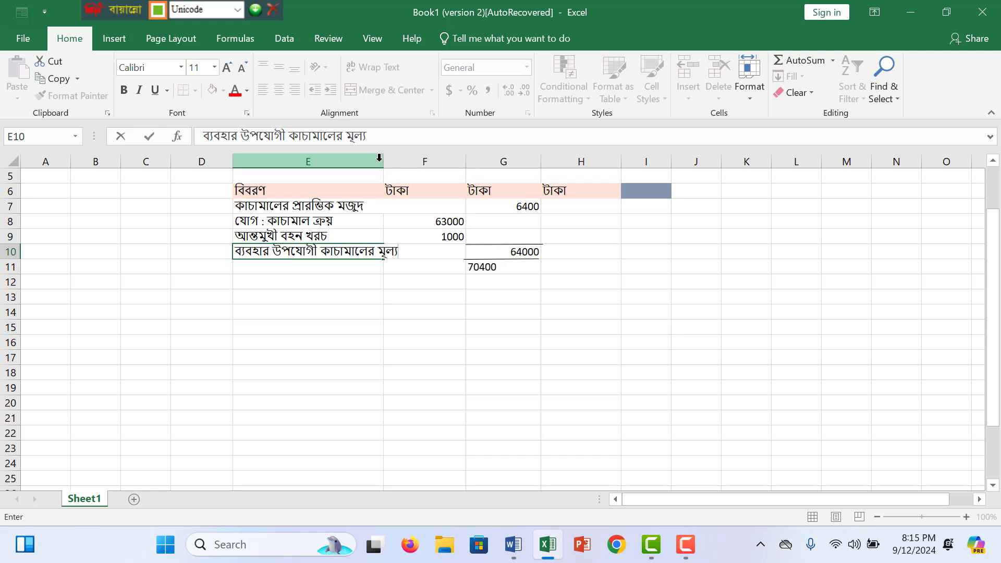
left_click_drag(383, 161, 411, 161)
left_click_drag(506, 386, 505, 373)
left_click(404, 253)
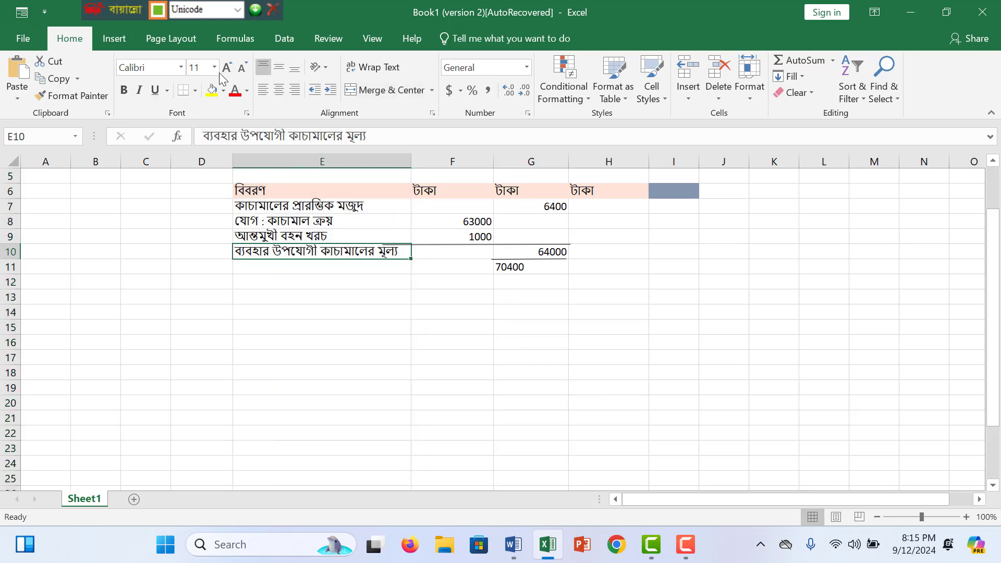
left_click(243, 71)
left_click(438, 310)
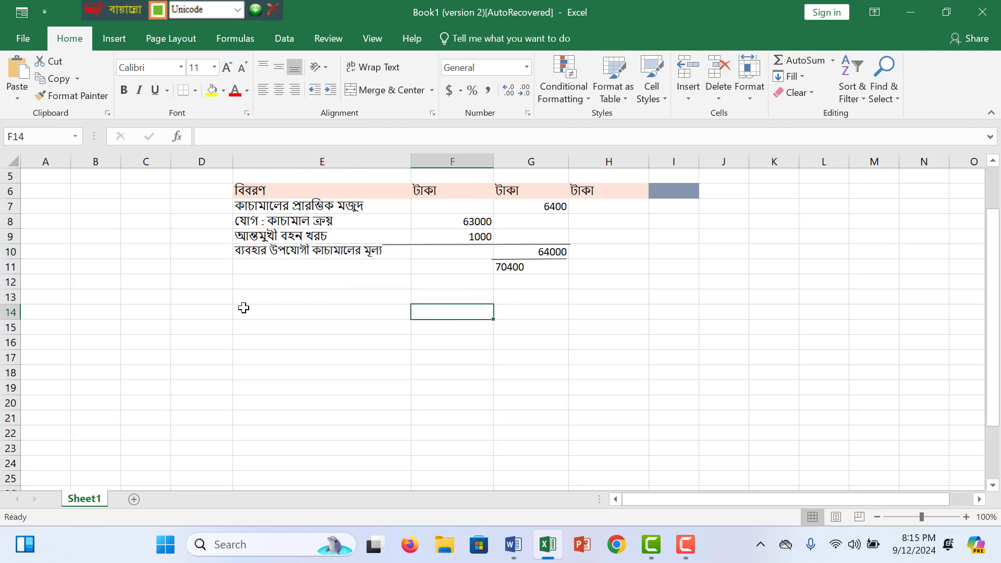
- Move the label ব্যবহার উপযোগী কাচামালের মূল্য from cell E10 to E11, beside the total in G11
left_click(533, 269)
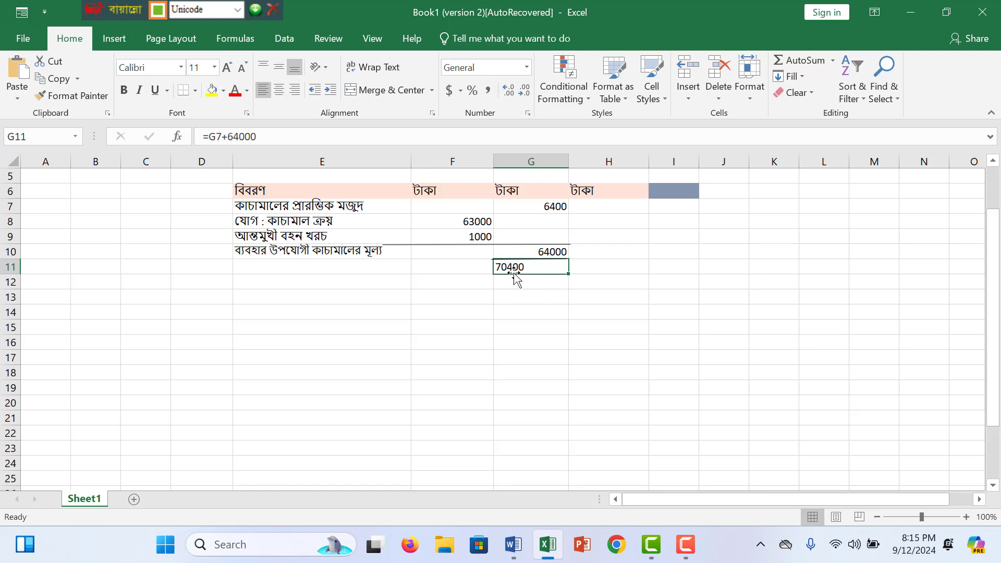
left_click(243, 252)
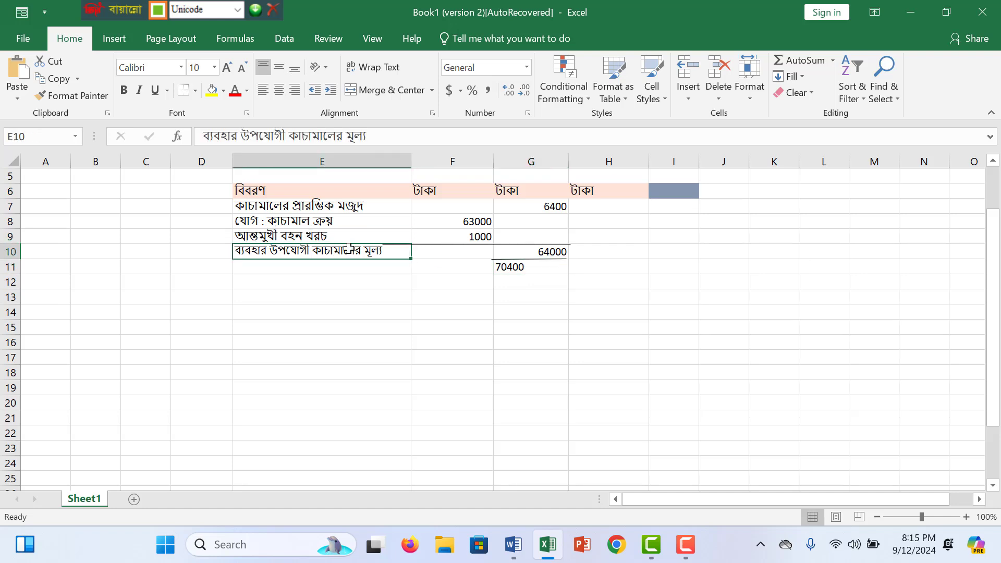
key("ctrl+c")
left_click(376, 266)
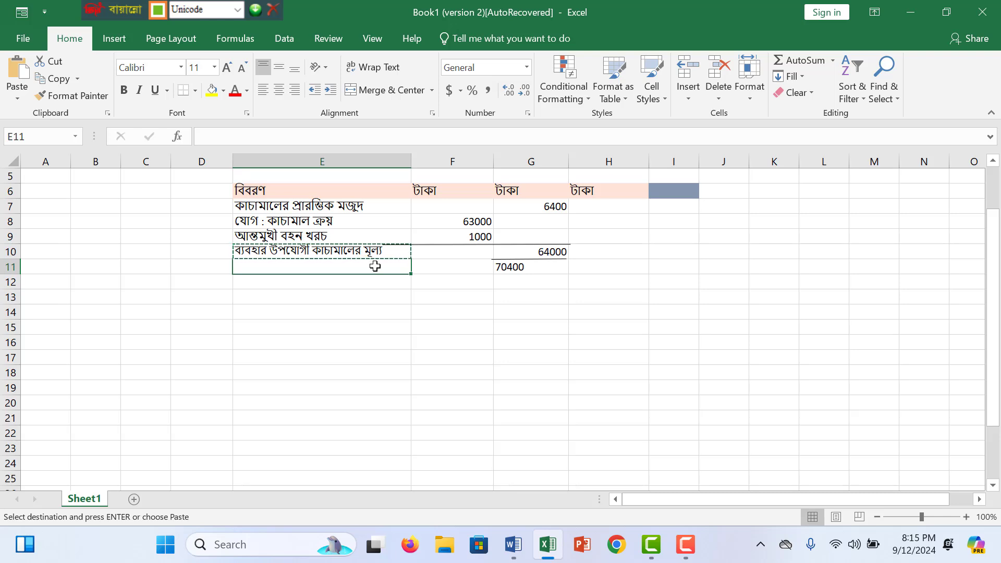
key("ctrl+v")
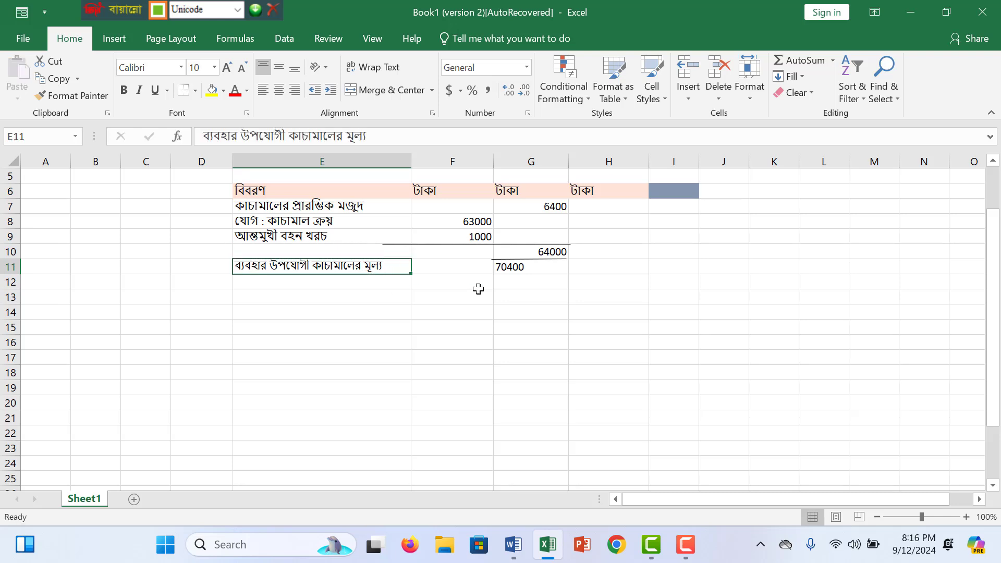
- Write প্রত্যক্ষ শ্রমিকের মজুরি in cell E13 as the direct labour wages label
left_click(345, 295)
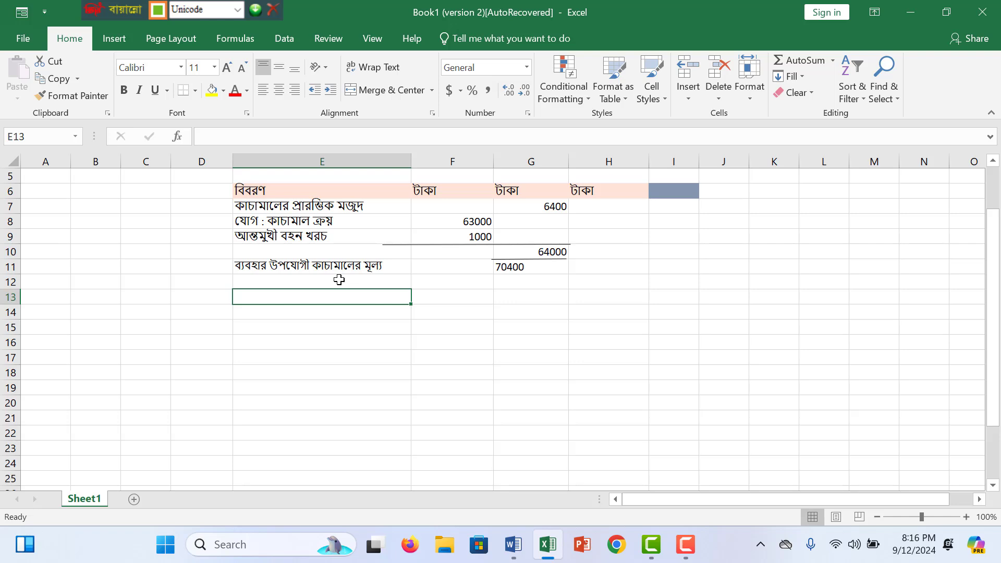
type("প্র")
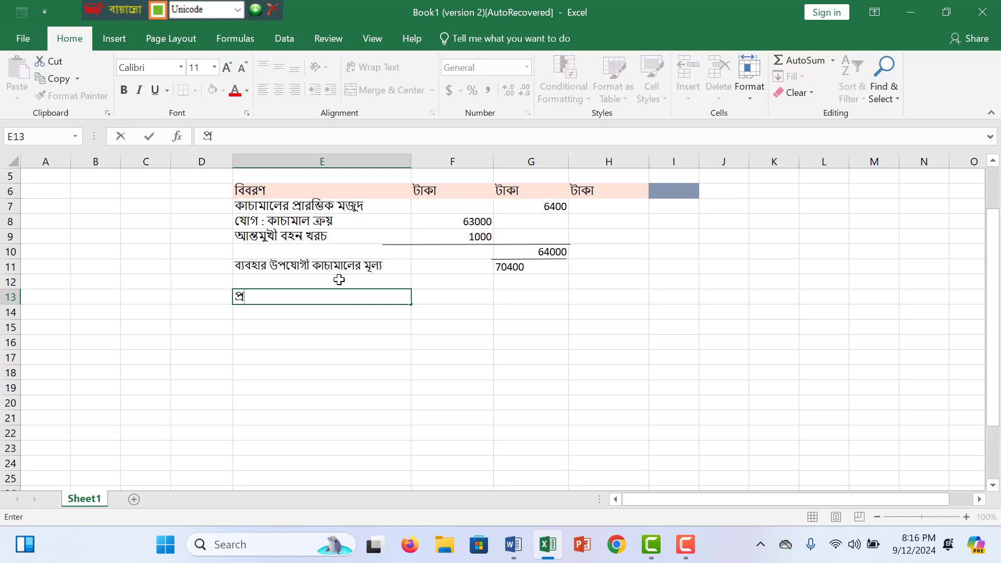
type("ত্যক্ষ")
key("BackSpace")
type("ষ শ্রমিকের ")
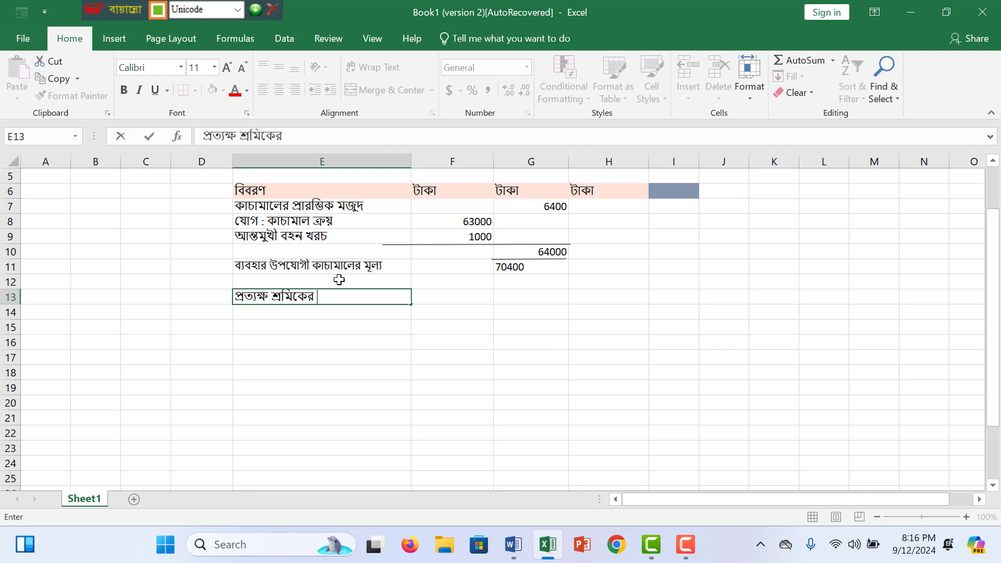
type("মজুরি")
- Add the prefix যোগ : in front of the direct labour wages label in cell E13
left_click(239, 296)
type("য়ে")
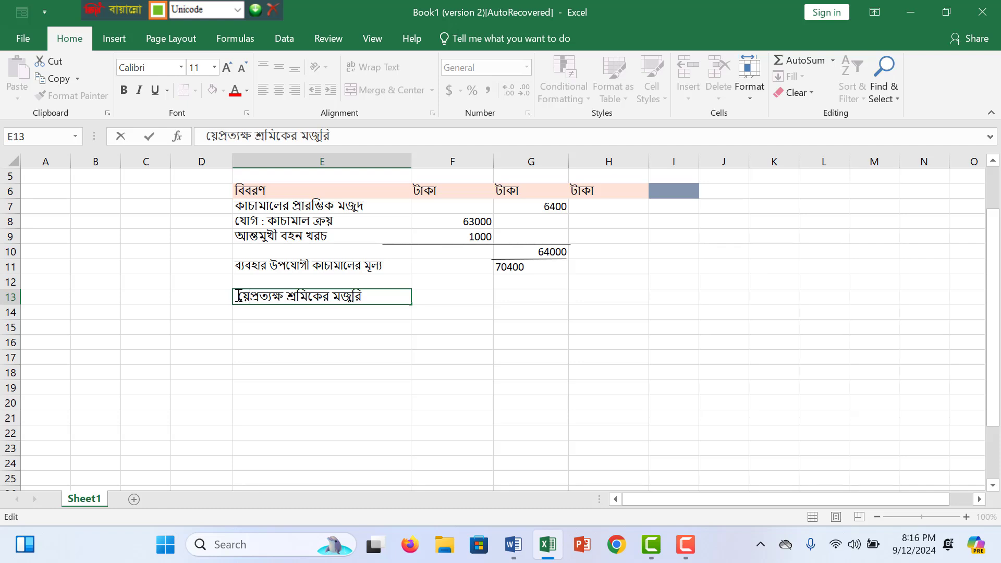
key("BackSpace")
key("BackSpace")
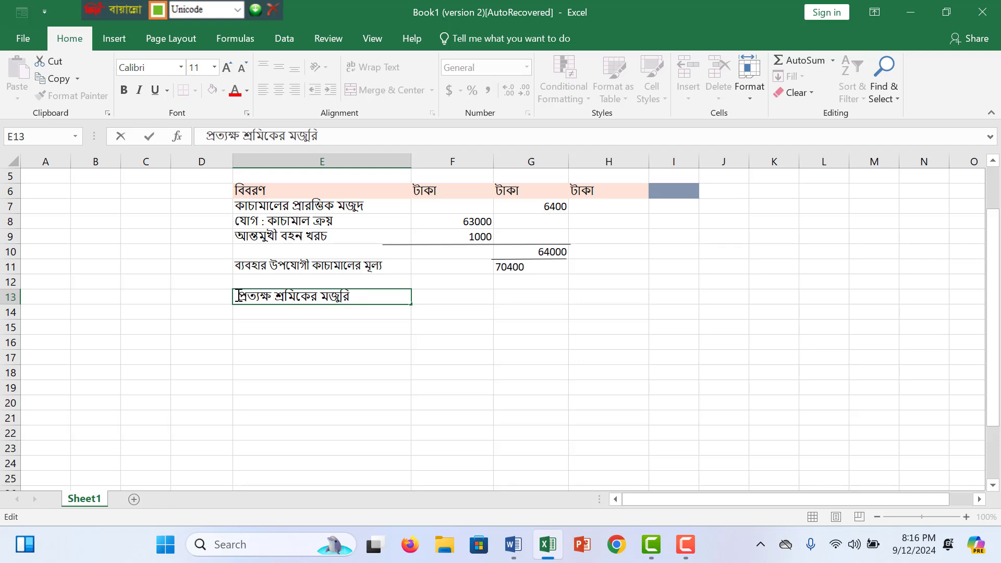
type("য়ে")
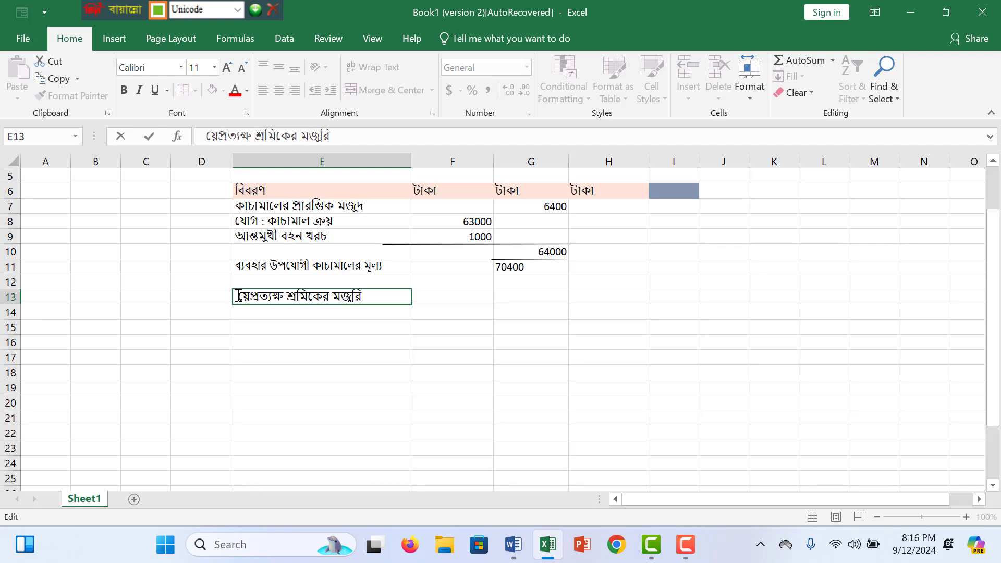
key("BackSpace")
key("BackSpace")
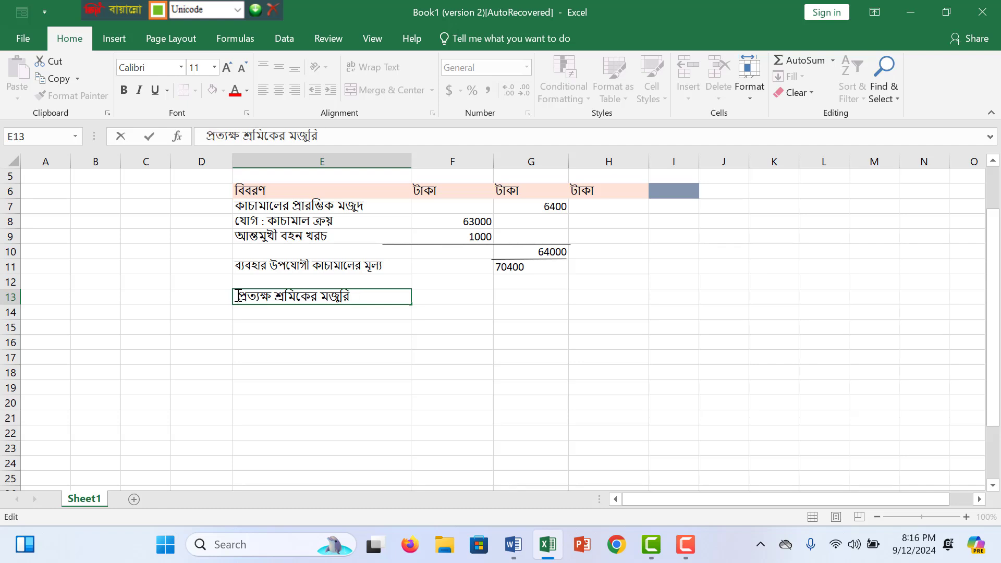
type("যোগ")
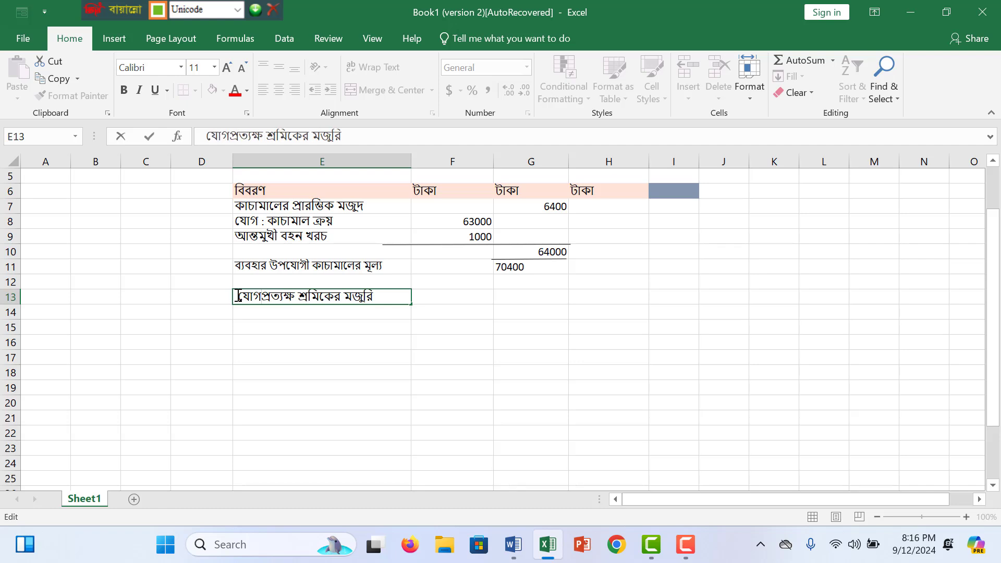
type(" :")
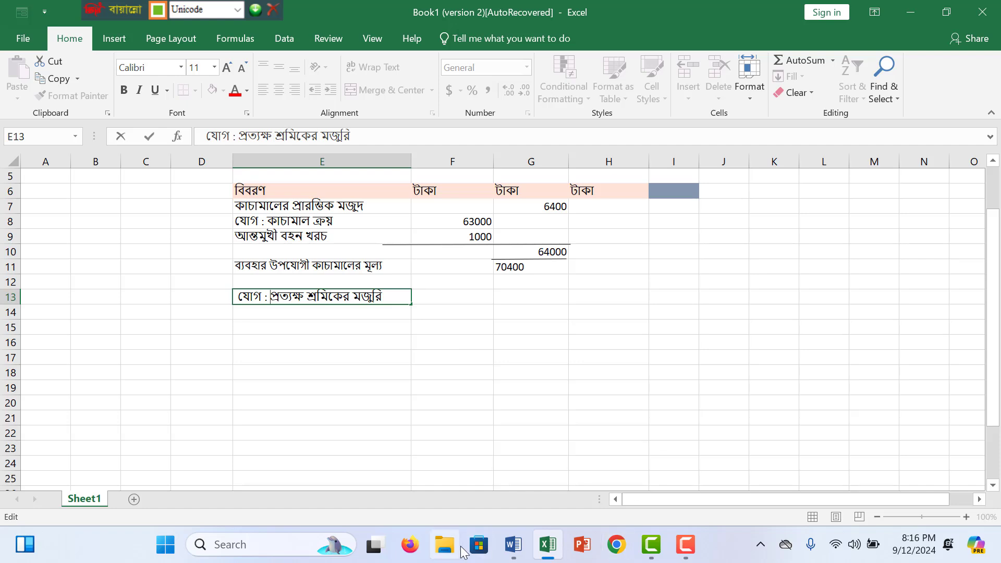
- Switch to the Word document and examine its stock, purchase and expense figures for the direct labour wages and packing materials
left_click(514, 554)
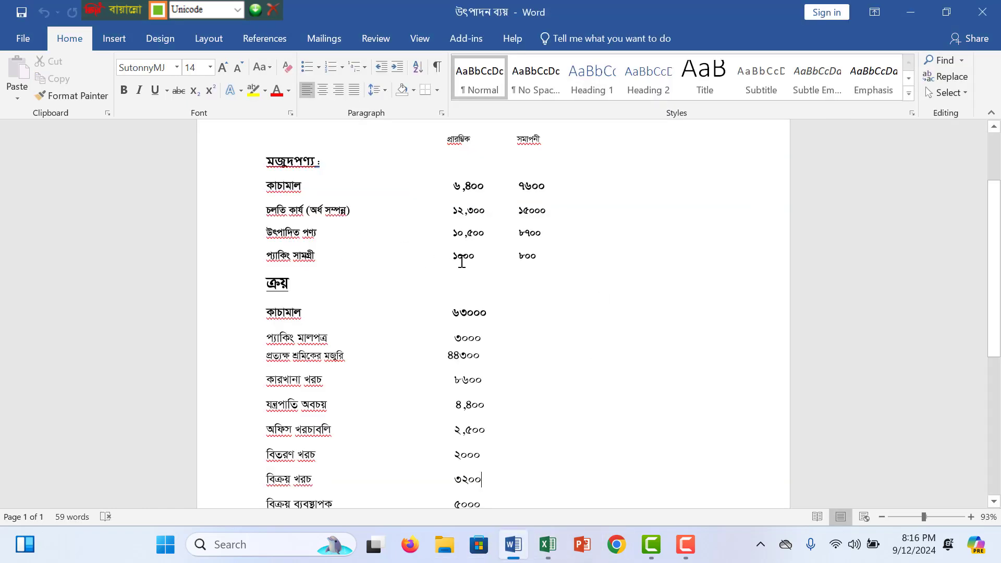
scroll(466, 274, "down", 4)
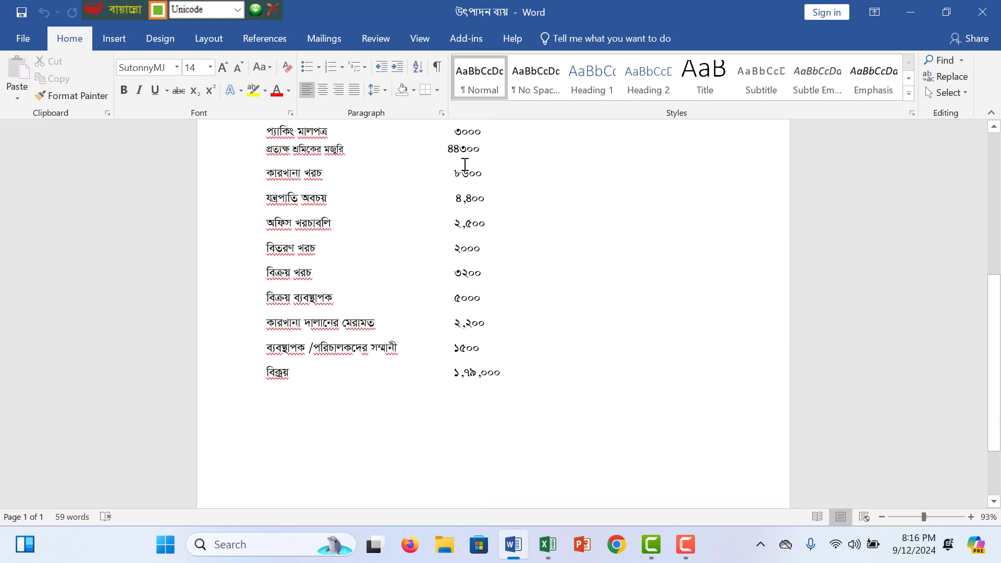
scroll(466, 164, "up", 1)
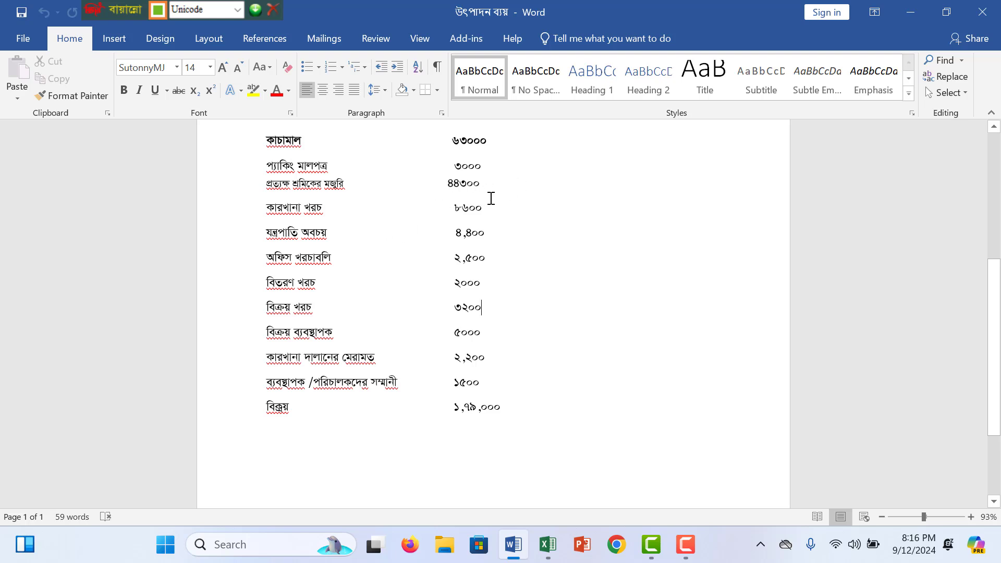
scroll(454, 221, "up", 5)
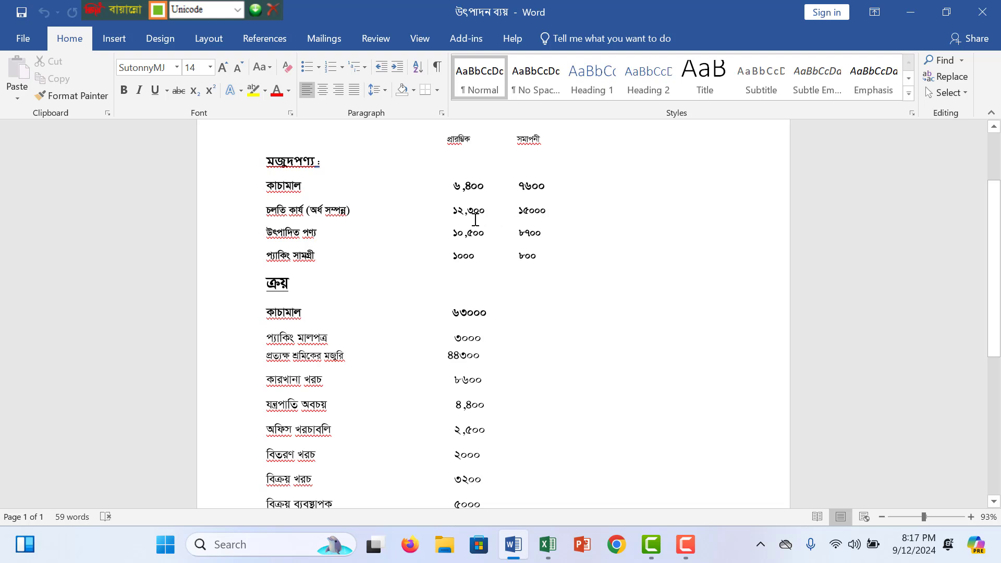
scroll(462, 389, "up", 2)
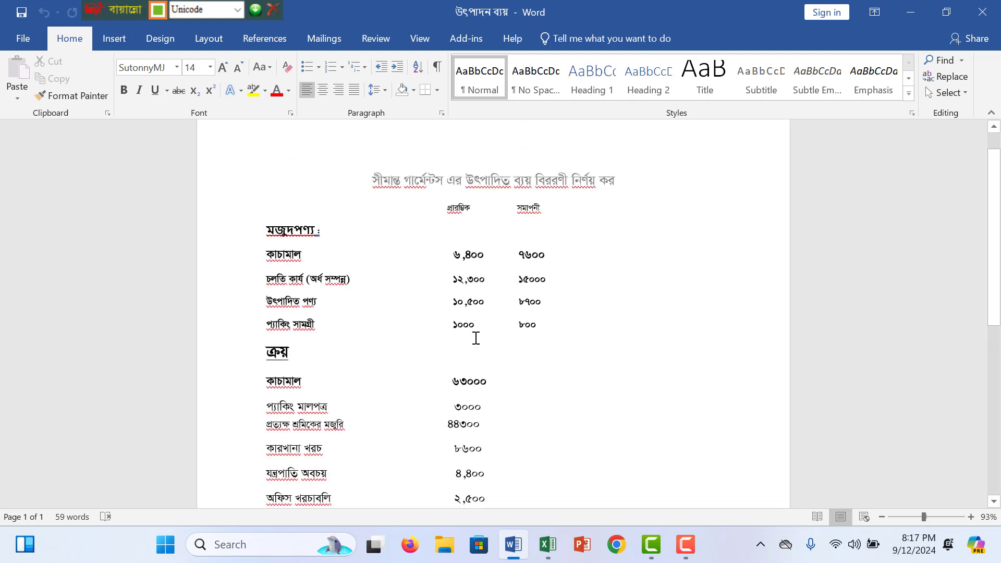
scroll(458, 380, "up", 1)
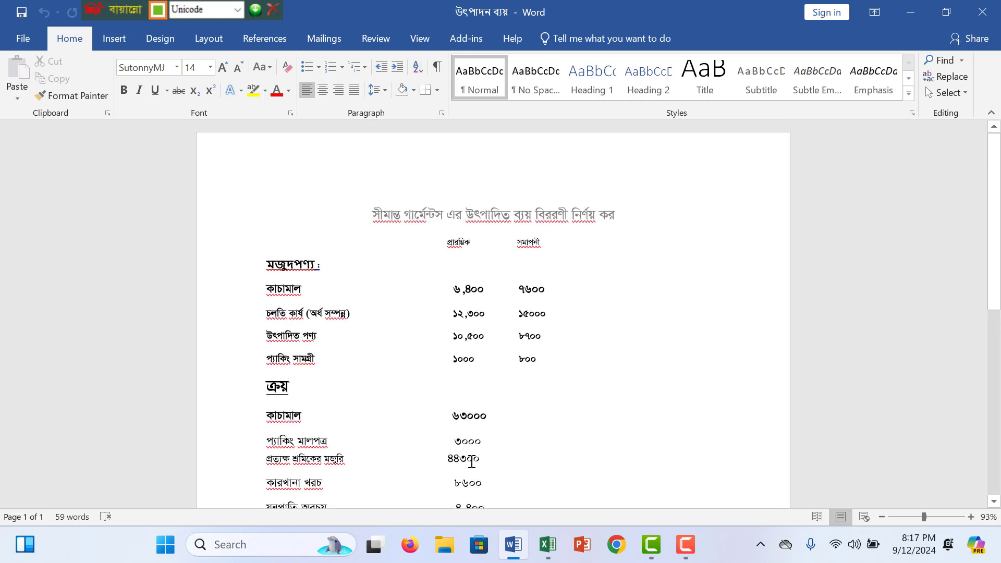
scroll(466, 454, "down", 1)
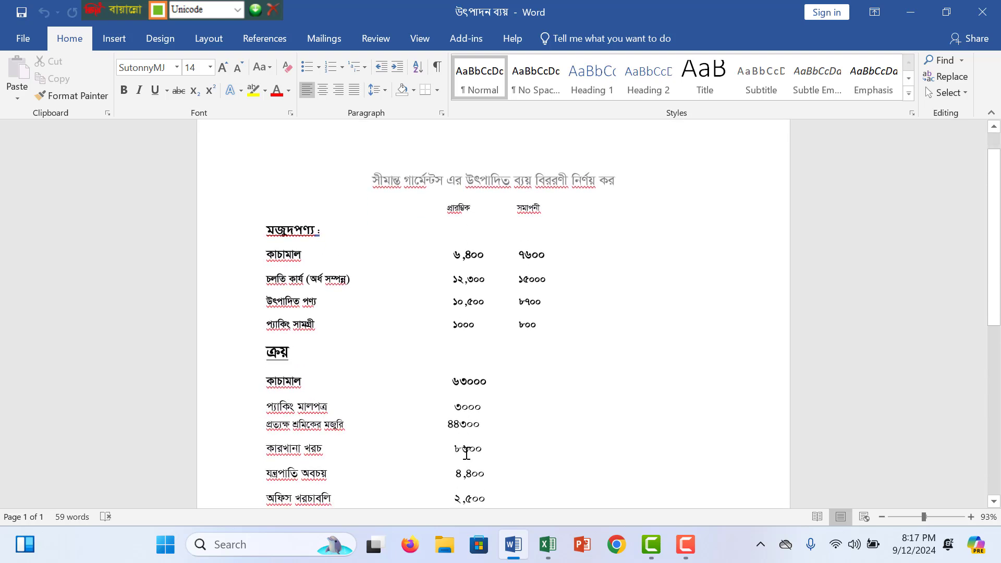
scroll(417, 466, "down", 2)
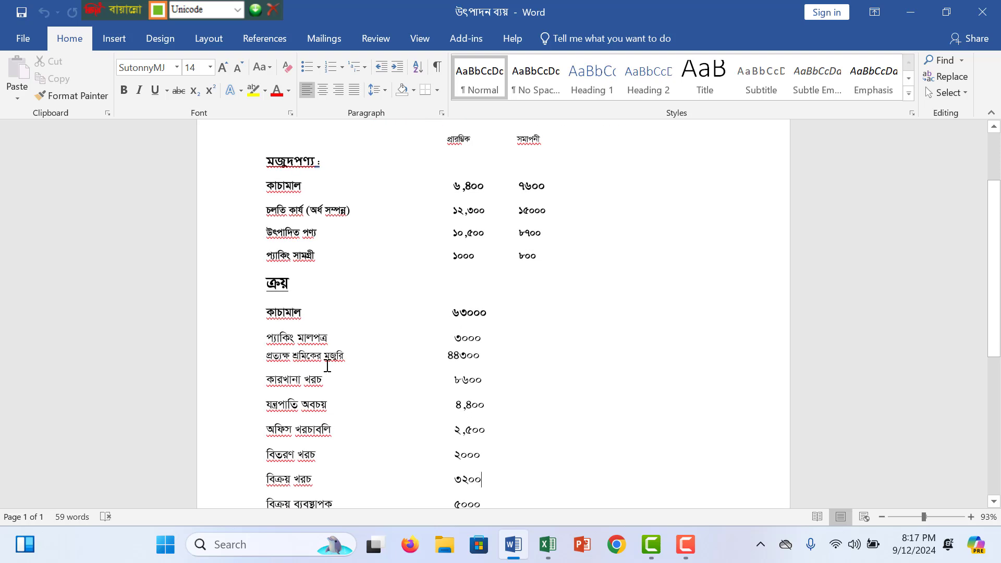
- Return to the Excel workbook and enter 1000 in cell G13 on the direct labour wages row
left_click(547, 545)
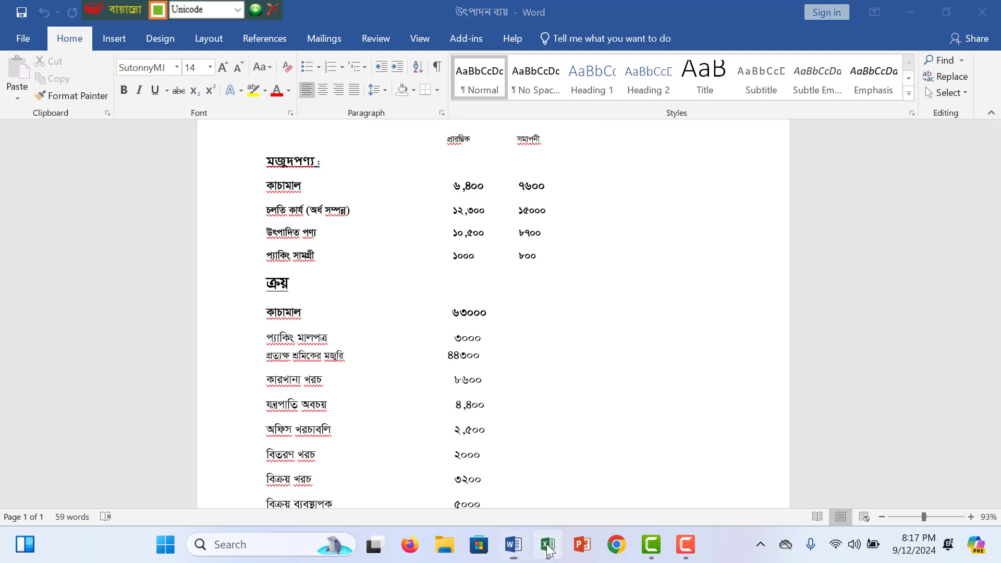
left_click(474, 295)
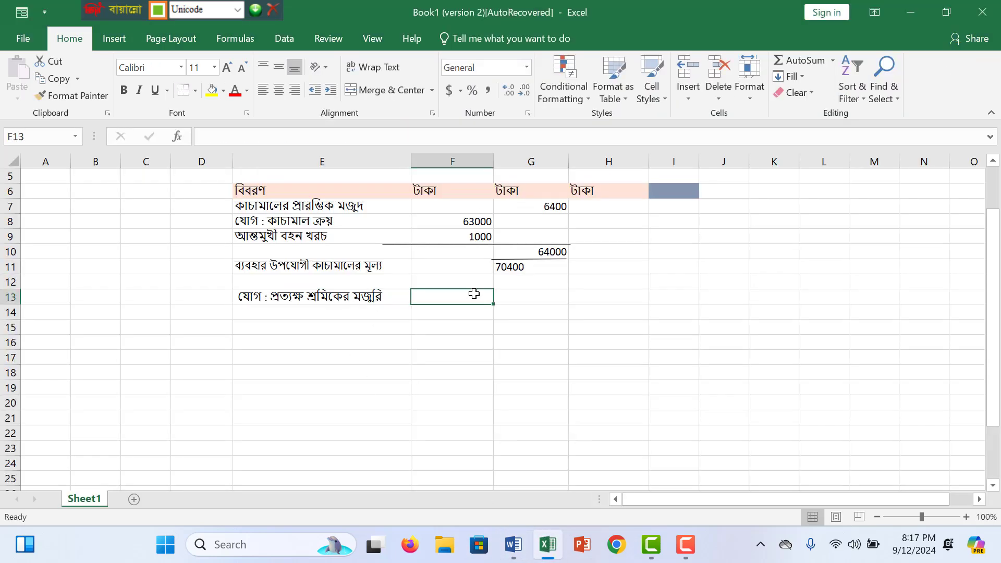
left_click(524, 296)
type("1000")
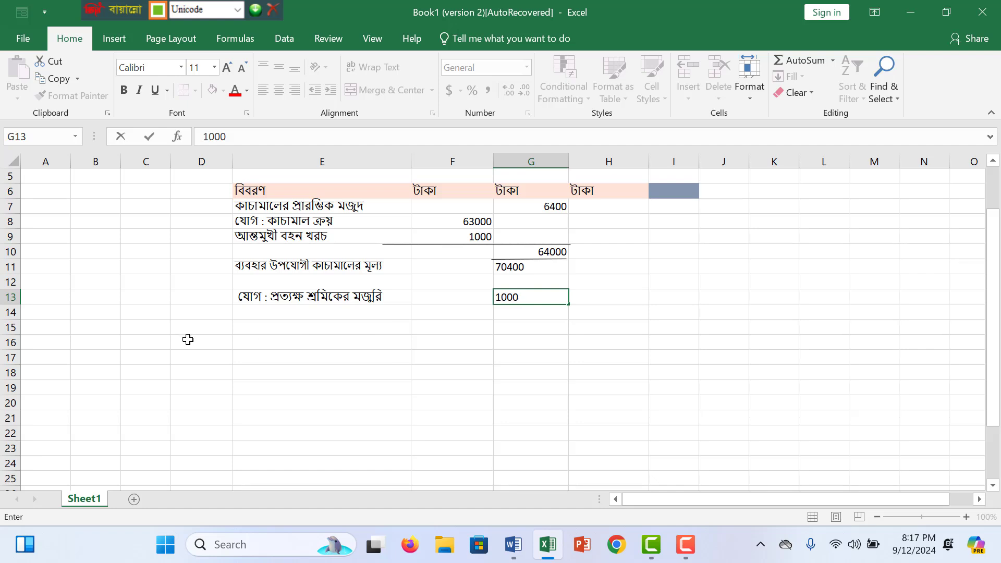
- Write যোগ: প্যাকিং সামগ্রীর প্রারম্ভিক মজুদ in cell E14 and widen column E to fit the label
left_click(262, 313)
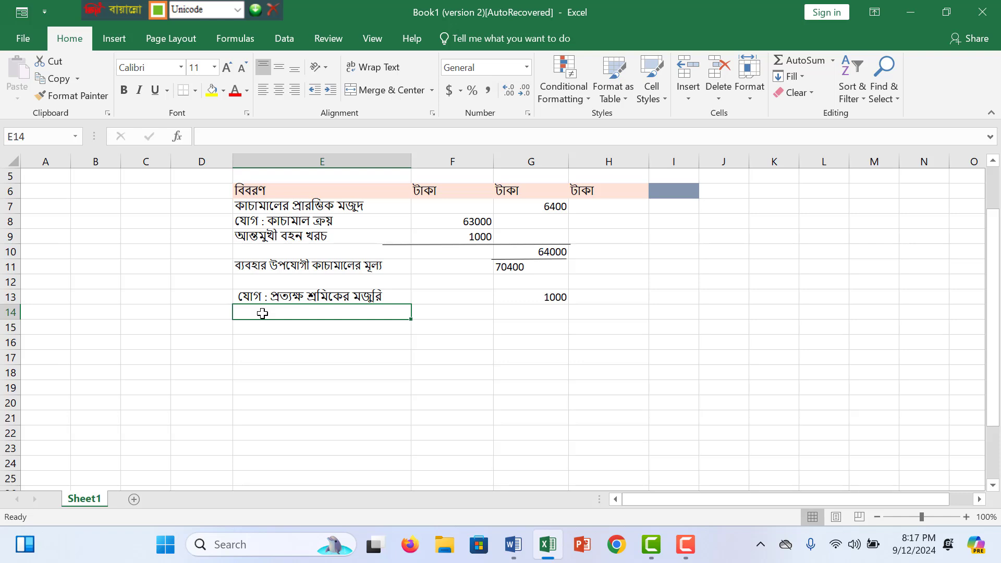
type("যোগ")
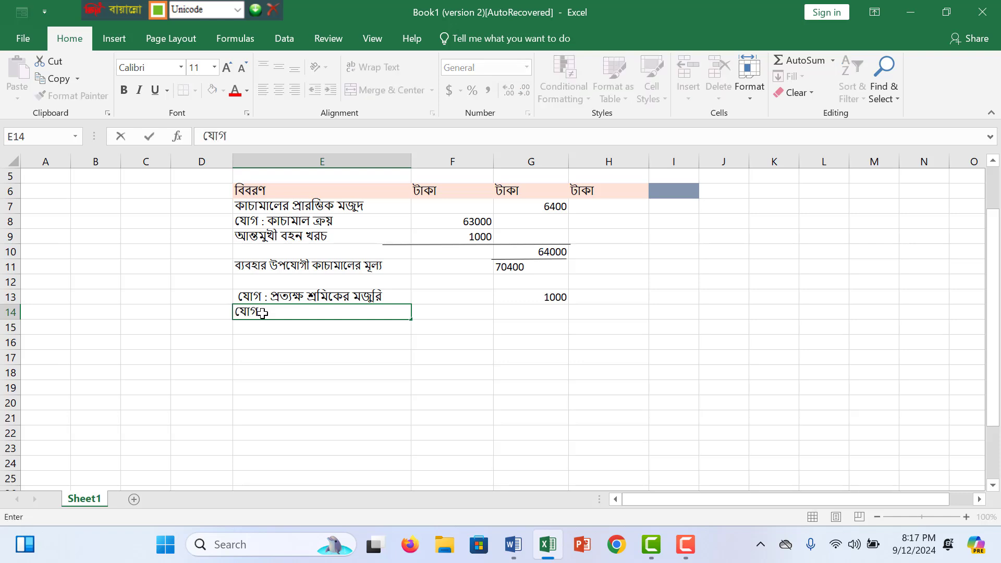
type(": প্যাকিং সামগ")
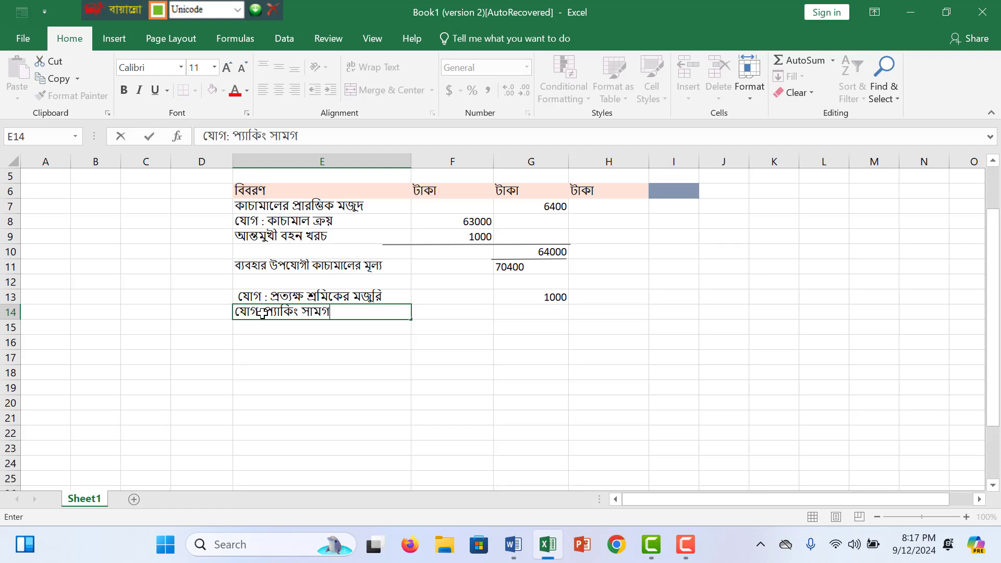
type("্রীর প্রারম্কি")
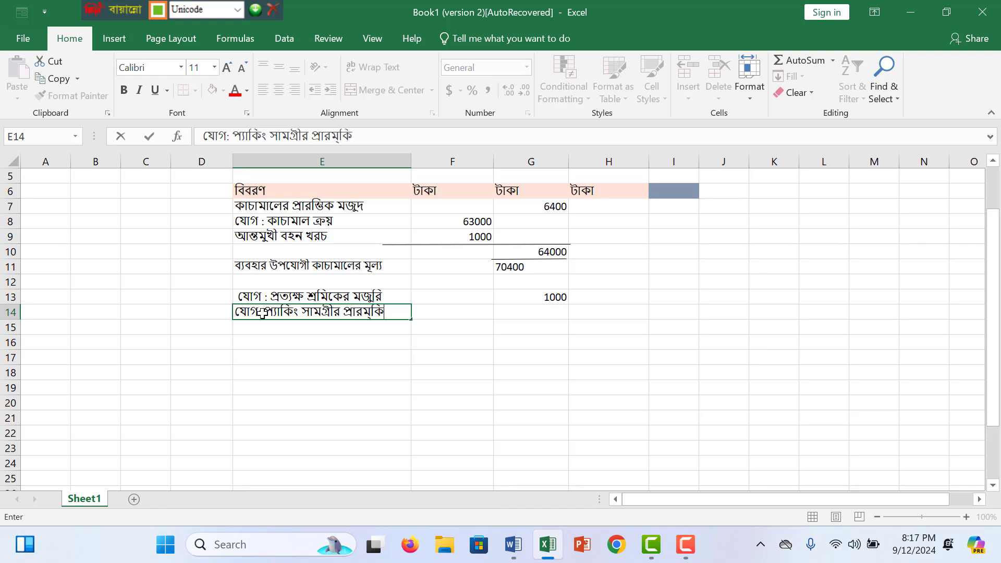
key("BackSpace")
key("BackSpace")
key("BackSpace")
key("BackSpace")
type("ম্ভিক মজুদ")
left_click(236, 417)
left_click_drag(414, 158, 427, 159)
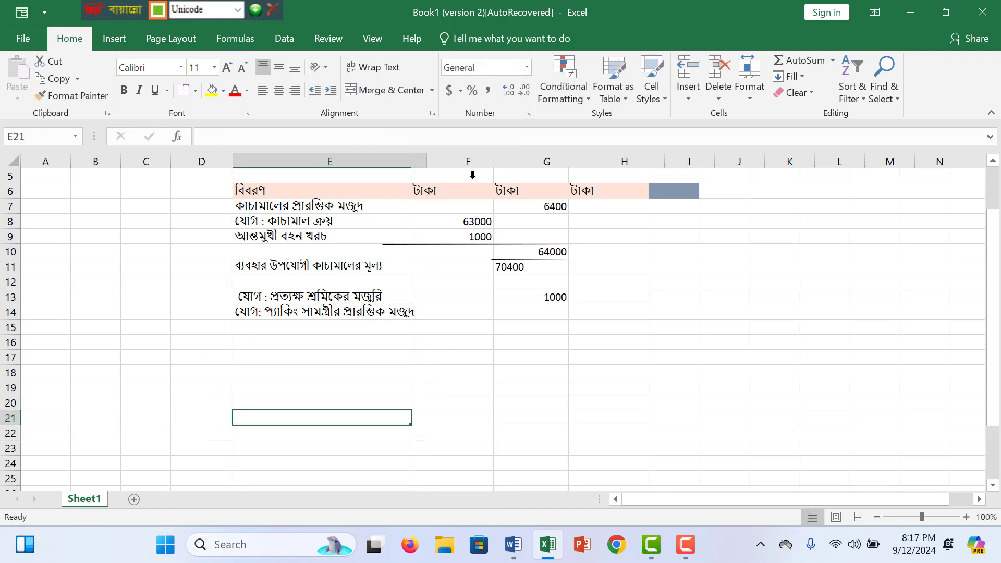
- Enter 3000 in cell G14 and add G13 and G14 with a formula in cell G15
left_click(556, 315)
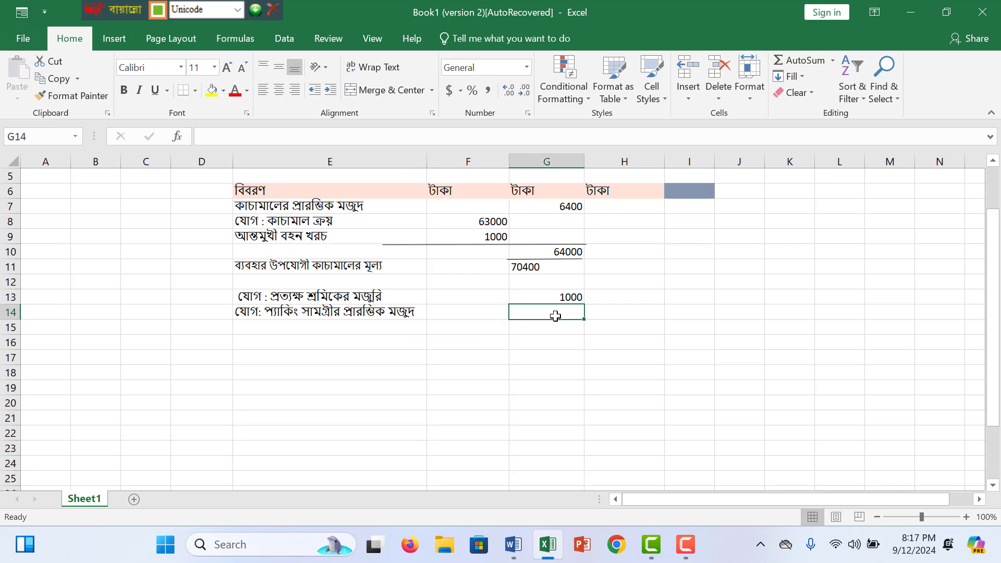
type("3000")
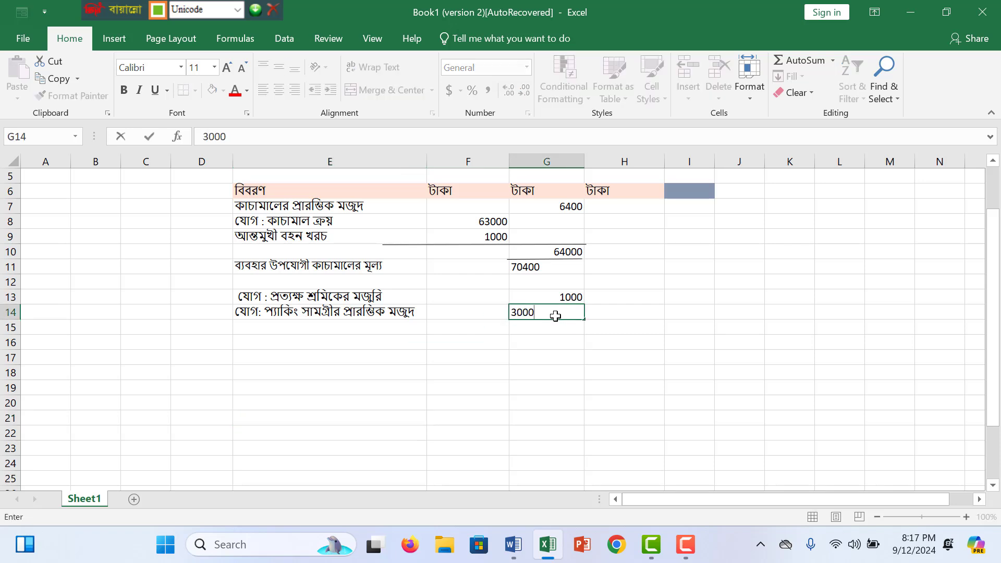
left_click(548, 327)
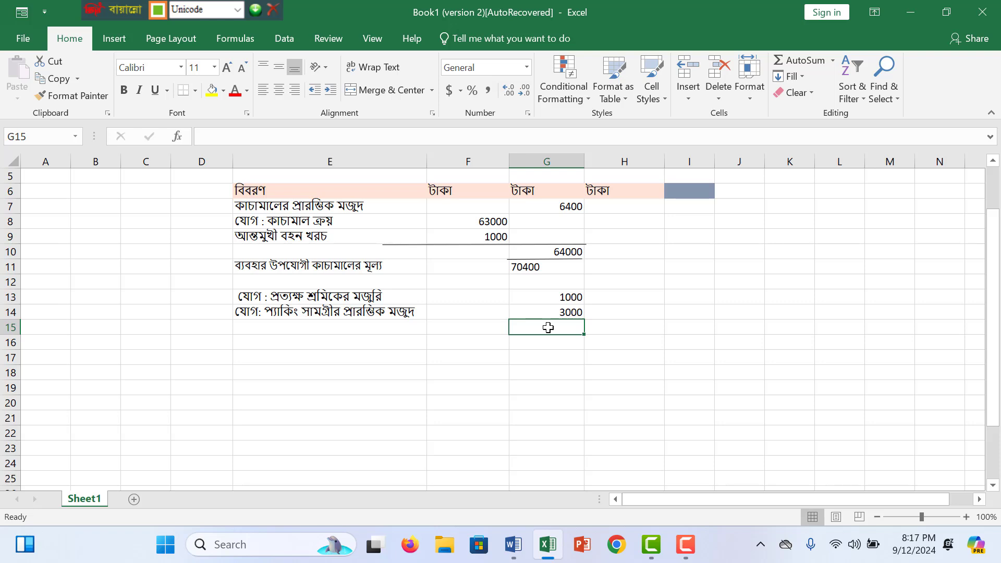
type("=")
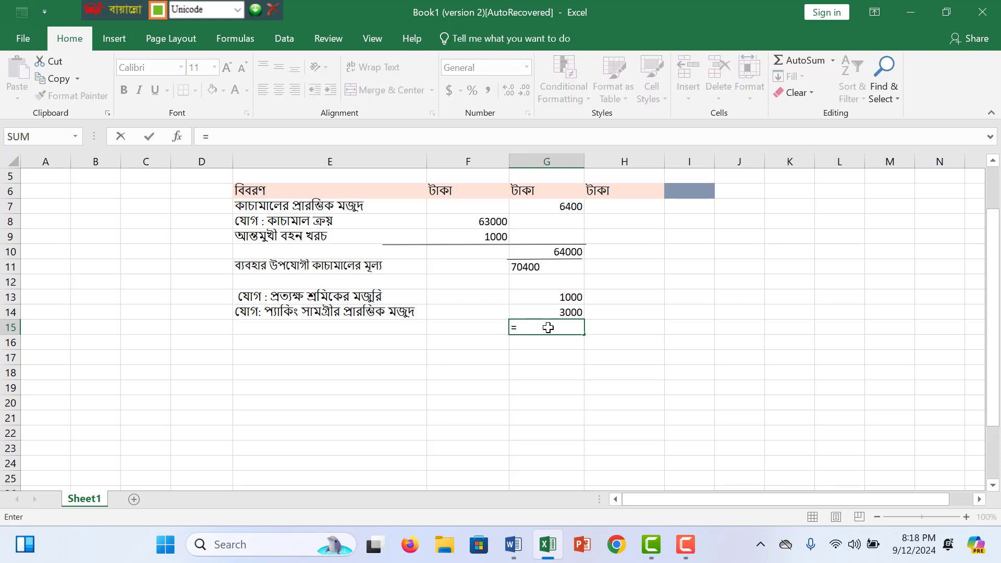
left_click(564, 296)
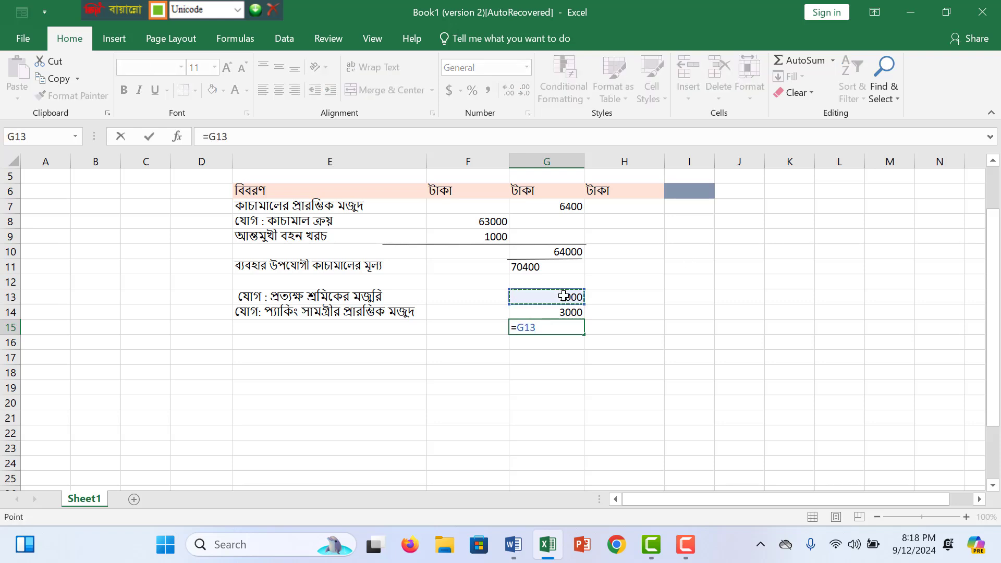
type("+")
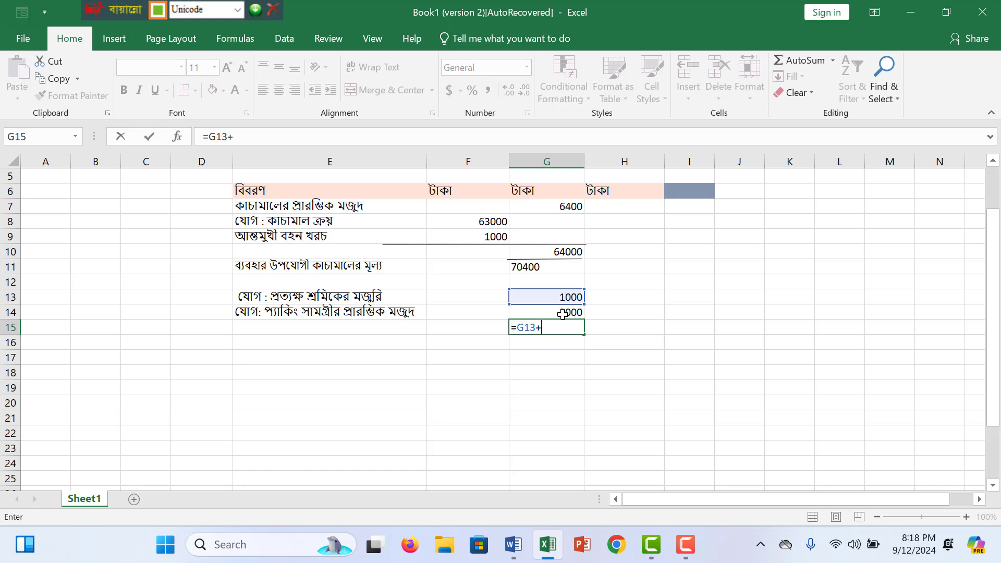
left_click(563, 313)
key("Return")
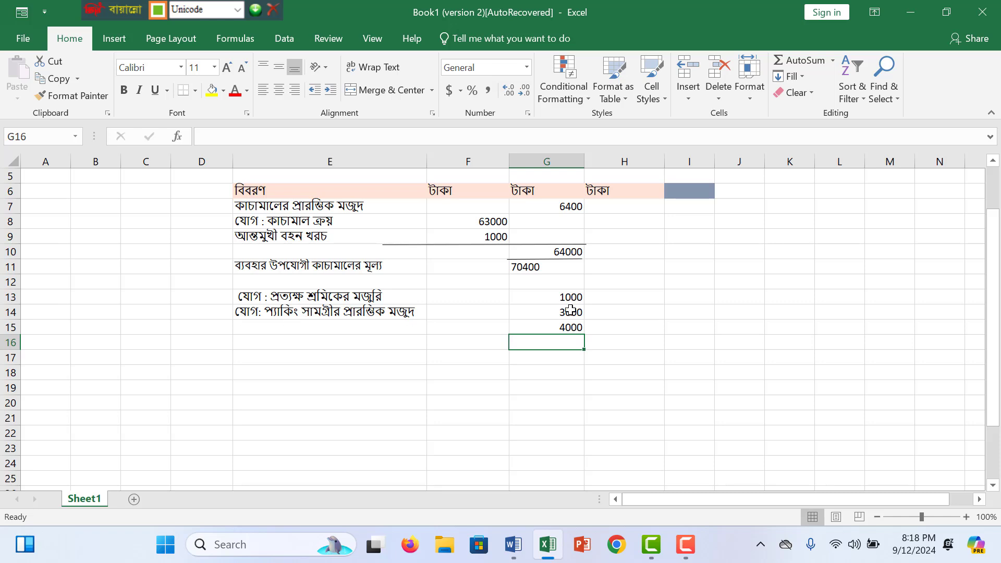
- Copy the line beneath the 64000 figure and place the copy between cells G14 and G15
left_click(520, 258)
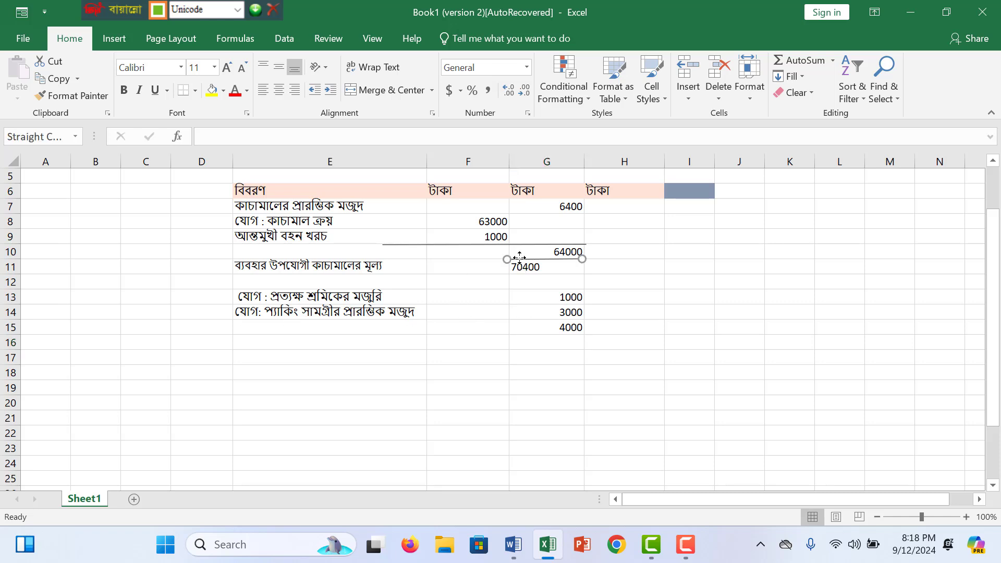
left_click(546, 327)
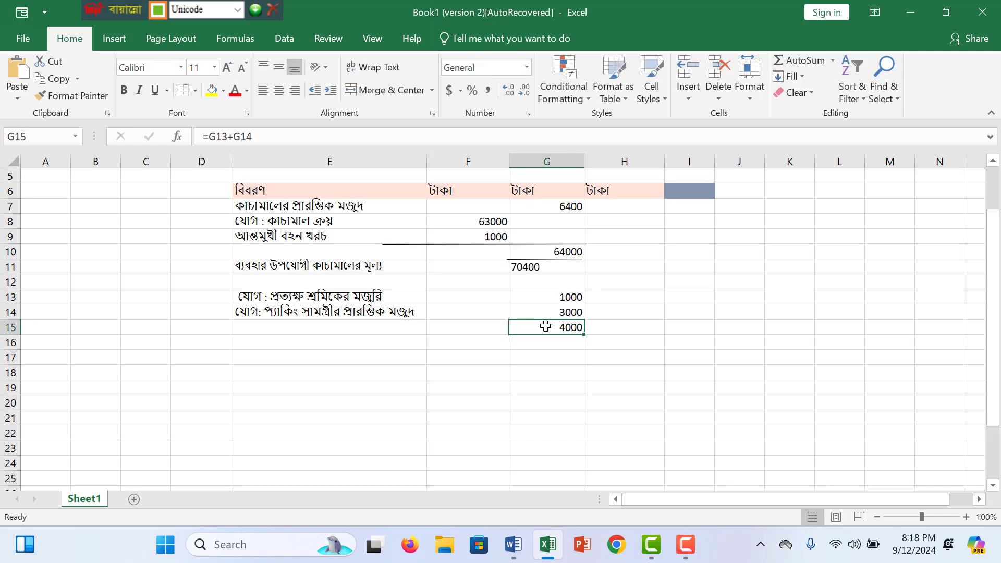
key("ctrl+v")
left_click(570, 342)
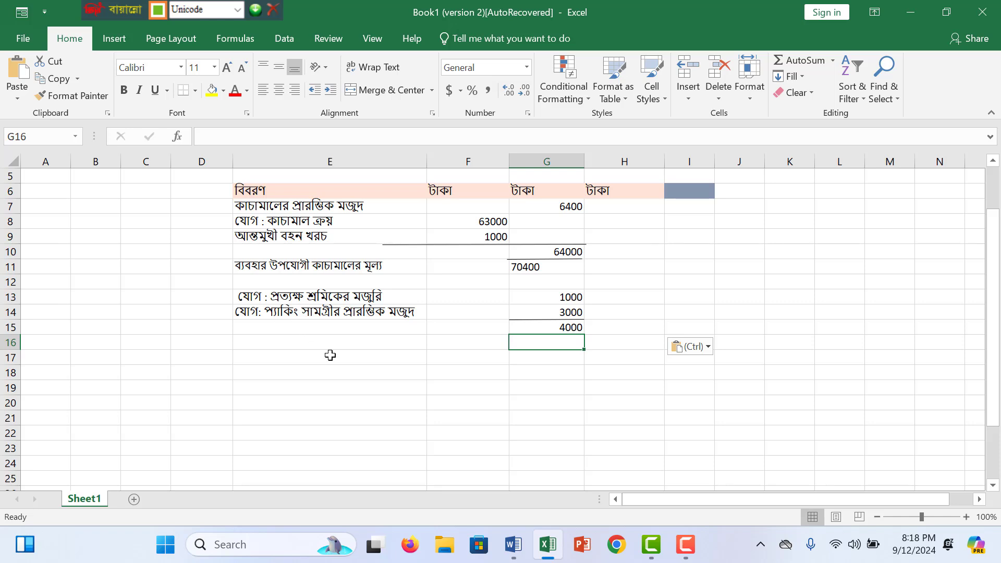
- Write যোগ: প্যাকিং সামগ্রী ক্রয় in cell E15 as the packing materials purchase label
left_click(270, 327)
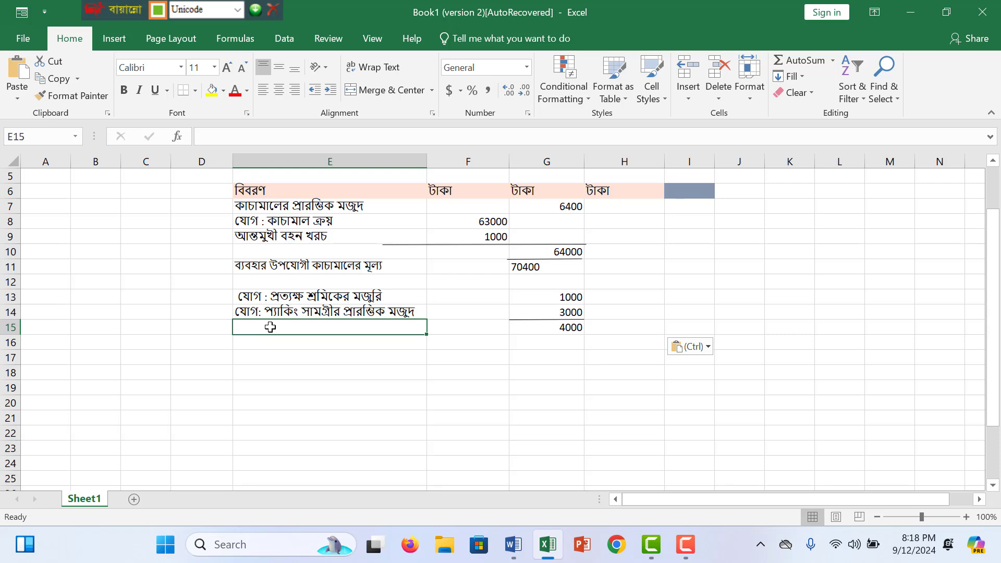
double_click(270, 327)
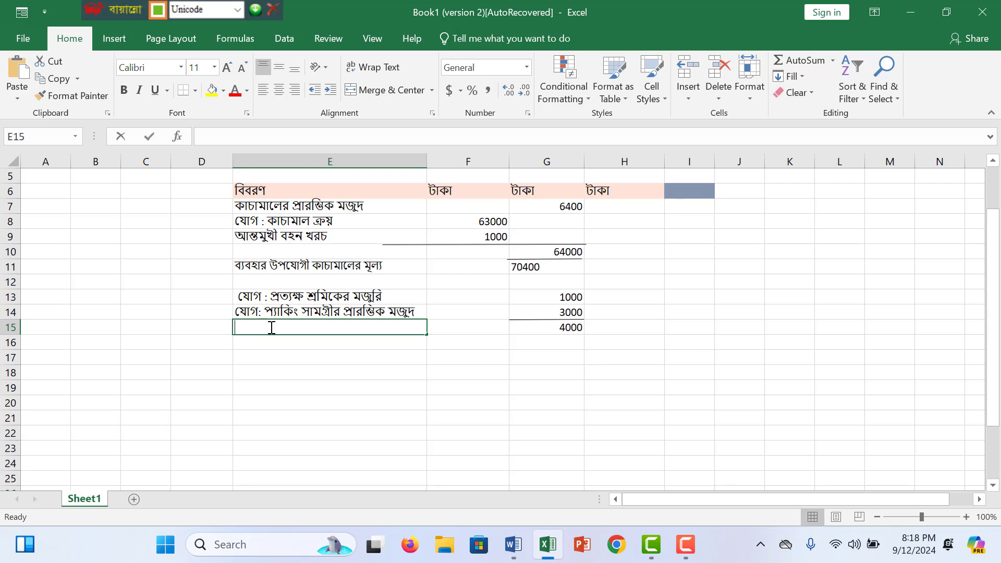
type("ডে")
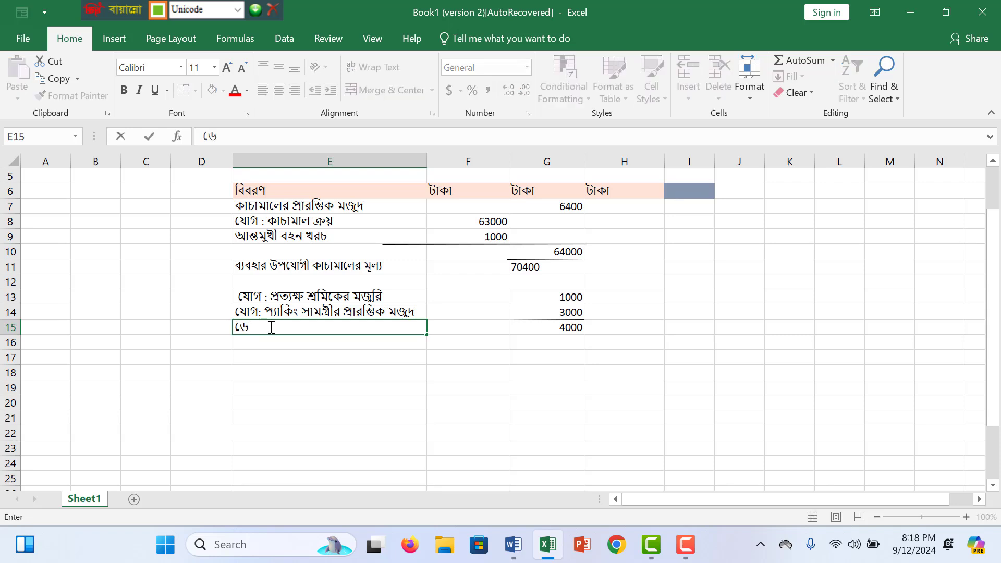
key("BackSpace")
key("BackSpace")
type("যো")
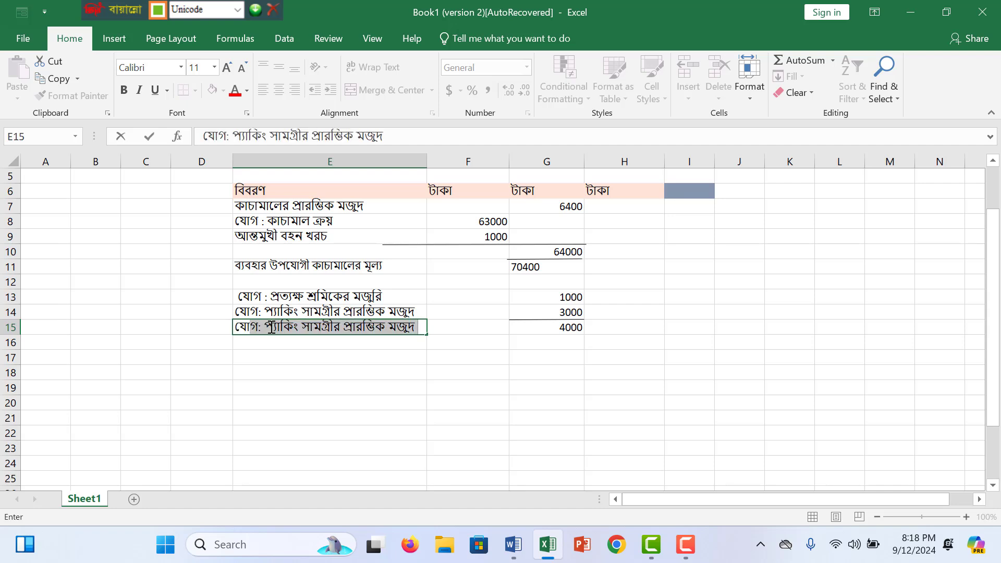
left_click_drag(417, 327, 336, 329)
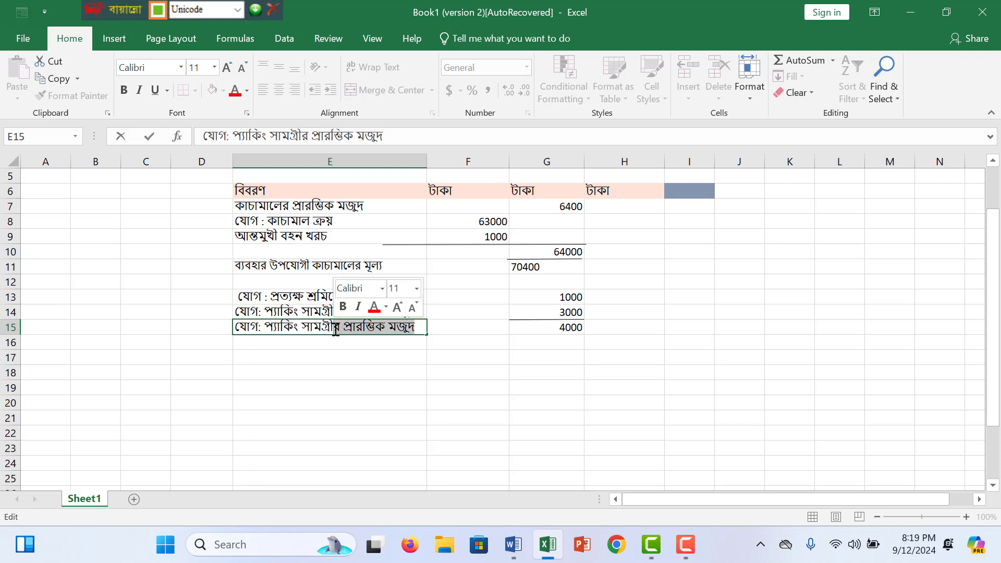
key("BackSpace")
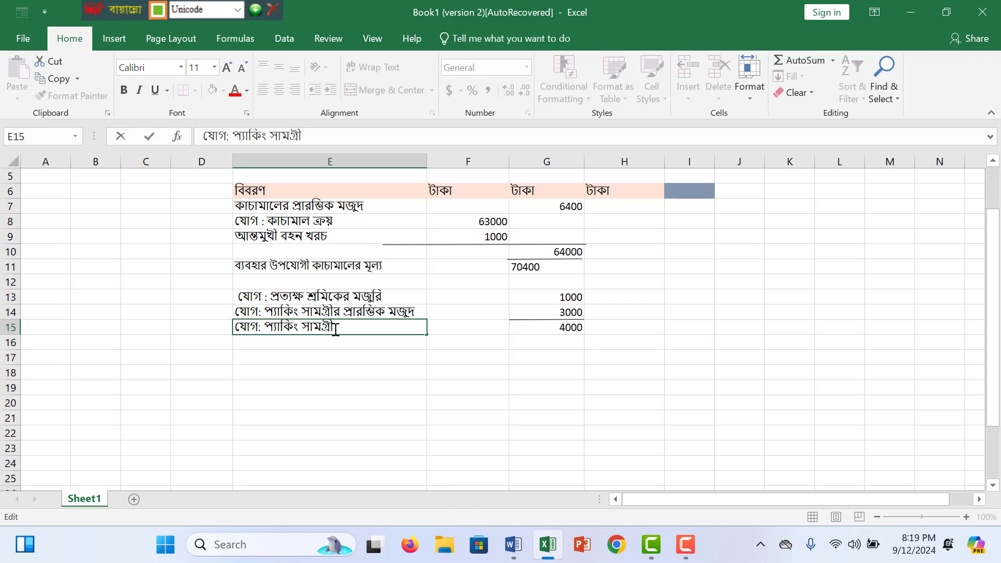
type("ক্রয়")
left_click(336, 328)
- Enter 800 in cell G16 and label the row প্যাকিং সামগ্রীর সমাপনী মজুদ in cell E16
left_click(557, 344)
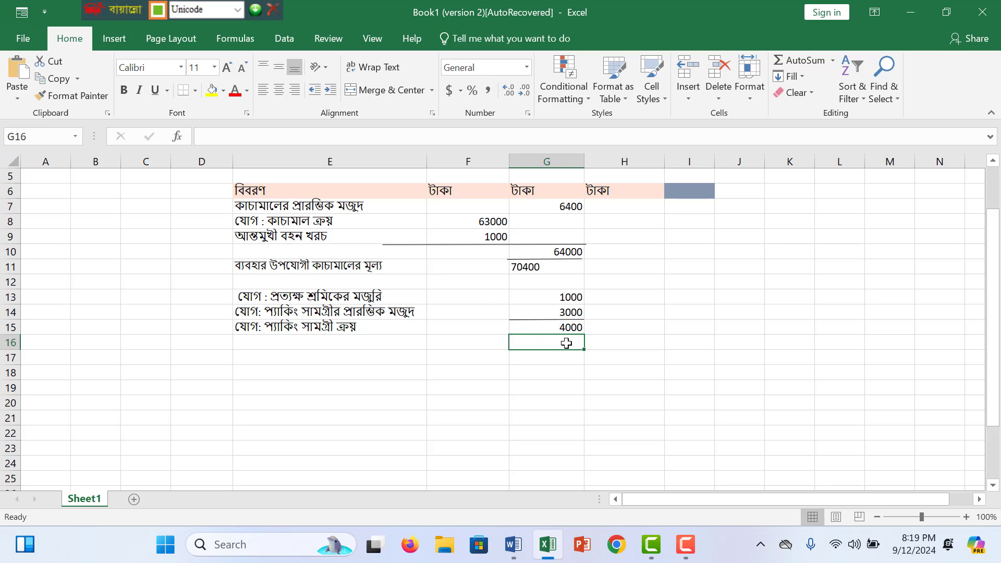
type("800")
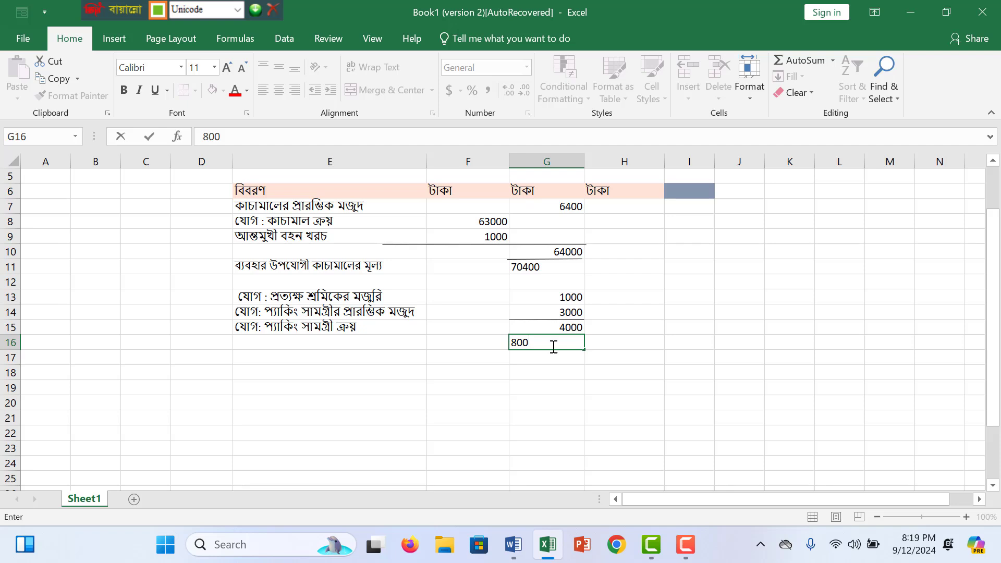
left_click(315, 341)
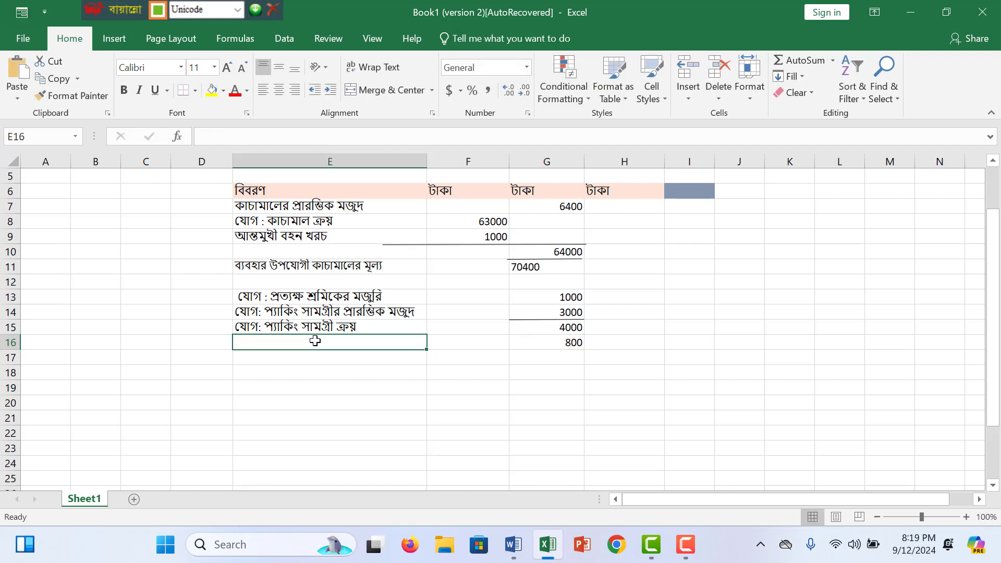
type("প্যাি")
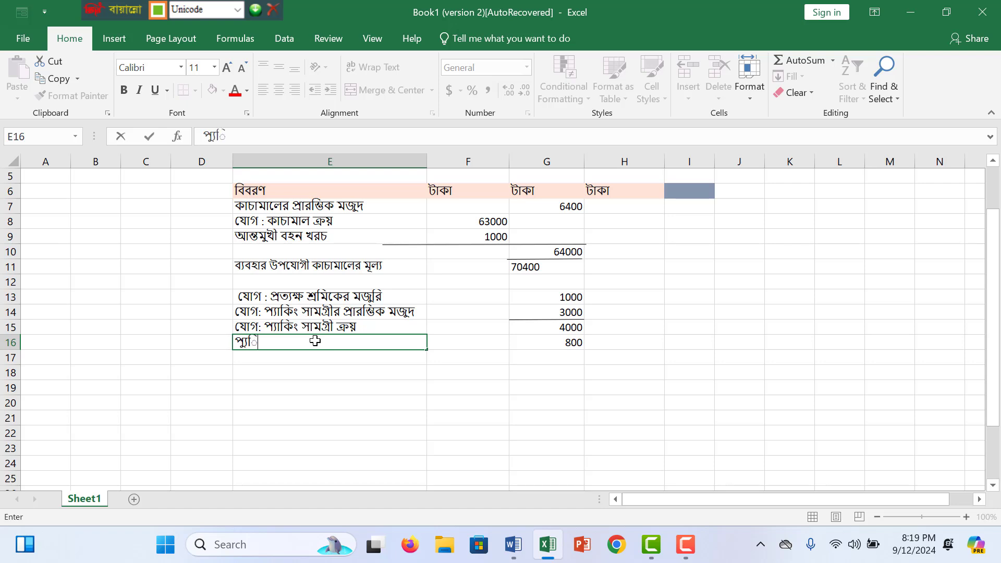
type("ক")
key("BackSpace")
key("BackSpace")
key("BackSpace")
key("BackSpace")
type("যাকিং সামগ্র")
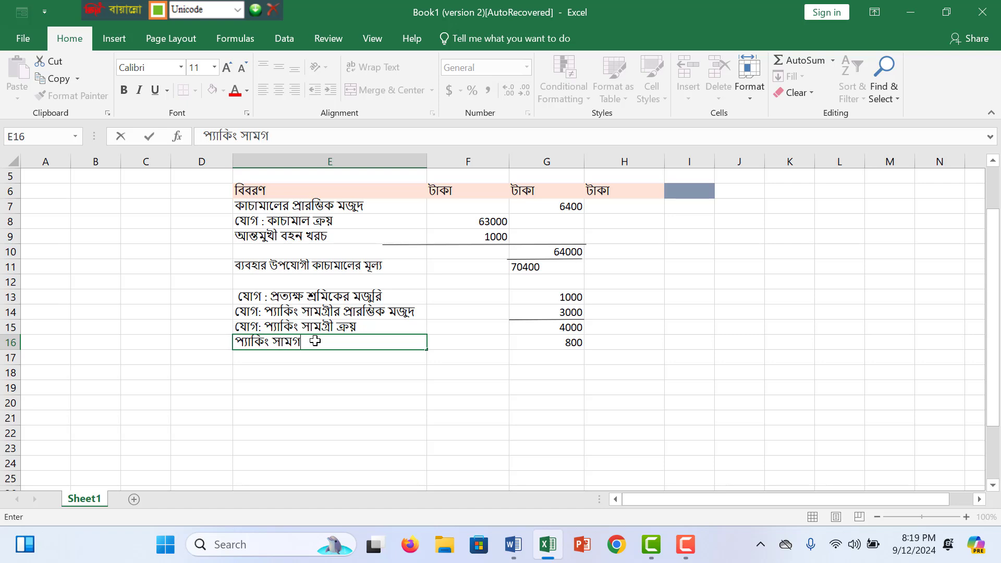
type("ীর সমাপ")
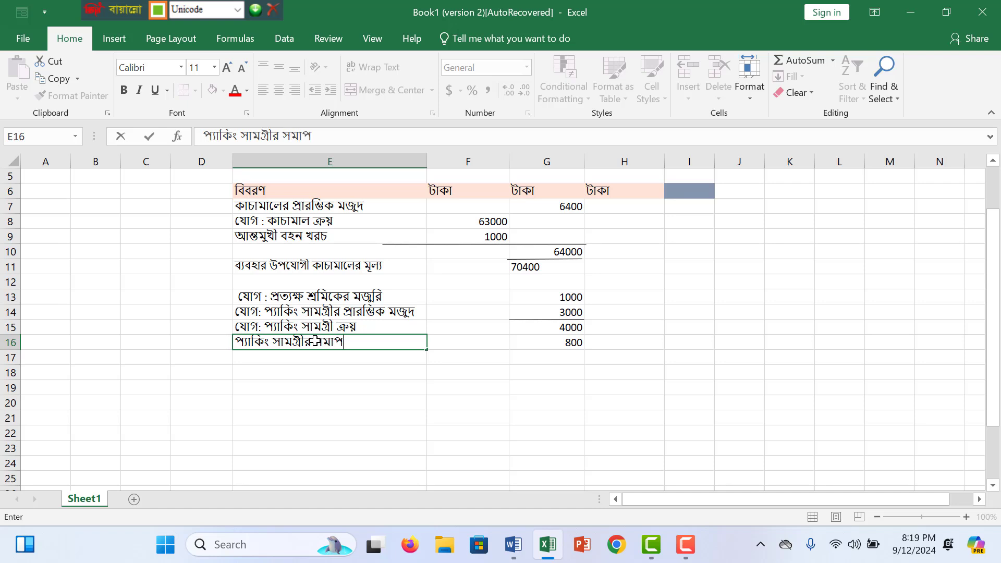
type("নী মজুদ")
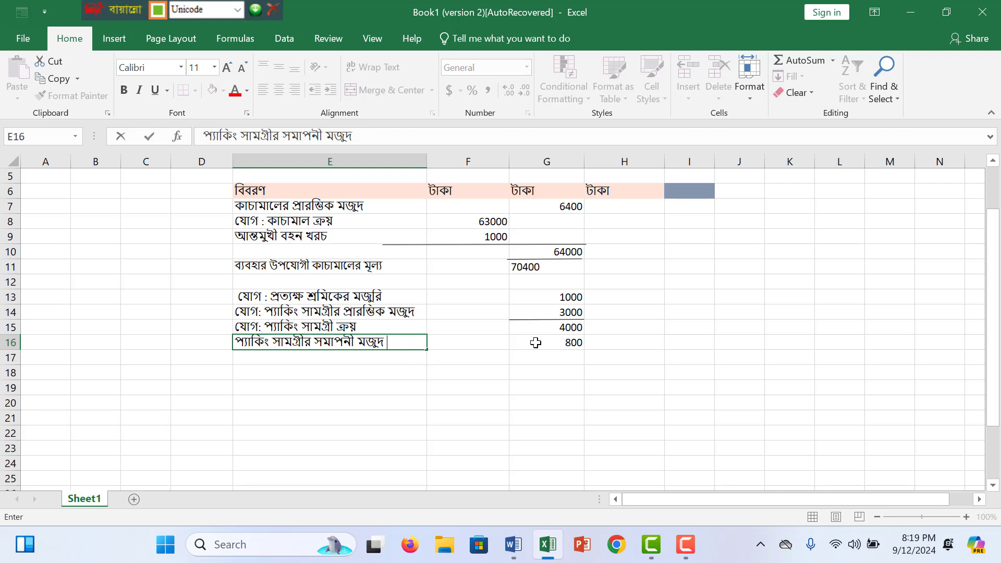
- Build a formula in cell G17 that subtracts the closing packing stock in G16 from G15
left_click(543, 358)
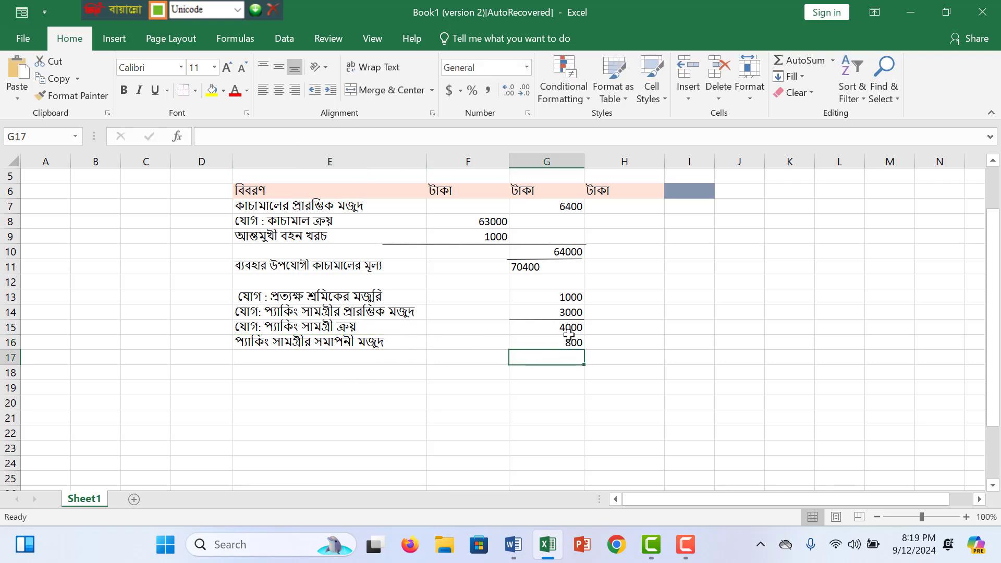
type("=")
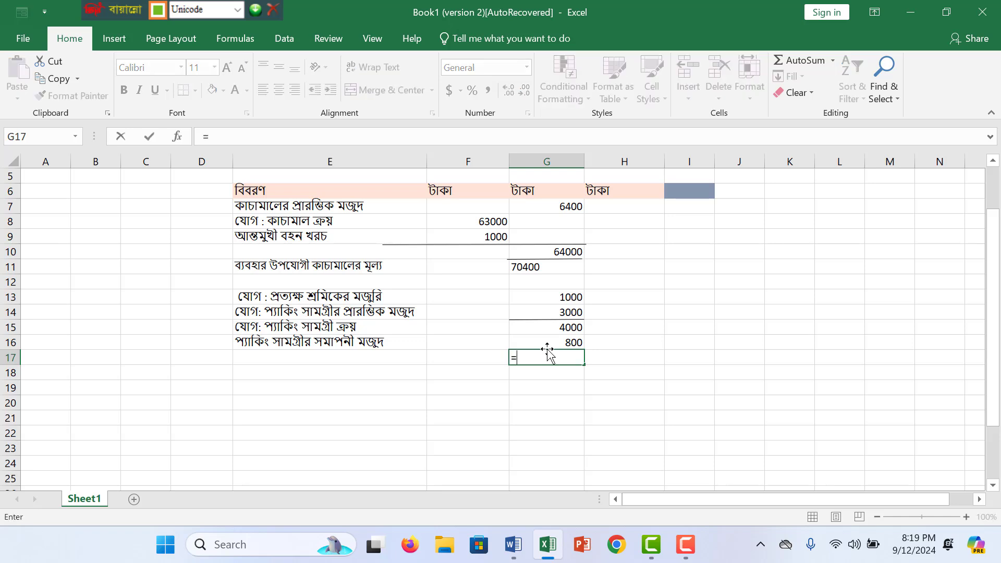
left_click(555, 327)
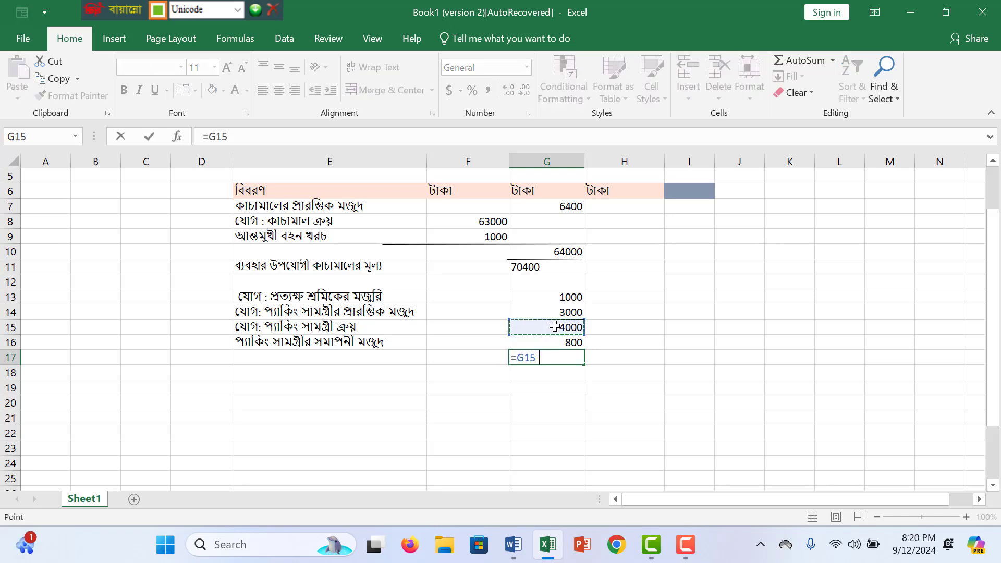
type("-")
left_click(563, 342)
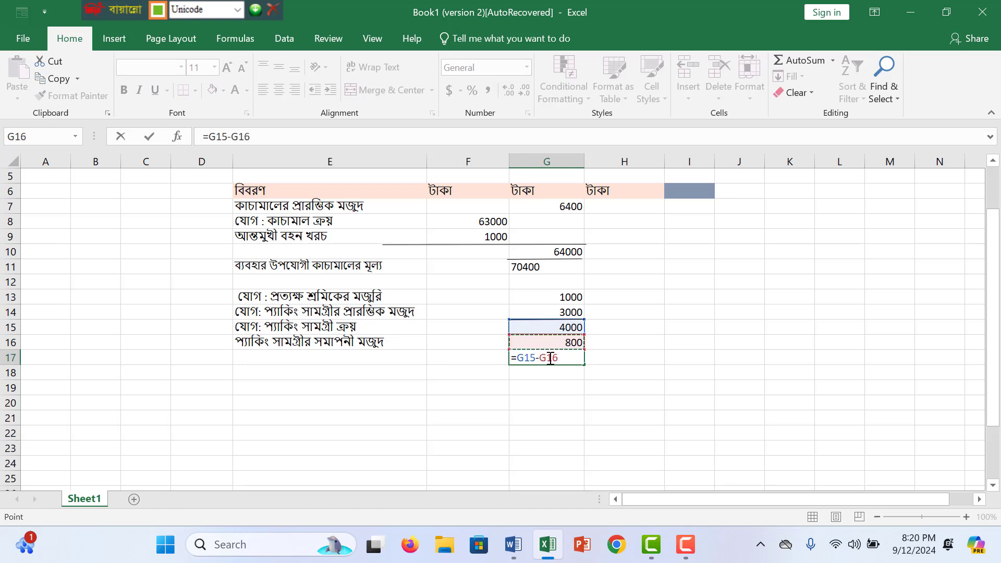
- Move the formula =G15-G16 out of cell G17 into cell H17
left_click_drag(559, 359, 515, 358)
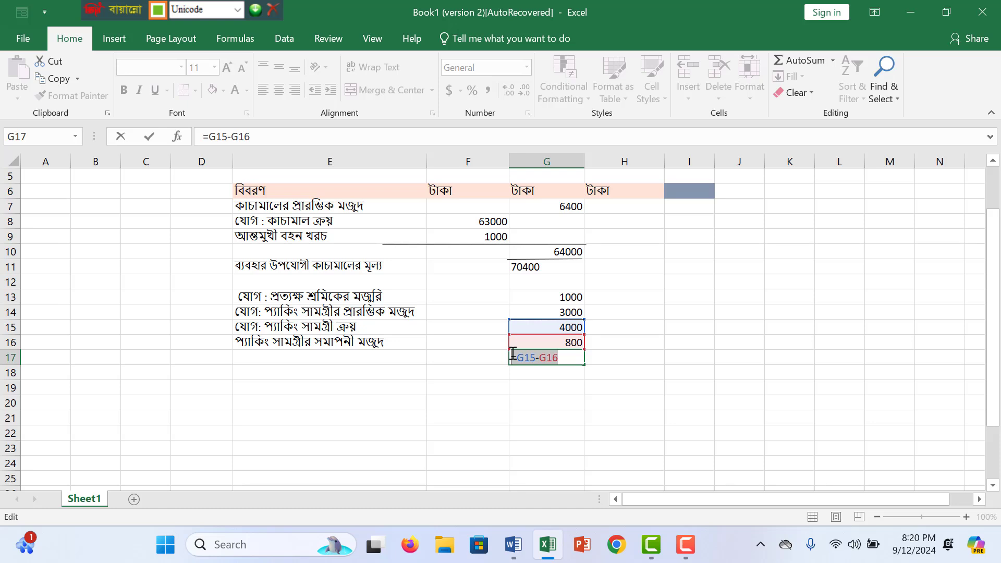
key("ctrl+x")
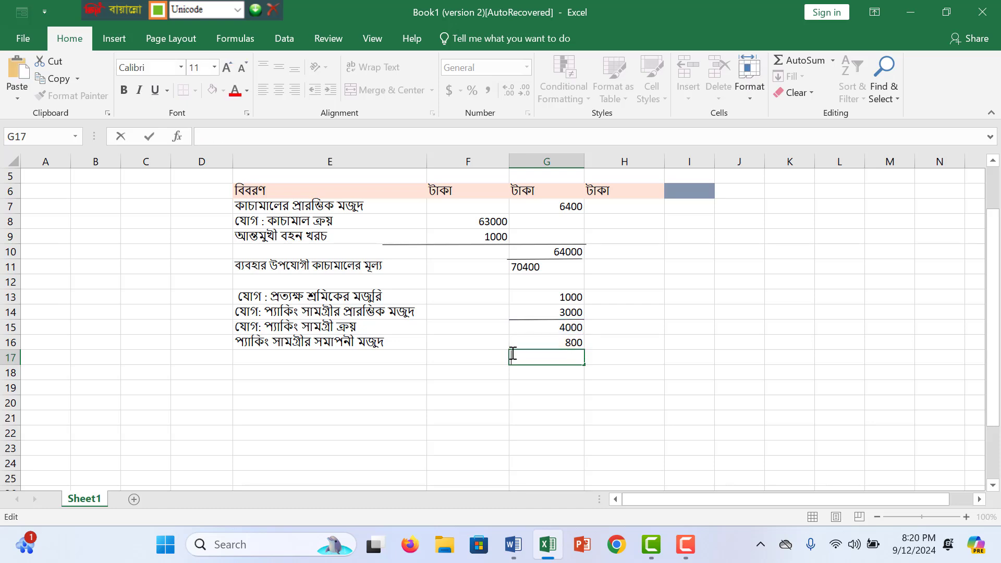
left_click(619, 355)
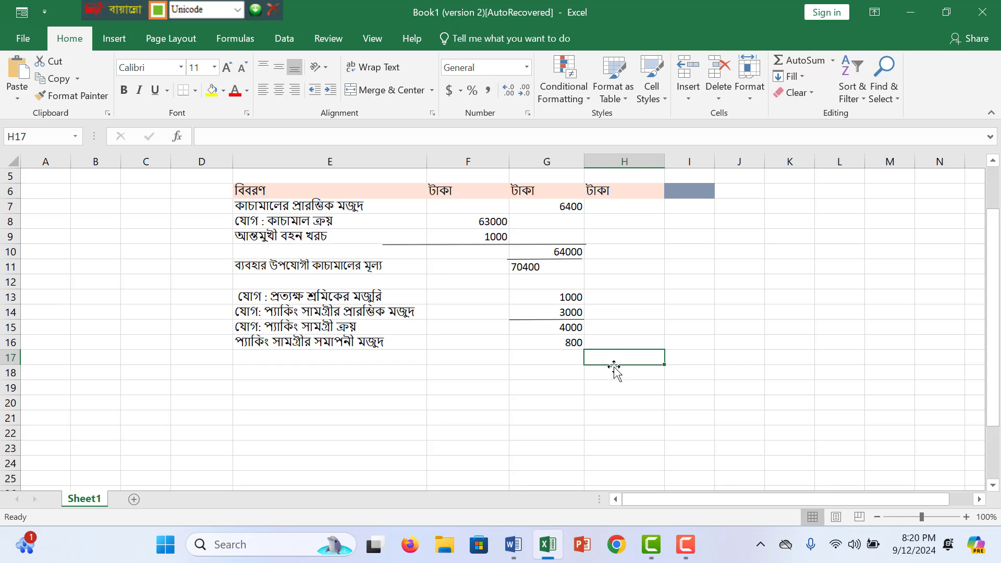
key("ctrl+v")
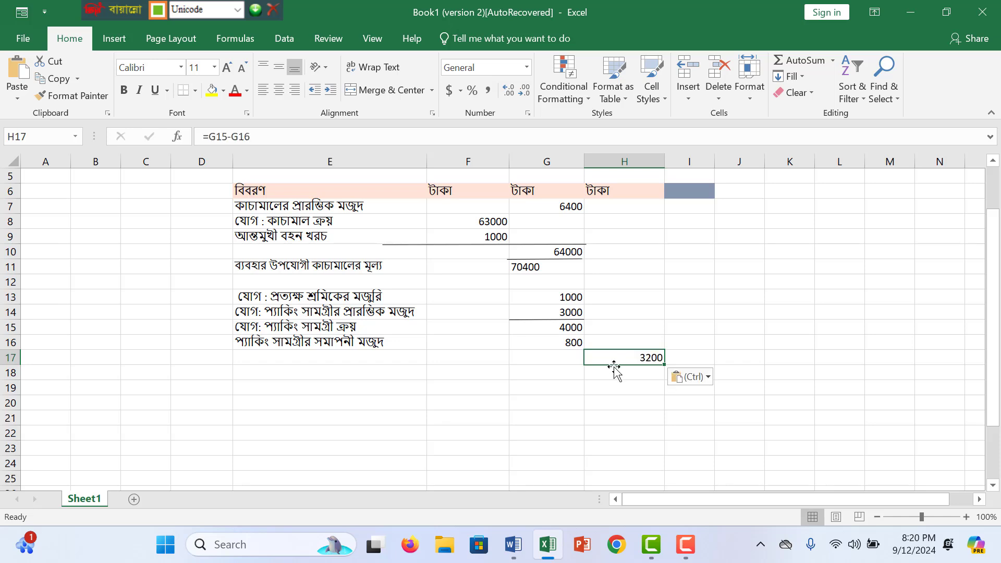
left_click(655, 393)
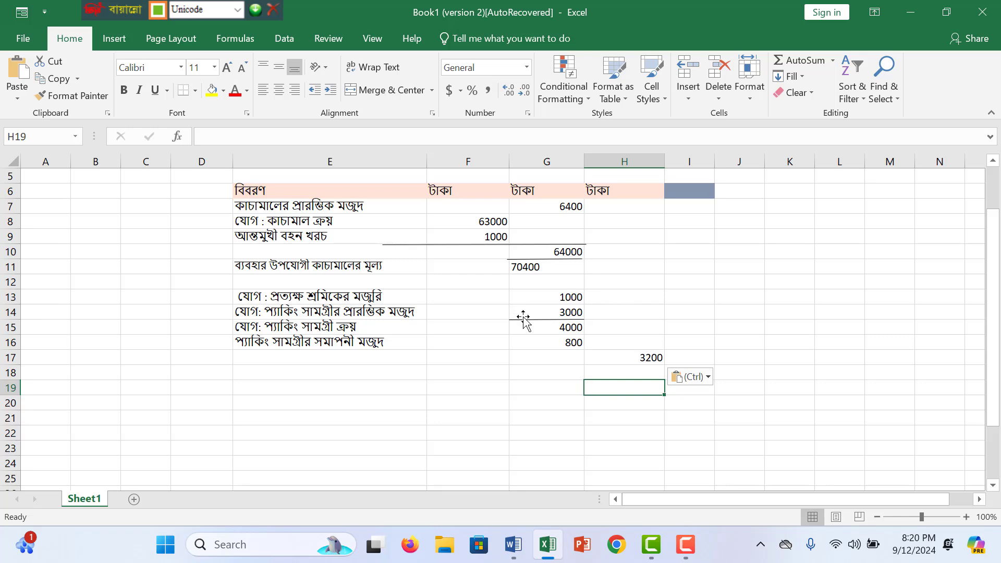
- Write কাচামালের সমাপনী in cell E12 as the closing raw materials label
left_click(545, 268)
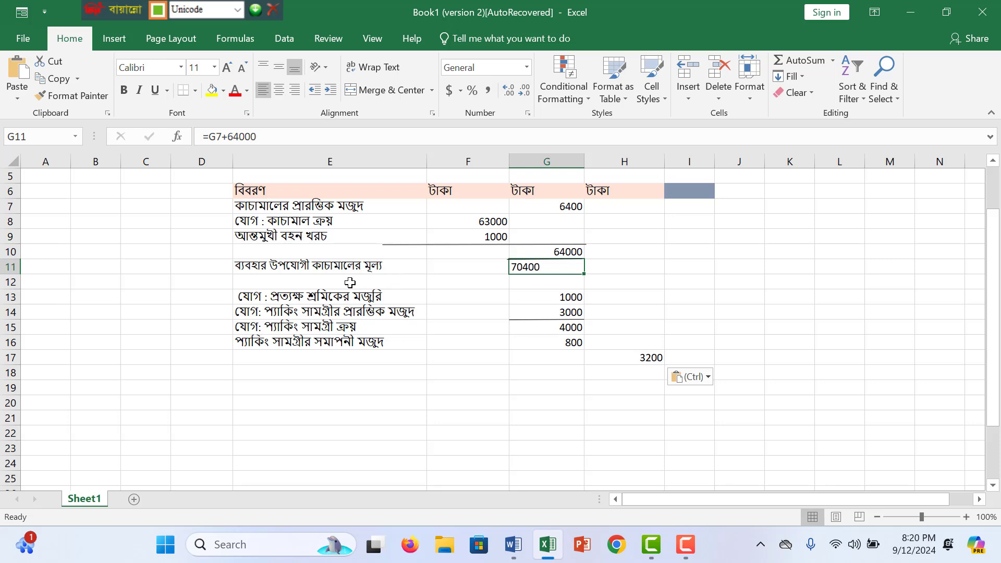
left_click(282, 284)
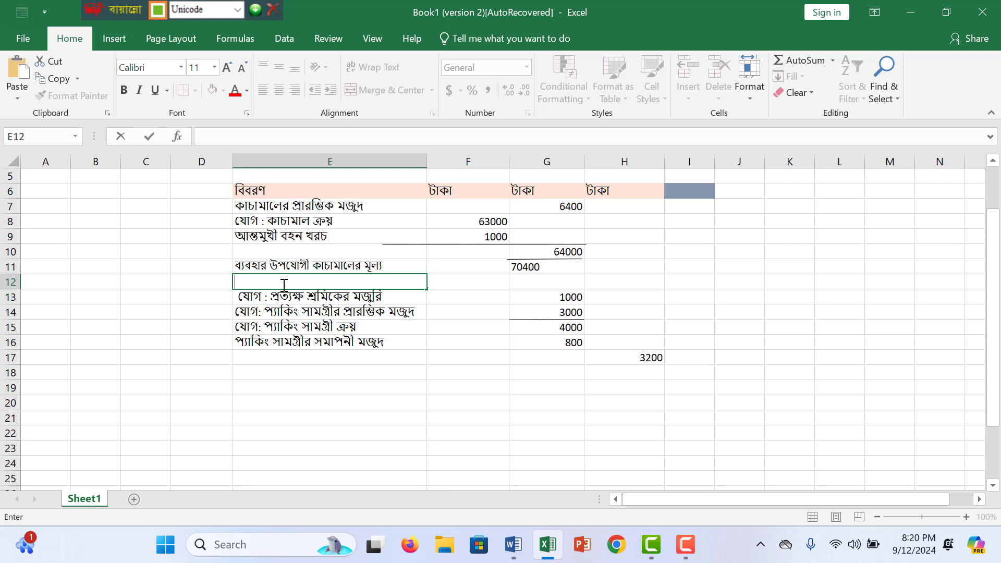
type("জা")
key("BackSpace")
type("কাচামালের")
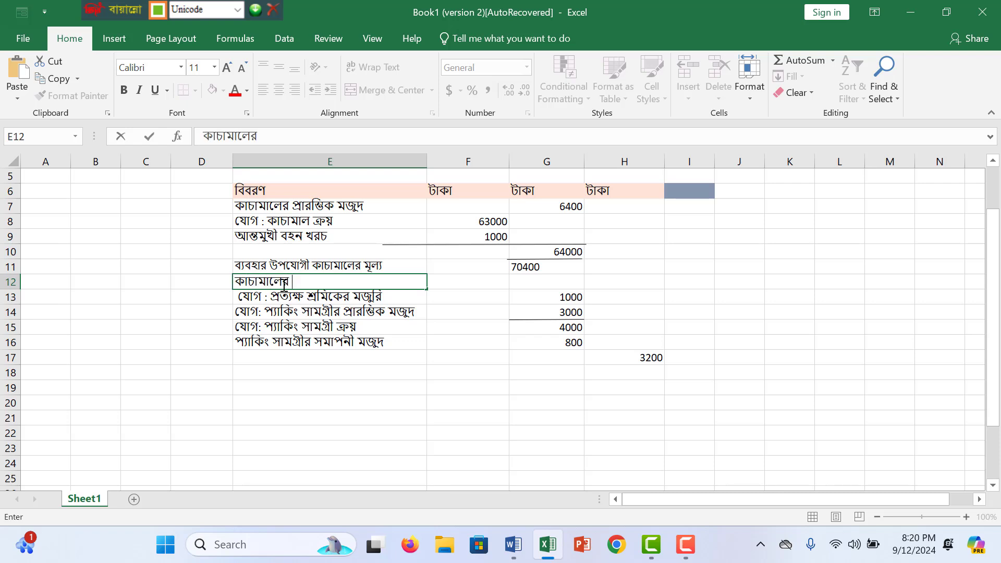
type(" সমাপনী")
- Look up the closing raw materials stock in the Word document and enter 7600 in cell G12 of the Excel sheet
left_click(525, 282)
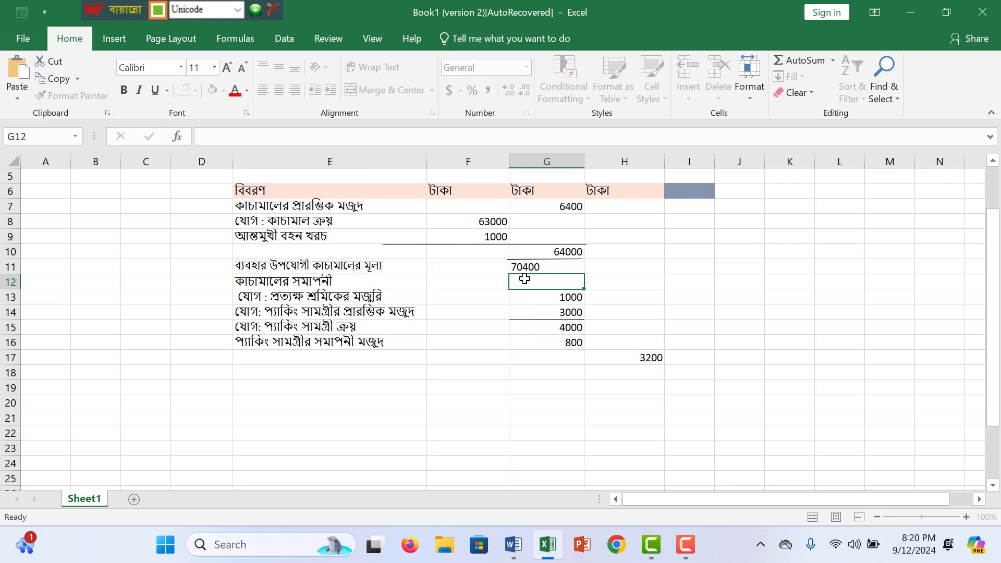
left_click(515, 546)
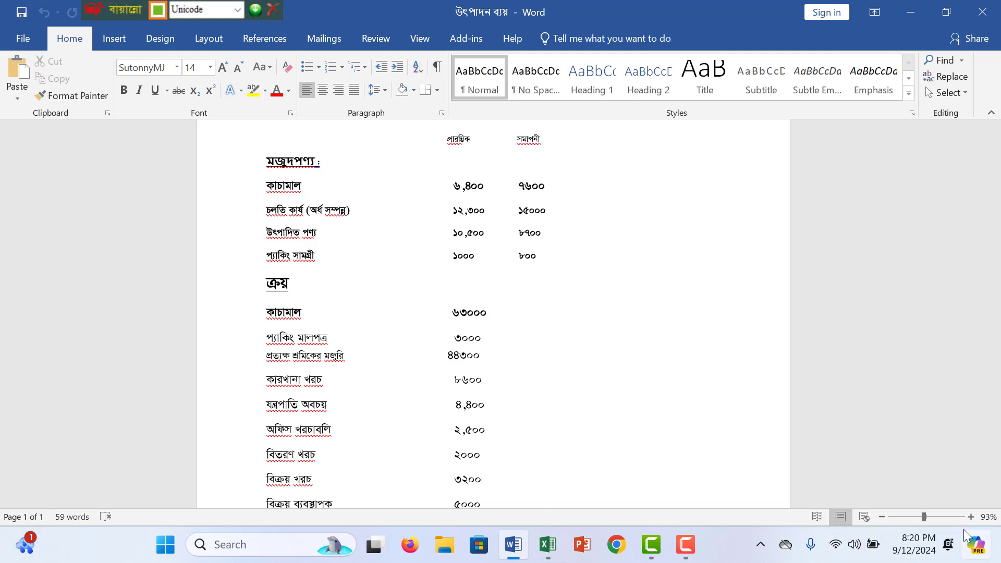
left_click_drag(924, 517, 937, 517)
scroll(498, 285, "up", 5)
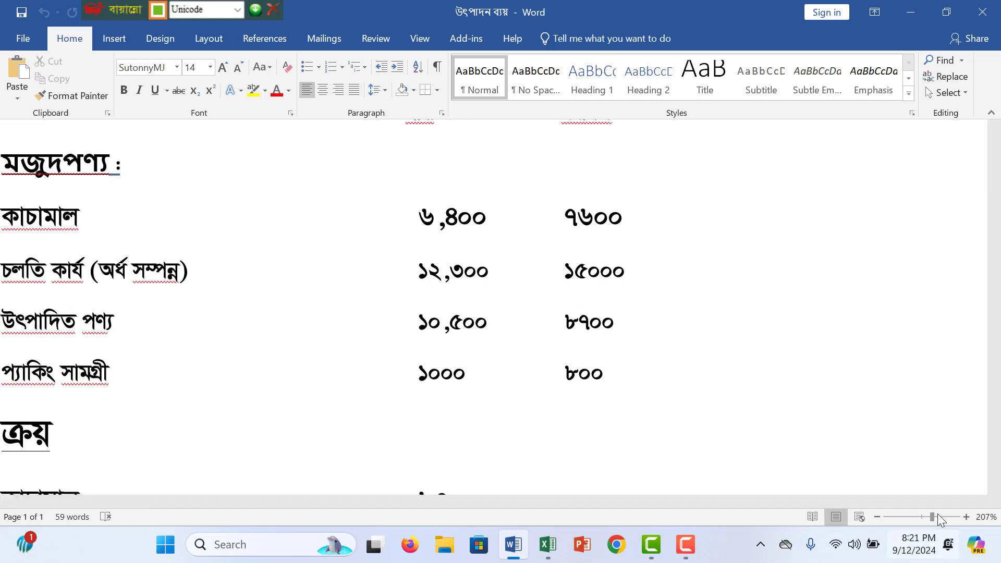
left_click(924, 518)
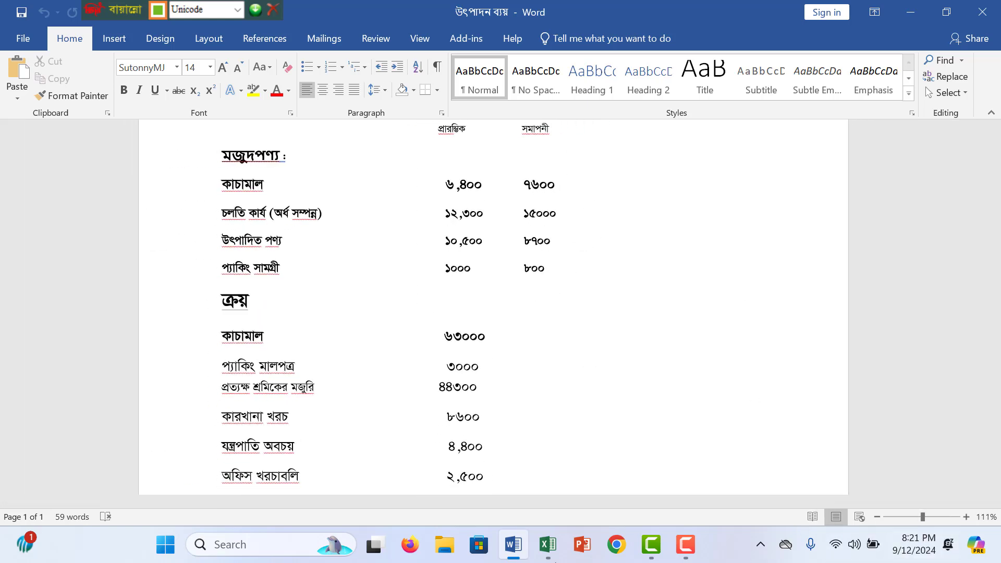
left_click(549, 545)
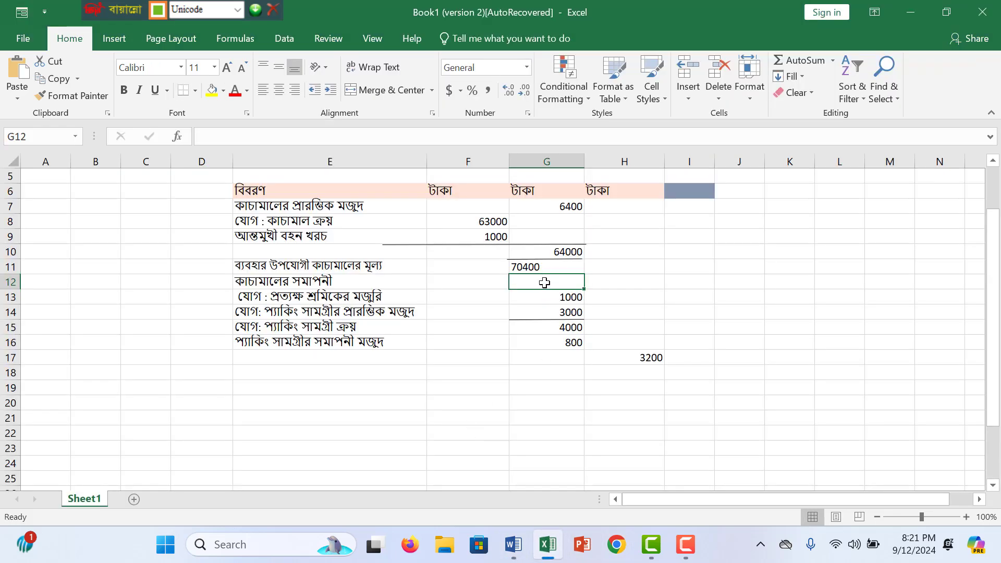
type("7600")
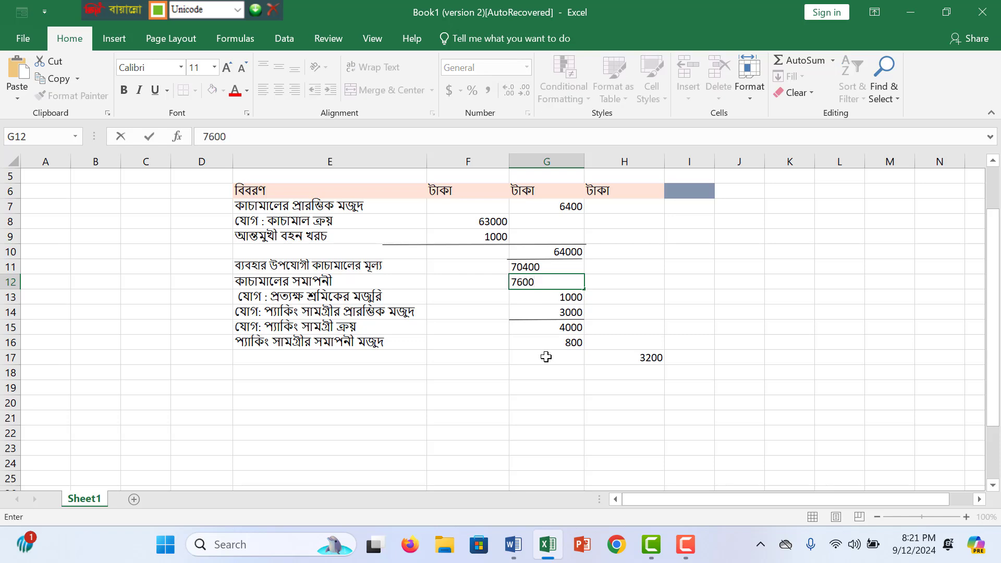
left_click(546, 357)
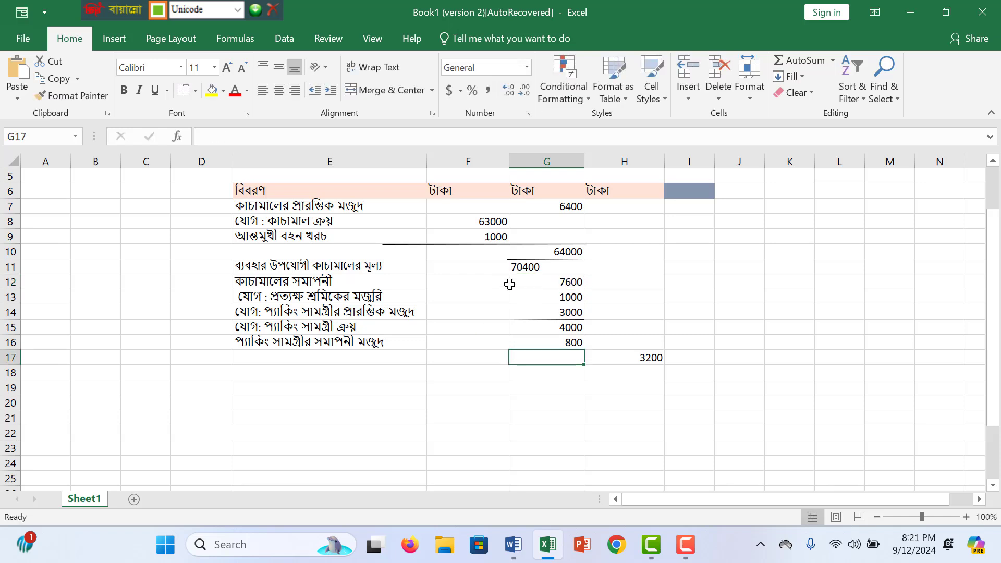
left_click(526, 284)
left_click(536, 270)
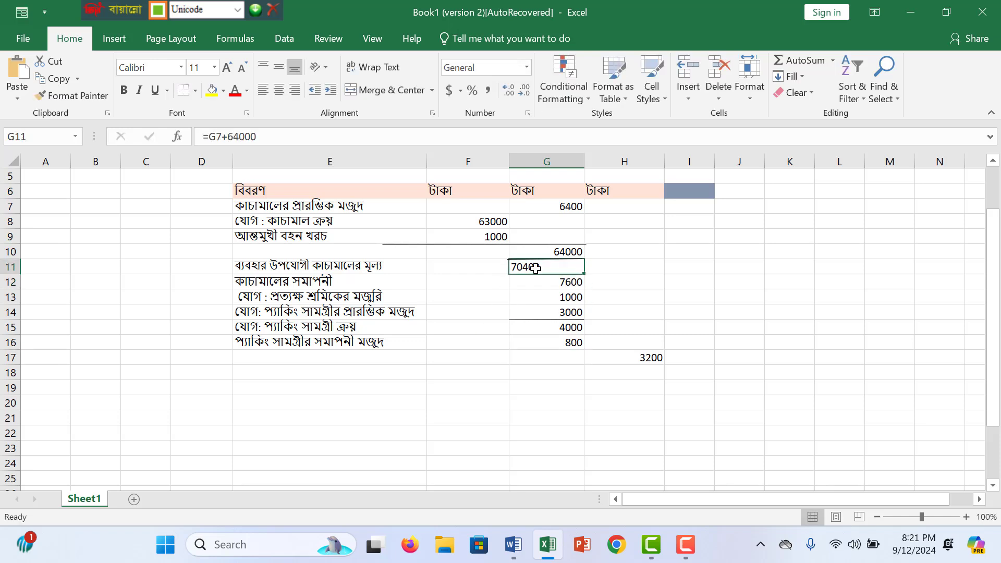
left_click(572, 284)
left_click(627, 284)
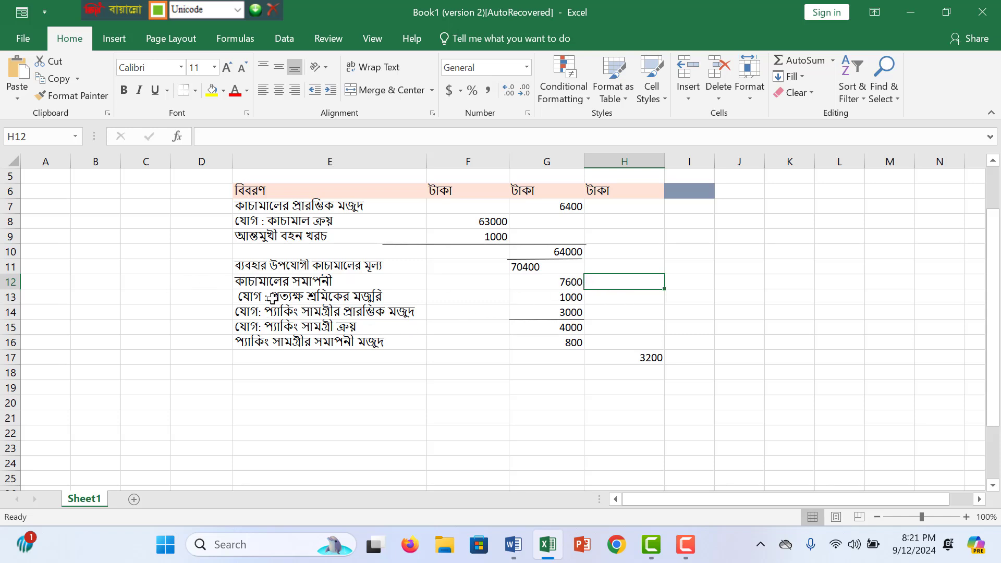
- Move the block E12:G16 down one row so that it starts at cell E13
left_click_drag(263, 284, 567, 337)
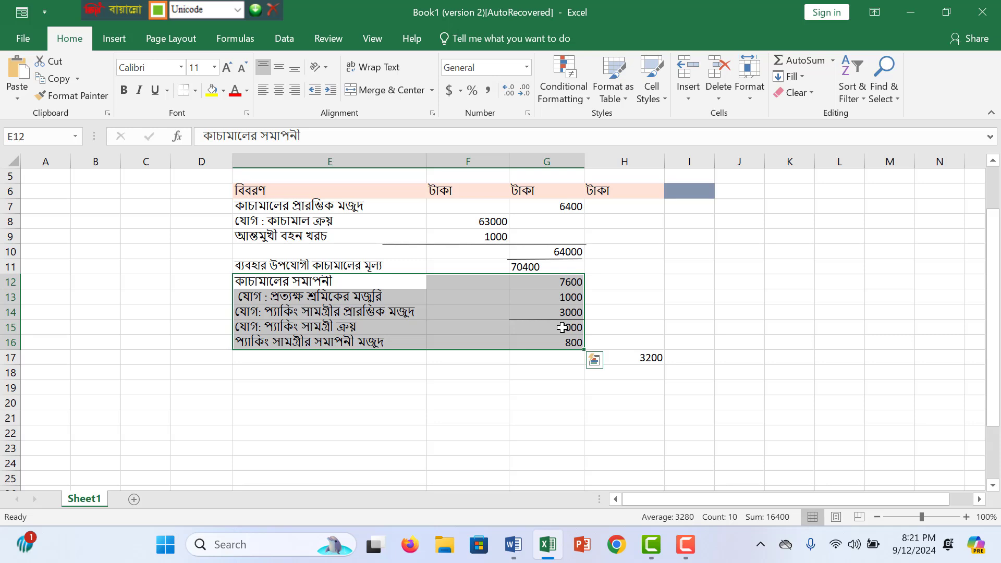
key("ctrl+c")
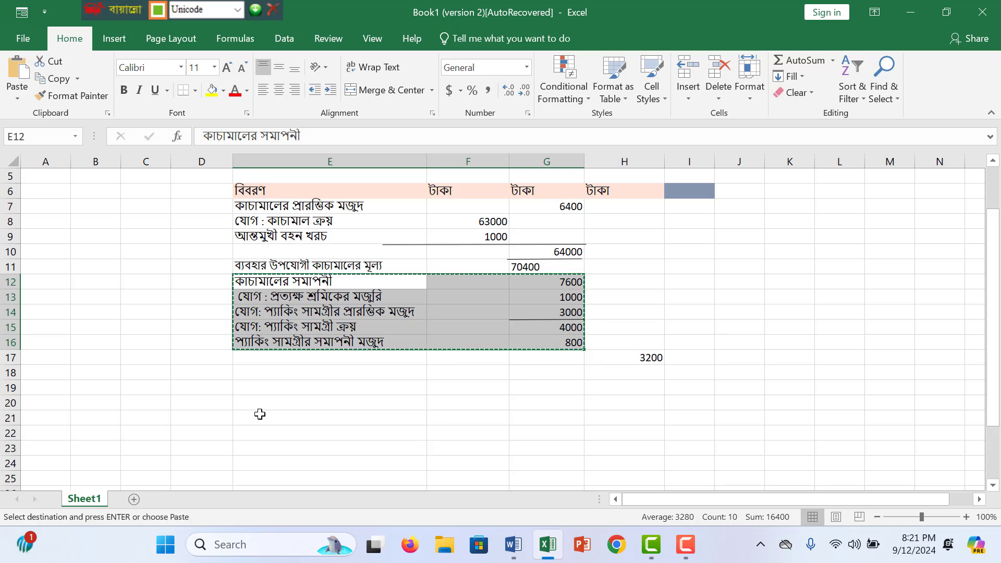
left_click(293, 298)
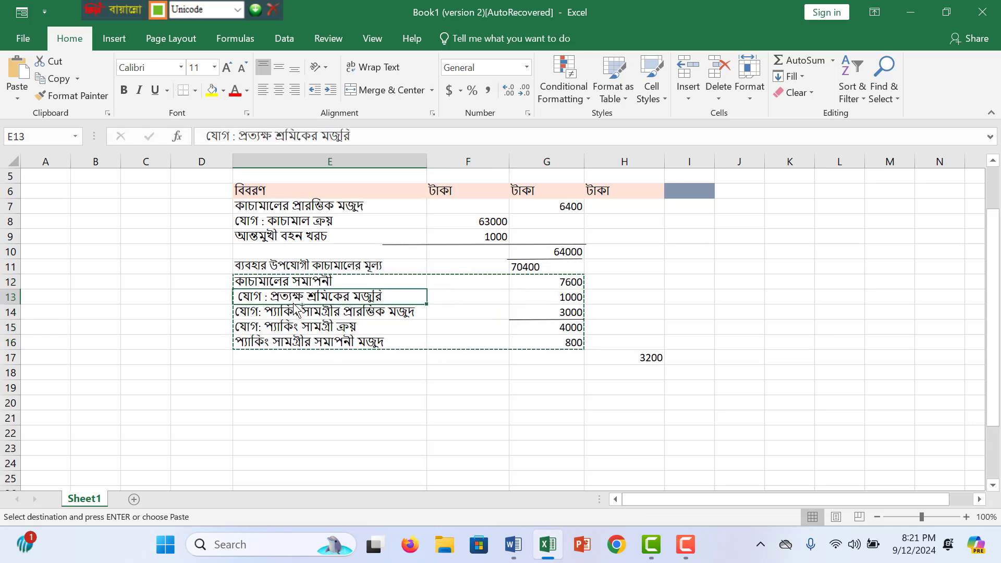
key("Return")
left_click(528, 294)
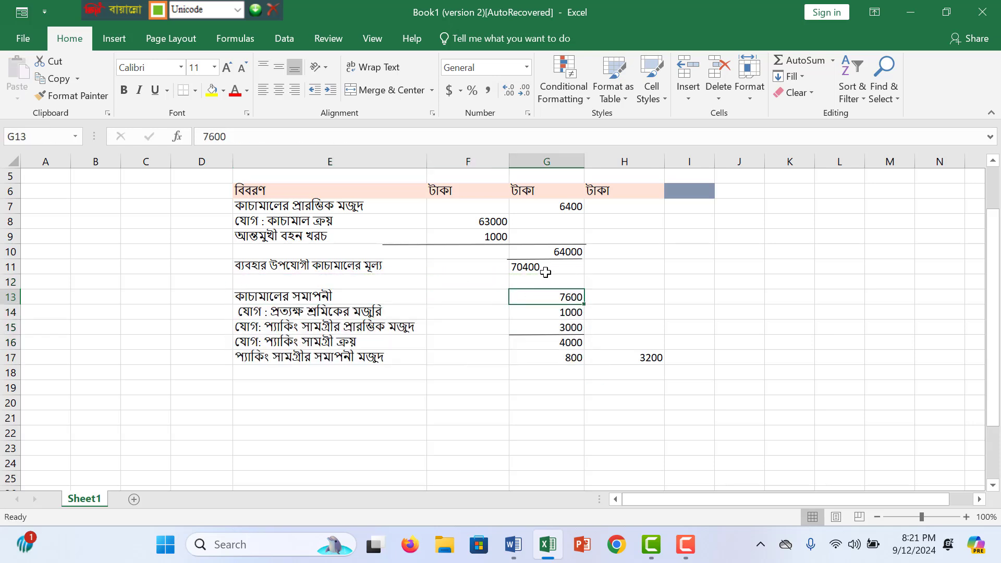
- Right-align the usable raw materials value in cell G11
left_click(546, 270)
left_click(279, 90)
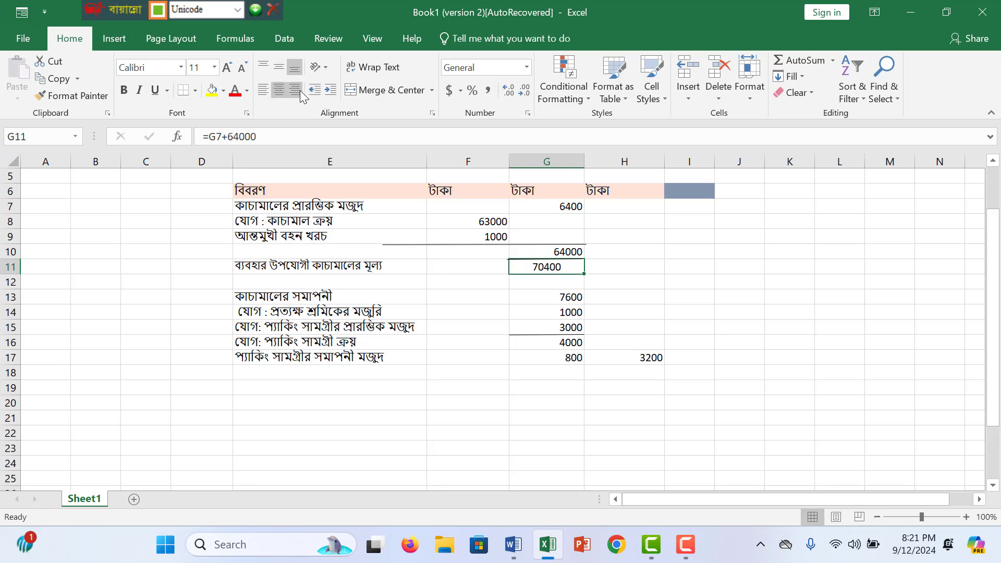
left_click(299, 90)
left_click(618, 267)
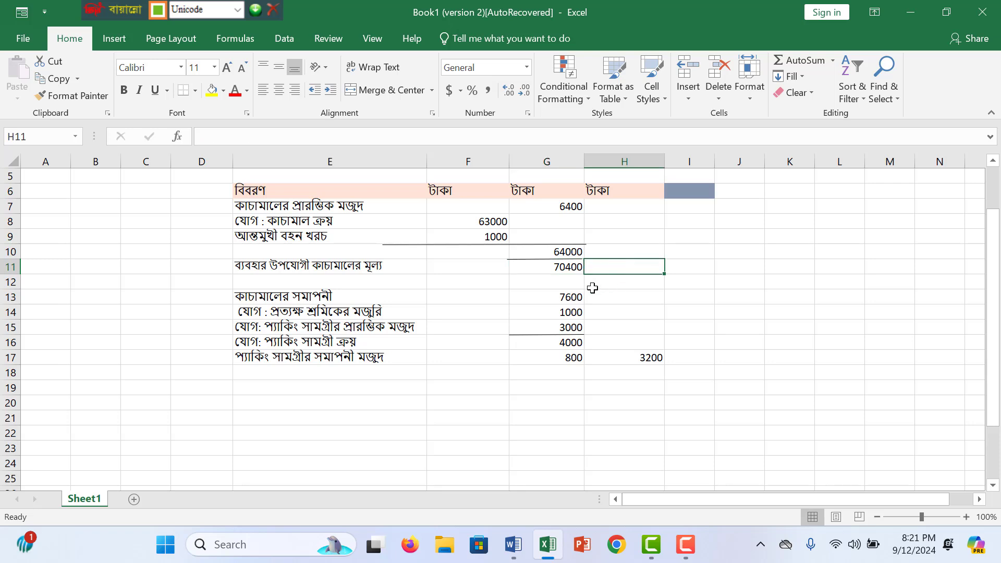
- Move the কাচামালের সমাপনী row with its 7600 value from E13:G13 back up to row 12
left_click_drag(572, 296, 259, 293)
key("ctrl+c")
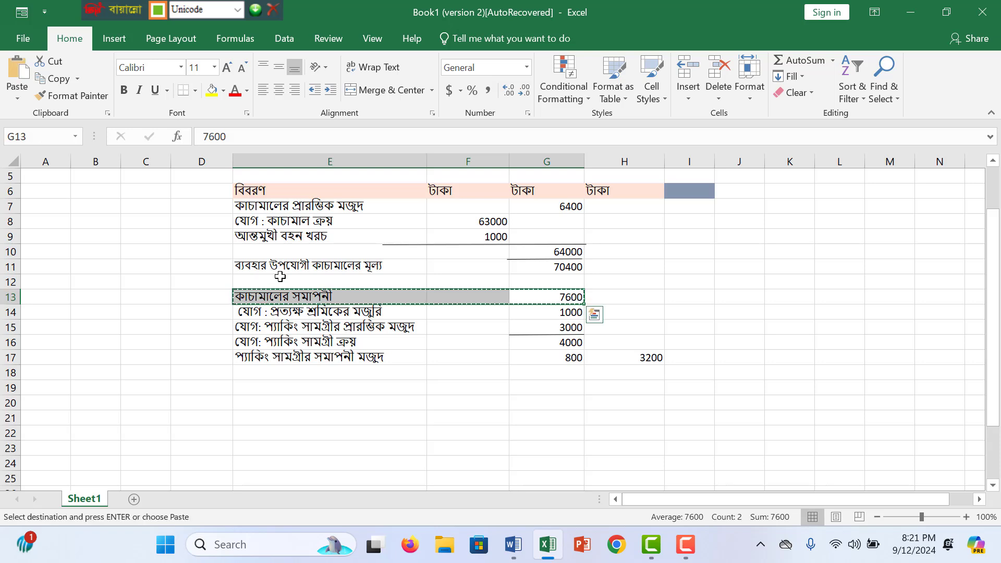
left_click(281, 276)
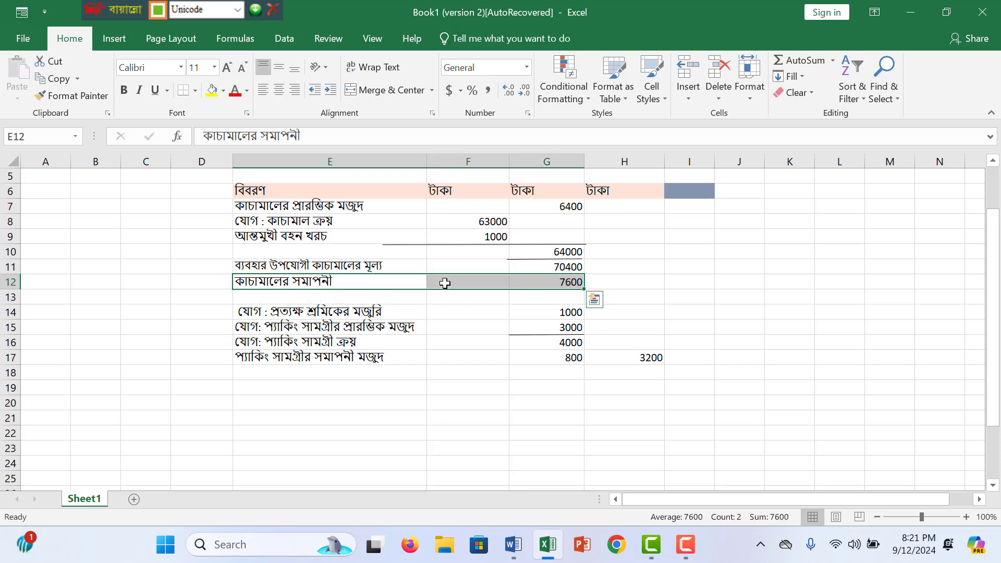
key("ctrl+v")
left_click(605, 282)
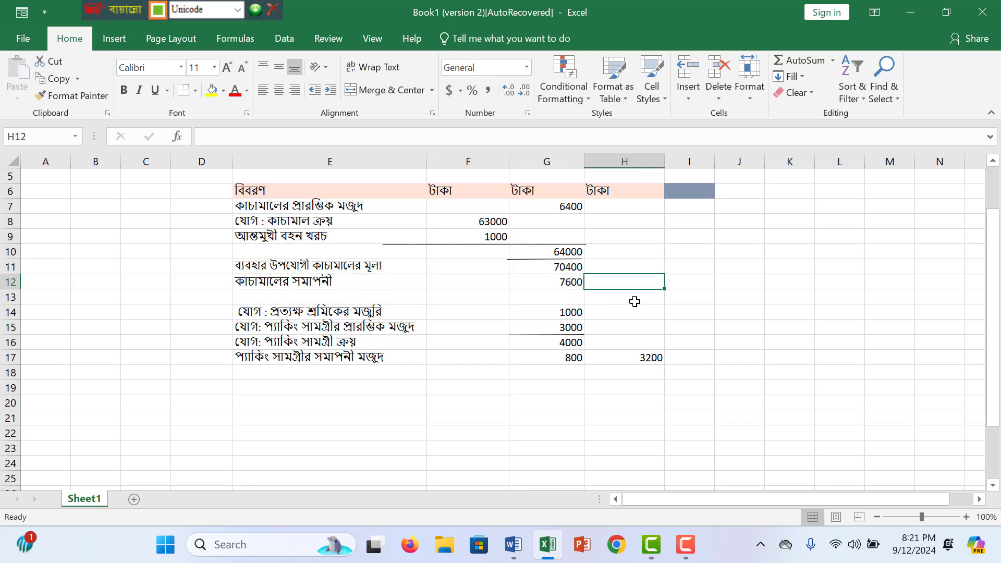
- Subtract G12 from G11 with the formula =G11-G12 in cell H13
left_click(634, 302)
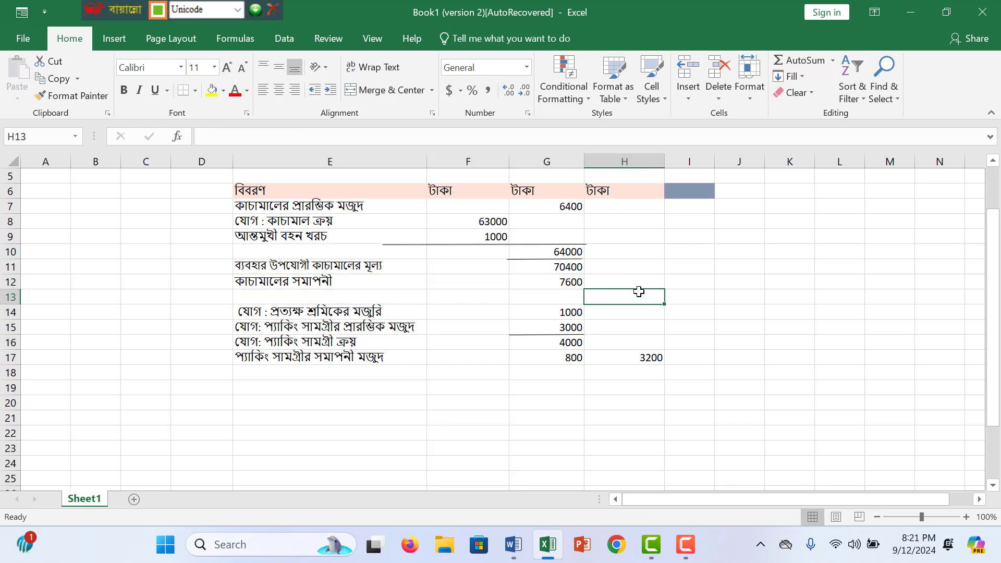
type("=")
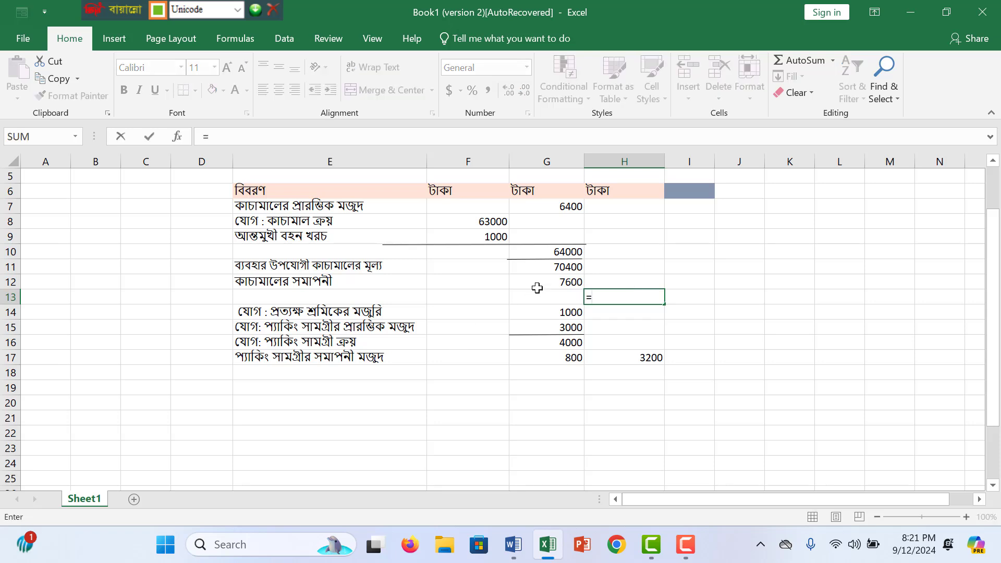
left_click(570, 269)
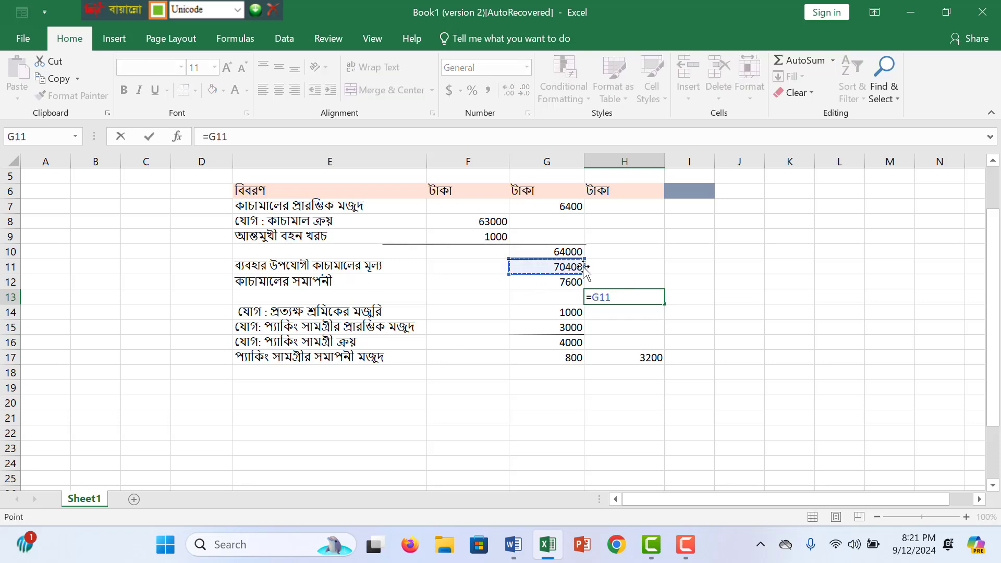
type("-")
left_click(569, 284)
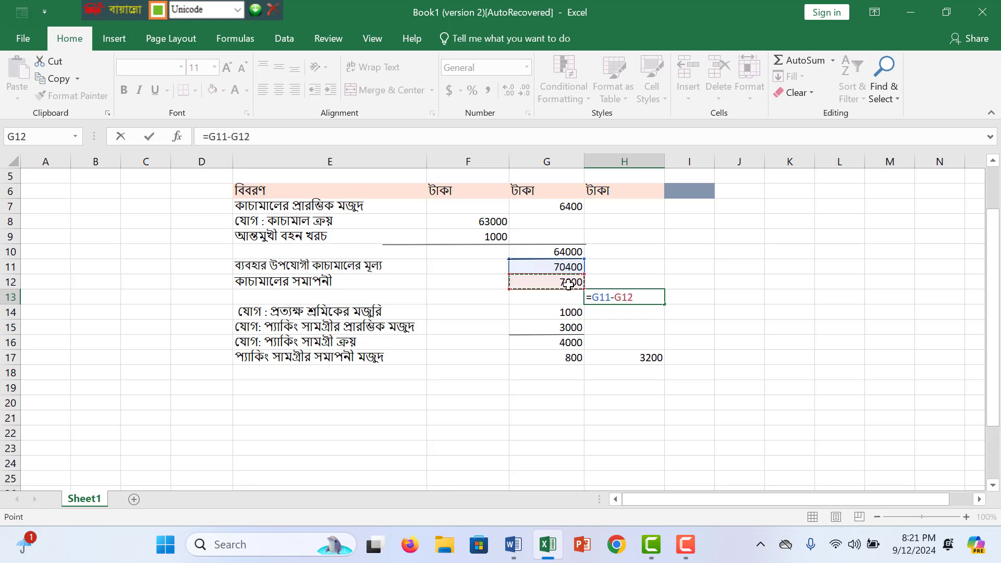
key("Return")
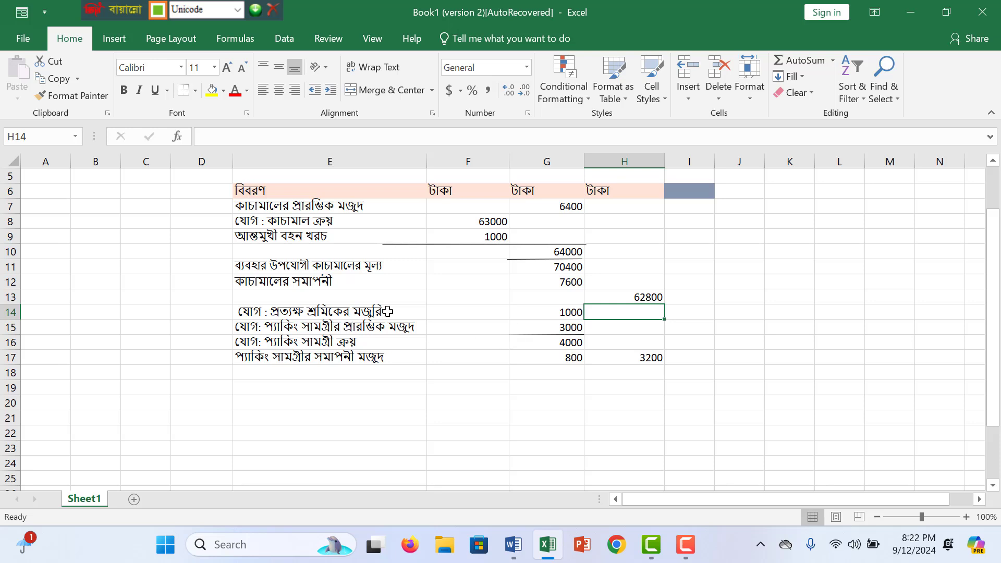
left_click(298, 314)
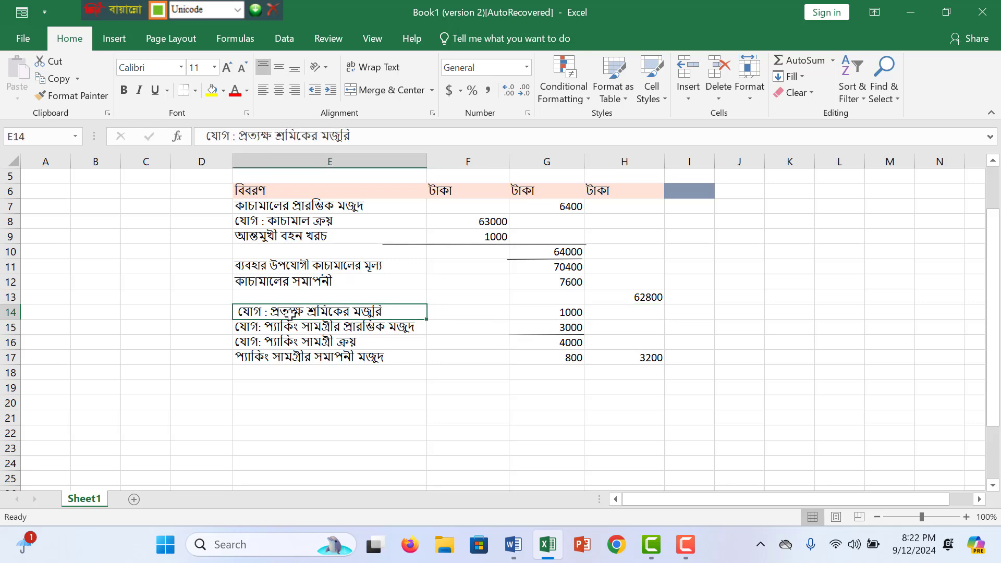
key("ctrl+c")
left_click(307, 295)
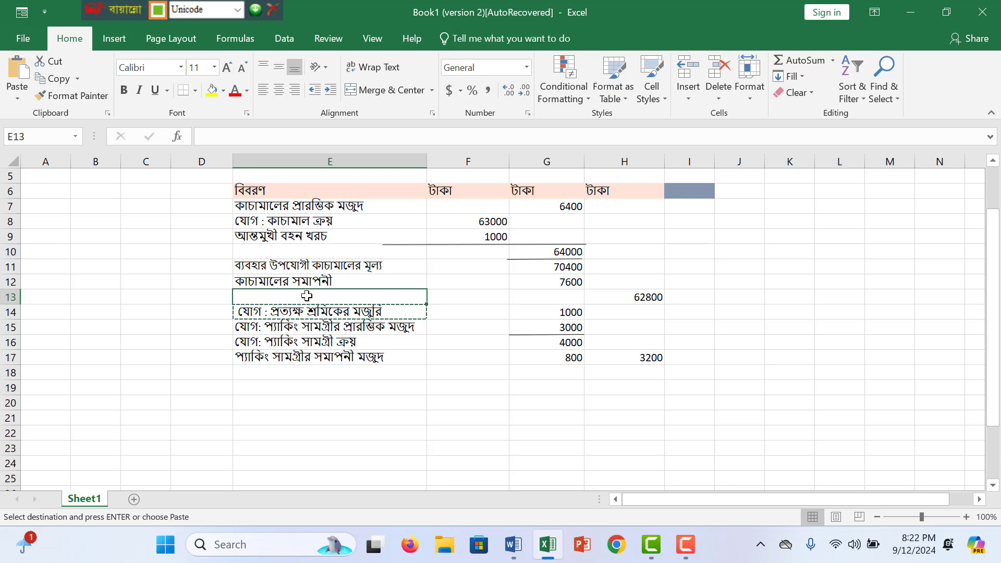
key("Return")
left_click(649, 297)
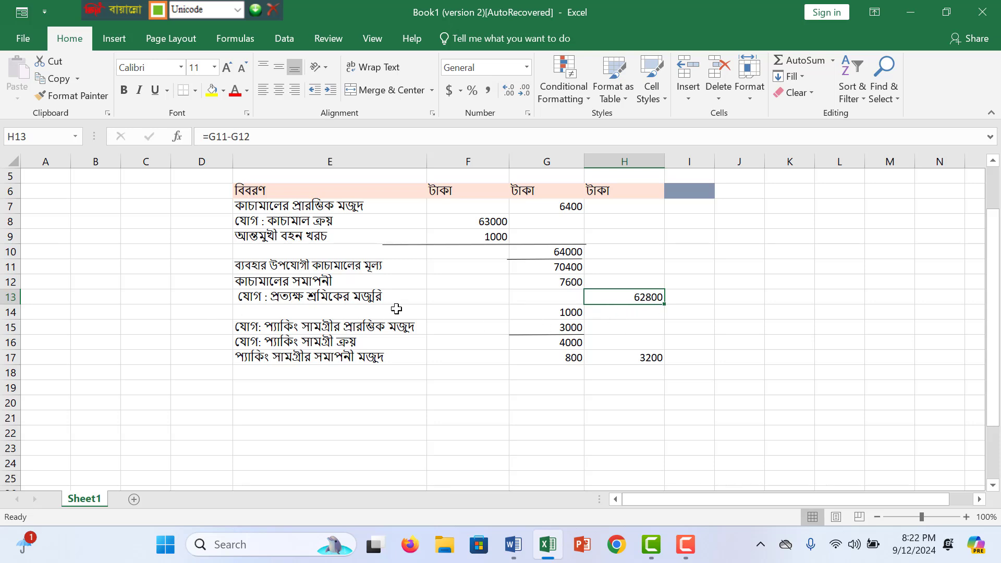
left_click_drag(396, 302, 397, 318)
key("ctrl+c")
- Move the values in G14:G17 down one row so that they start at cell G15
left_click(558, 315)
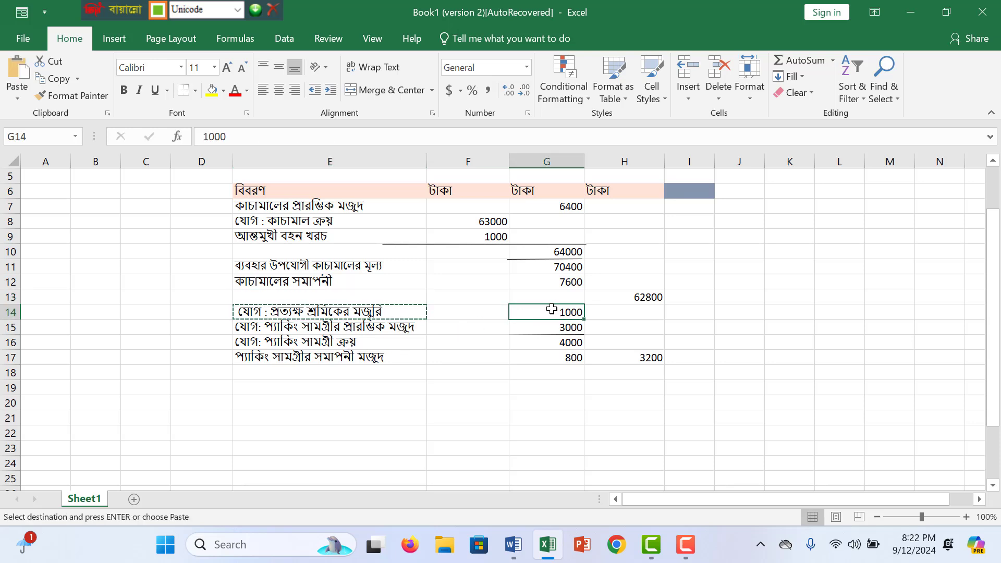
left_click_drag(574, 312, 573, 358)
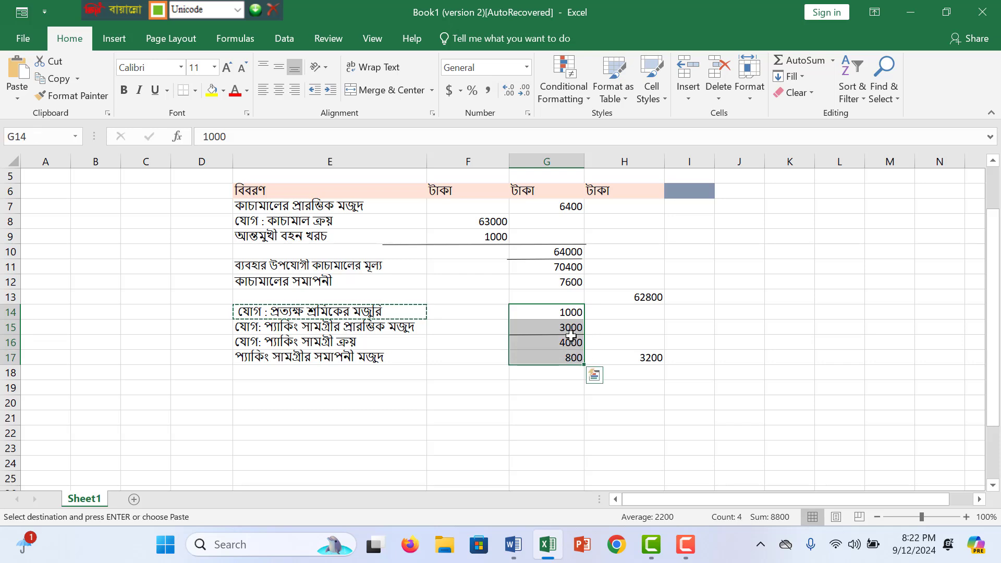
key("ctrl+c")
left_click(547, 330)
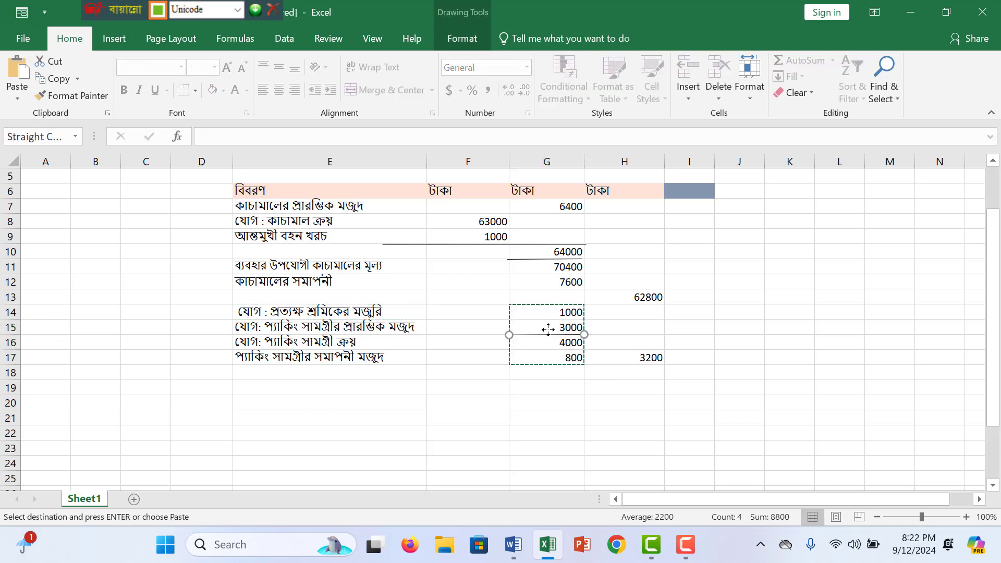
left_click(548, 327)
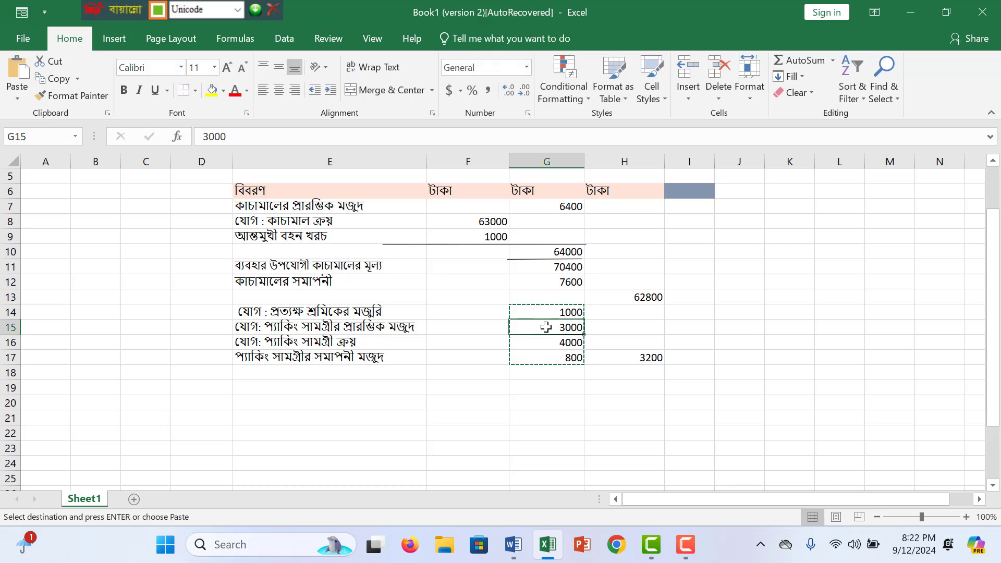
key("ctrl+v")
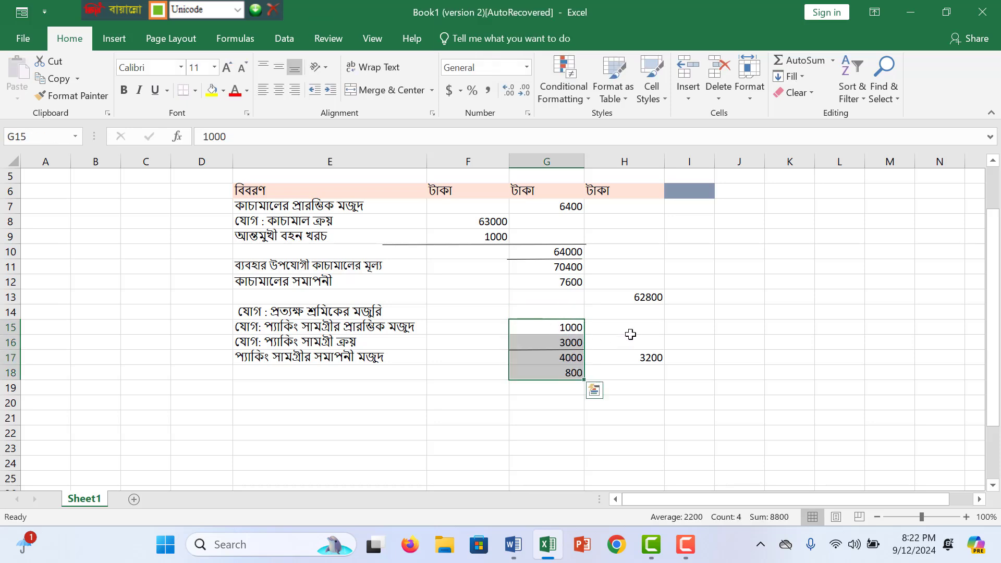
- Enter 44,300 as the direct labour wages (প্রত্যক্ষ শ্রমিকের মজুরি) amount in cell H14
left_click(643, 313)
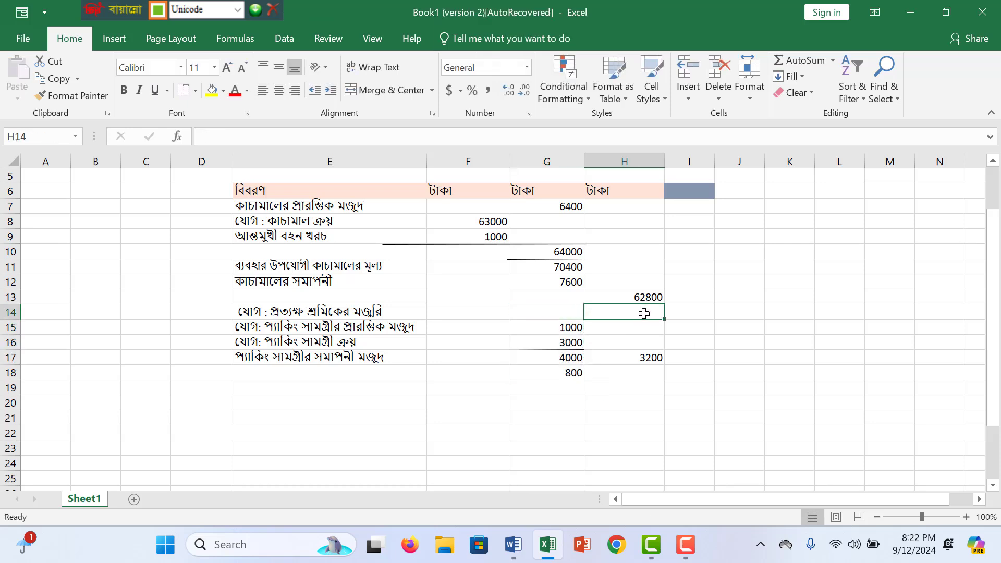
type("44")
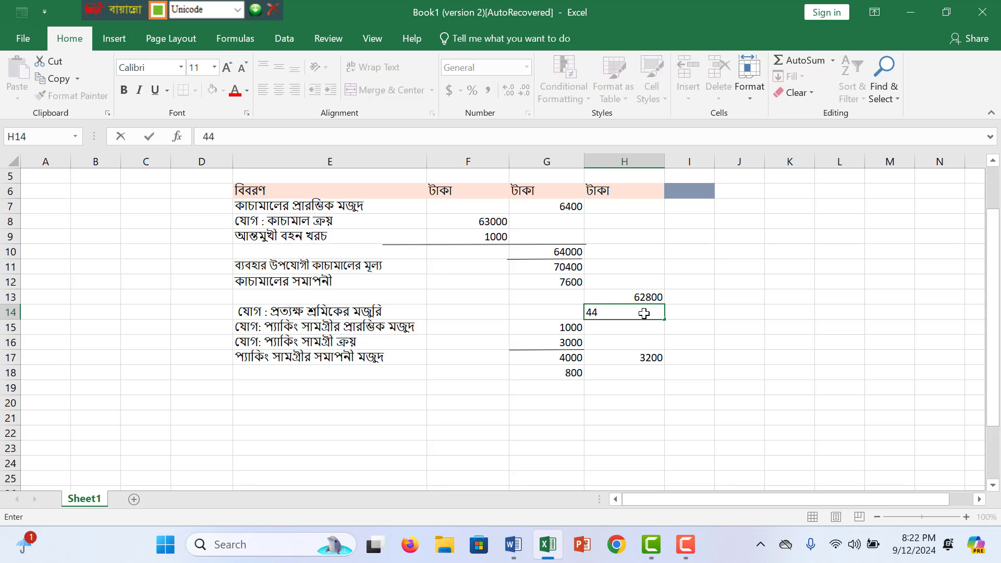
type(",300")
left_click(629, 342)
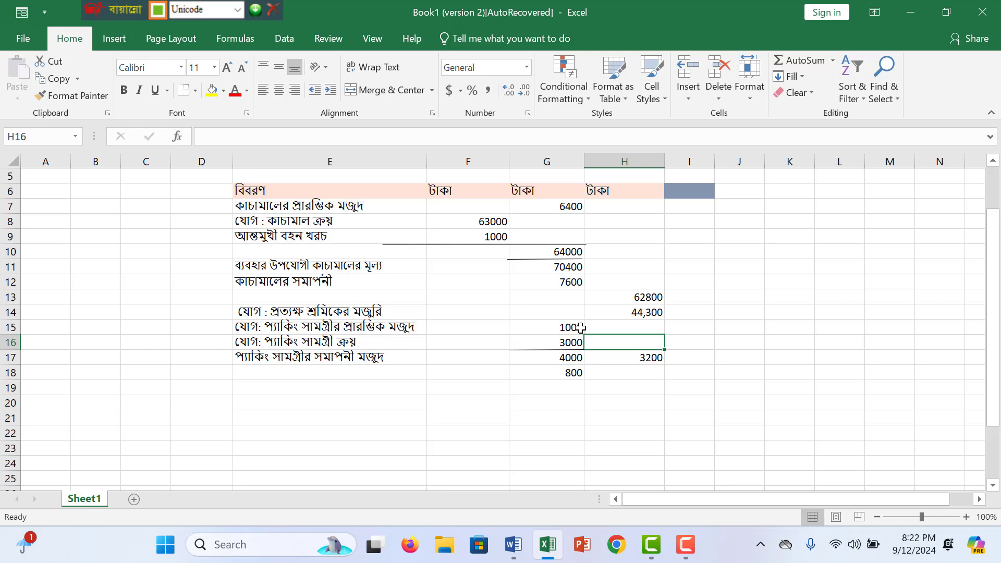
- Clear the packing materials formula from cell H17
left_click(653, 360)
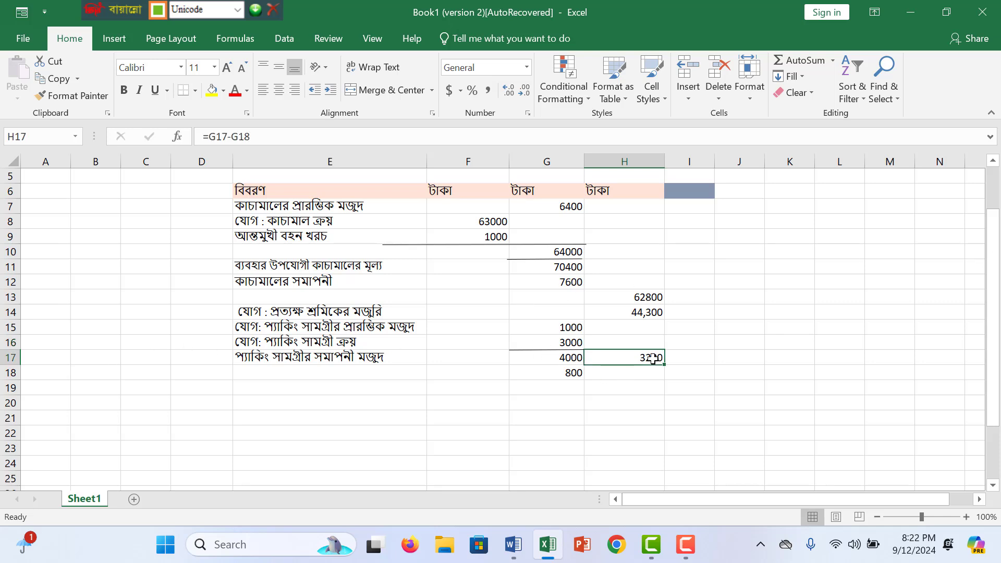
double_click(653, 359)
key("BackSpace")
key("BackSpace")
key("BackSpace")
key("BackSpace")
key("BackSpace")
key("BackSpace")
key("BackSpace")
key("BackSpace")
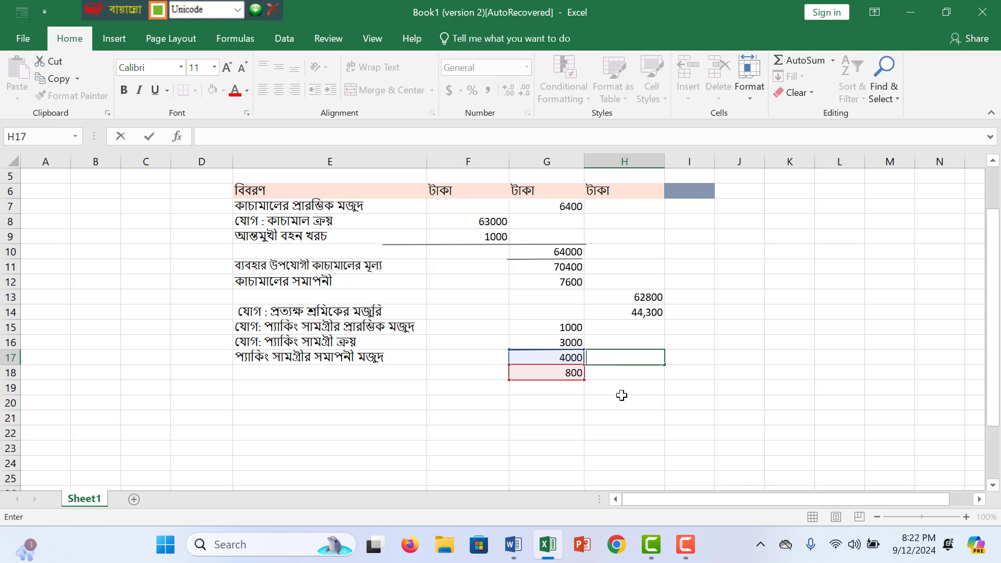
- Subtract the closing packing materials in G18 from G17 with the formula =G17-G18 in cell H19
left_click(624, 386)
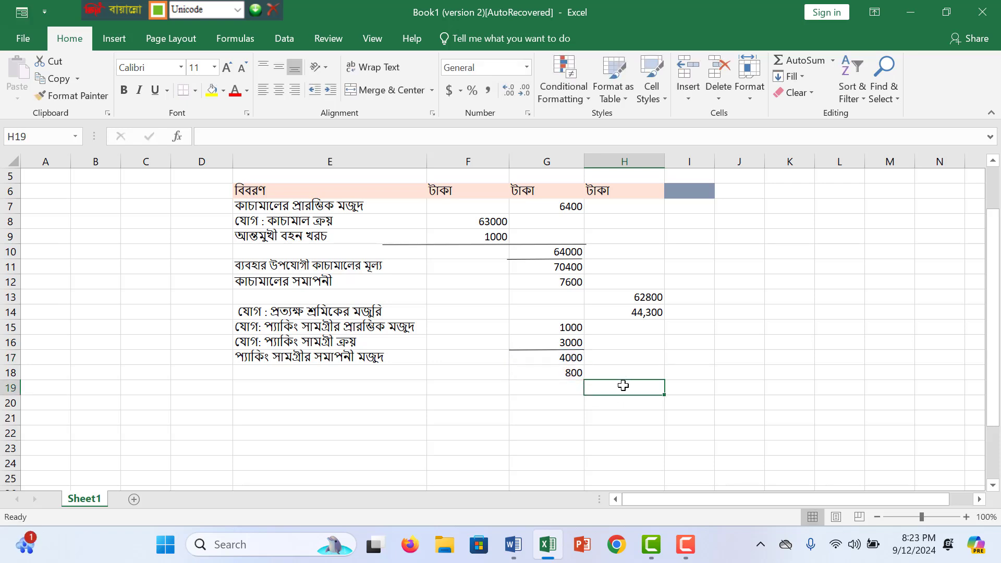
type("=")
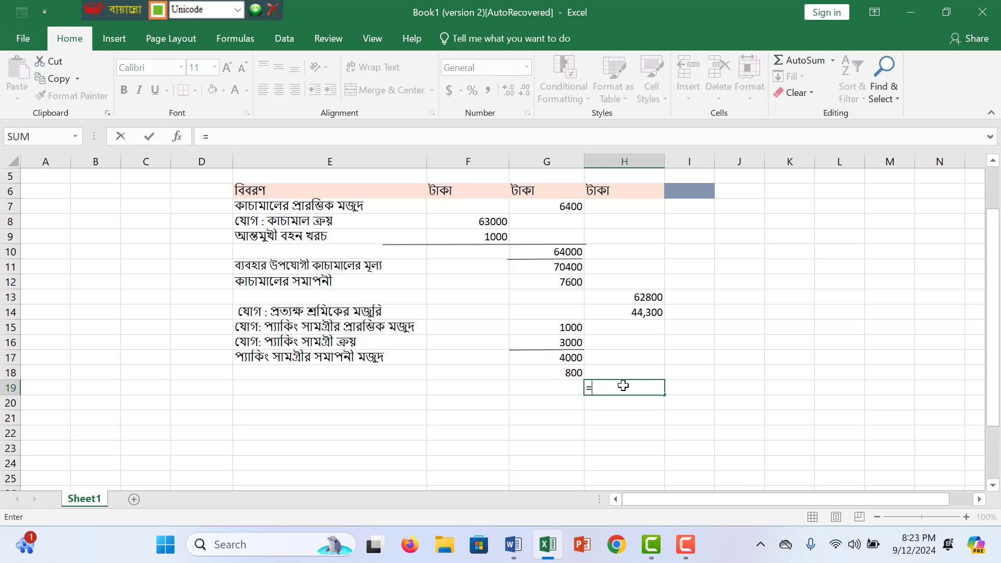
left_click(577, 360)
type("-")
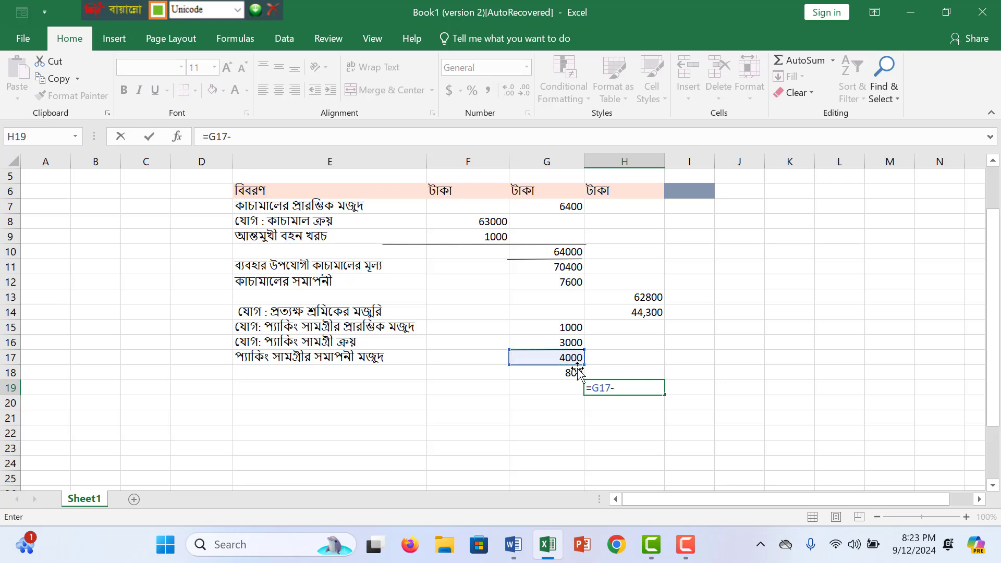
left_click(572, 374)
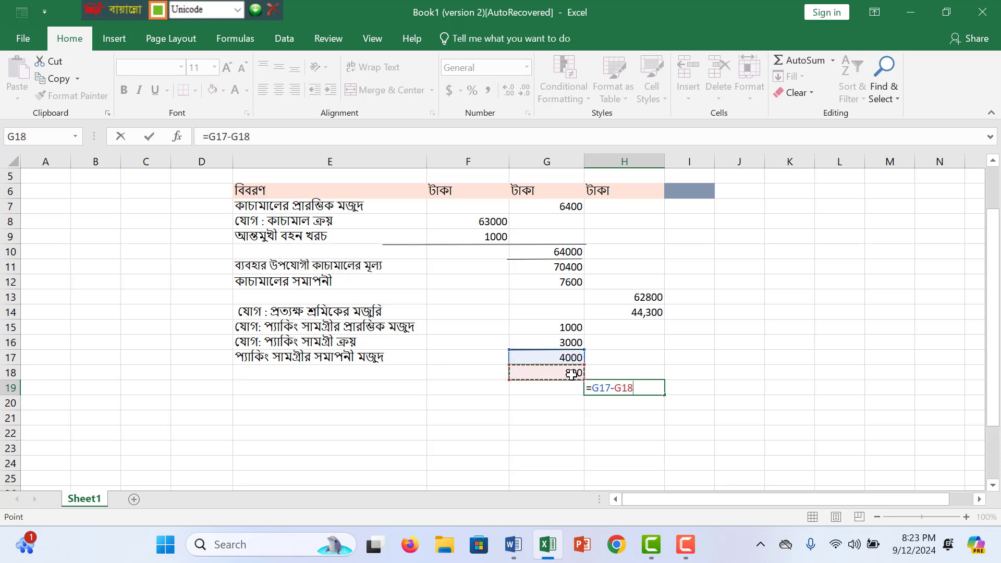
key("Return")
- Copy the underline beneath the 3000 in G16 and place the copy beneath the 800 in G18
left_click(522, 350)
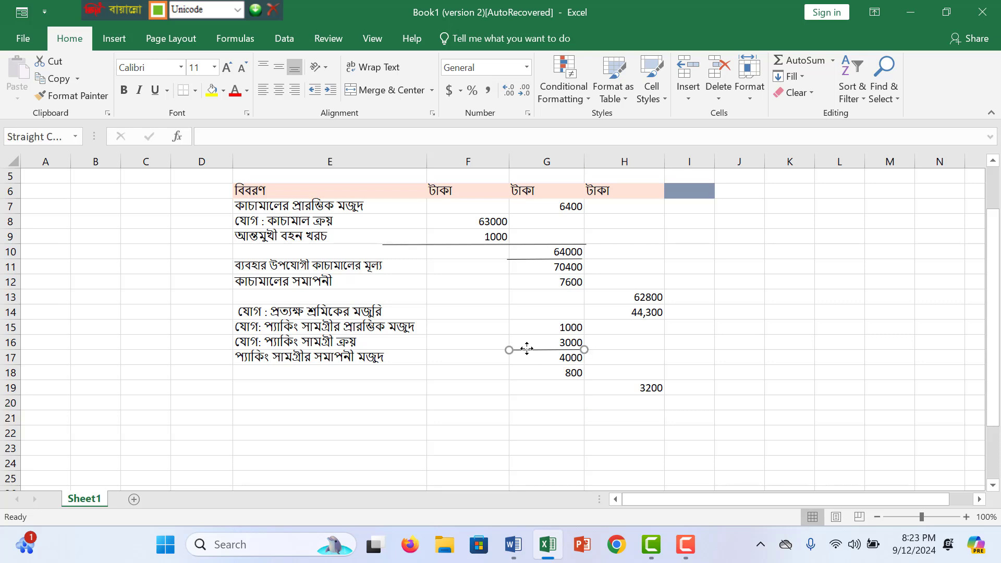
left_click(544, 383)
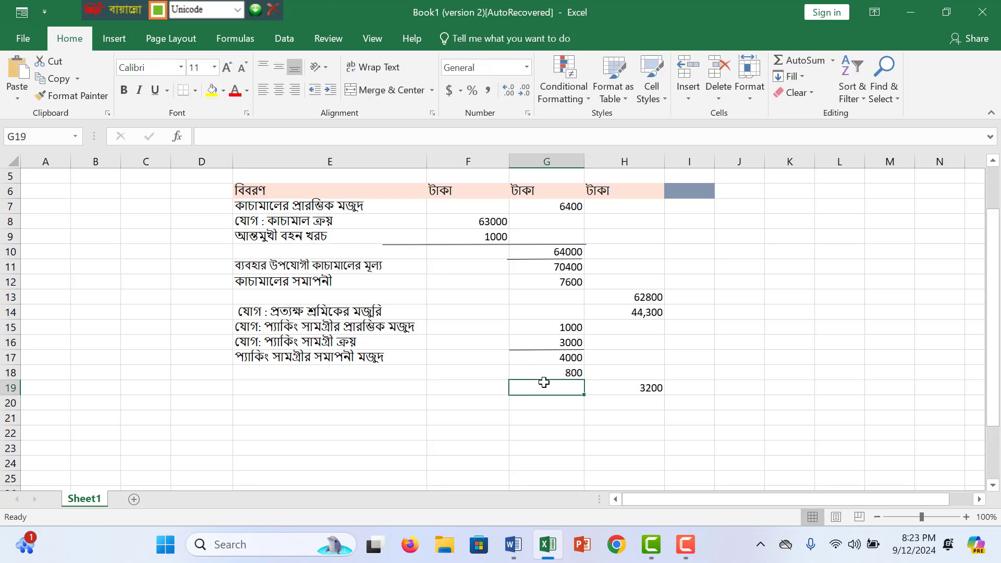
key("ctrl+v")
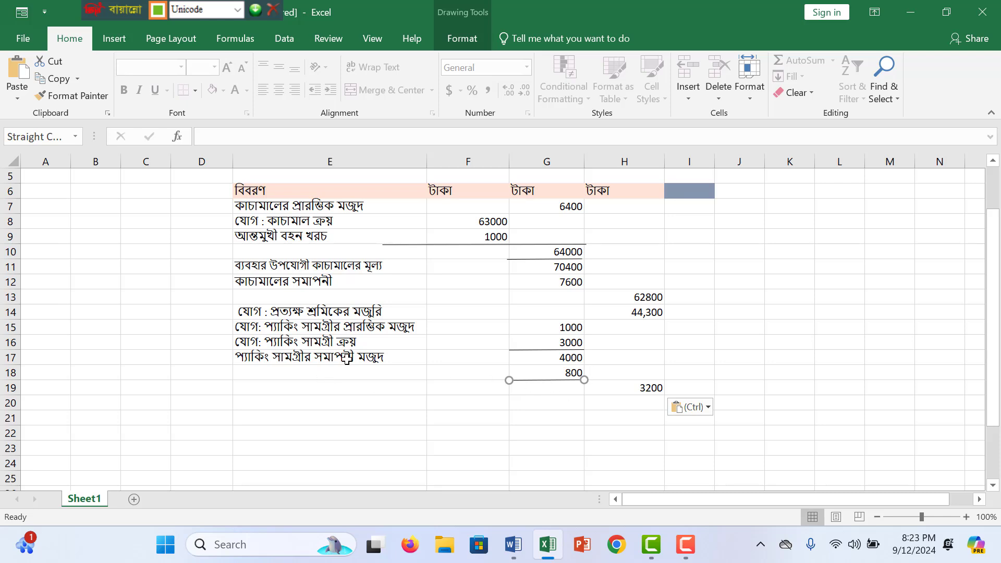
- Move the label প্যাকিং সামগ্রীর সমাপনী মজুদ from E17 to E18, beside its 800 value
left_click(282, 358)
double_click(244, 359)
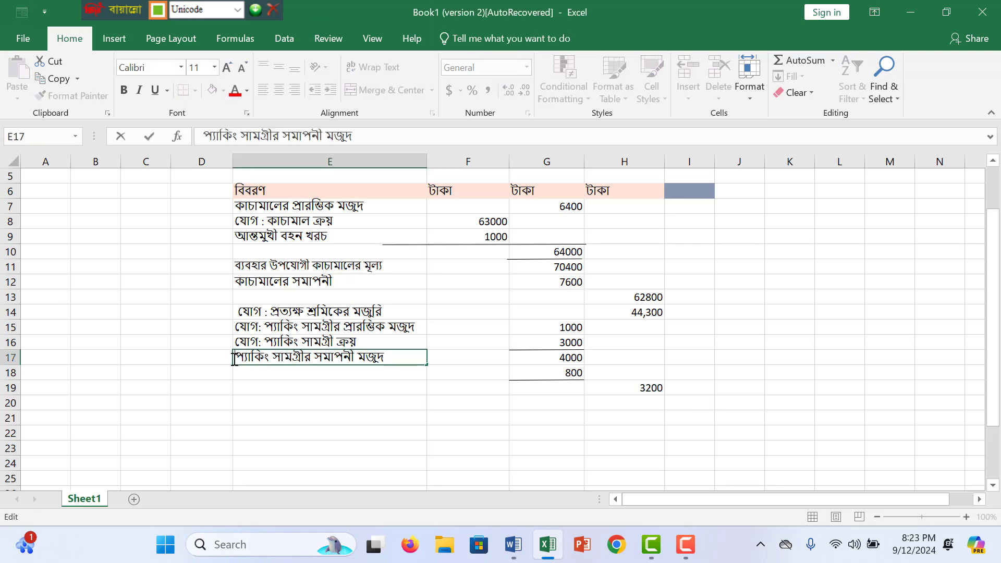
left_click_drag(395, 357, 198, 380)
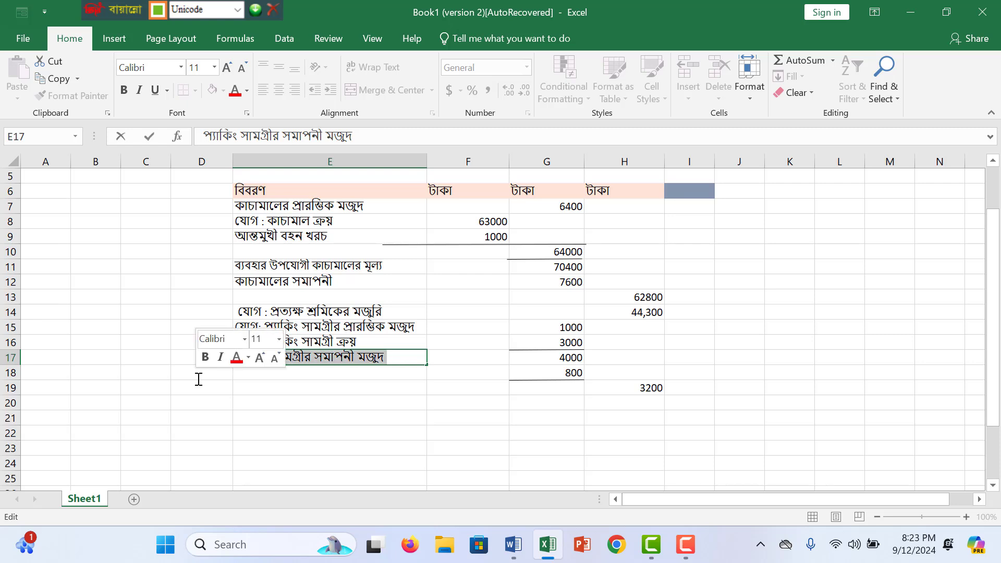
key("BackSpace")
left_click(276, 371)
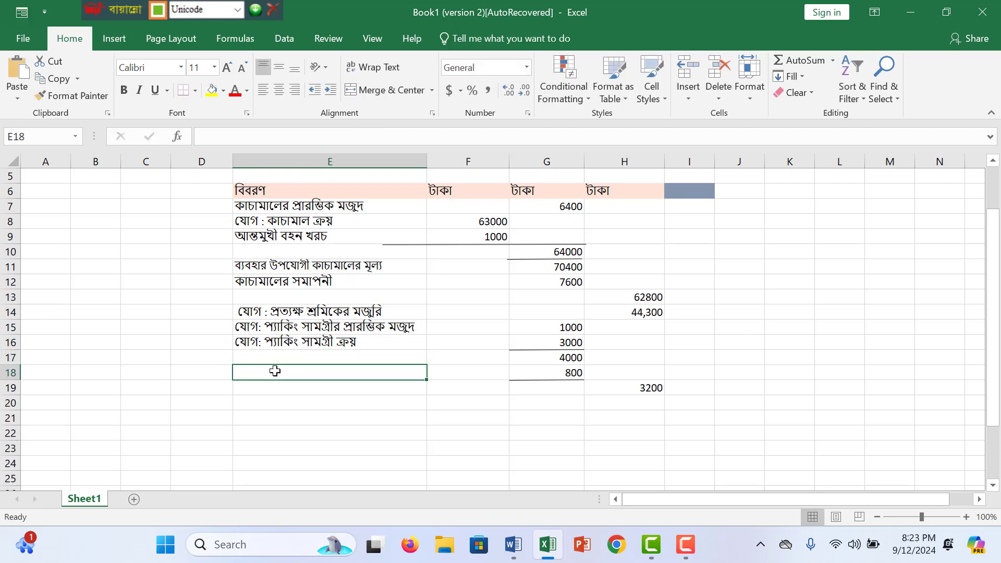
key("ctrl+v")
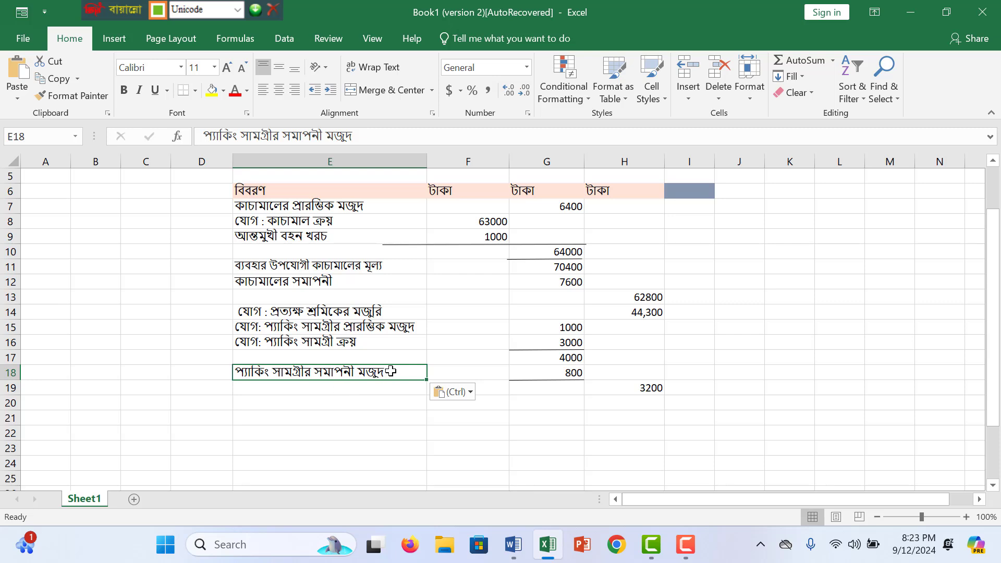
- Add the prefix বাদ: before the closing packing materials label in cell E18
double_click(242, 374)
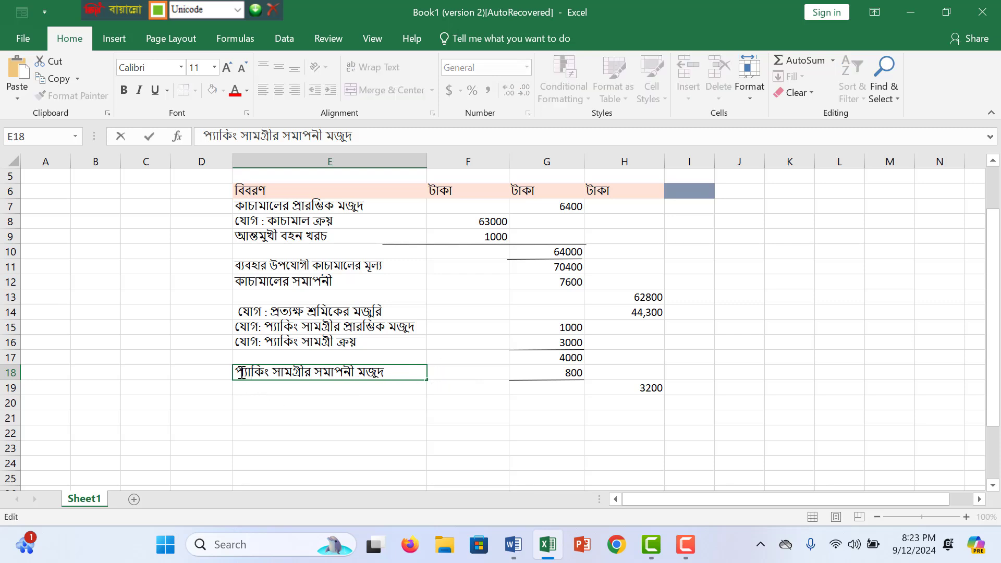
type("বাদ:")
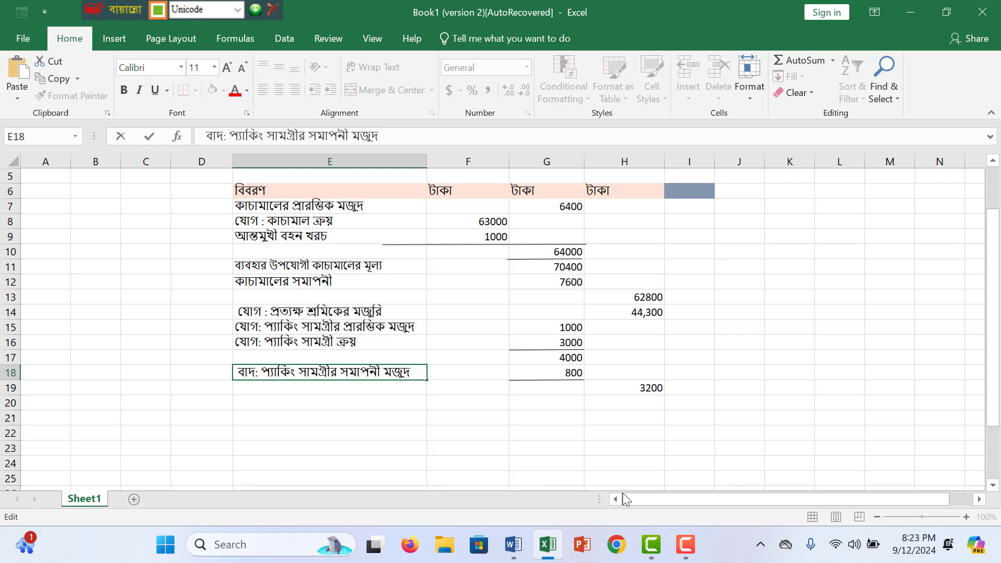
left_click(660, 416)
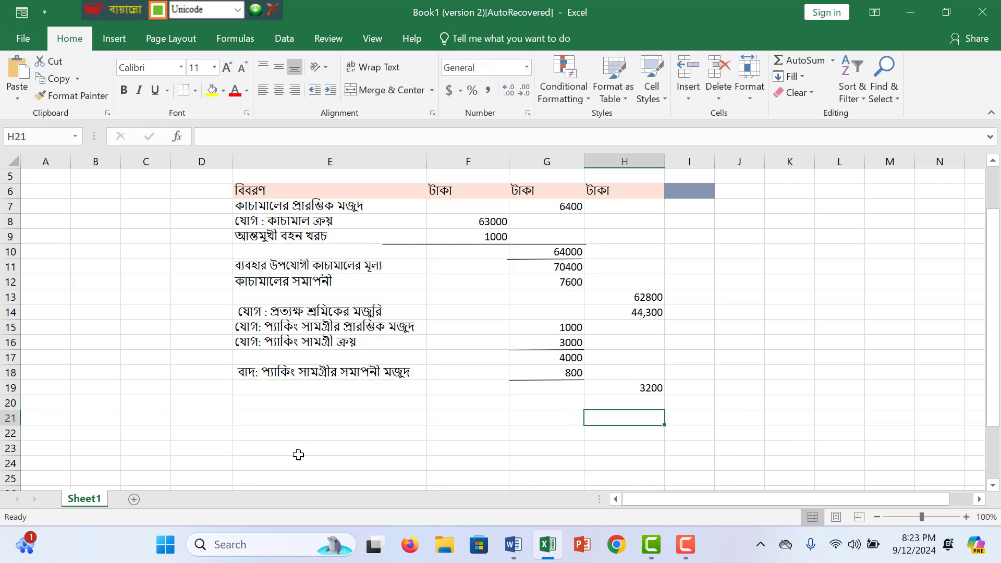
- Copy the underline beneath G18 and place the copy beneath the packing materials used amount in H19
left_click(607, 390)
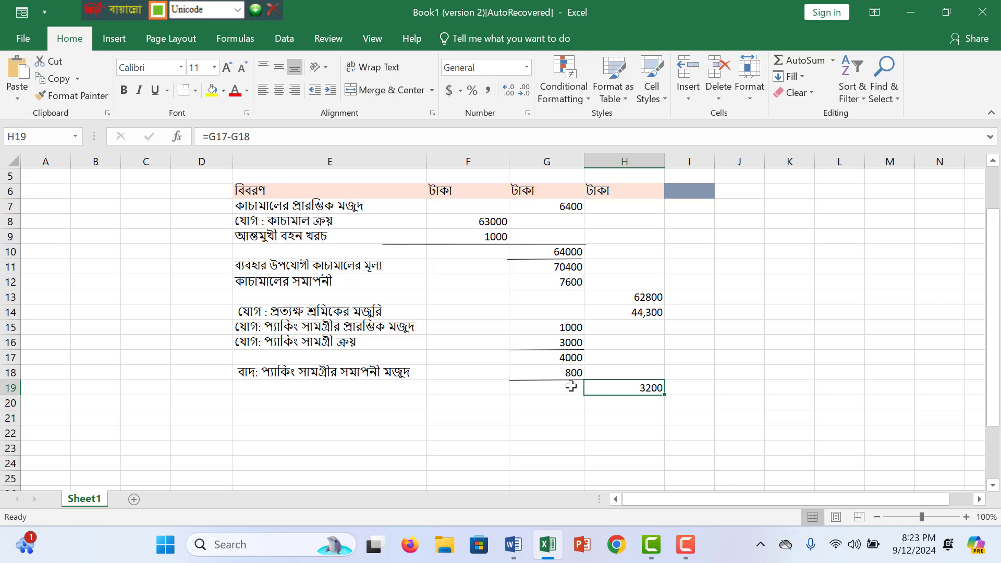
left_click(532, 380)
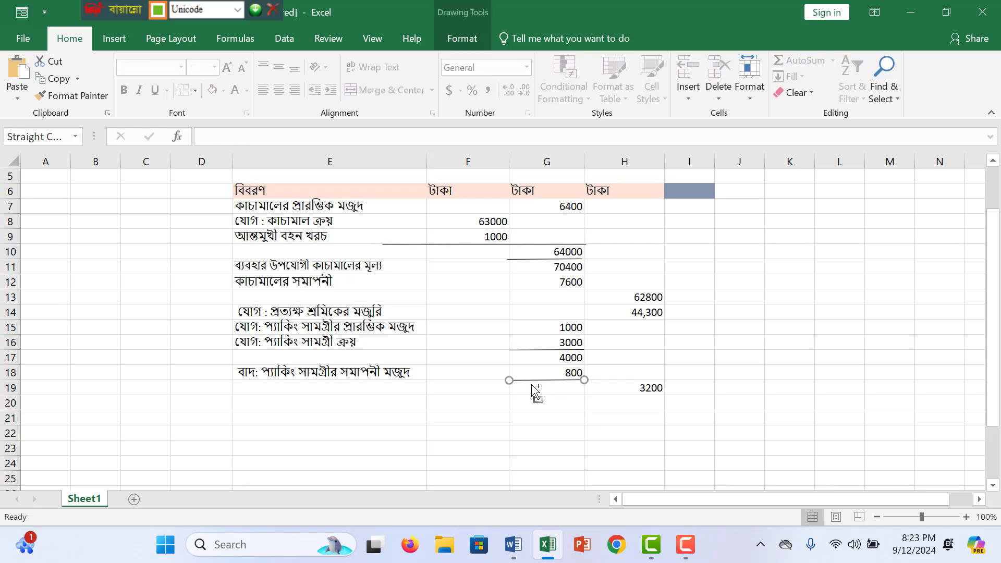
left_click(631, 393)
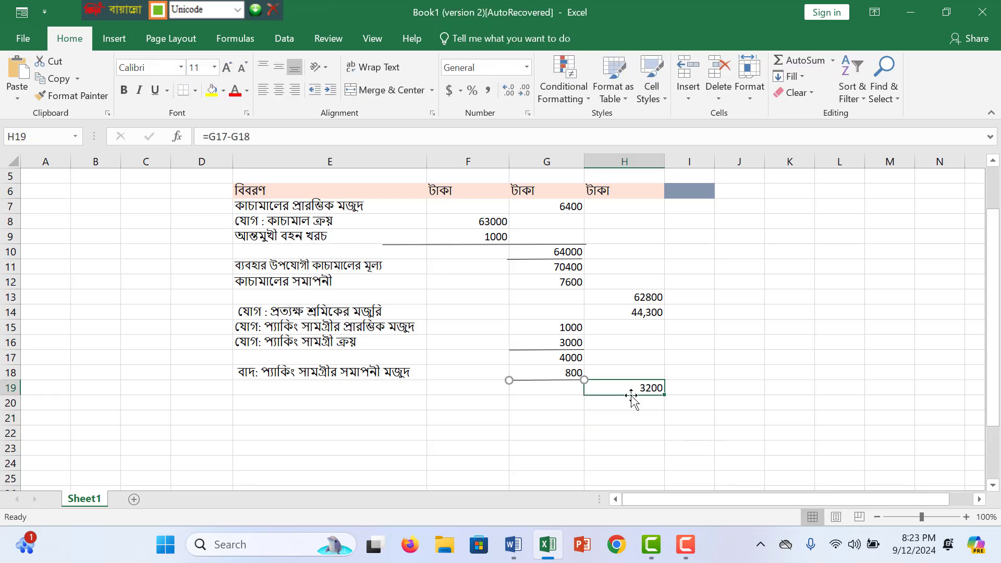
left_click(637, 403)
key("ctrl+v")
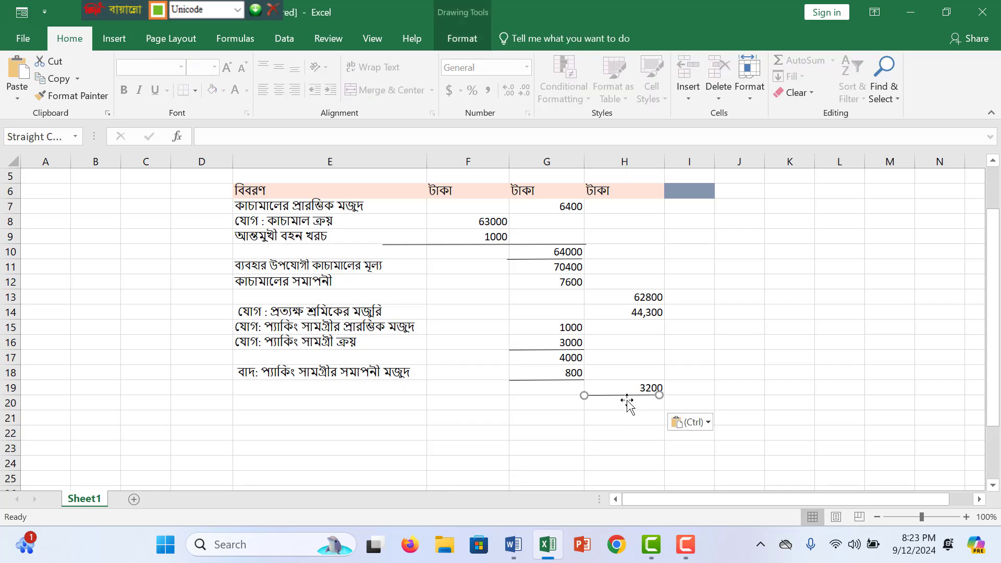
- Total the materials used, direct labour and packing materials in H20 with the formula =H13+H14+H19
left_click(625, 402)
type("-")
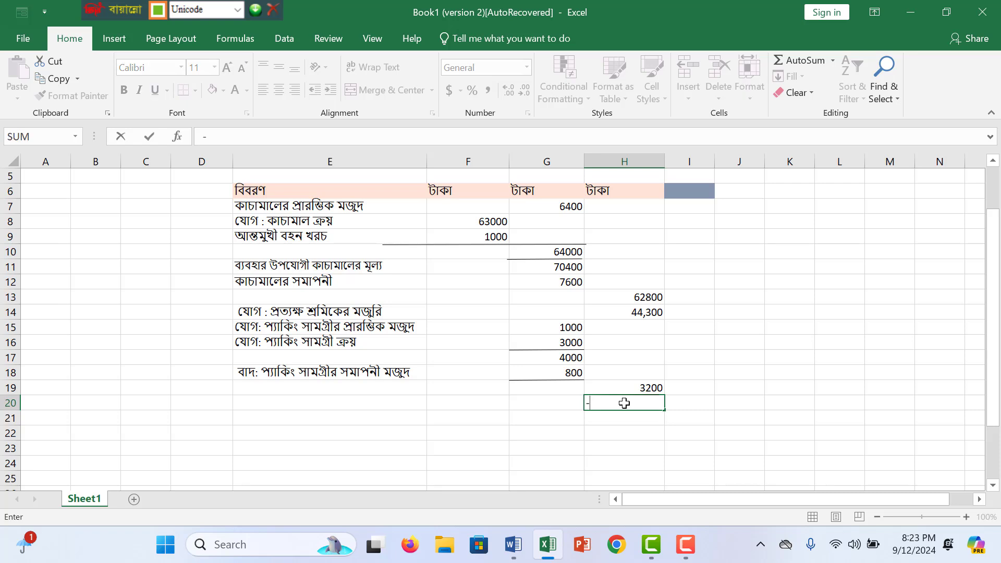
key("BackSpace")
type("=")
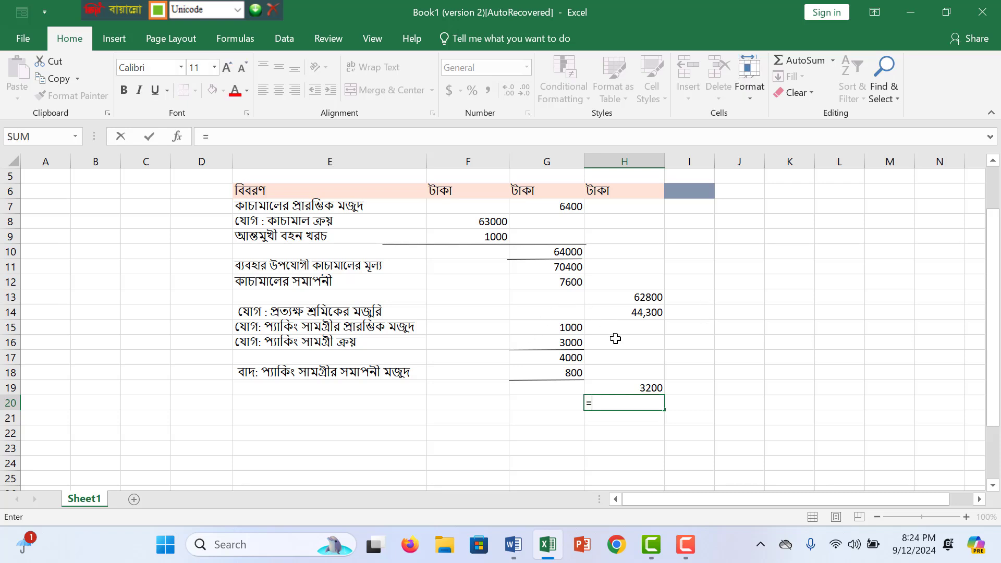
left_click(634, 295)
type("+")
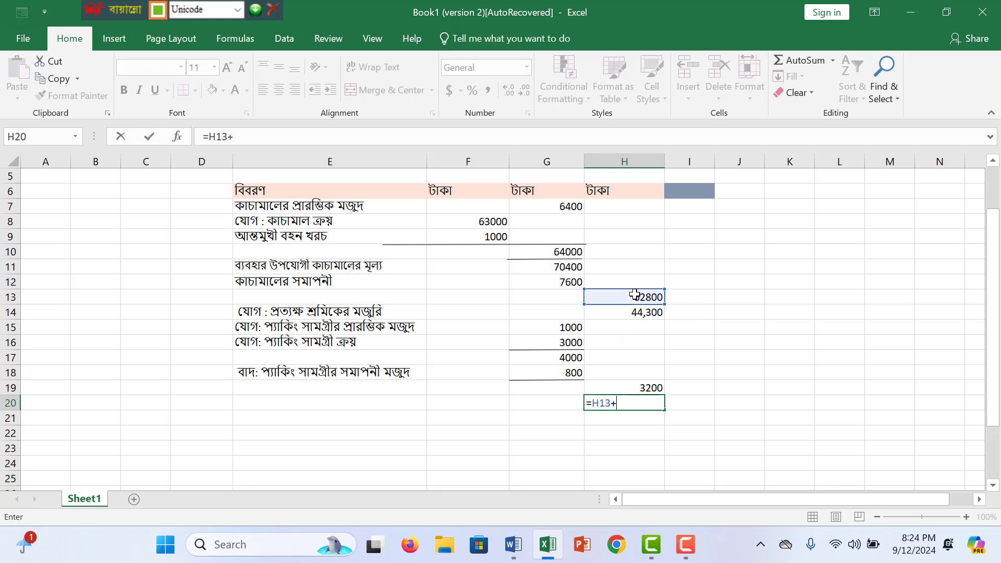
left_click(644, 312)
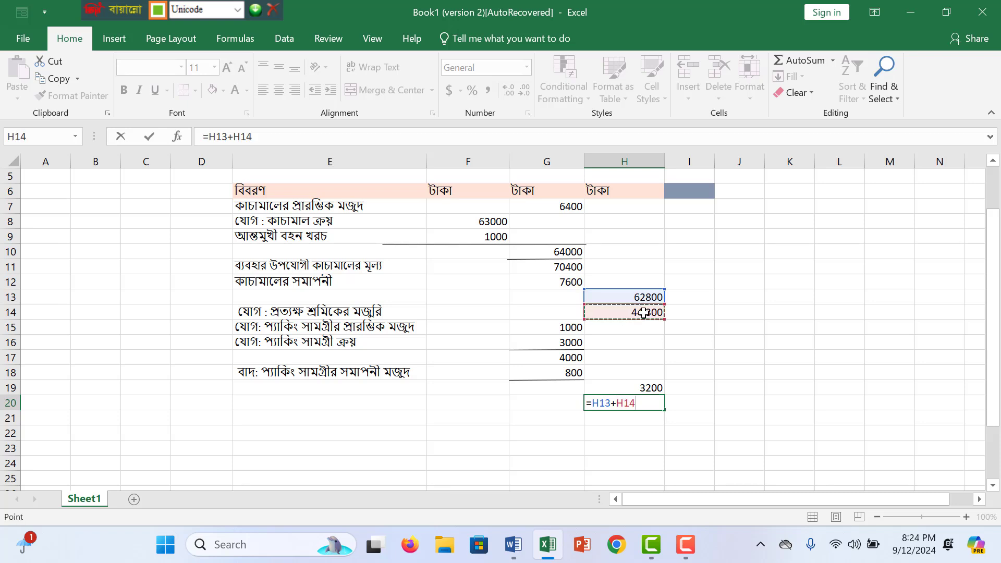
type("+")
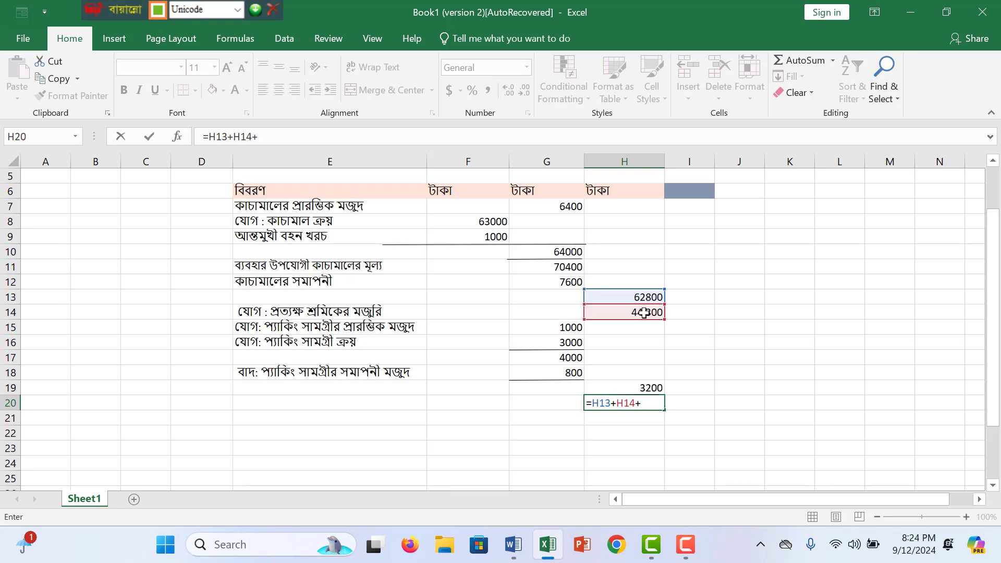
left_click(650, 388)
key("Return")
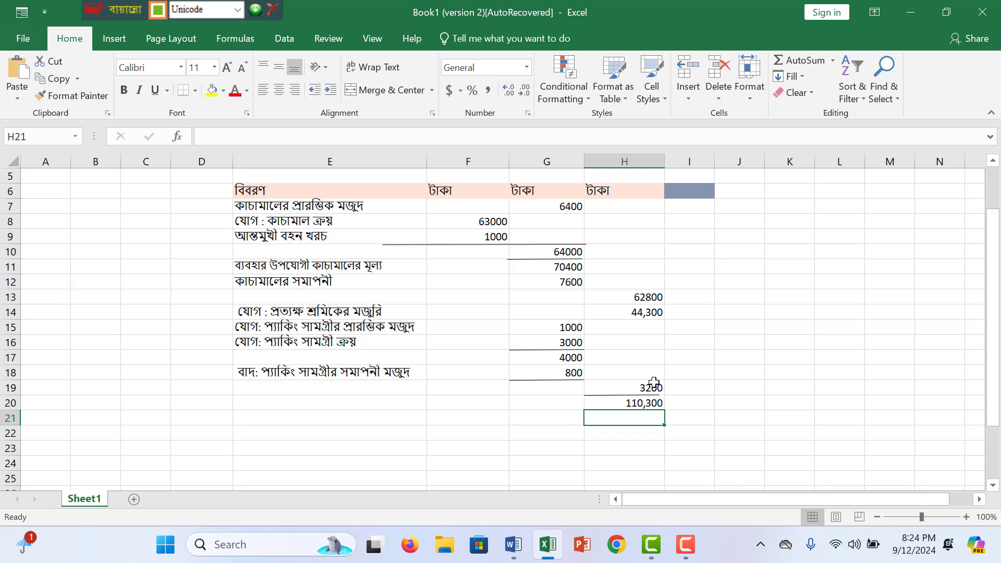
- Label the total in row 20 মুখ্য ব্যয় in cell E20 and align the label to the right
left_click(386, 403)
type("ন")
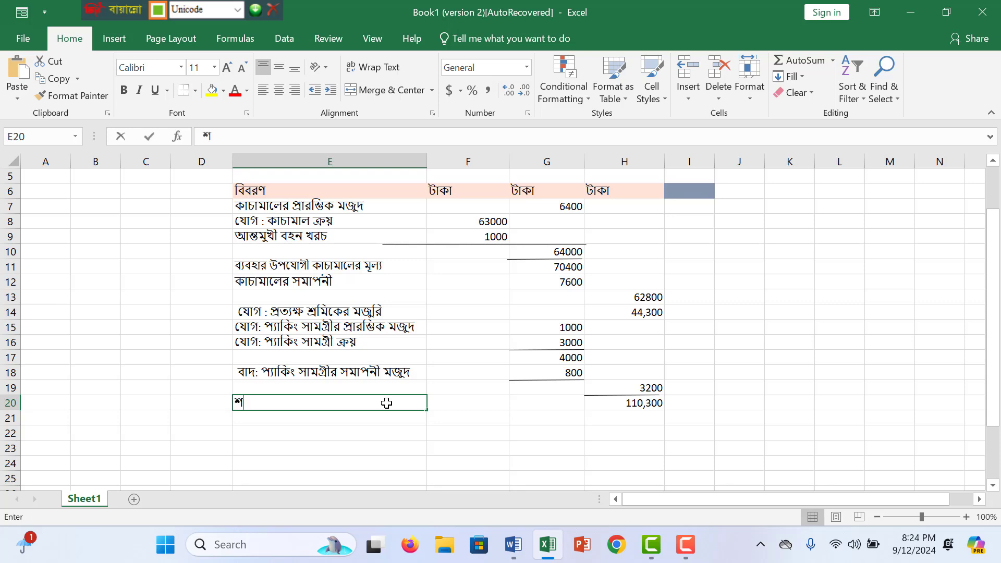
key("BackSpace")
type("ম")
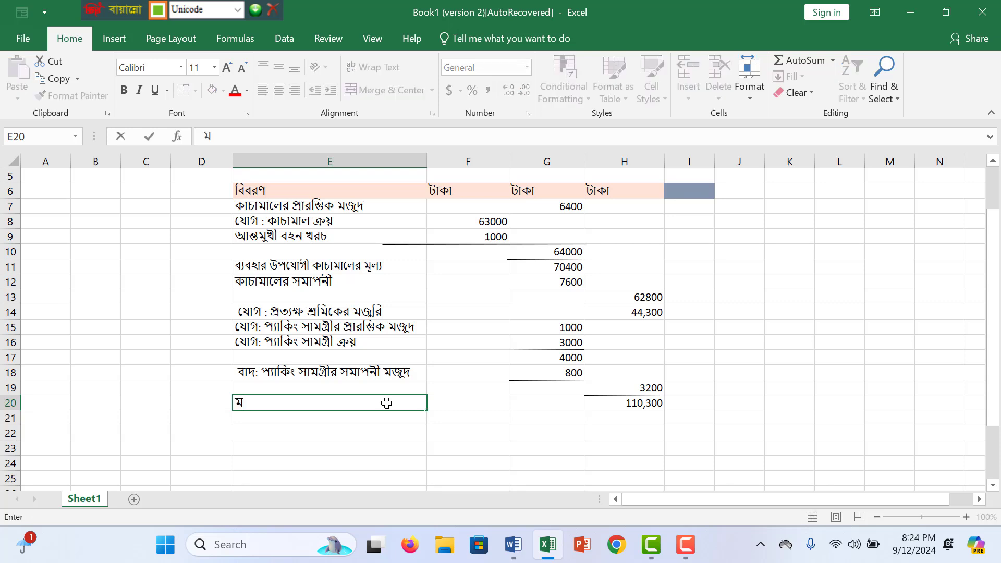
type("ুখ্য ব্যয়")
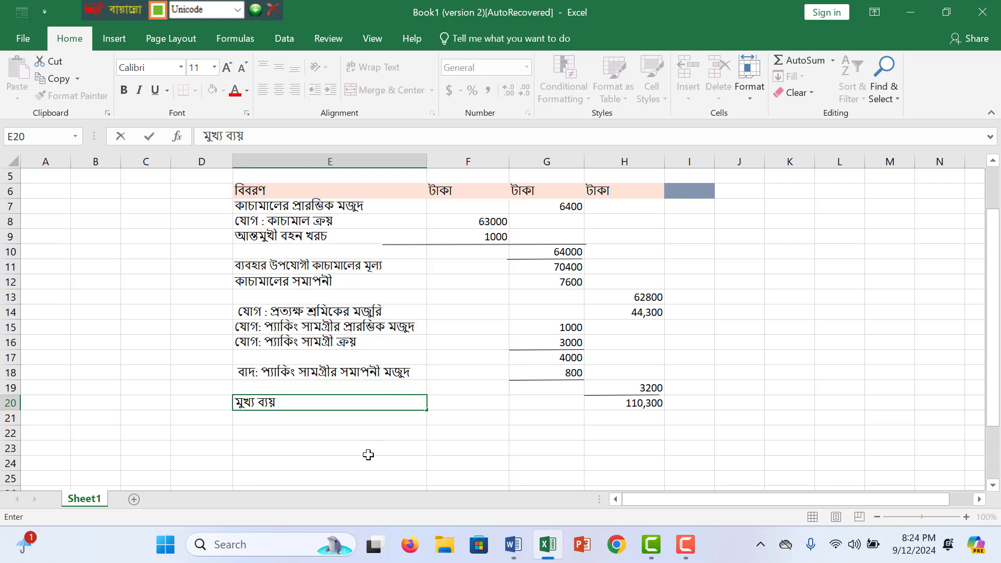
left_click(330, 446)
left_click(309, 406)
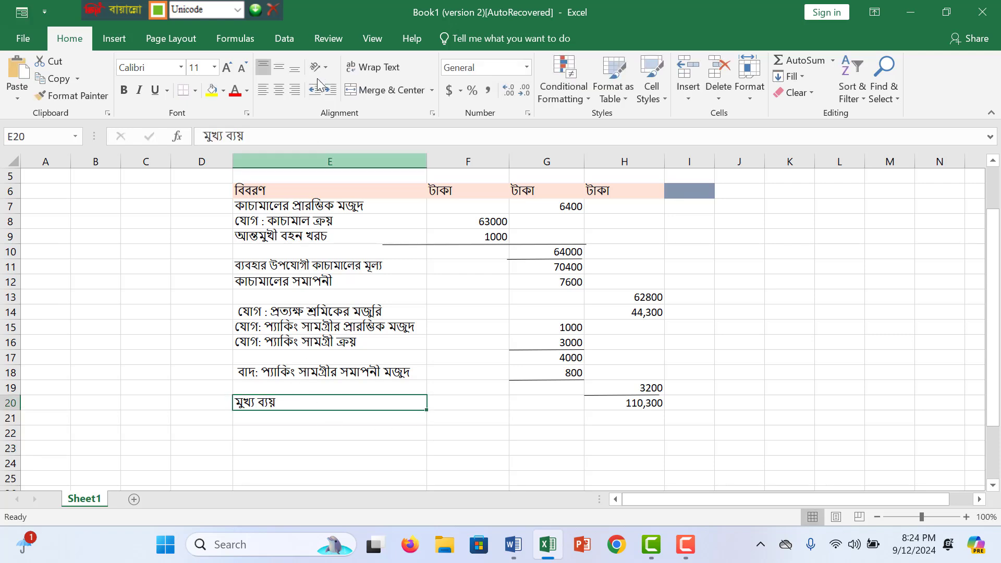
left_click(295, 90)
left_click(541, 432)
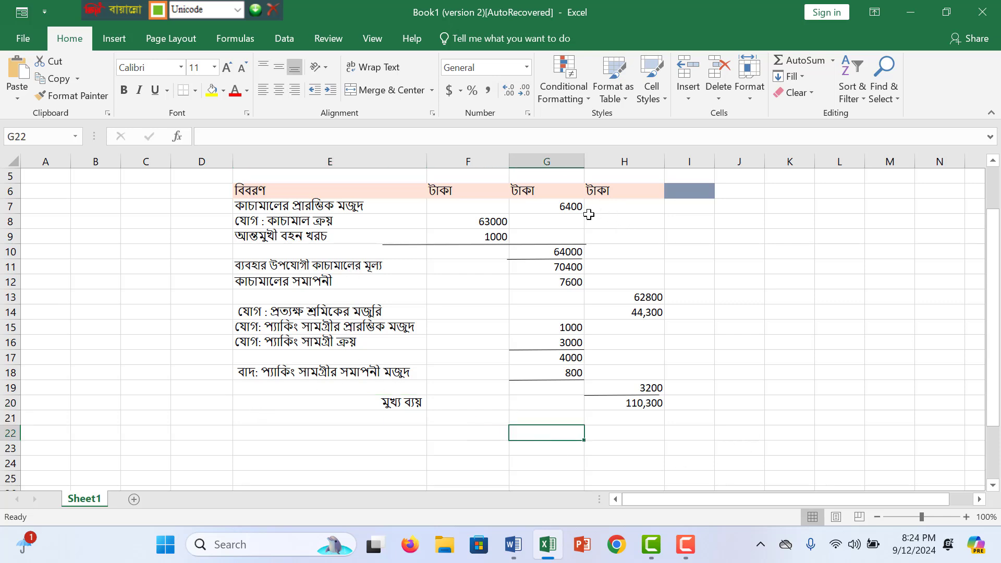
- Add the overhead line যোগ: উপরিখরচ in E21 with the amount 8600 in G21
scroll(525, 424, "down", 4)
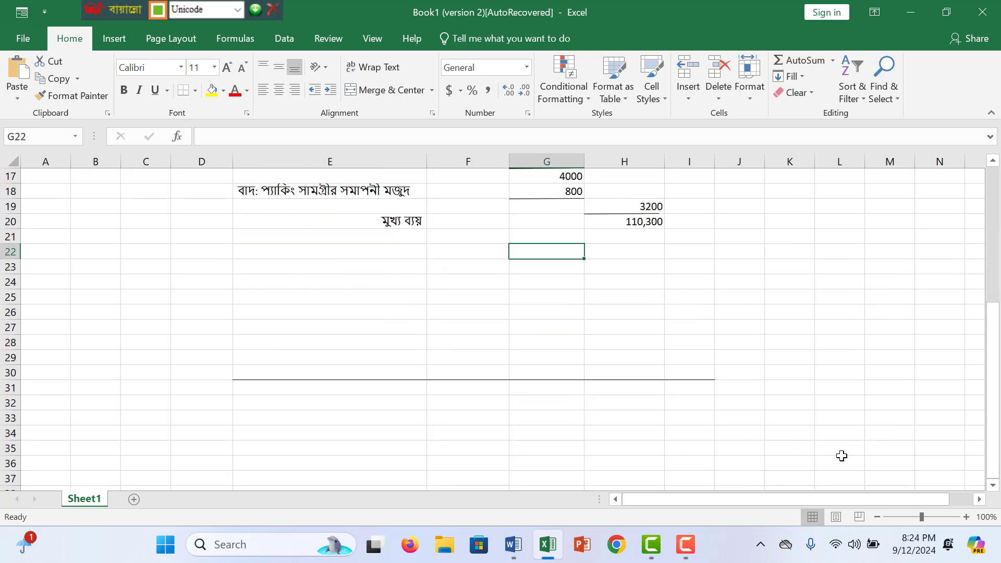
left_click(912, 517)
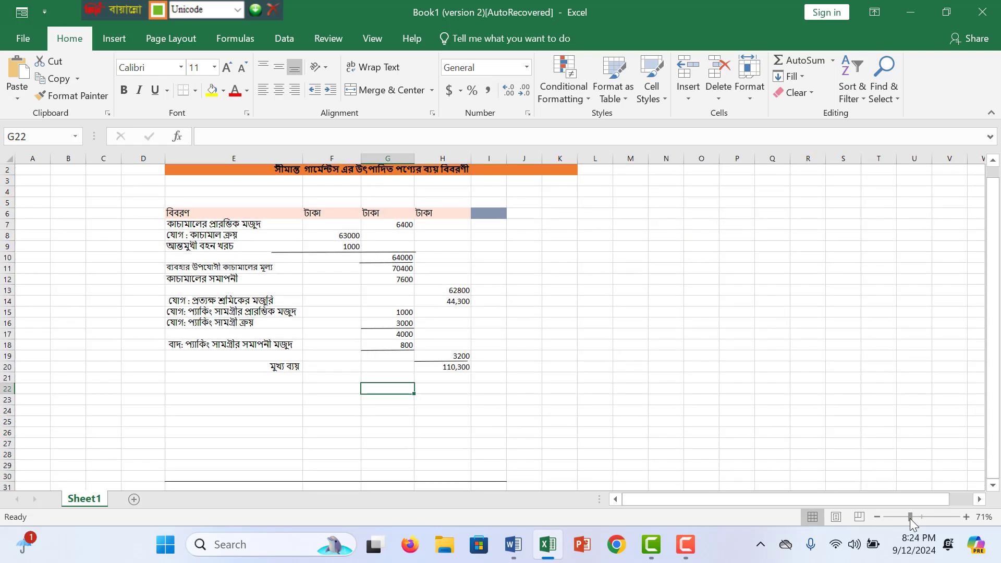
left_click(284, 376)
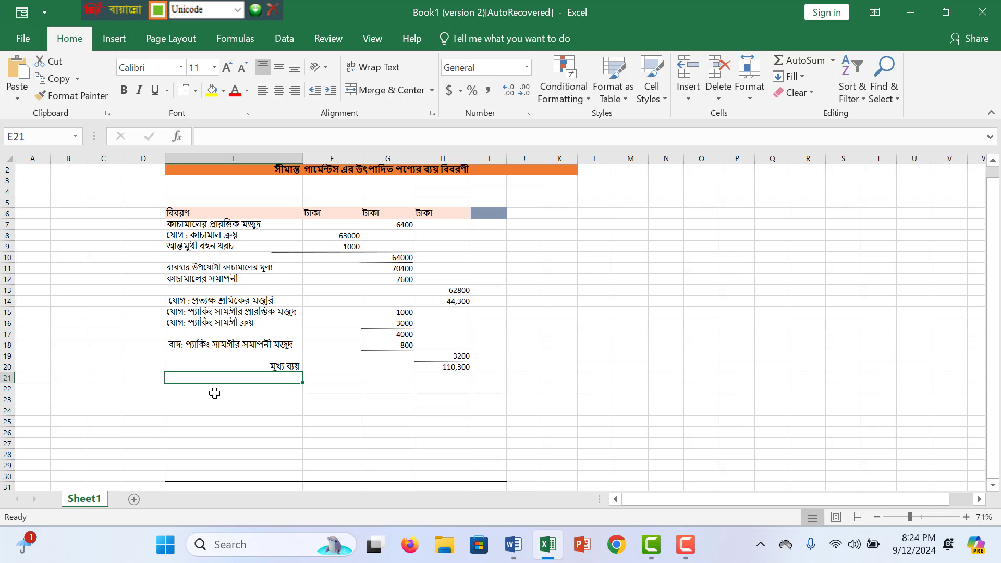
type("র")
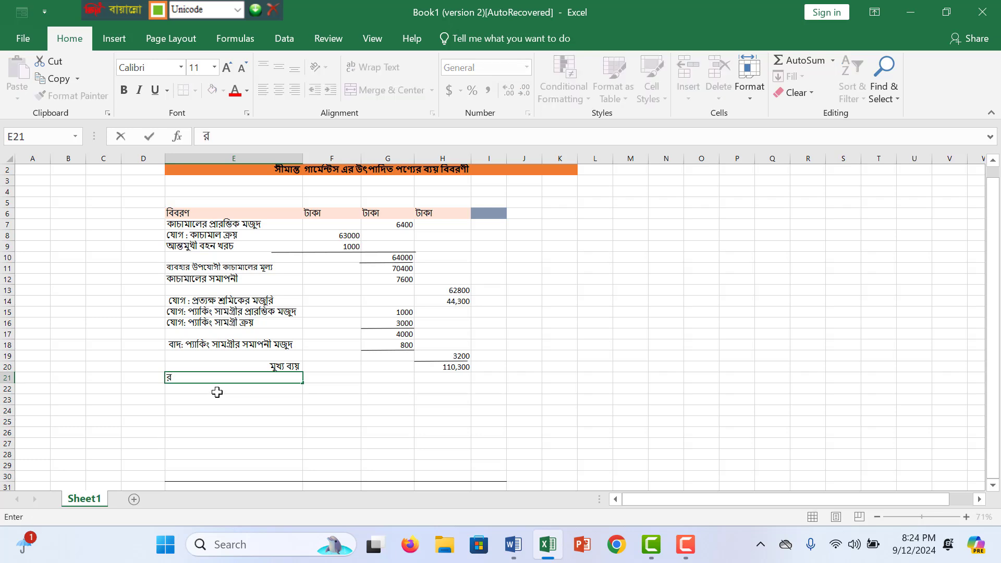
type("যোগ: উপরিখরচ")
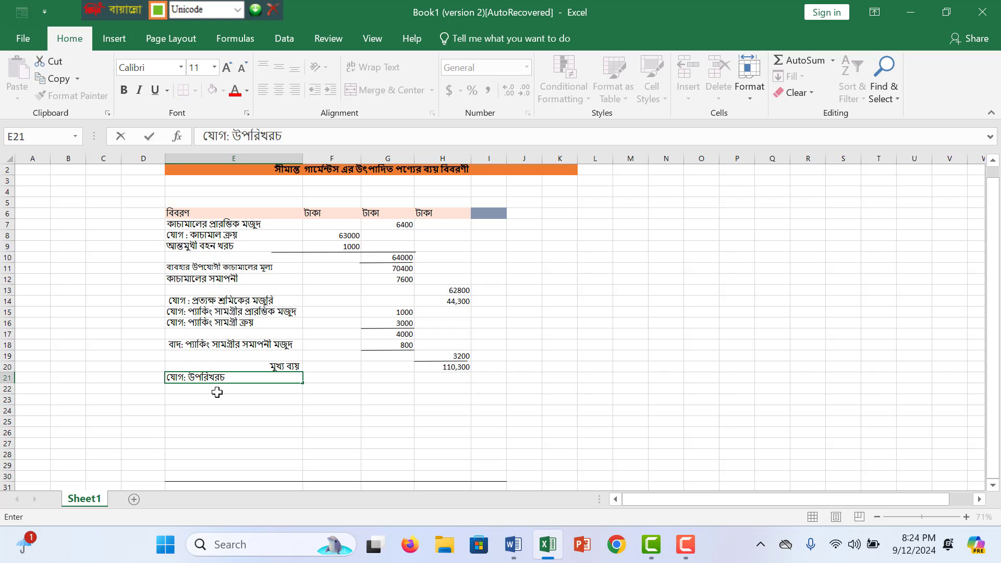
key("Tab")
key("Tab")
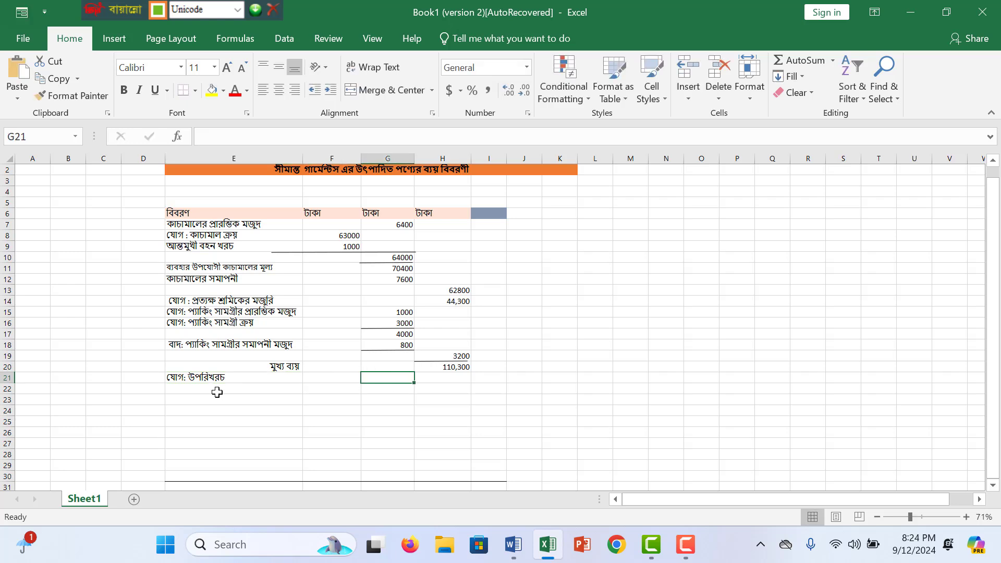
type("8600")
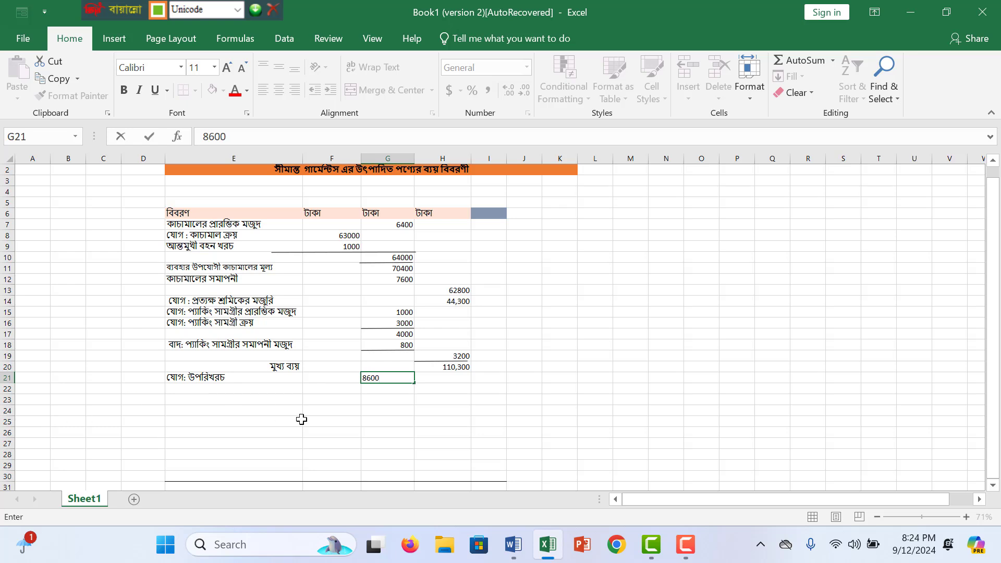
- Add the factory expense line কারখানা খরচ in E22 with the amount 4400 in G22
left_click(245, 390)
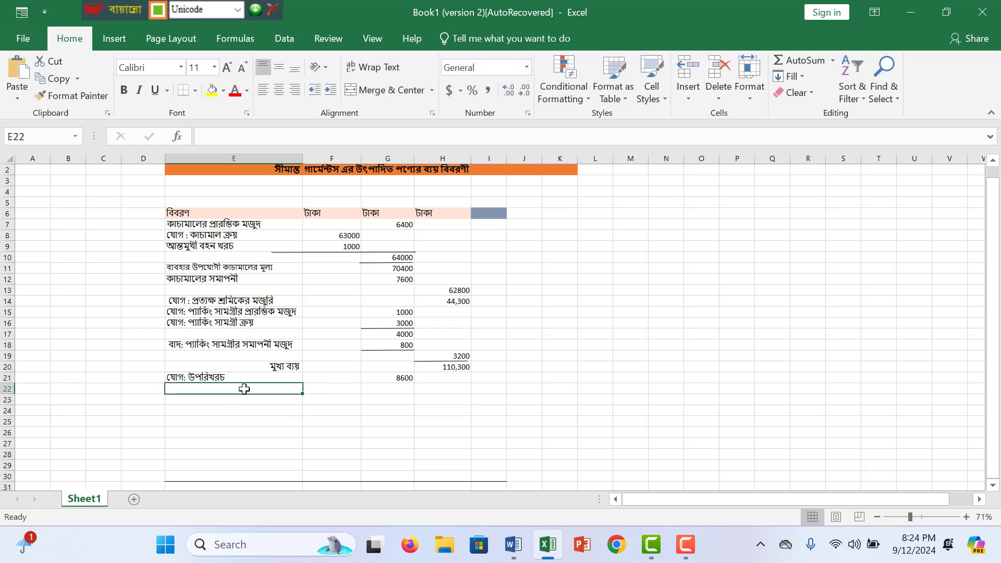
type("কারখা")
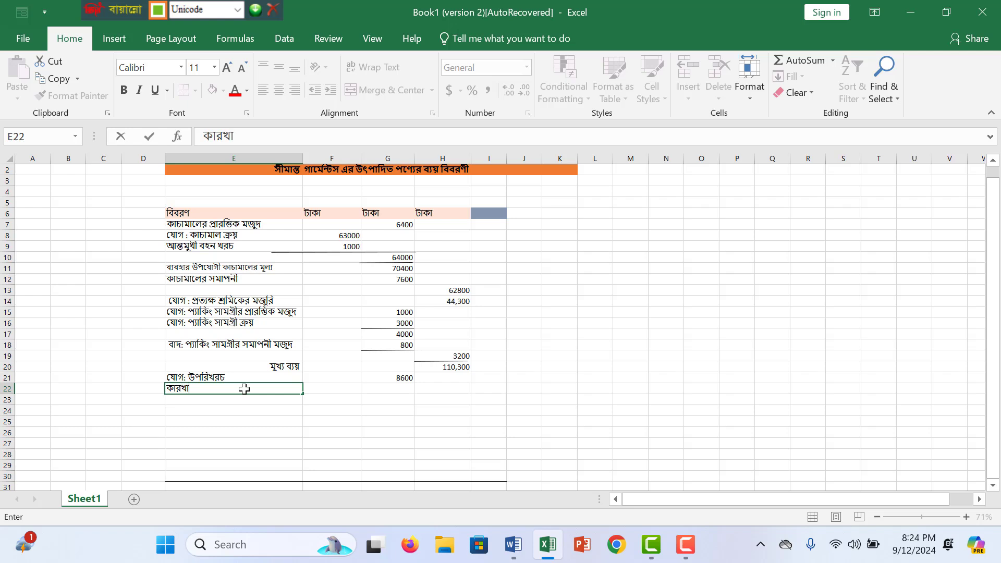
type("না খরচে")
key("BackSpace")
left_click(391, 390)
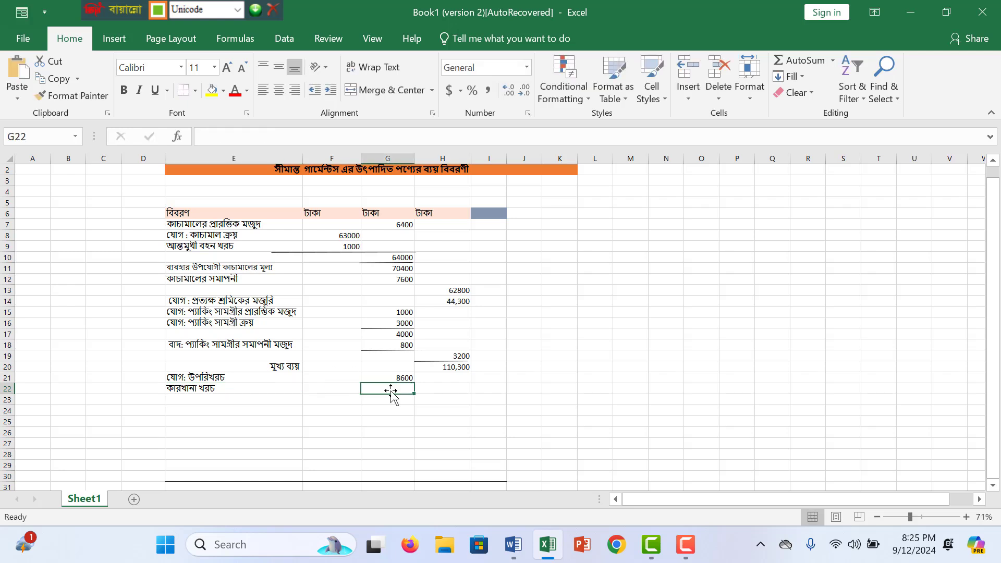
type("4400")
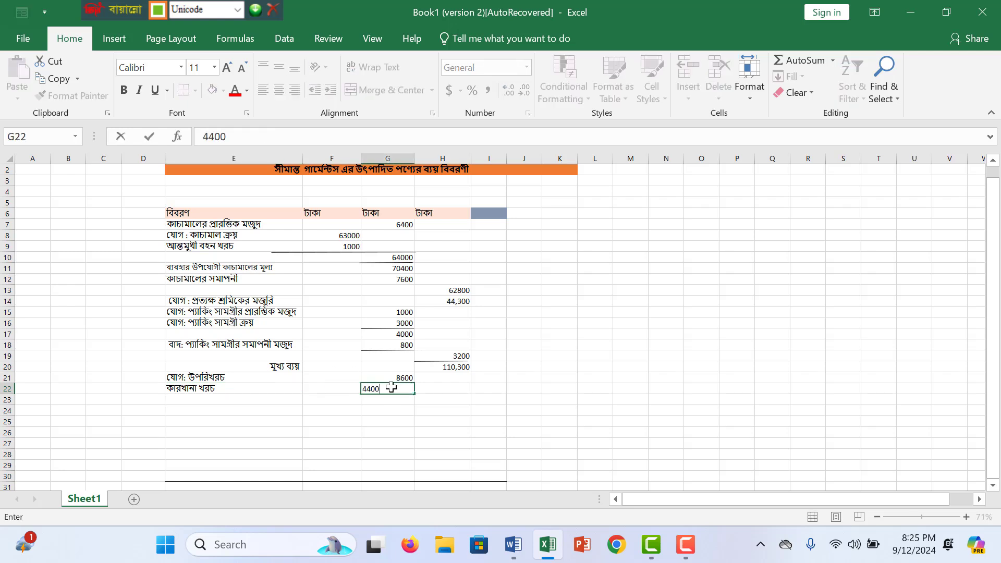
- Enter the factory building repair label কারখানা দালানের মেরামত in cell E23
left_click(233, 400)
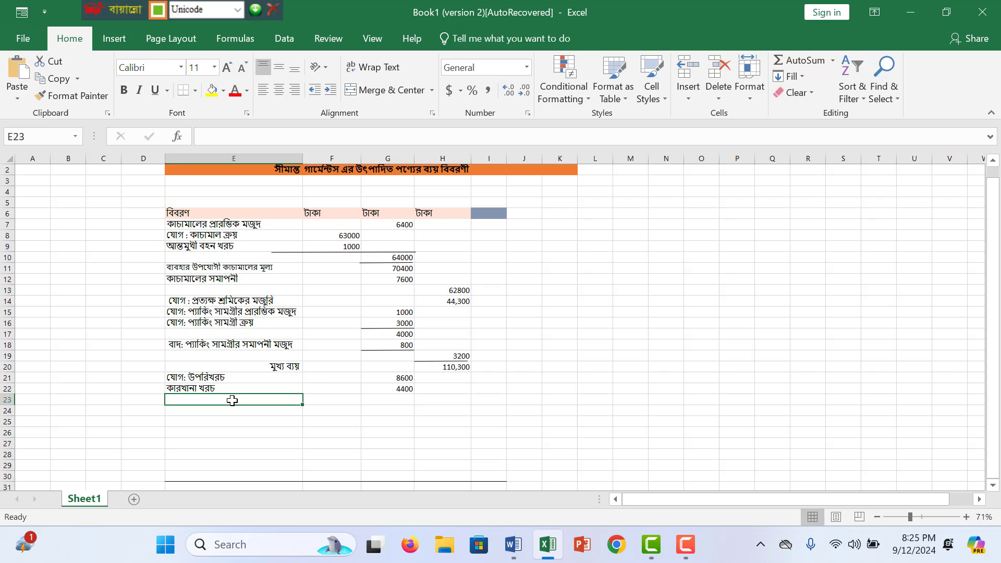
type("কারখানা খরচ")
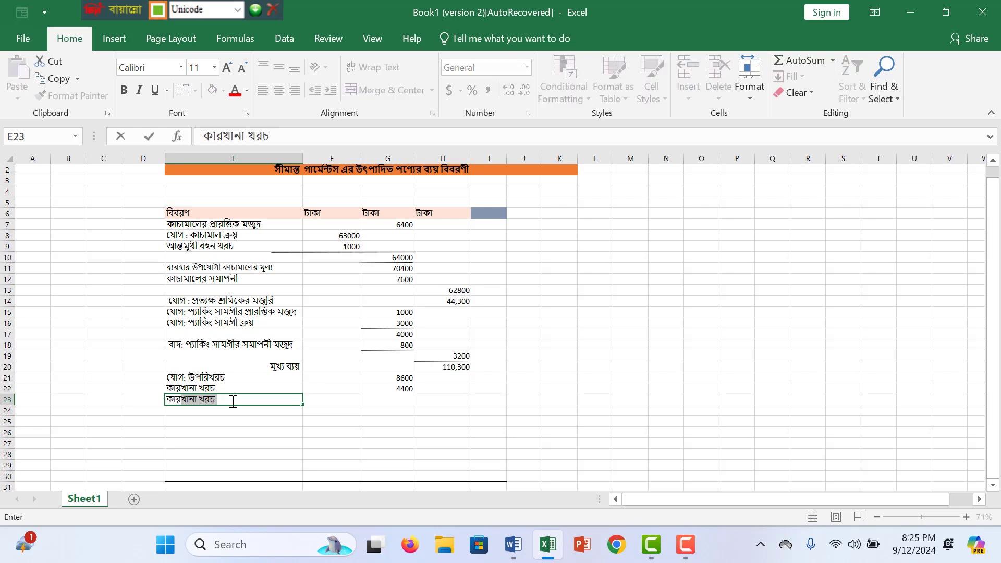
left_click(233, 401)
key("BackSpace")
key("BackSpace")
key("BackSpace")
key("BackSpace")
type("দা")
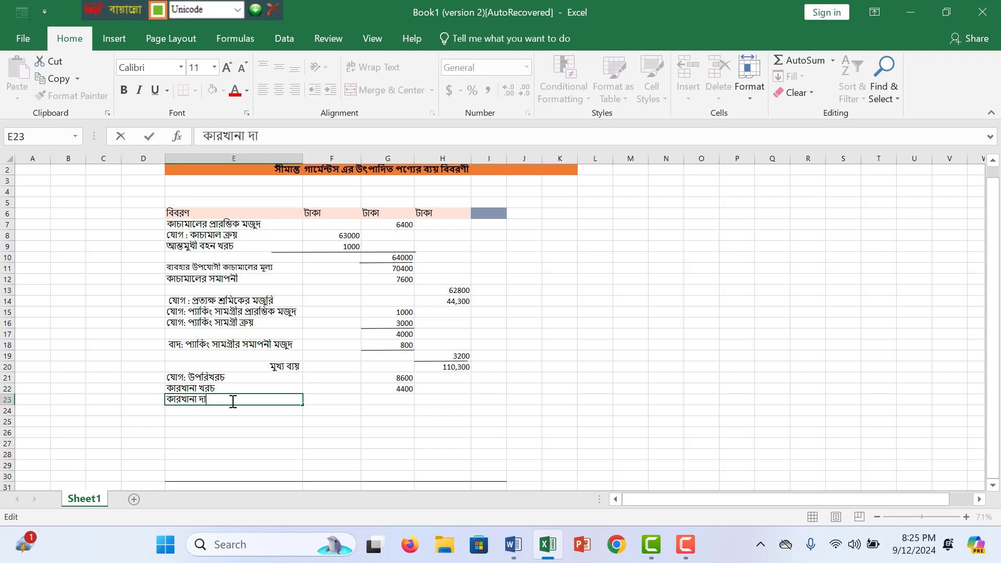
type("লার")
type("নে")
type("র মে")
type("রাম")
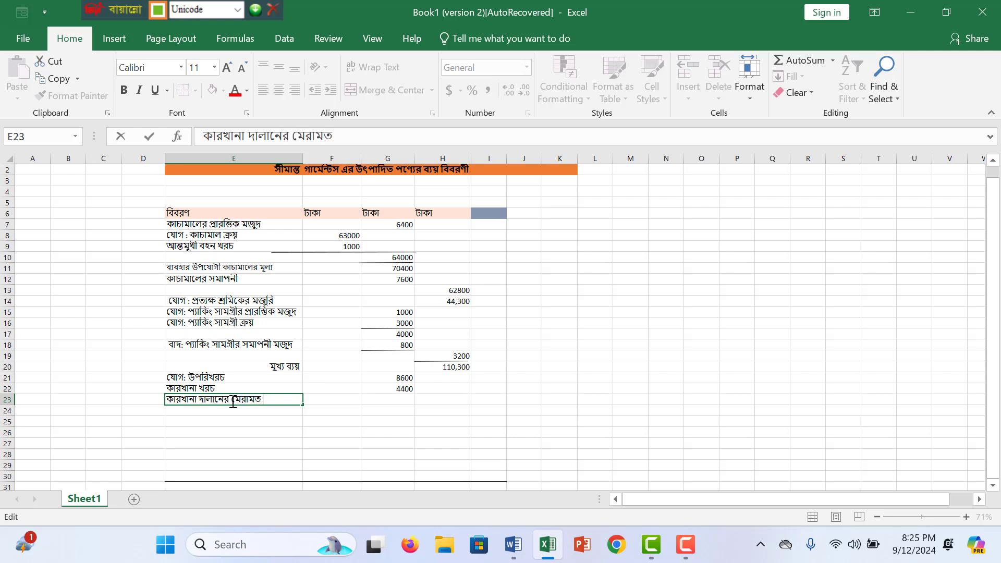
type("ত")
- Enter 2200 in G23 as the amount for the factory building repair
left_click(392, 402)
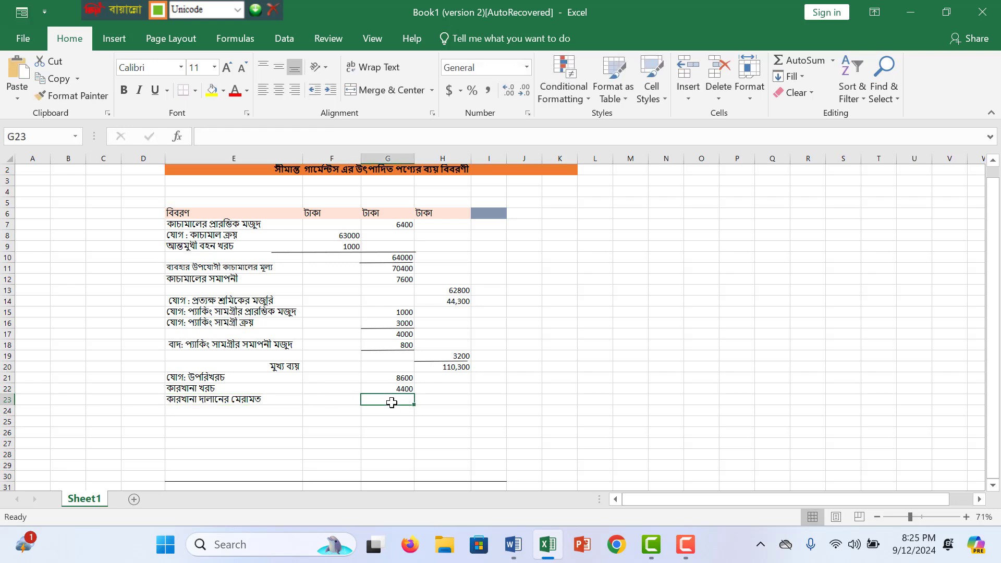
type("22")
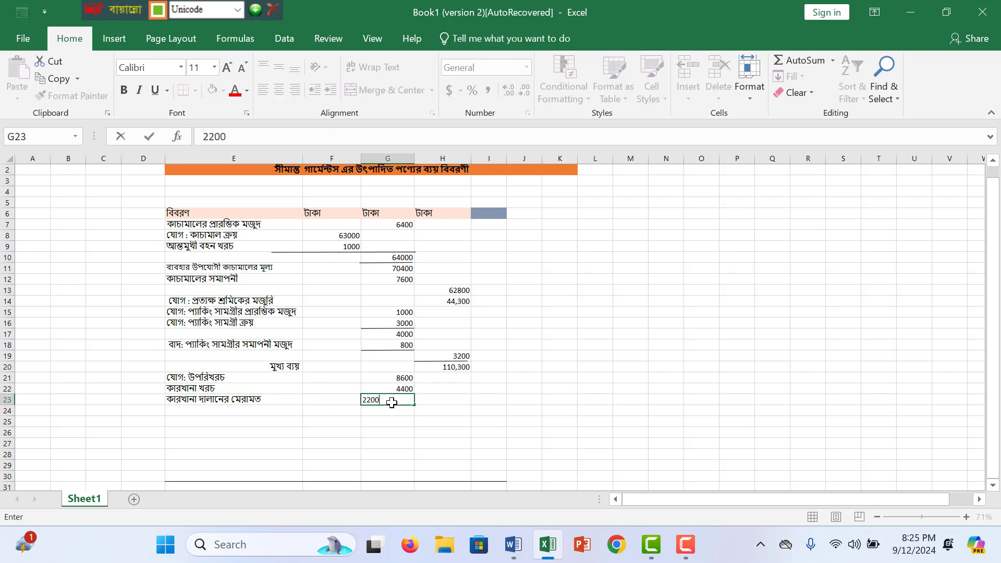
type("00")
key("Return")
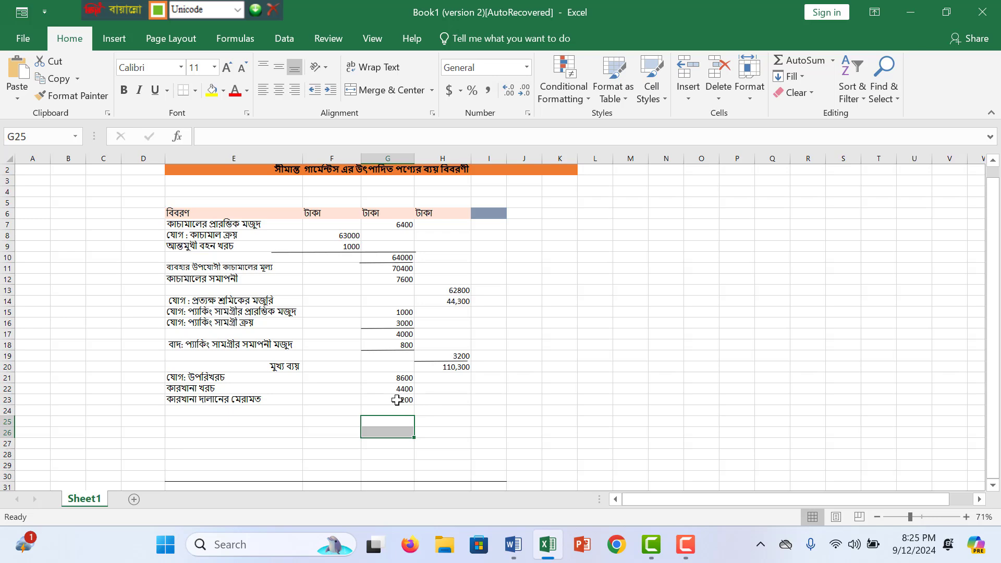
left_click(400, 403)
left_click(922, 517)
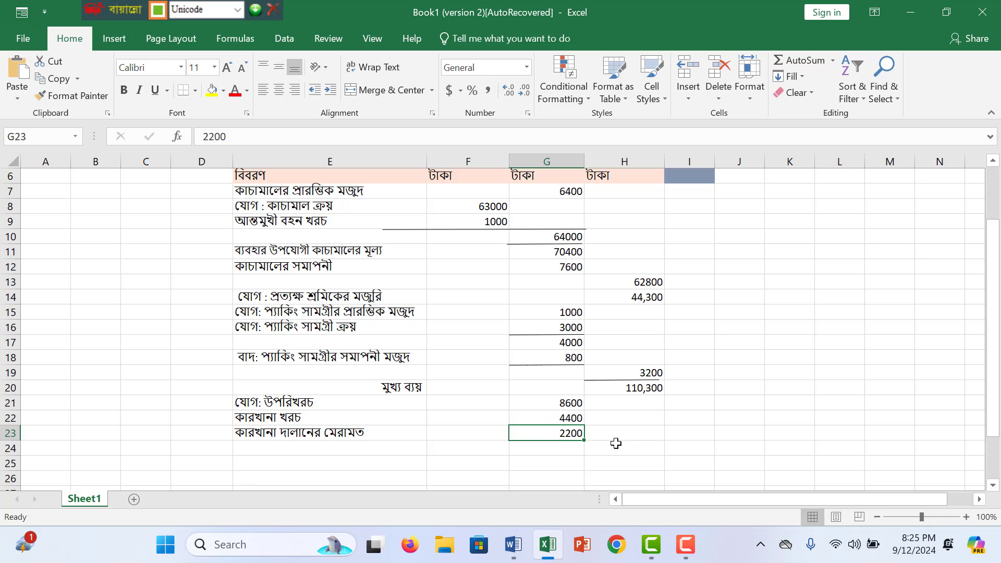
left_click(635, 437)
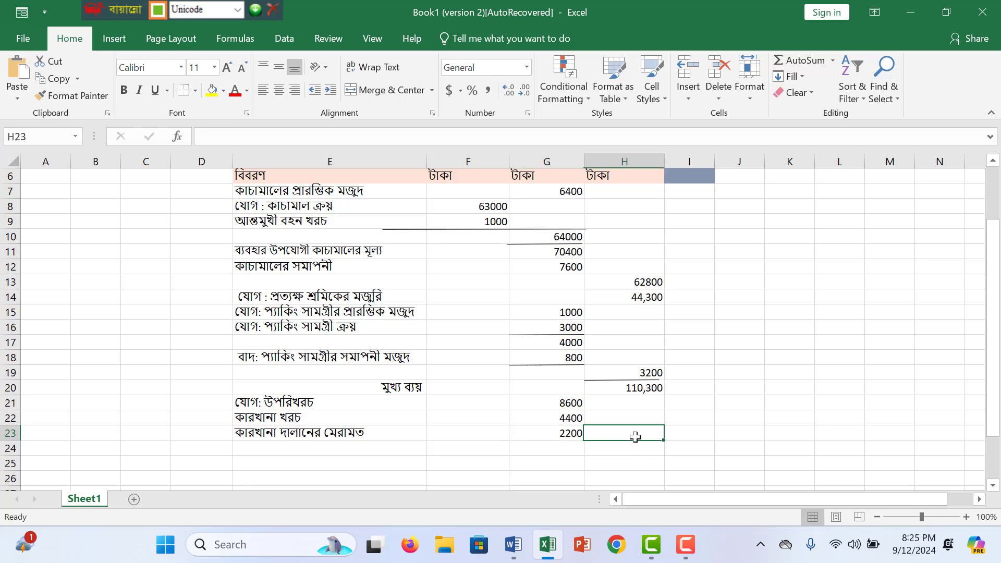
left_click(626, 452)
type("=ু")
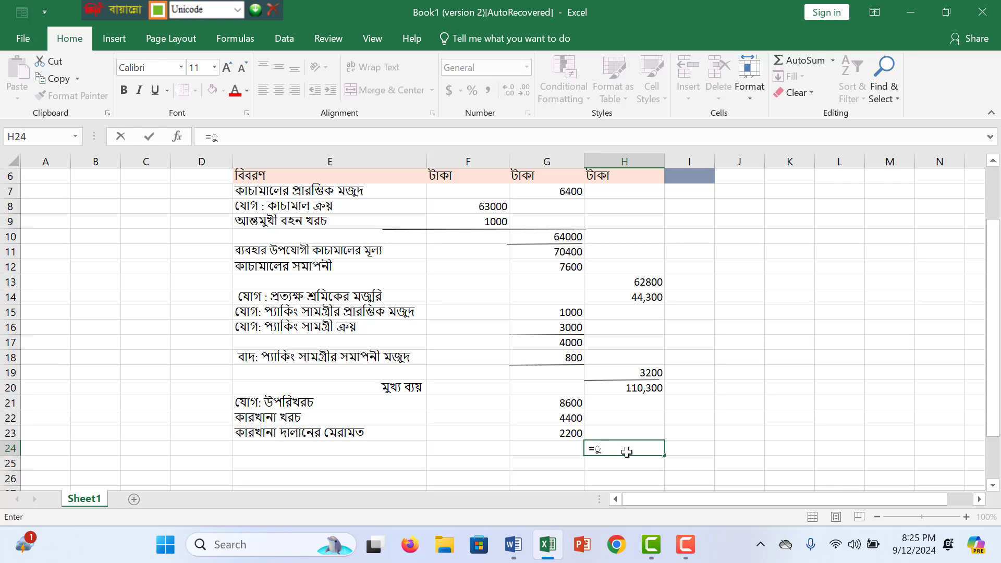
key("BackSpace")
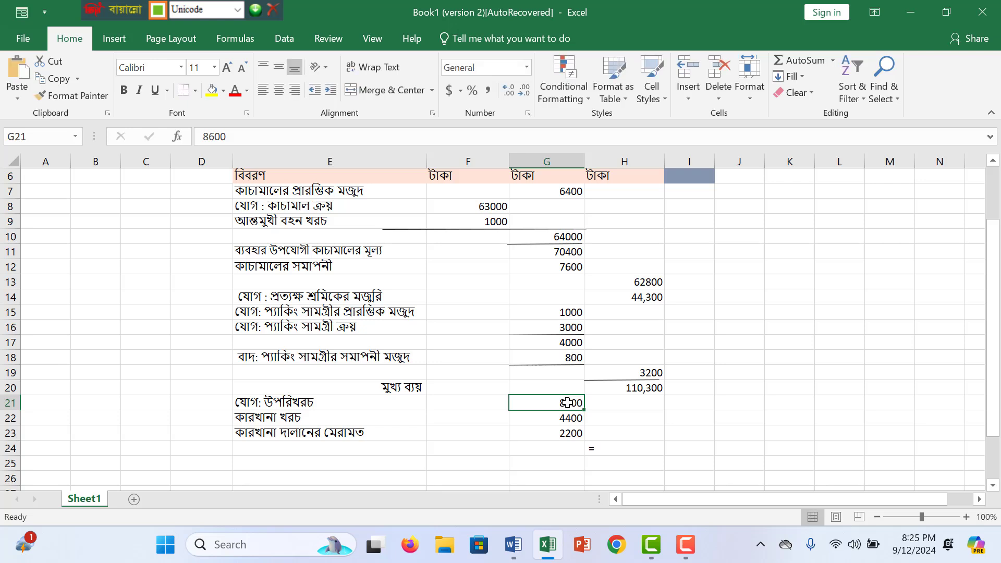
double_click(594, 444)
key("Escape")
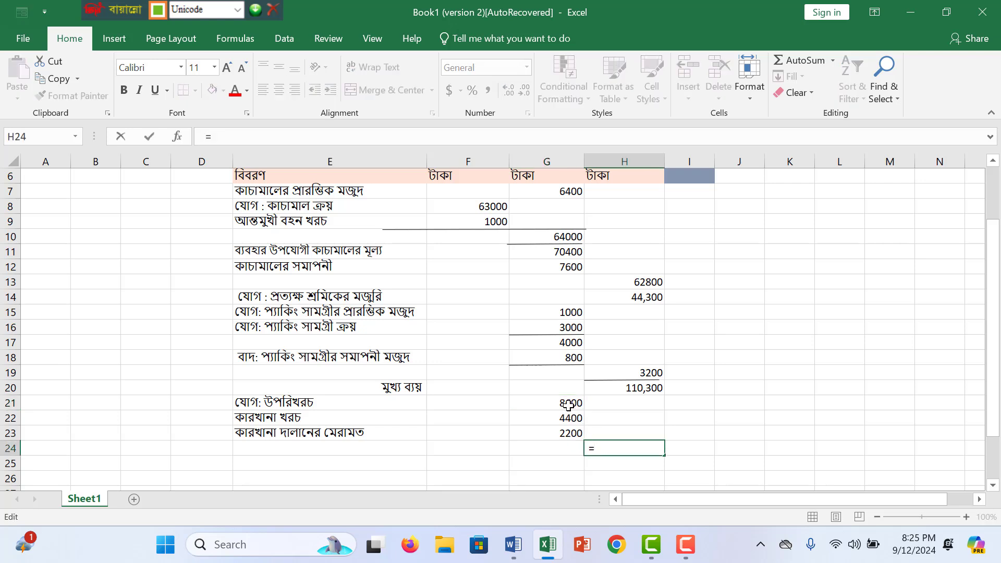
left_click(569, 406)
left_click(597, 451)
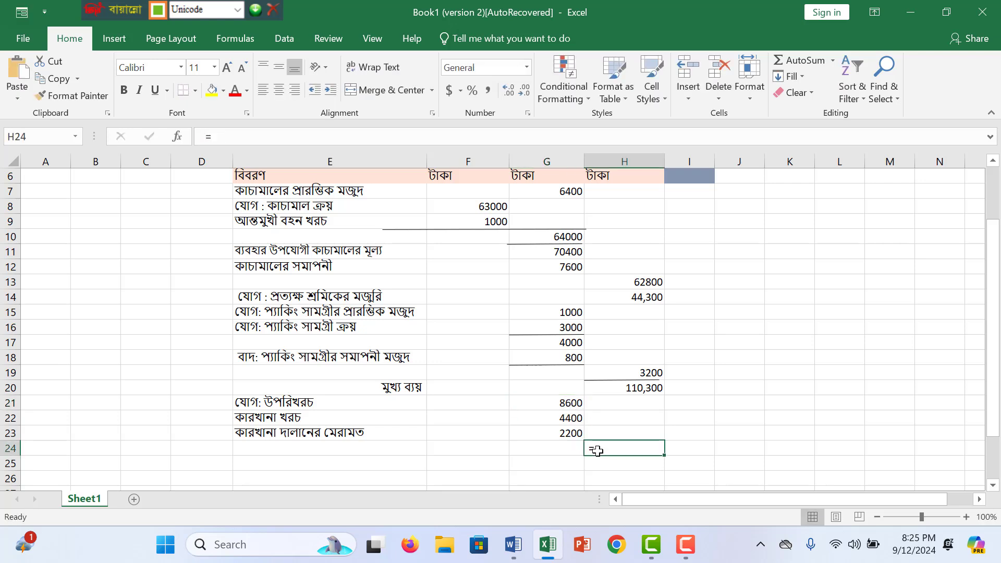
- Try to total the three overhead amounts in H24 as =8600+4400+2200, and clear that entry
type("=")
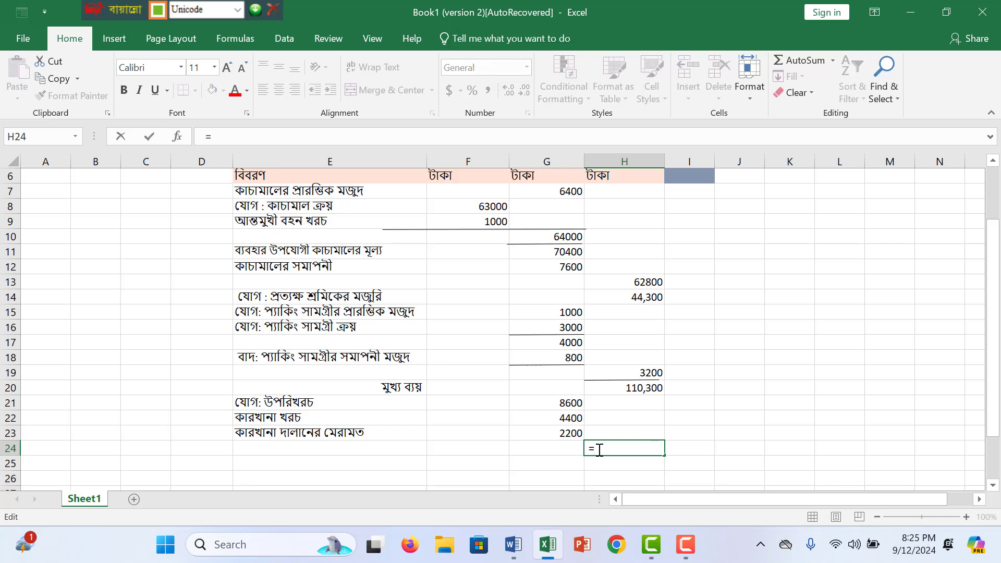
type("8600+")
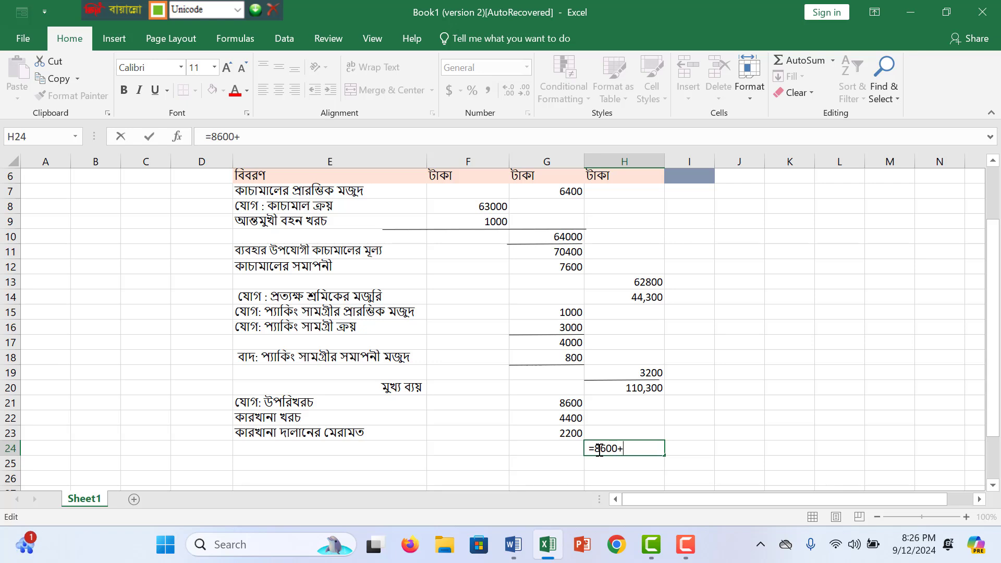
type("4400+2200")
key("Return")
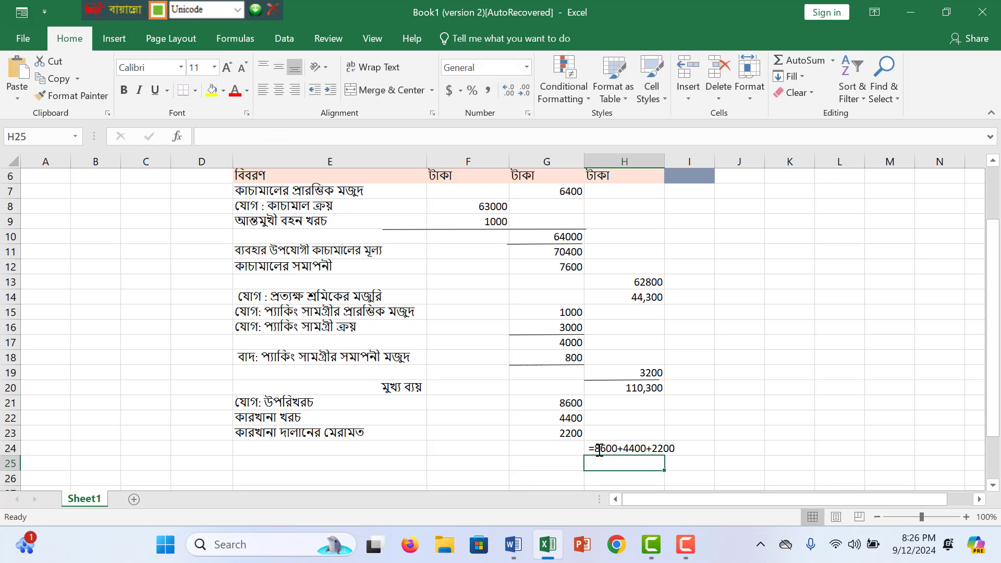
left_click(599, 449)
double_click(598, 449)
left_click_drag(675, 449, 587, 456)
key("Delete")
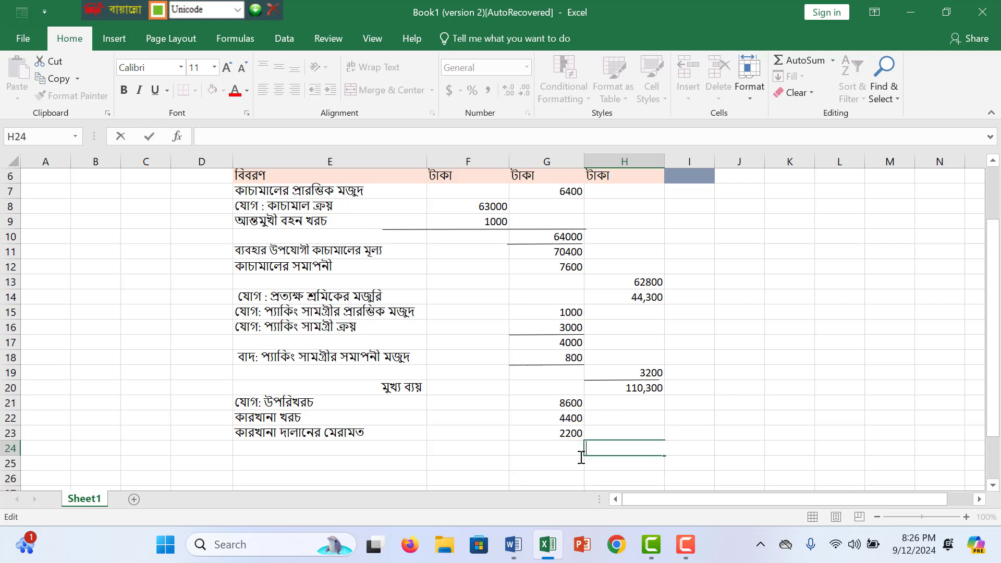
- Total the three overhead amounts in H24 with the formula =G21+G22+G23
type("=")
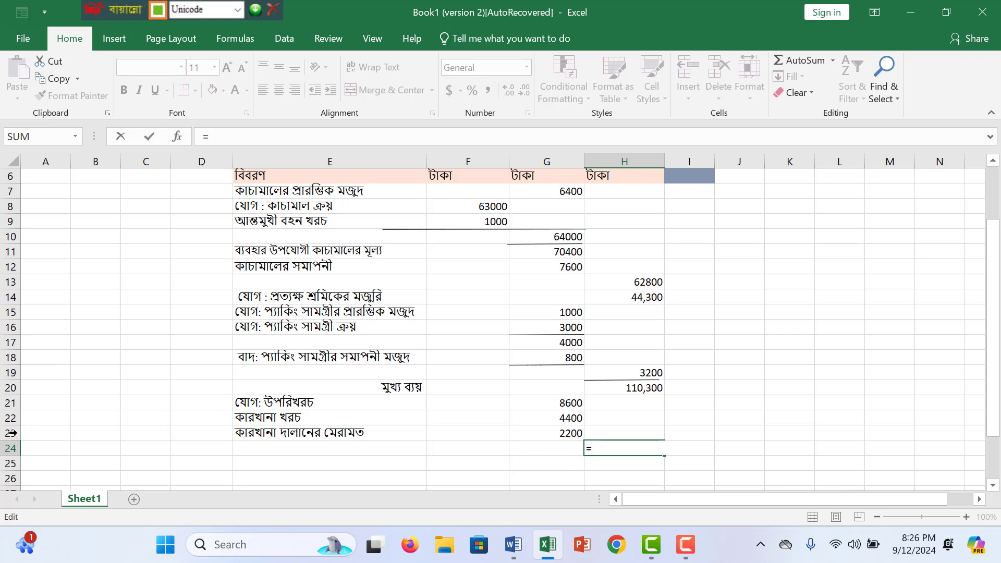
left_click(83, 342)
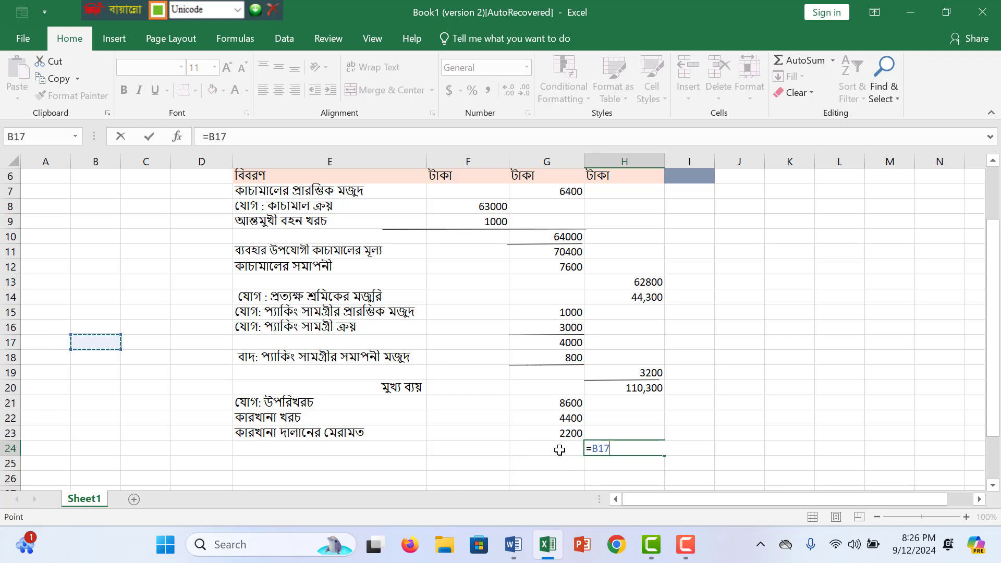
left_click_drag(611, 449, 592, 449)
key("BackSpace")
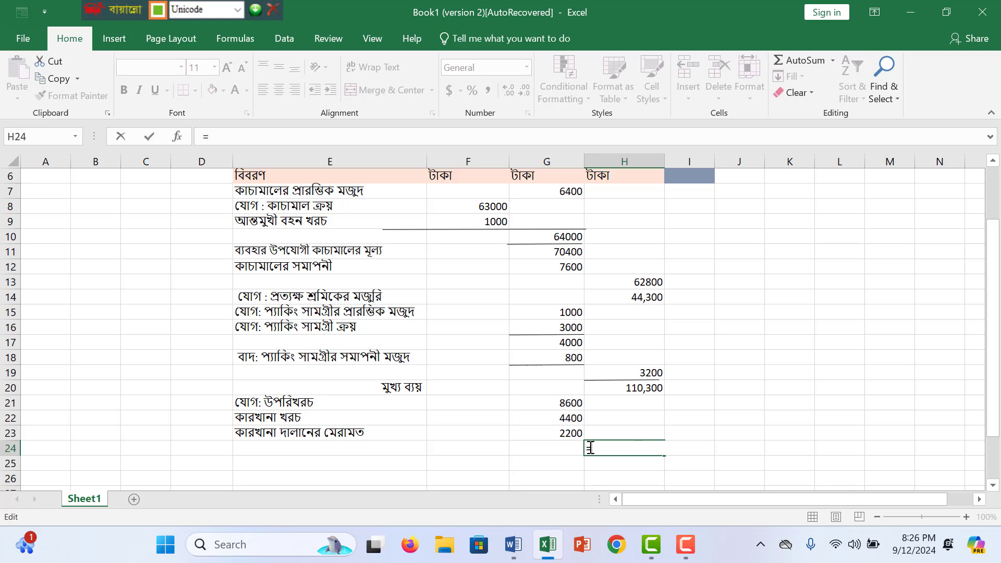
left_click(568, 399)
type("+")
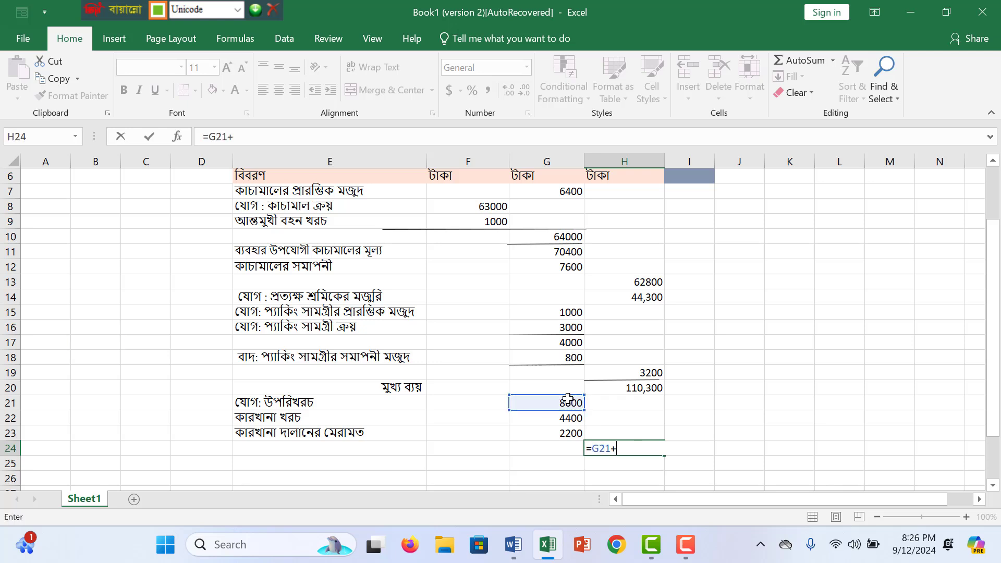
left_click(570, 418)
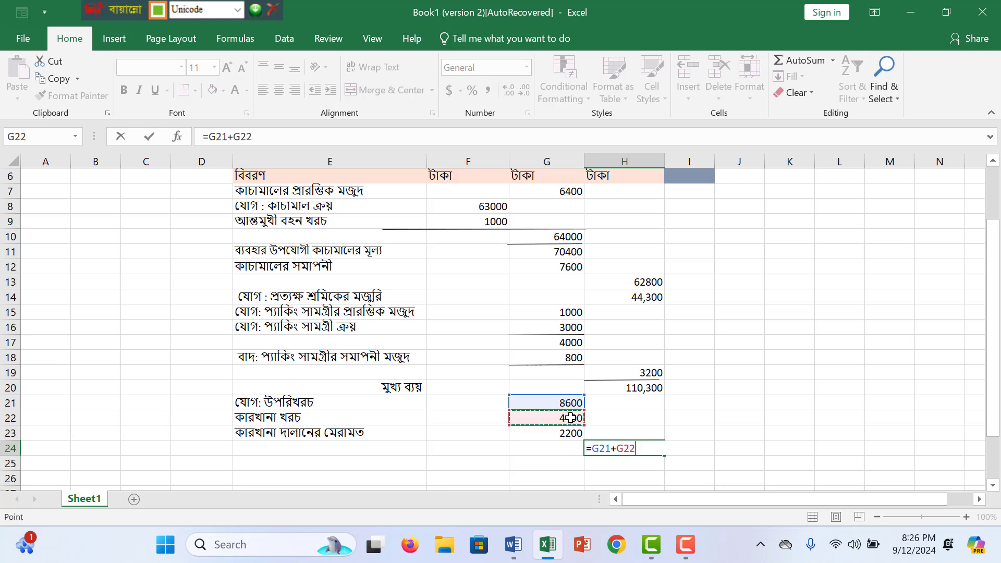
type("+")
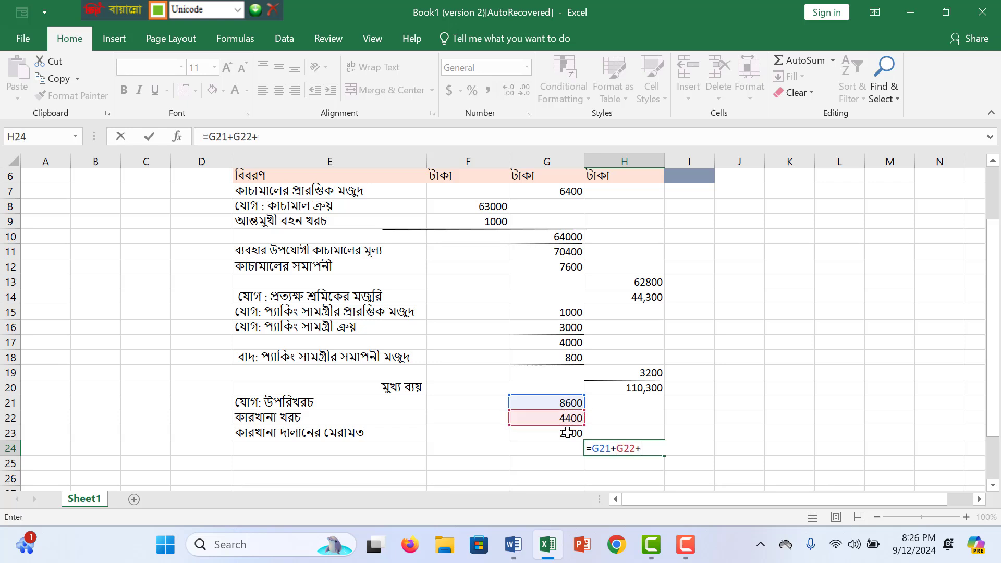
left_click(567, 432)
key("Return")
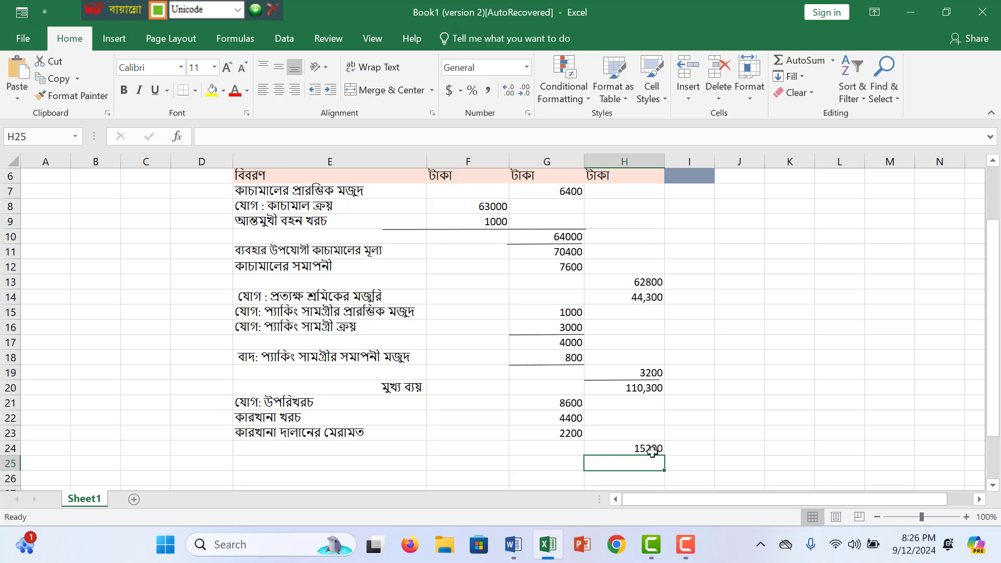
- Enter the production cost label উৎপাদন ব্যয় in cell E25
scroll(309, 452, "down", 4)
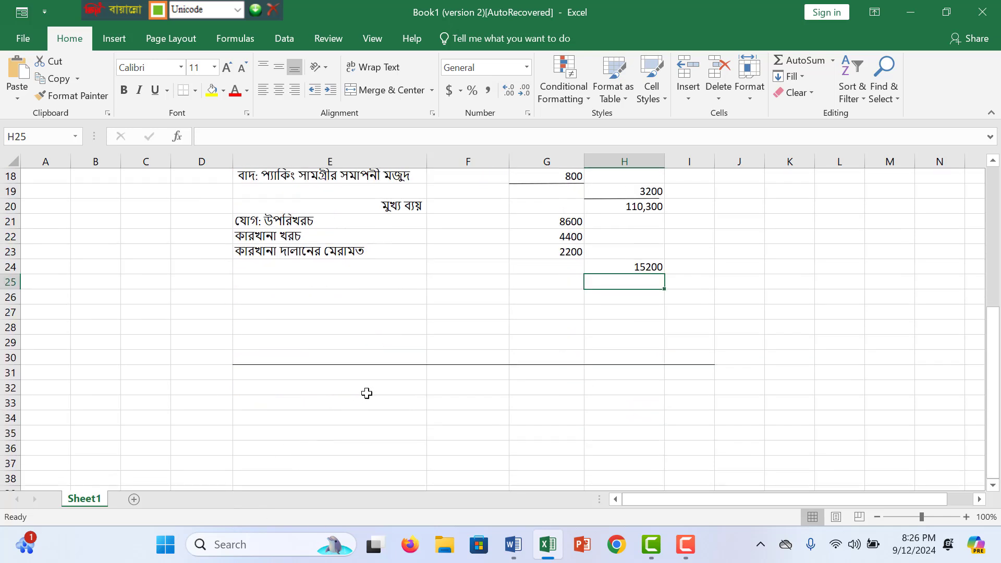
left_click(375, 284)
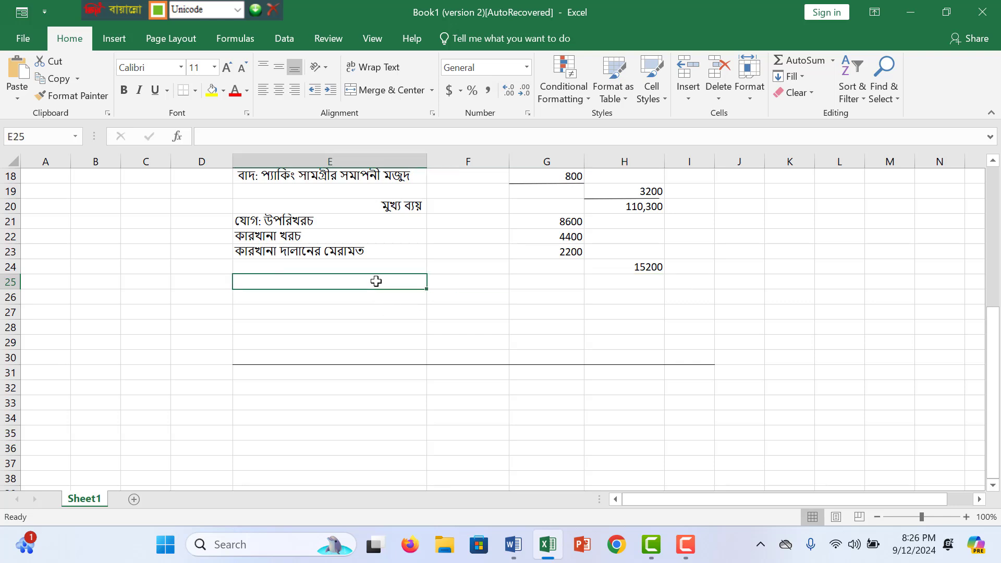
type("উ")
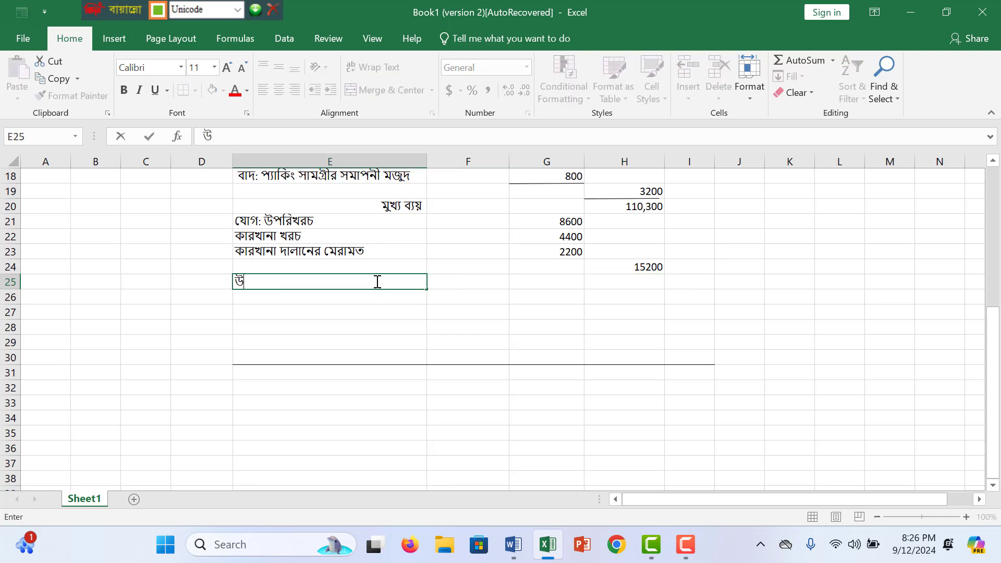
type("ৎপাদন ক")
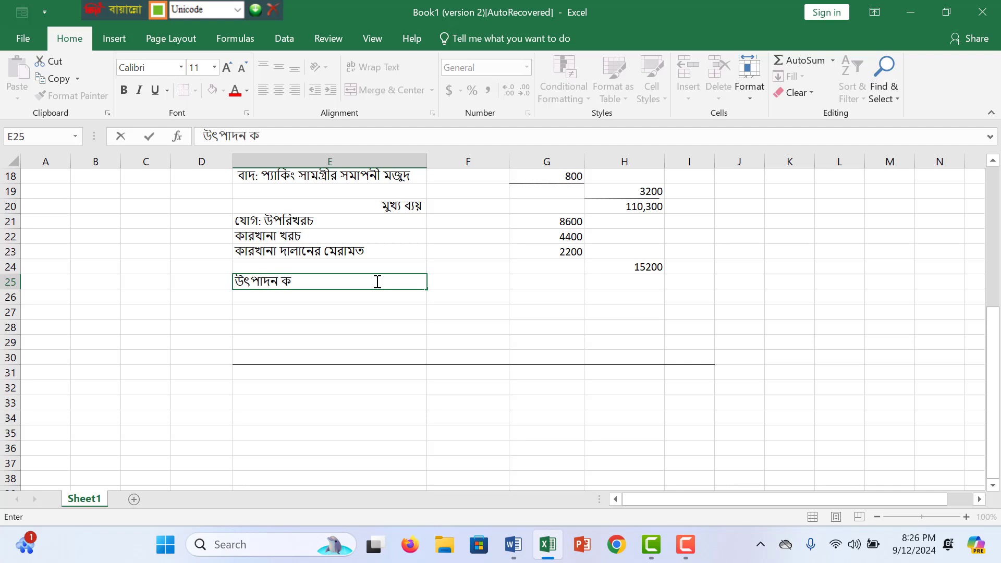
key("BackSpace")
type("ভ")
key("BackSpace")
type("ব্যয়")
key("Tab")
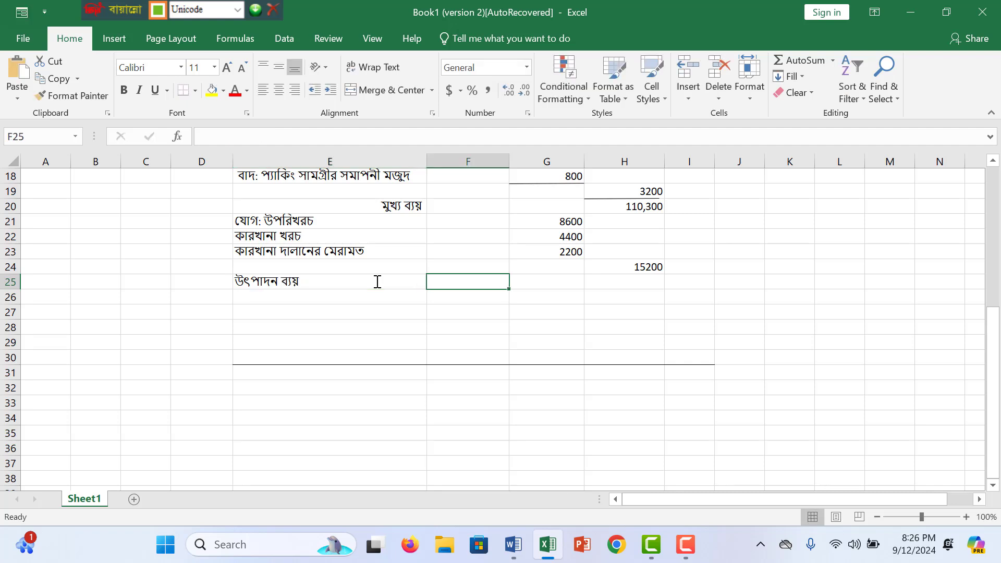
- Copy the subtotal line below G18 and paste it beneath the overhead total in H24
key("Right")
key("Right")
key("Right")
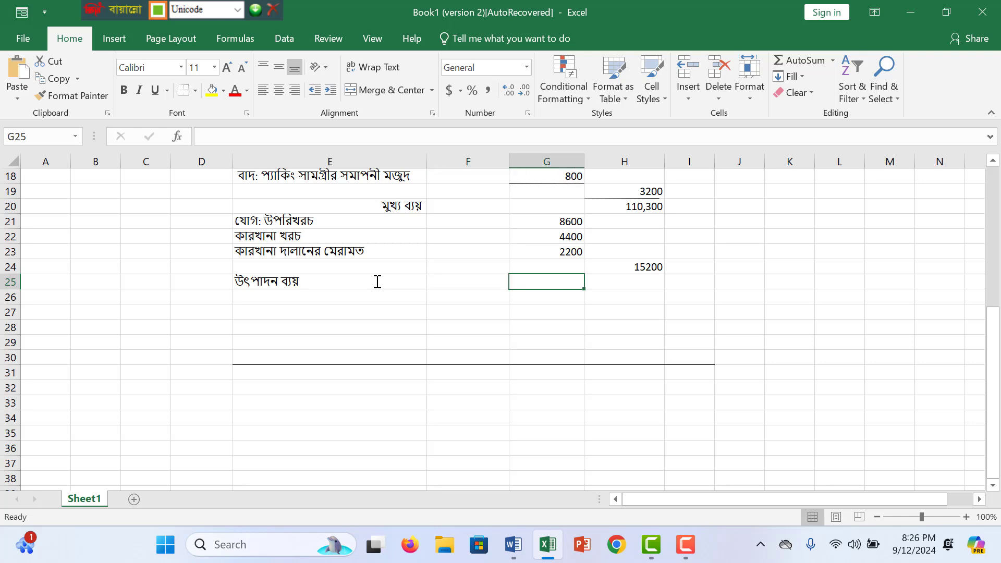
key("Left")
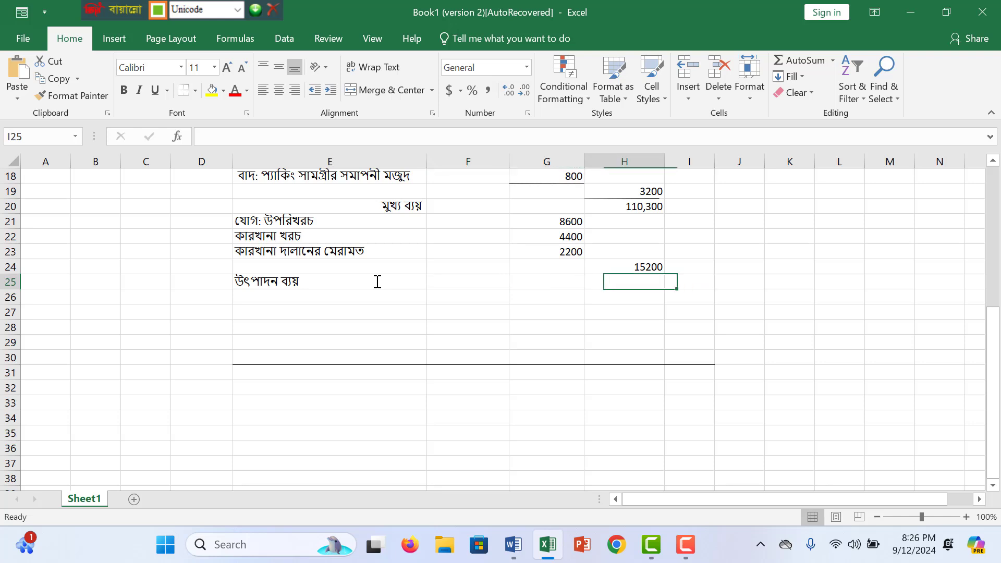
left_click(523, 184)
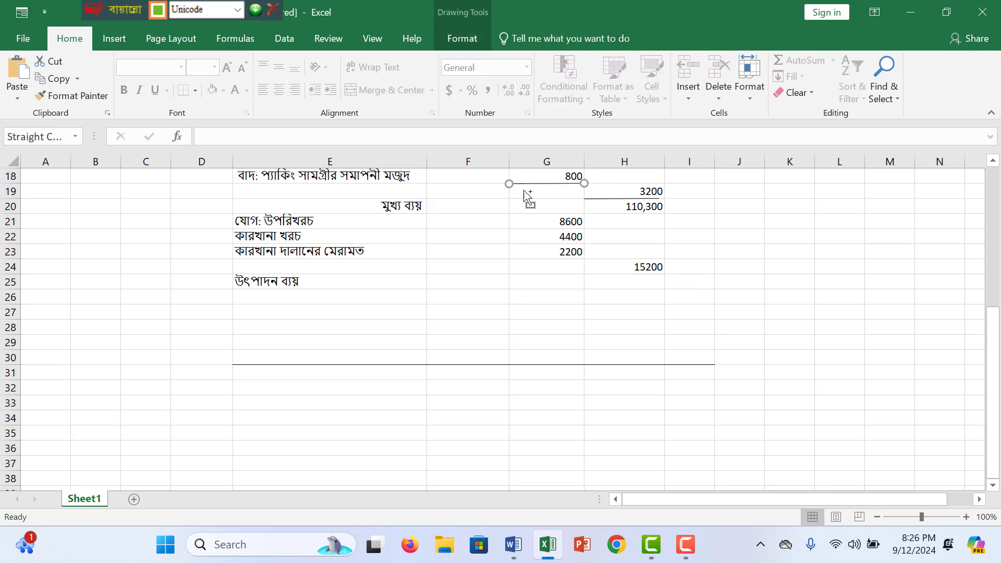
left_click(632, 279)
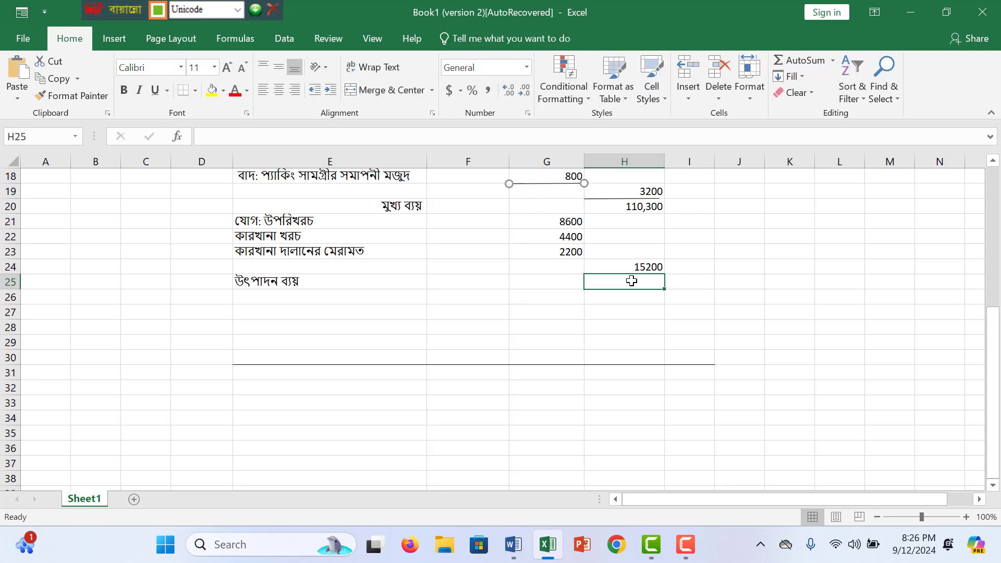
key("ctrl+v")
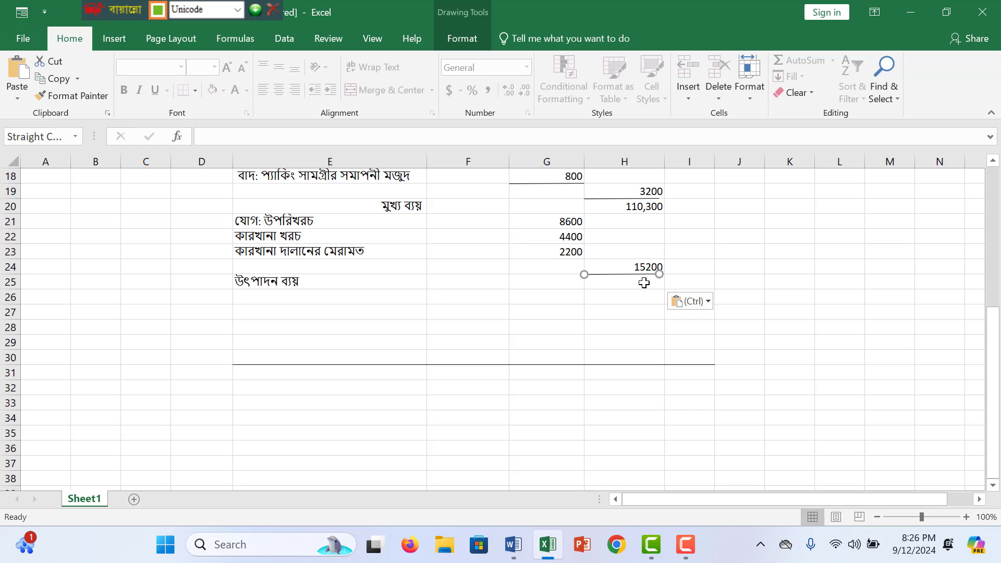
- Calculate the production cost in H25 by adding prime cost and overhead total with the formula =H20+H24
left_click(645, 282)
type("=")
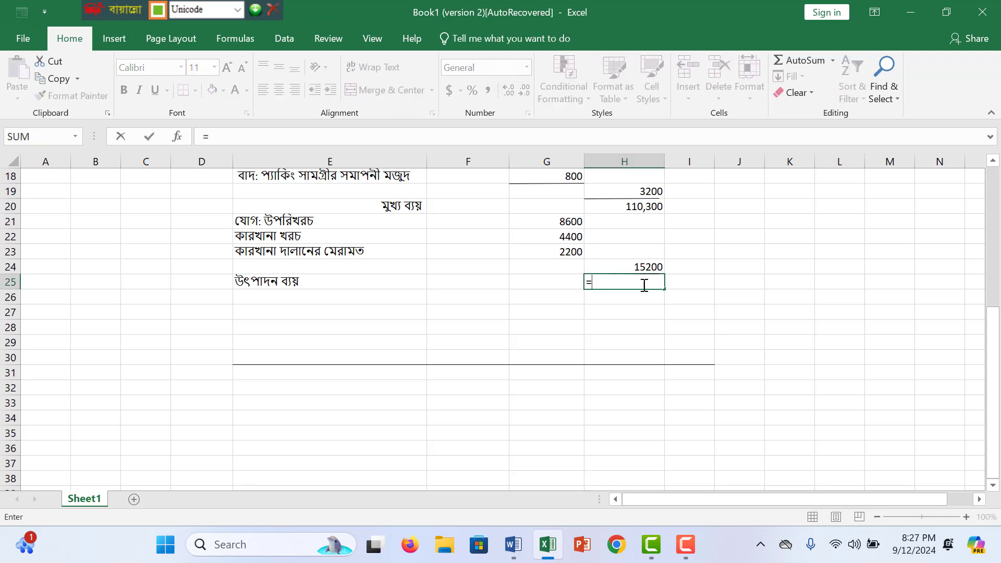
left_click(643, 199)
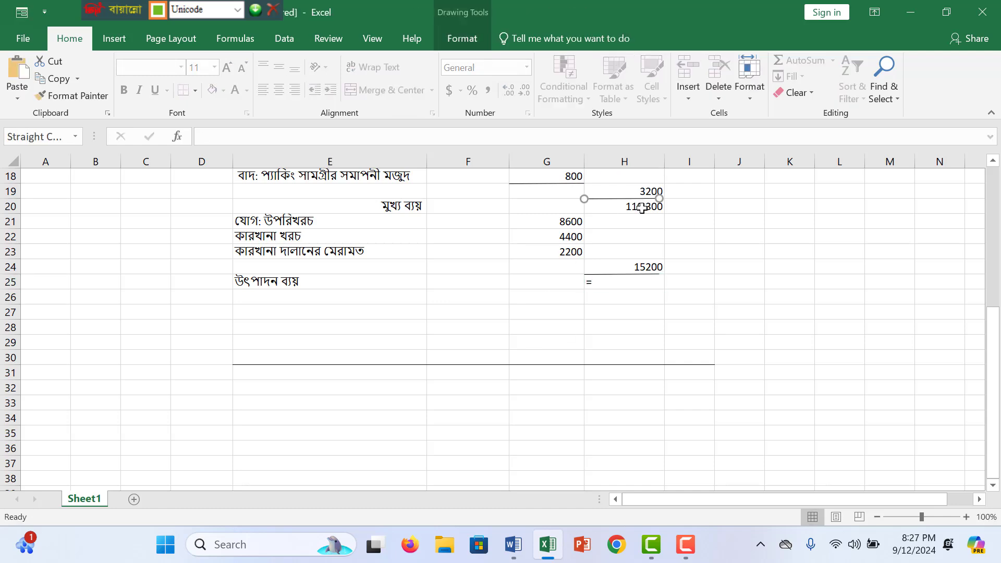
left_click(643, 209)
left_click(597, 276)
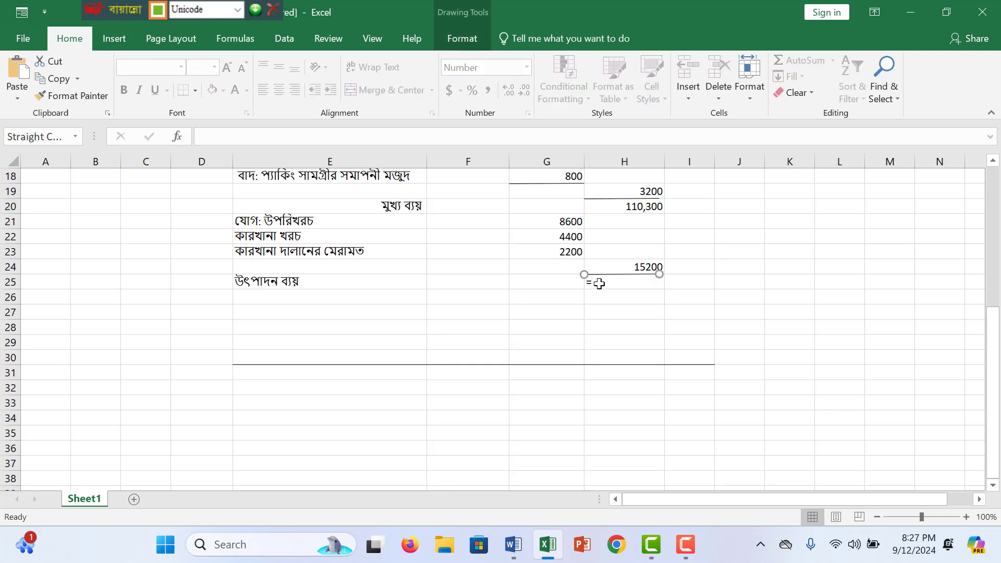
left_click(597, 282)
left_click(632, 208)
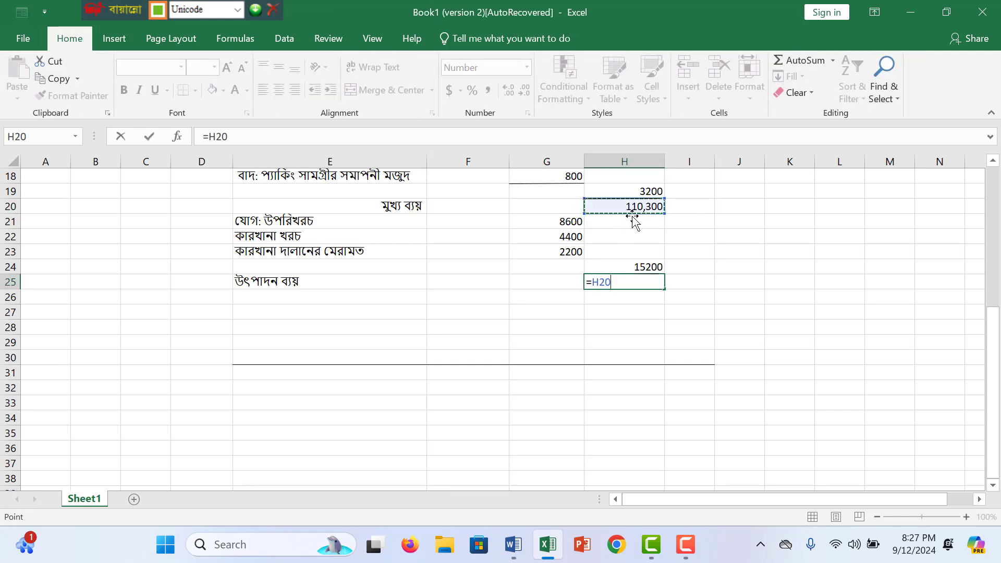
type("+")
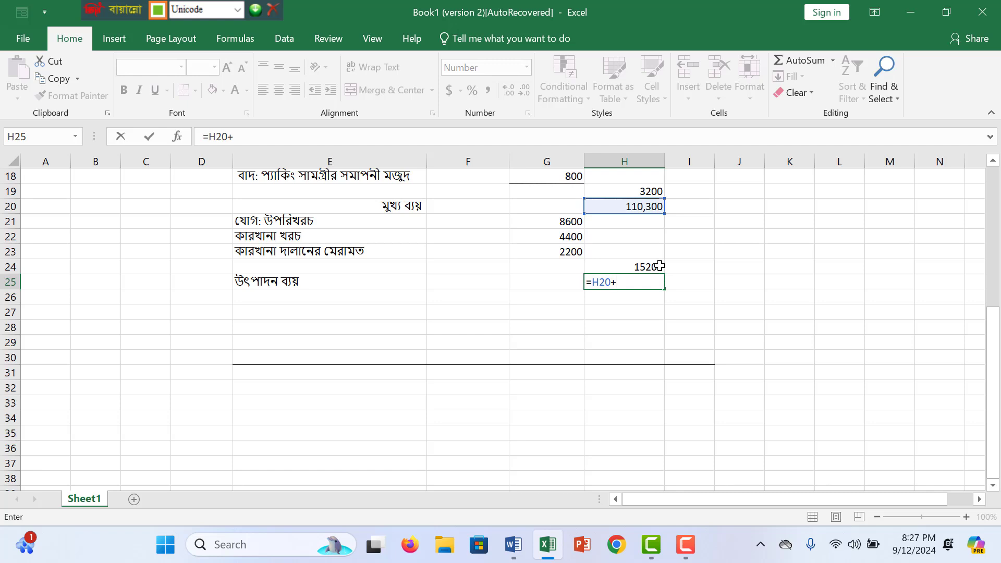
left_click(660, 266)
key("Return")
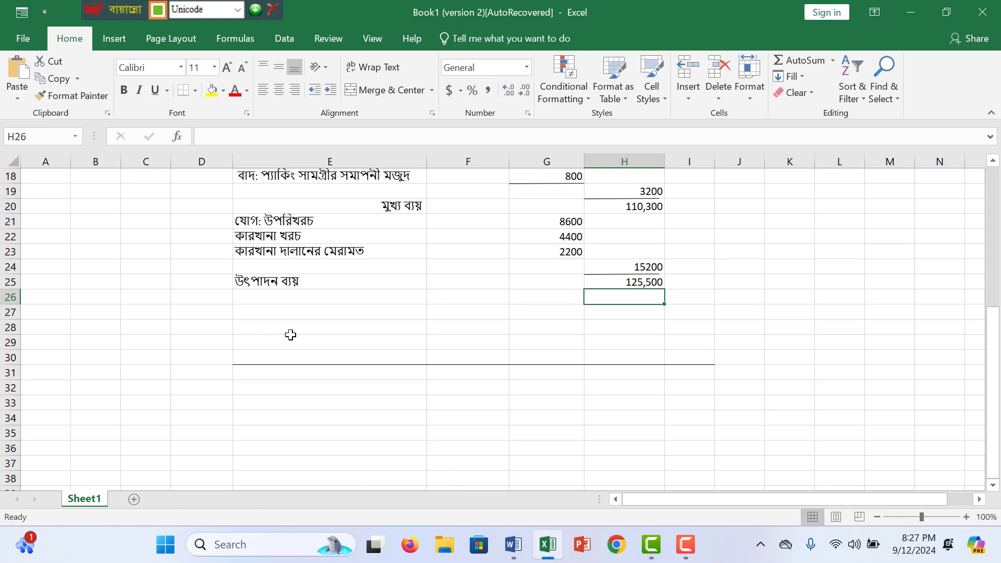
- Check the work-in-progress inventory entry in the Word document, and begin its label যোগ: চলতি কাযে in cell E27 of the Excel sheet
left_click(289, 314)
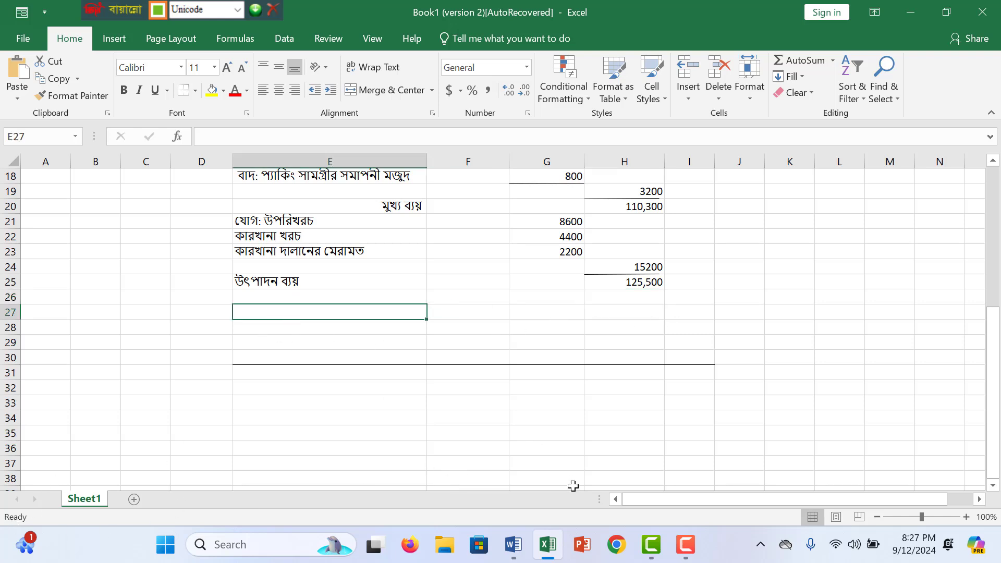
left_click(525, 547)
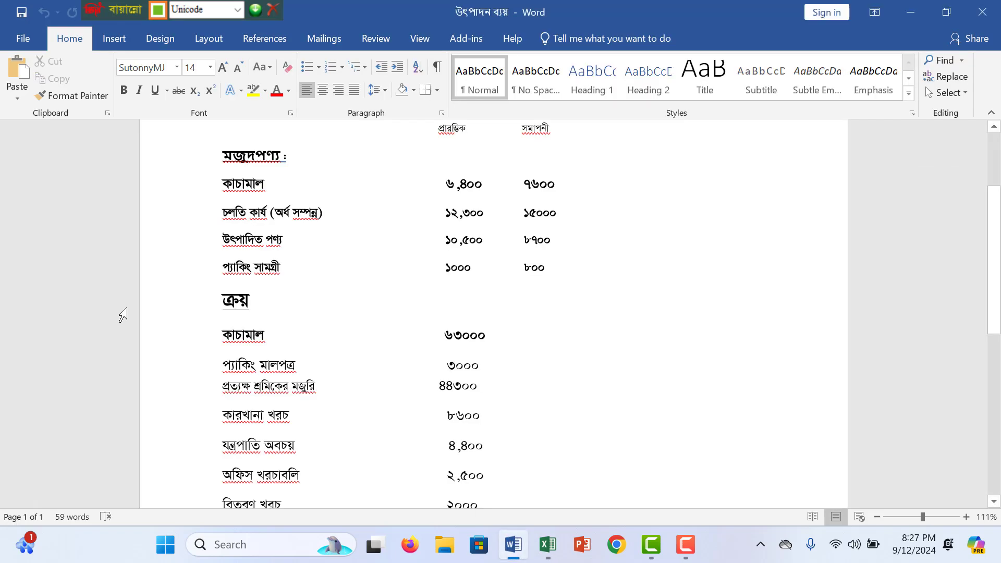
scroll(249, 359, "down", 4)
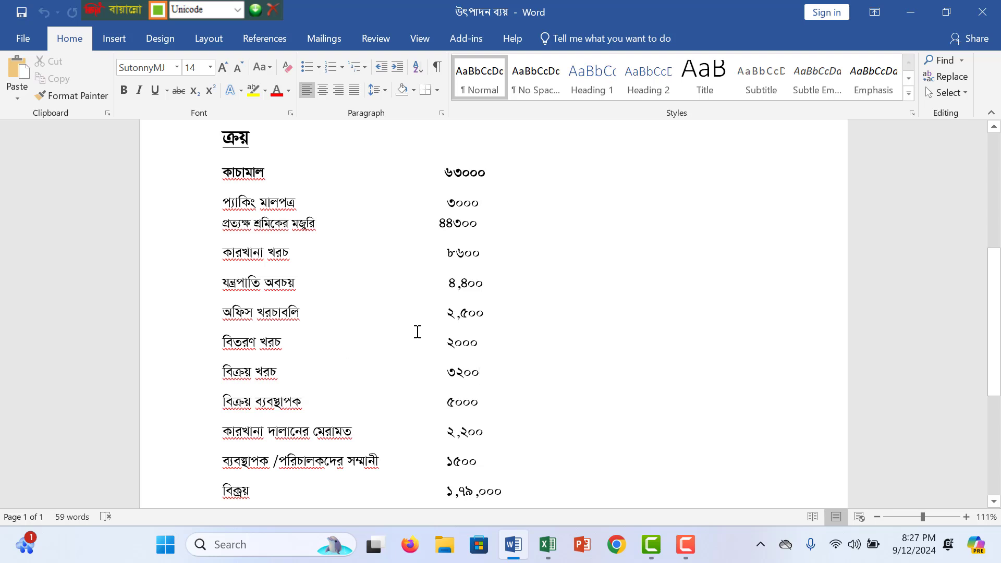
scroll(418, 332, "up", 4)
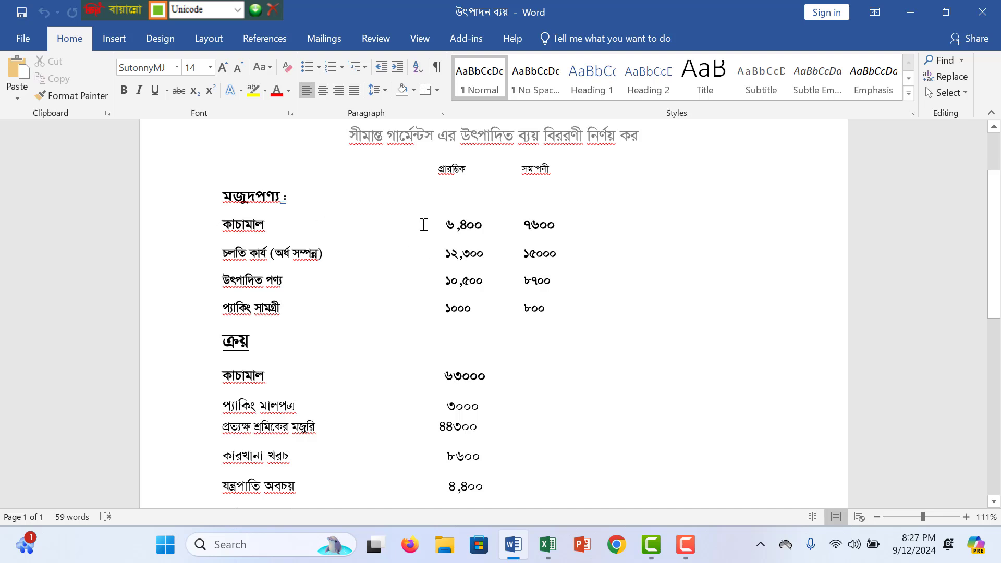
left_click(548, 545)
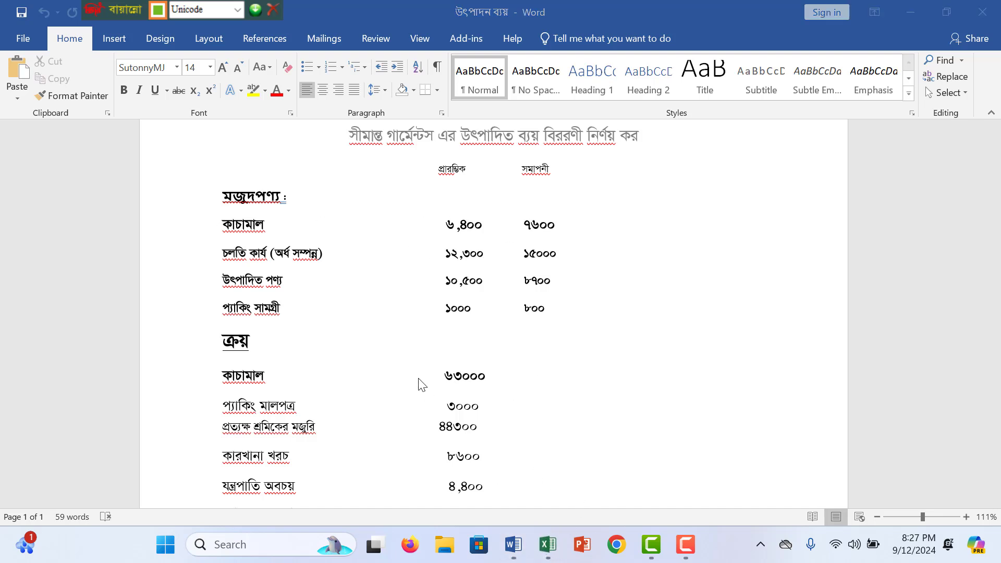
left_click(548, 545)
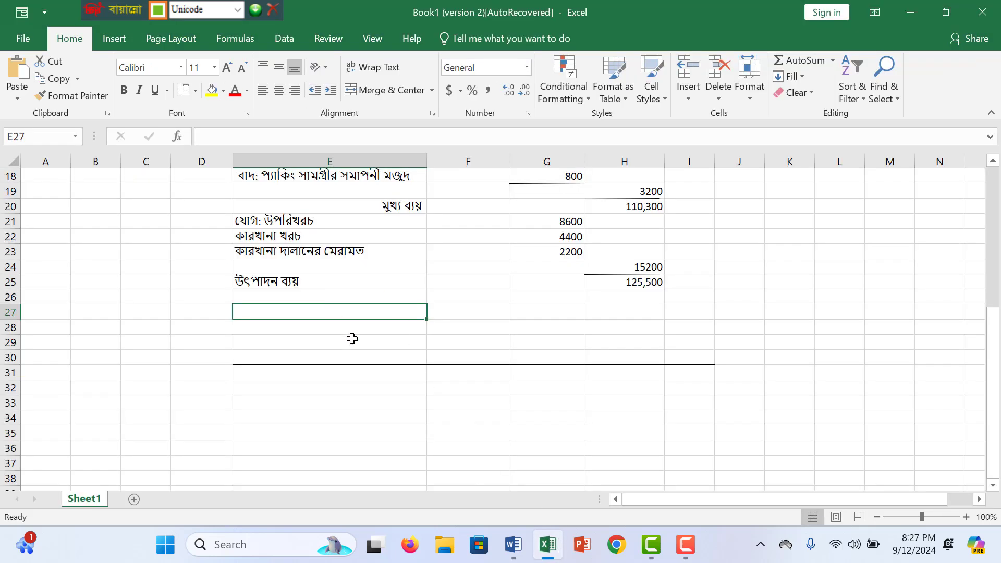
type("যো")
type("গ:")
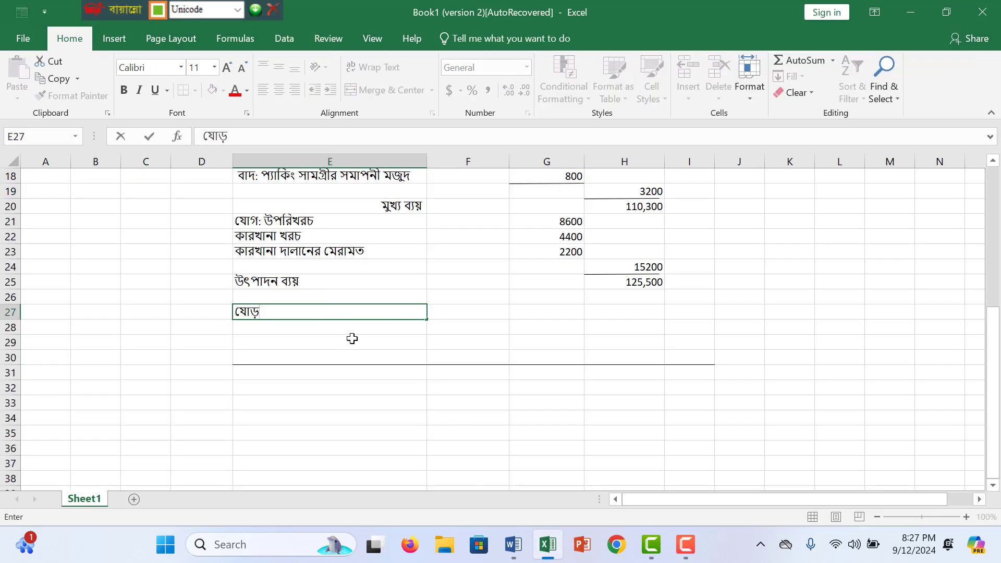
key("shift+super+s")
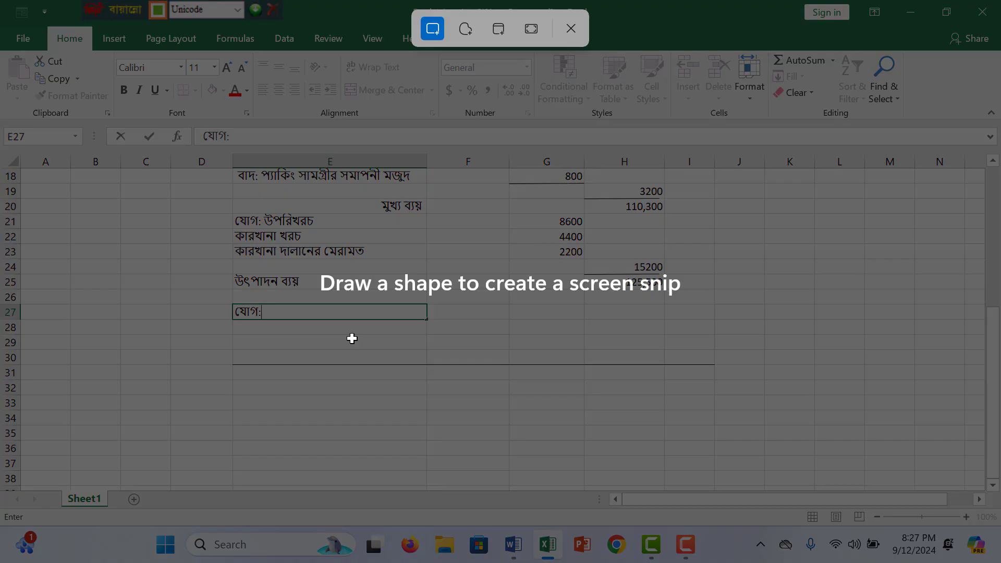
left_click(579, 33)
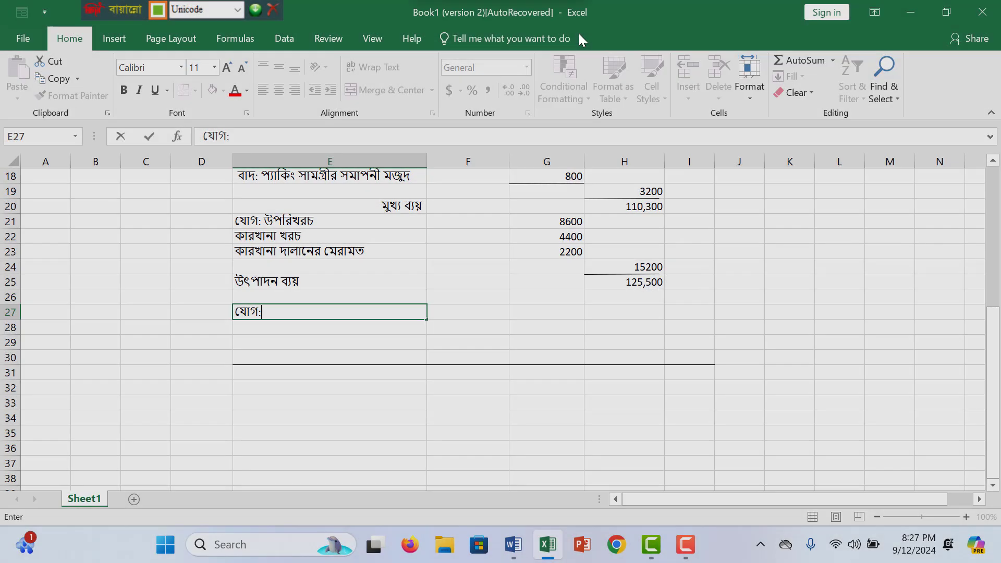
type("চ")
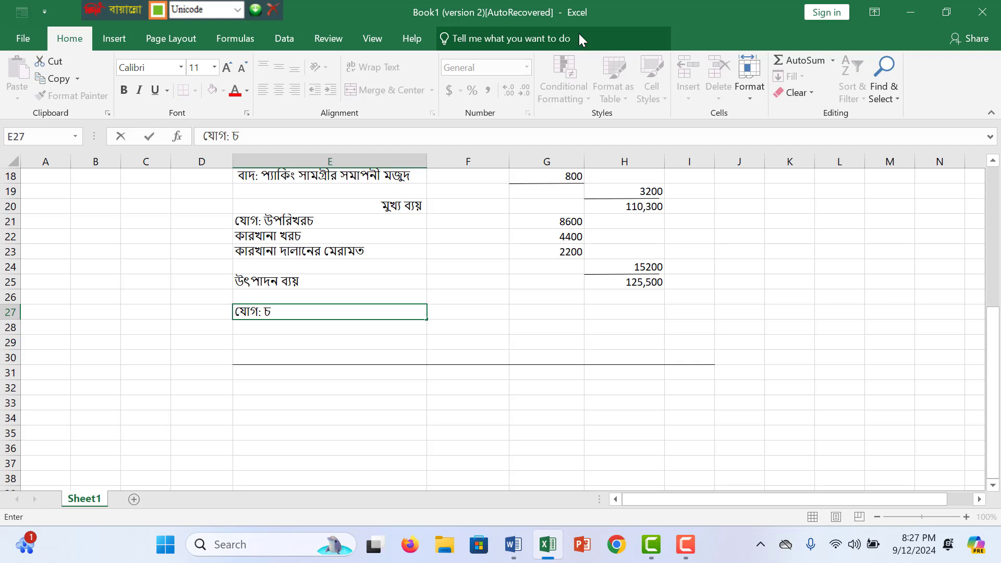
type("লতি কা")
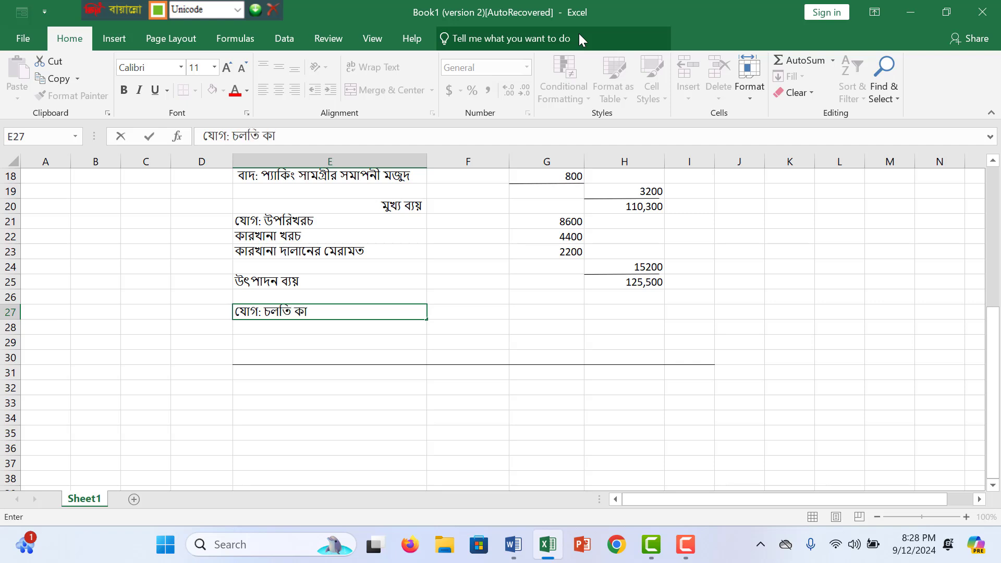
type("যের্")
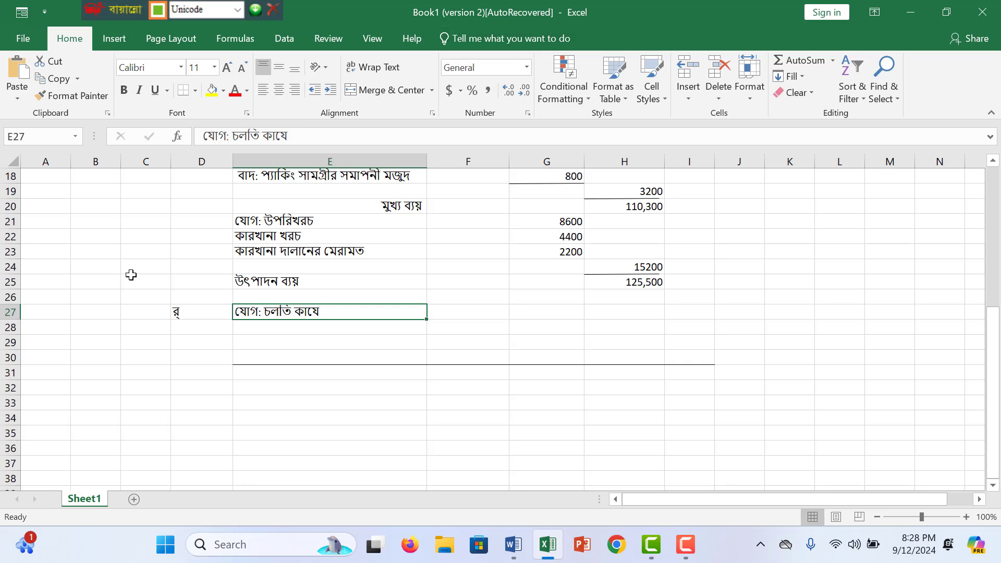
- Clear the stray character from D27 and complete the E27 label as যোগ: চলতি কার্যের প্রারম্ভিক মজুদ
left_click(206, 312)
double_click(206, 311)
key("BackSpace")
key("BackSpace")
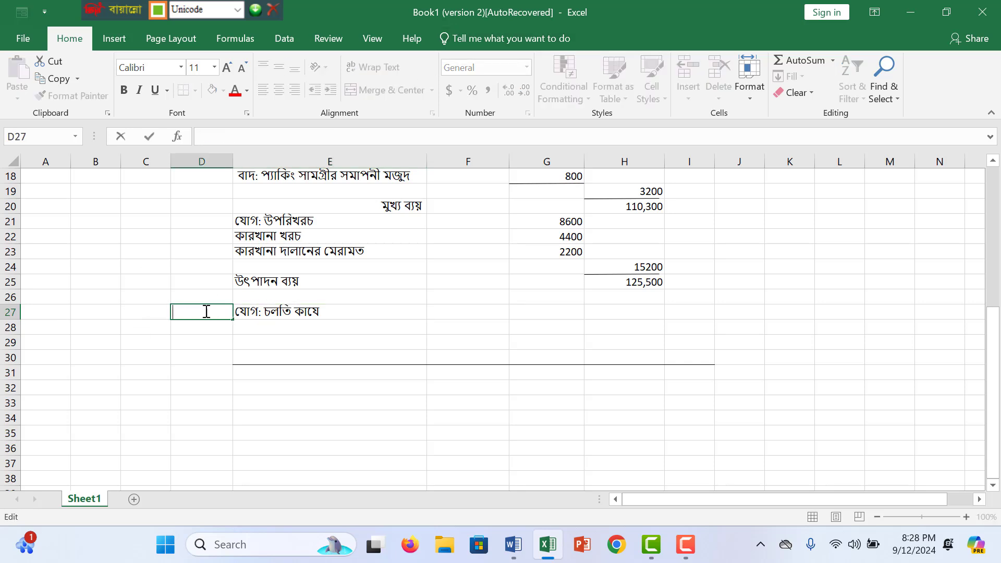
left_click(342, 316)
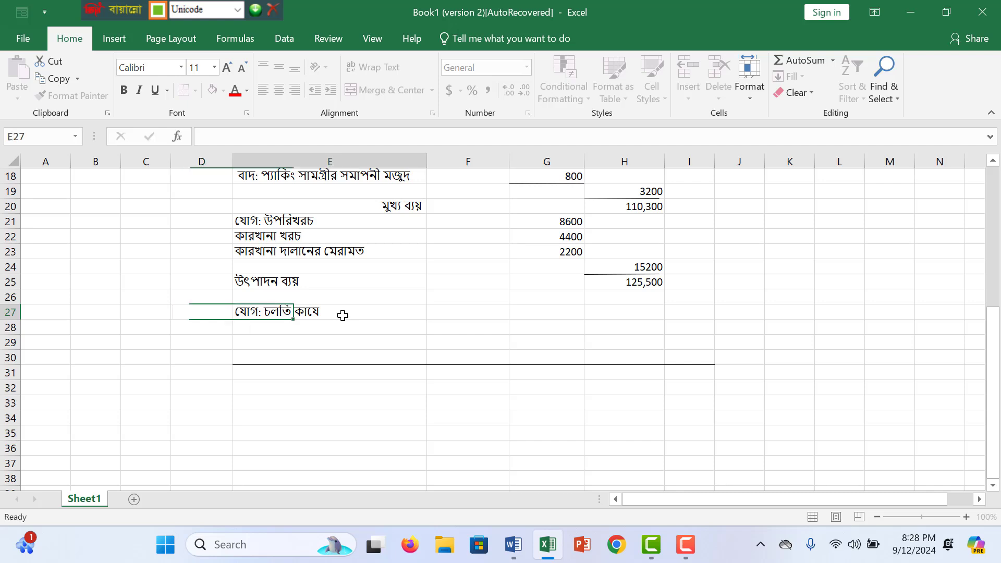
double_click(344, 316)
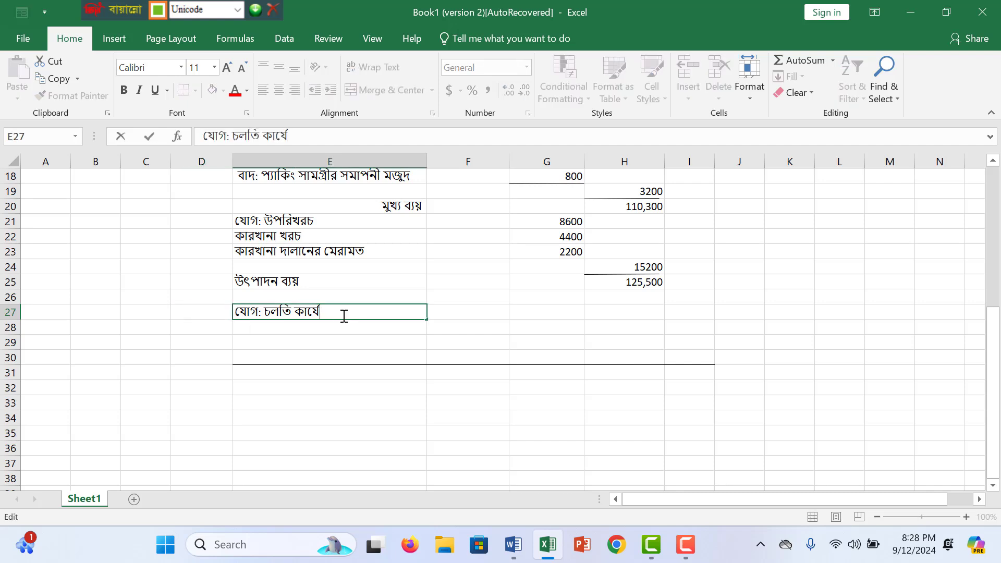
type("র প্রারম্ভিক মজুদ")
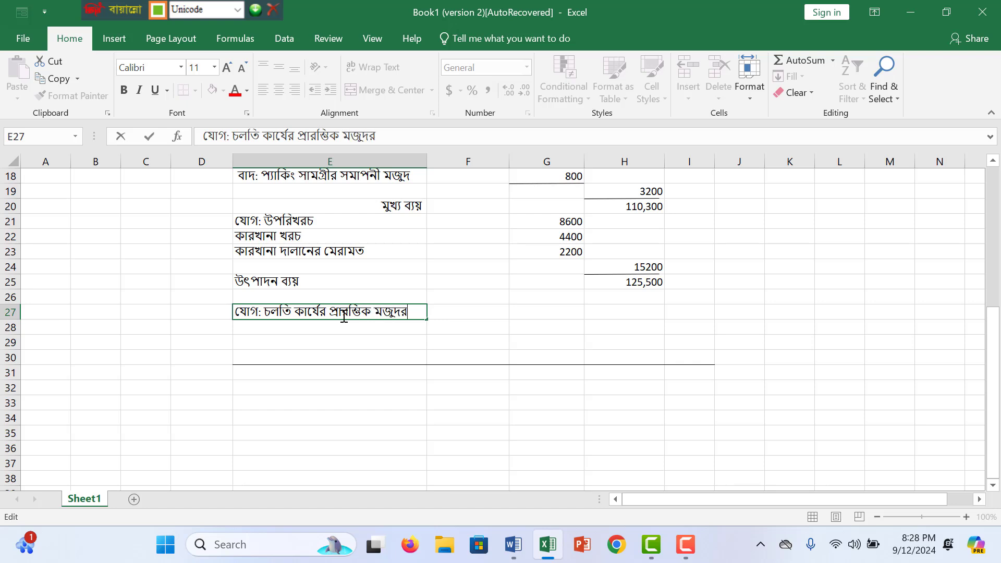
- Enter 12000 in H27 as the opening work-in-progress amount
left_click(627, 312)
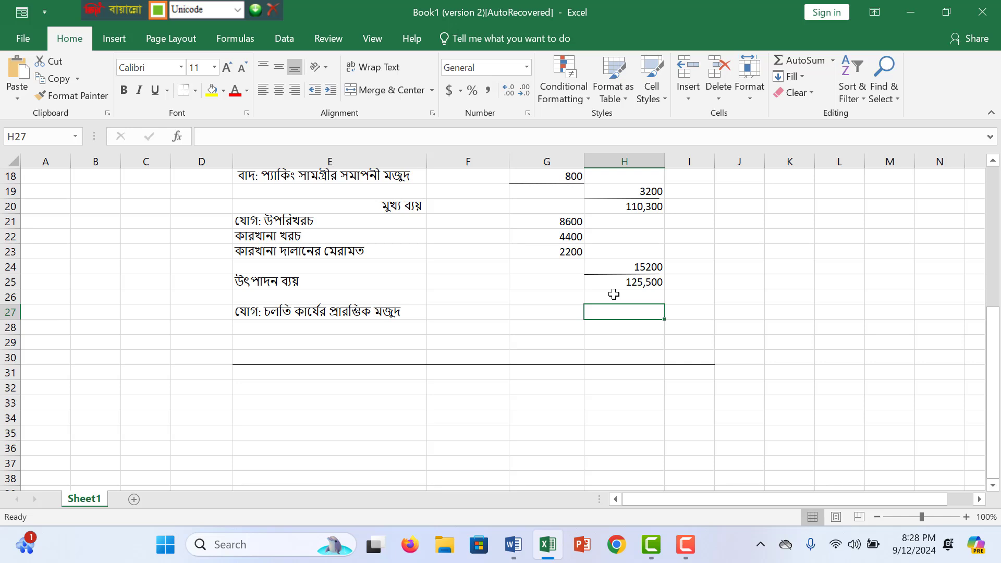
left_click(258, 314)
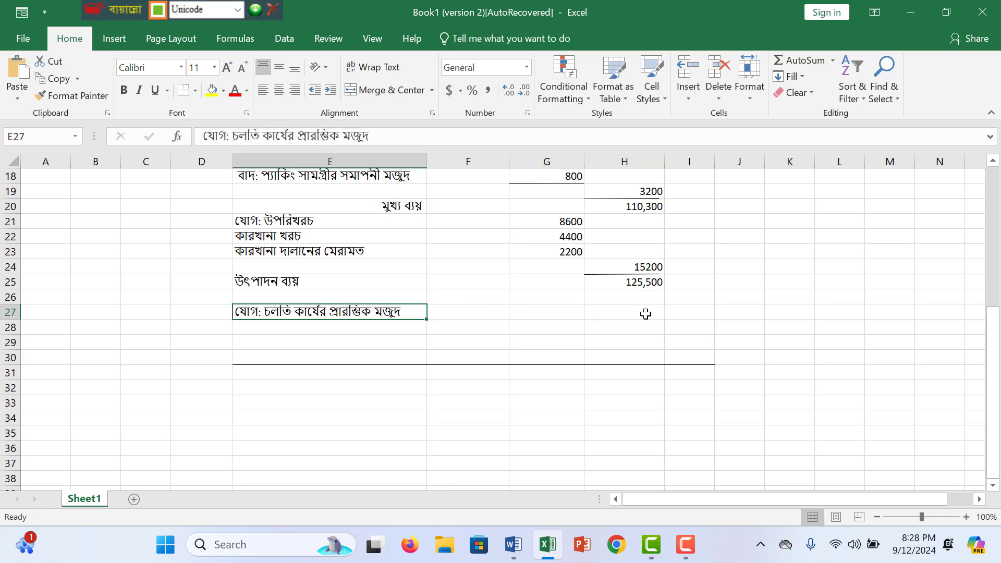
left_click(624, 297)
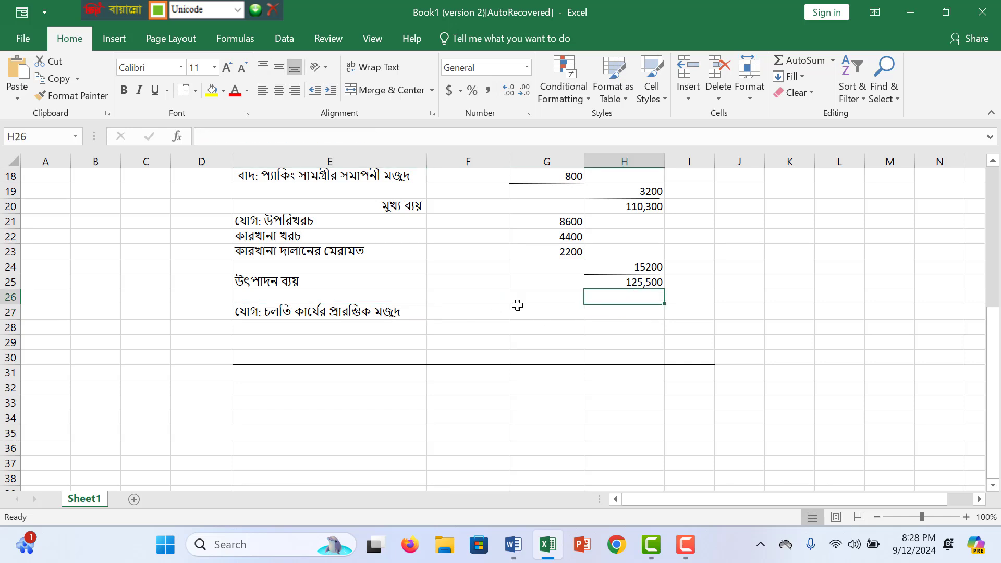
left_click(624, 311)
type("1")
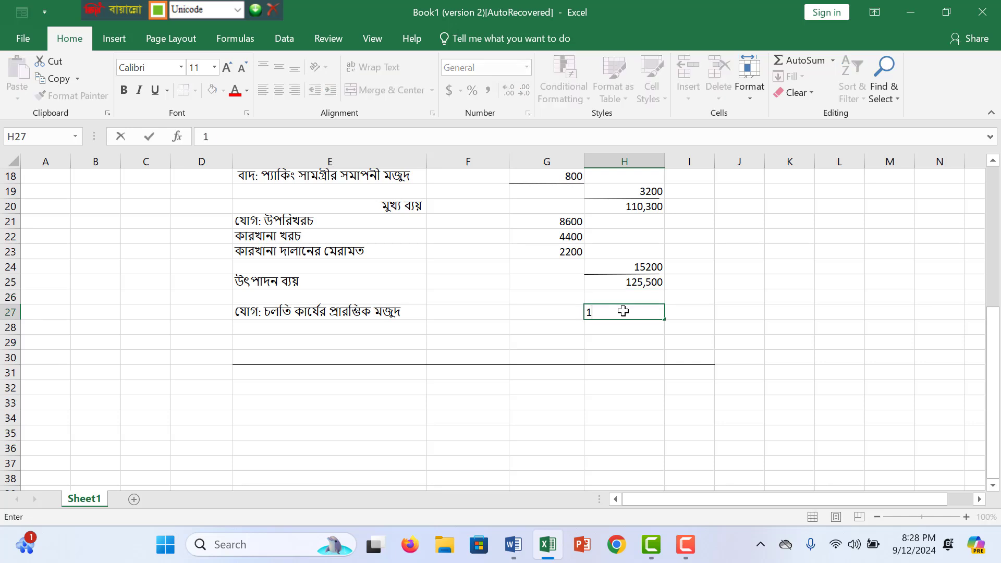
type("2000")
- Move the opening work-in-progress label and amount from E27:H27 up to row 26, directly beneath the production cost
left_click_drag(259, 313, 583, 311)
key("ctrl+c")
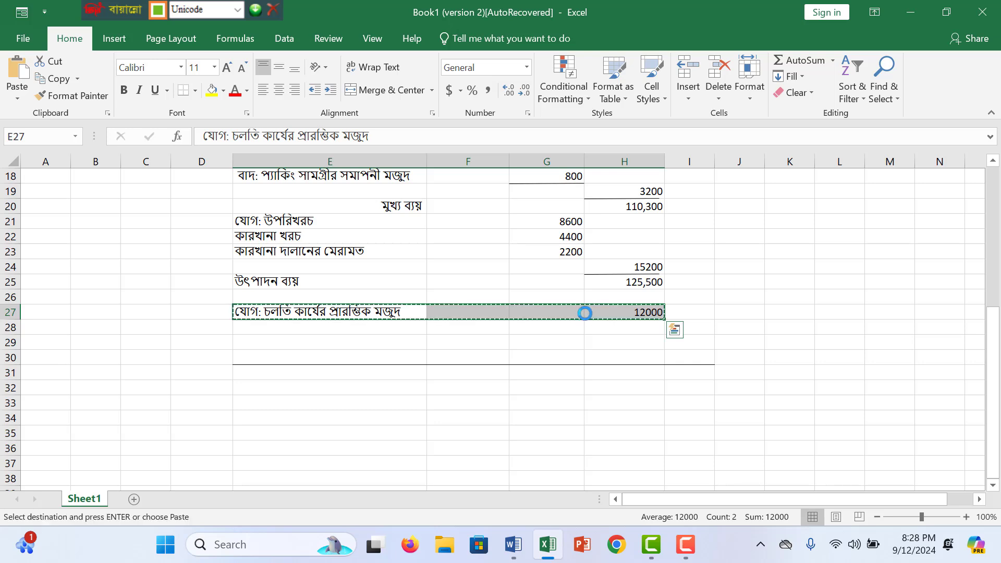
left_click(304, 295)
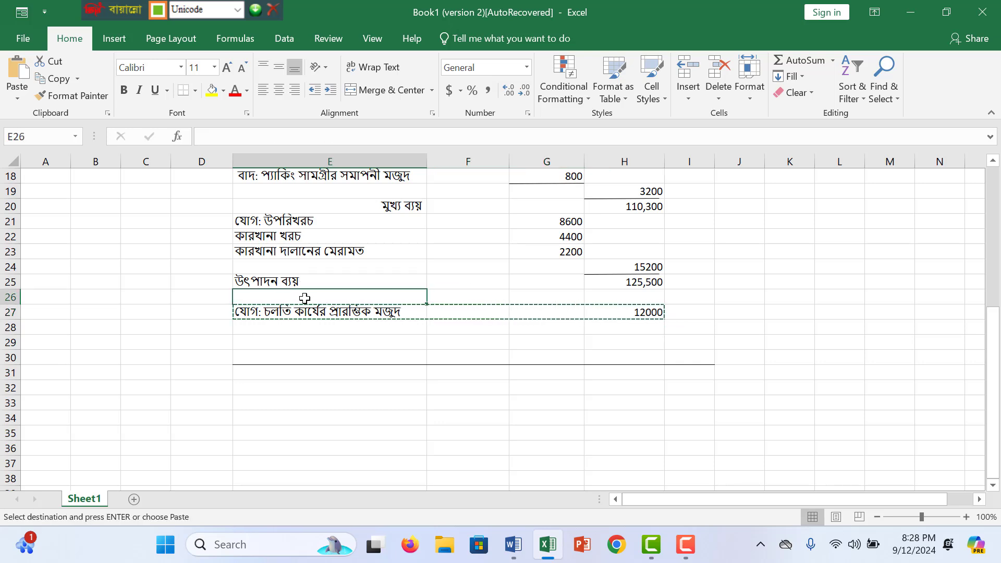
key("ctrl+v")
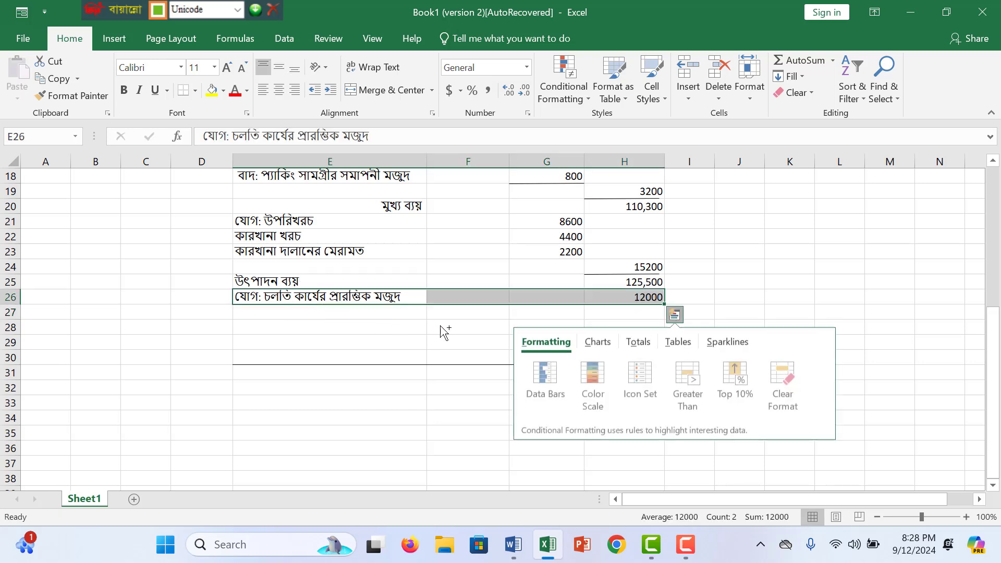
left_click_drag(587, 308, 583, 309)
- Add the production cost and opening work in progress in H27 with the formula =H25+H26
left_click(626, 316)
left_click(636, 311)
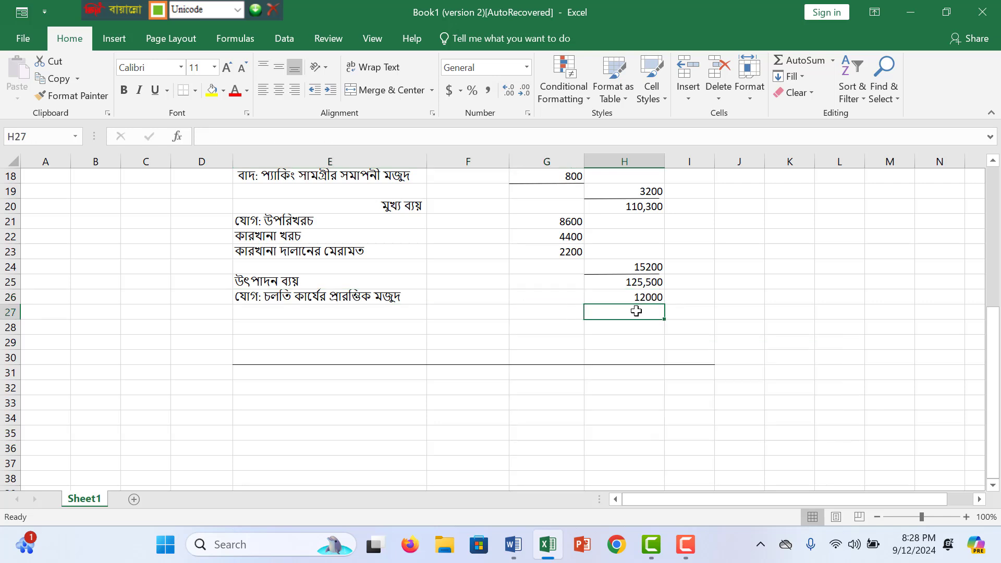
type("=")
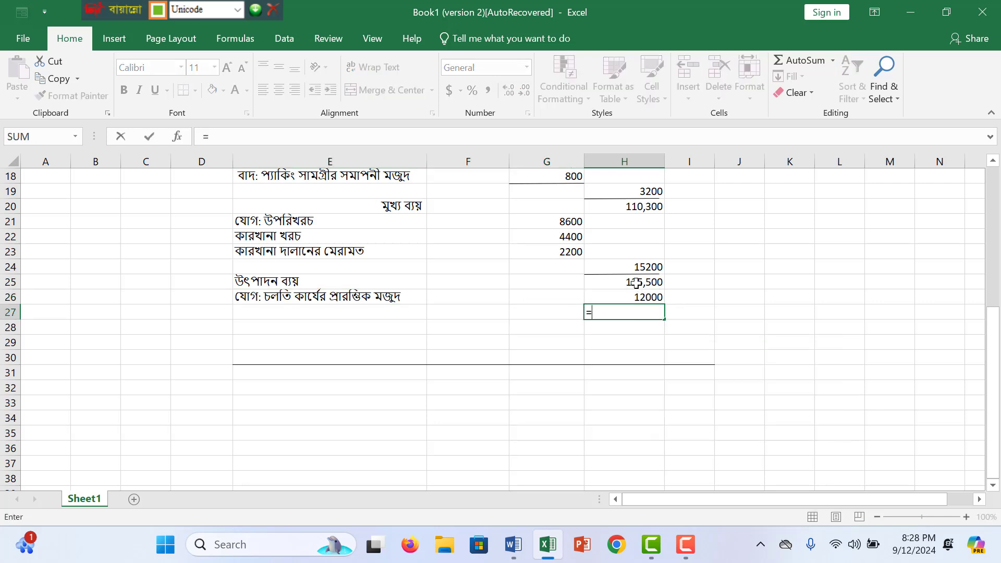
left_click(636, 282)
type("+")
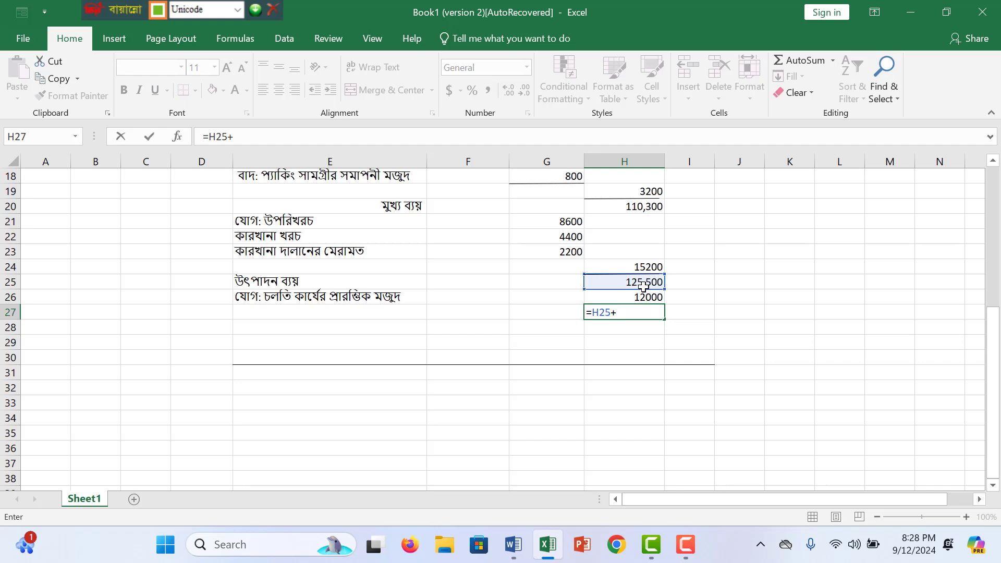
left_click(642, 296)
key("Return")
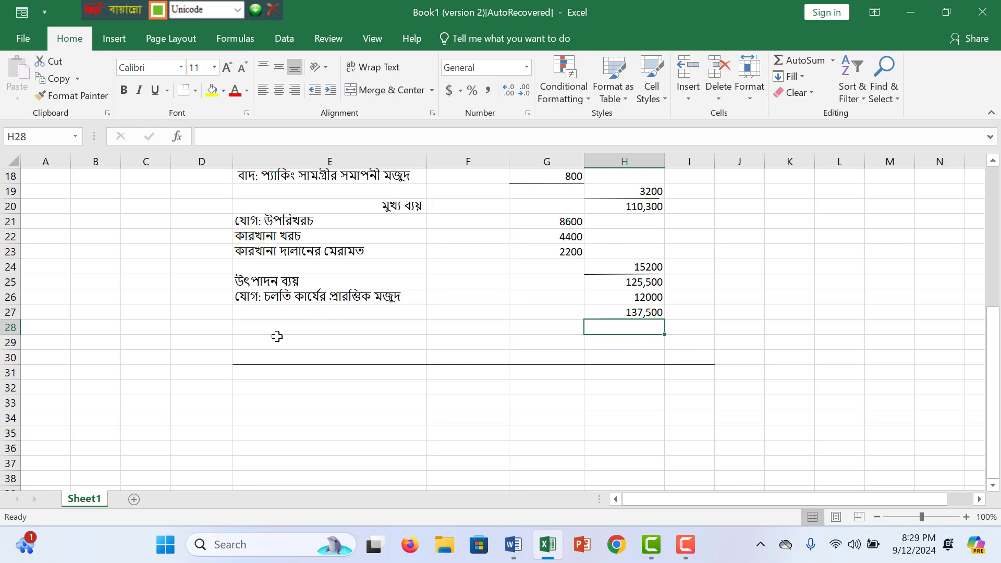
- Examine the inventory and expense figures in the Word document for the next statement item, and return to cell E28 in Excel
left_click(514, 545)
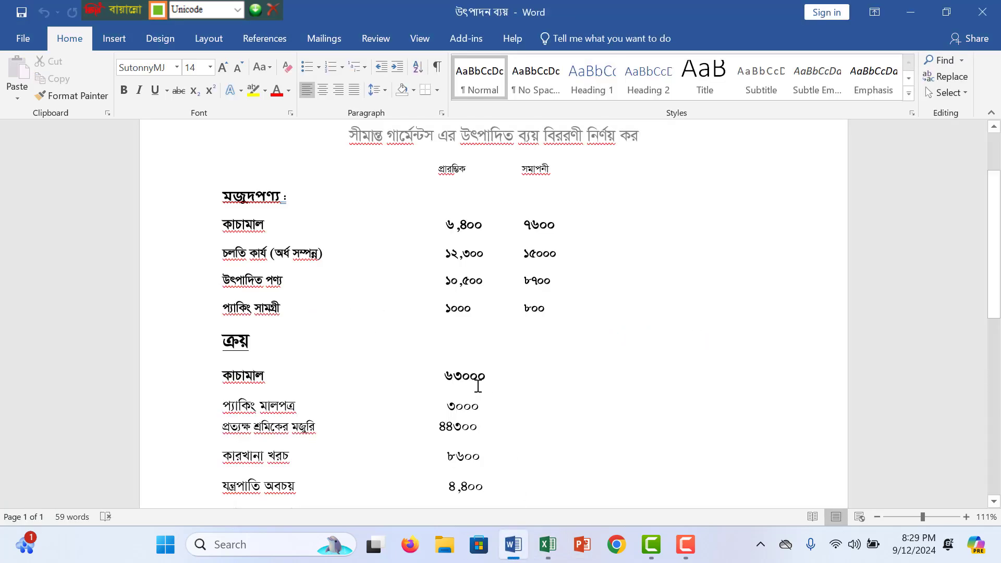
left_click(547, 545)
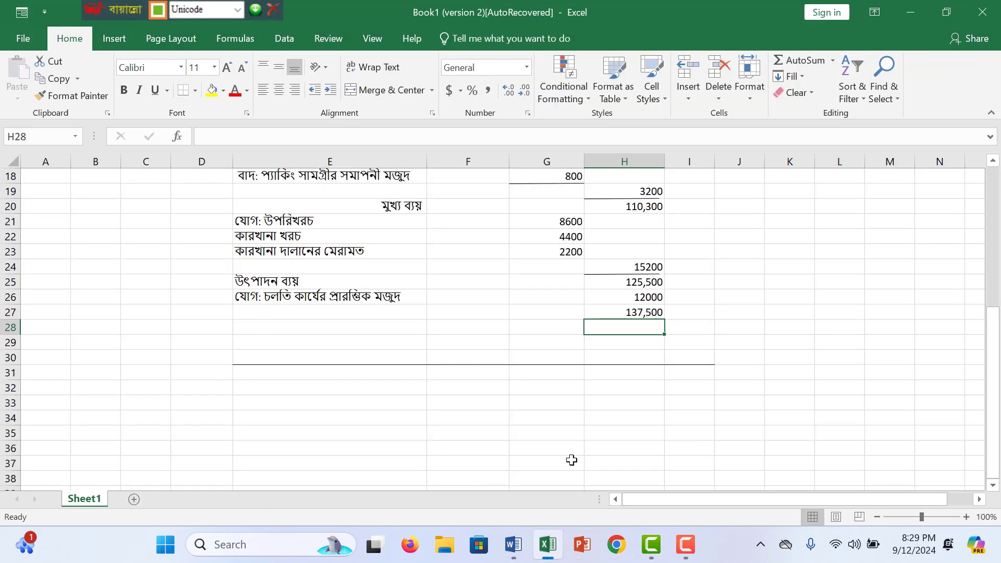
left_click(514, 544)
scroll(393, 272, "down", 3)
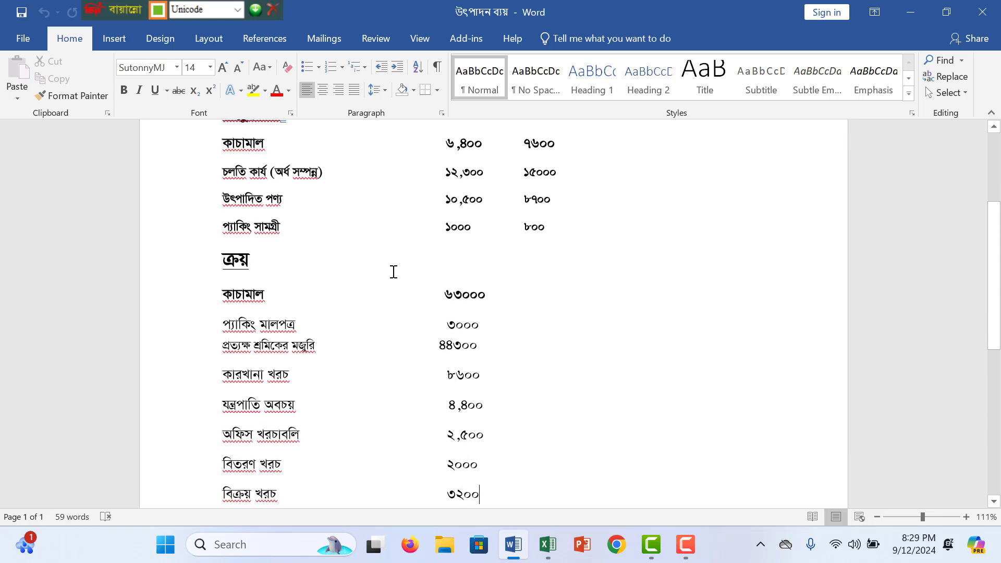
scroll(393, 272, "up", 5)
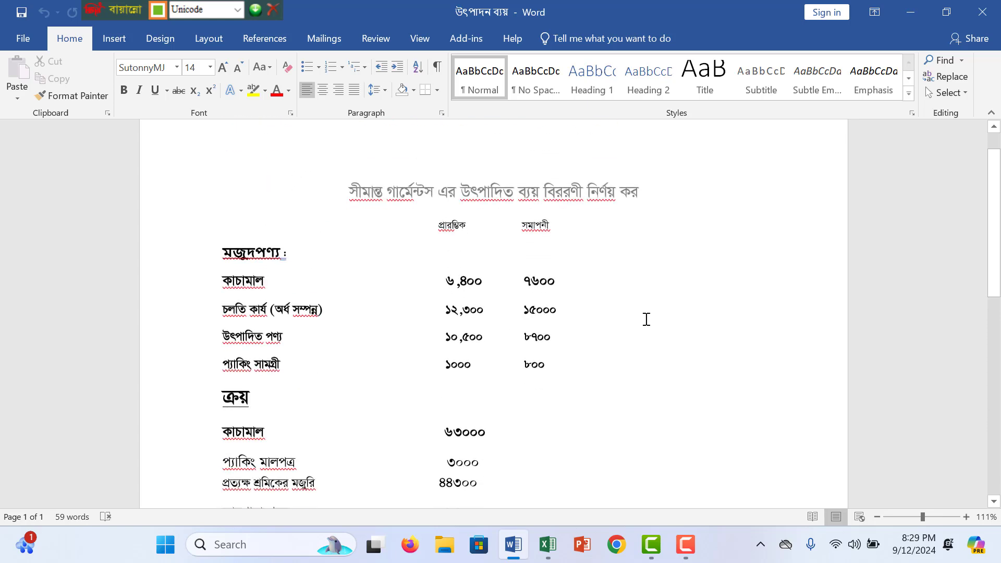
scroll(646, 319, "down", 4)
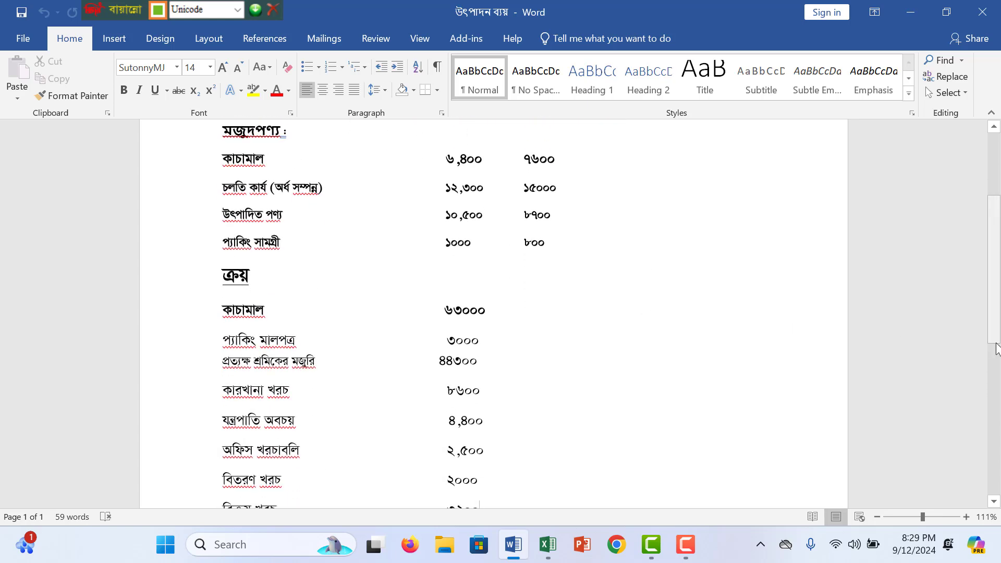
left_click_drag(996, 349, 998, 429)
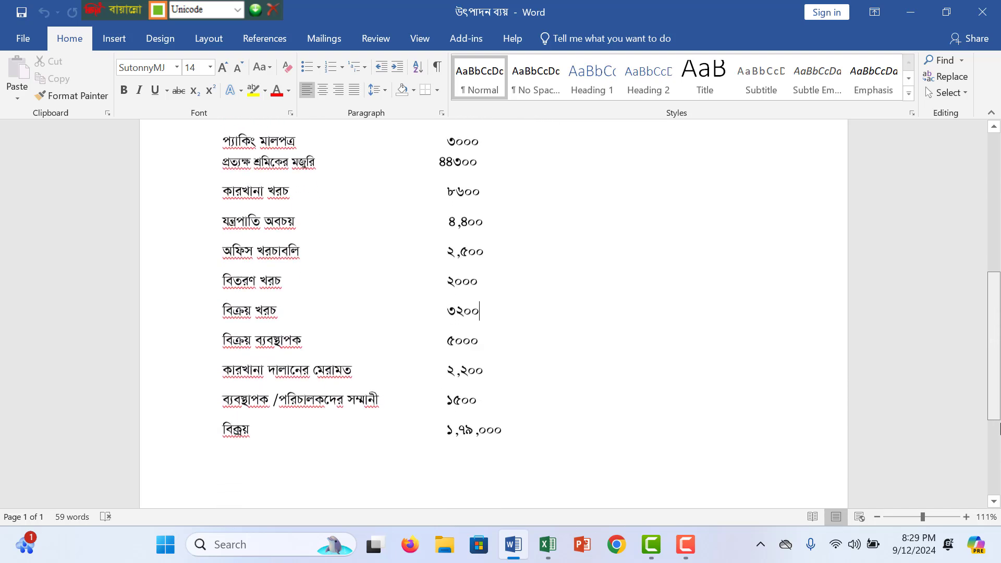
left_click(547, 545)
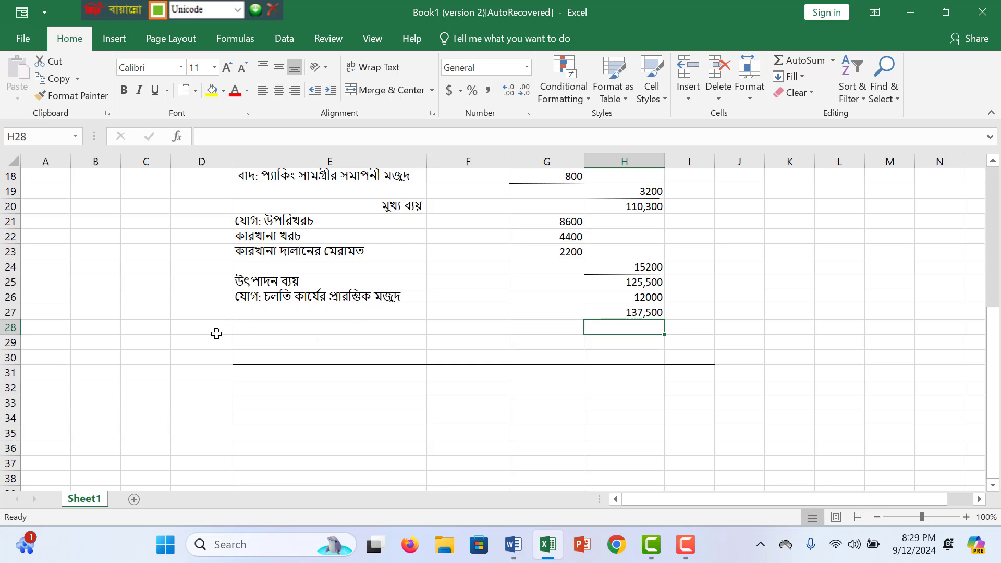
left_click(284, 325)
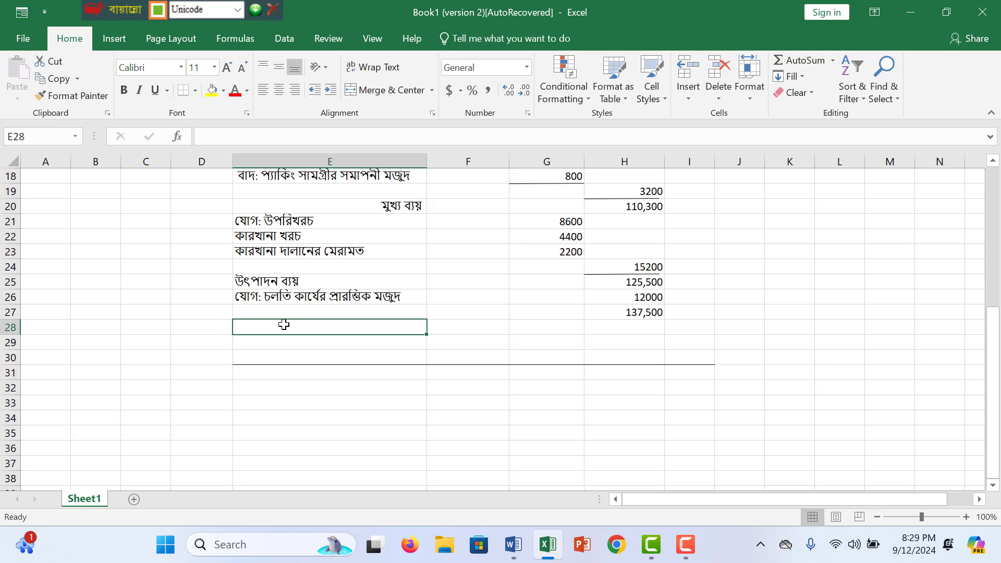
- Label E28 as বাদ: চলতি কার্যের সমাপনী মজুদ and clear the stray character from D28
type("বাদ:")
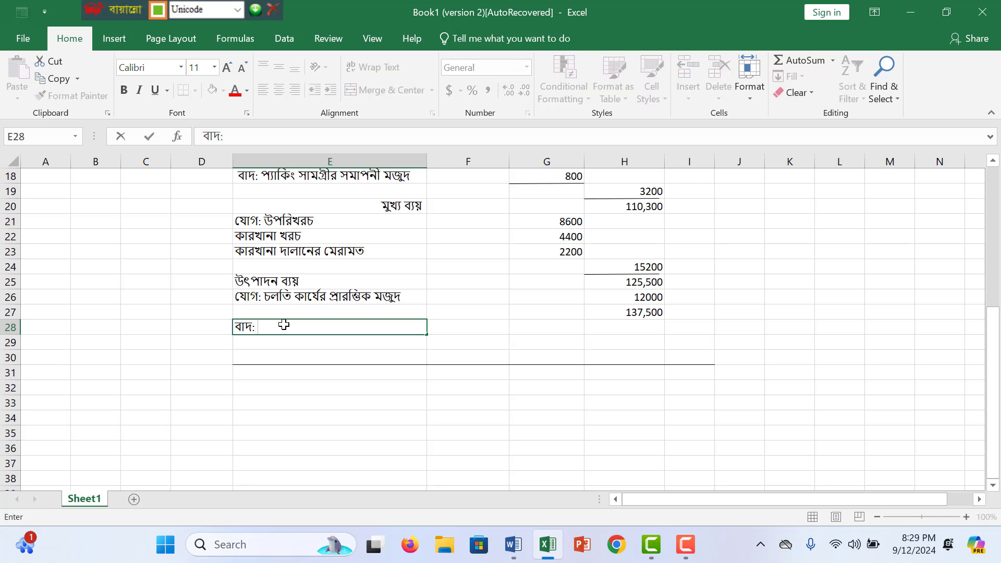
type(" চলতি কা")
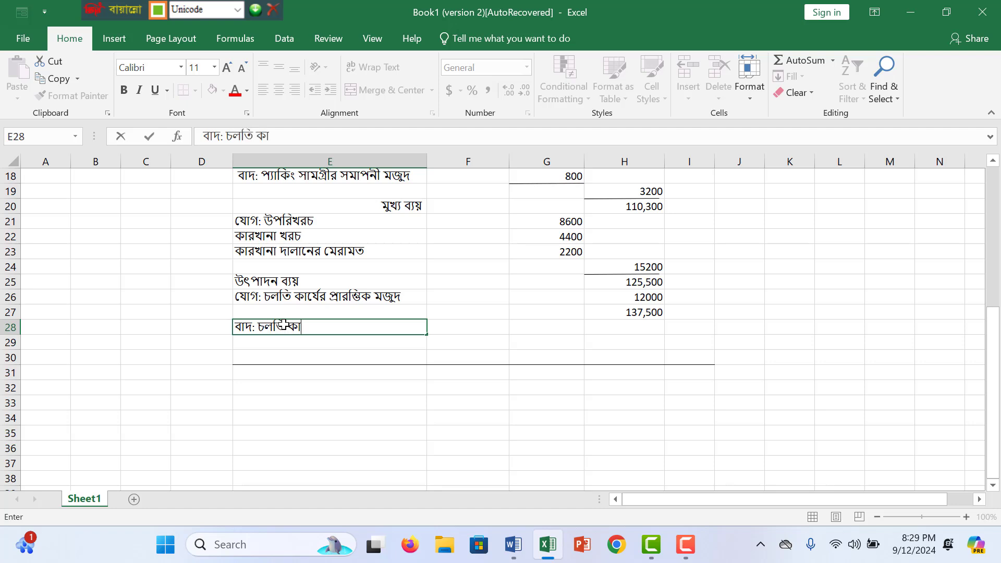
type("যে")
key("ctrl+Return")
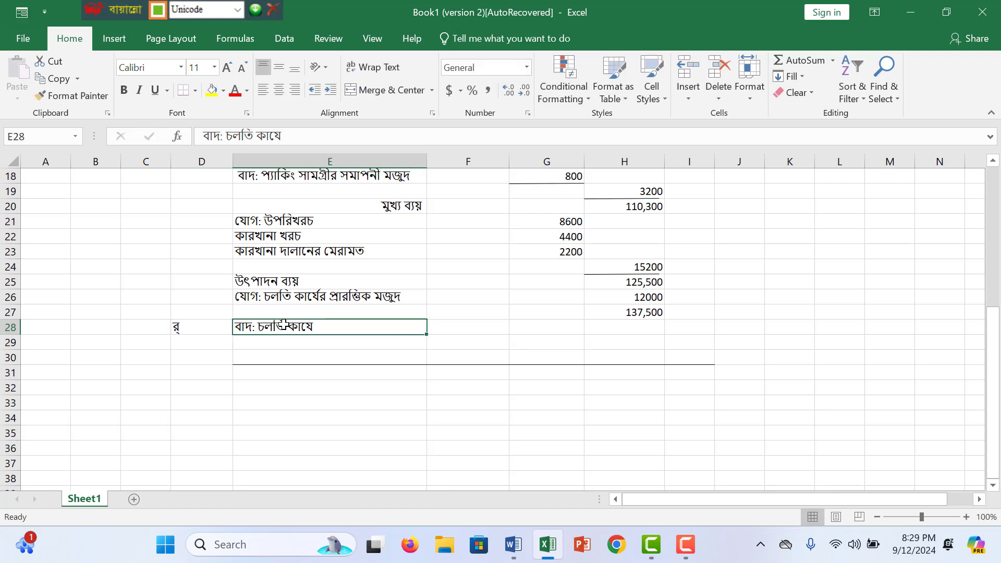
key("BackSpace")
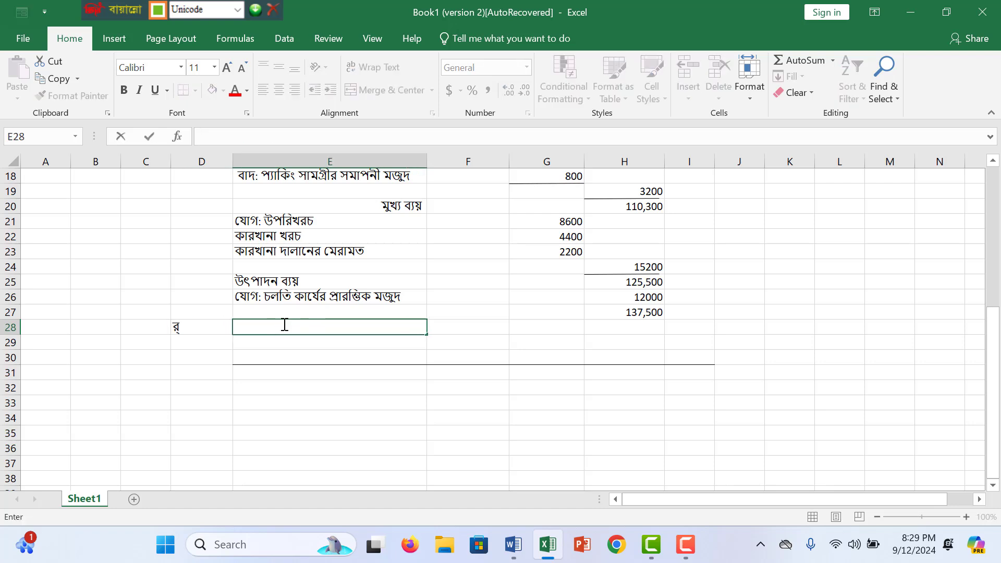
key("ctrl+z")
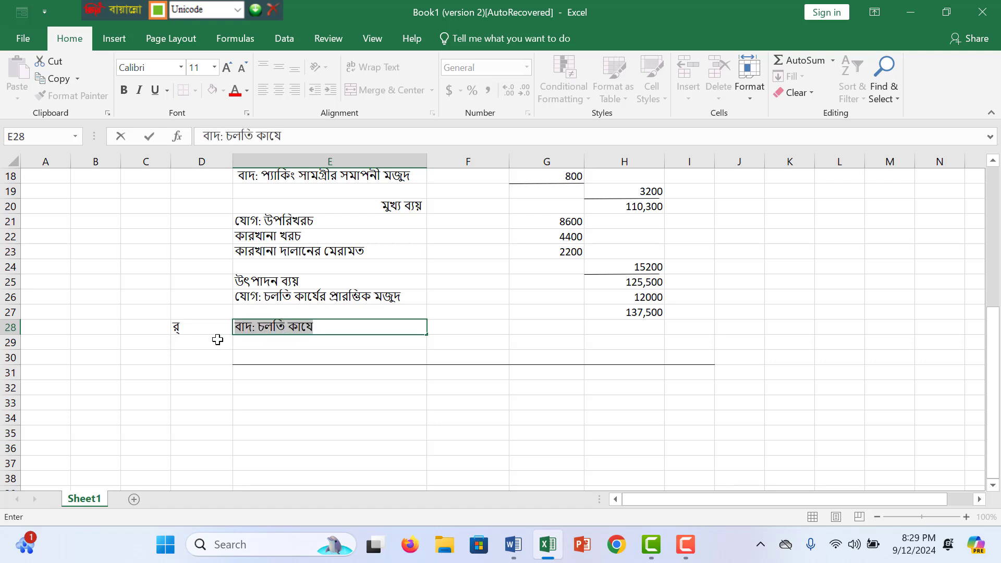
double_click(209, 328)
key("BackSpace")
key("BackSpace")
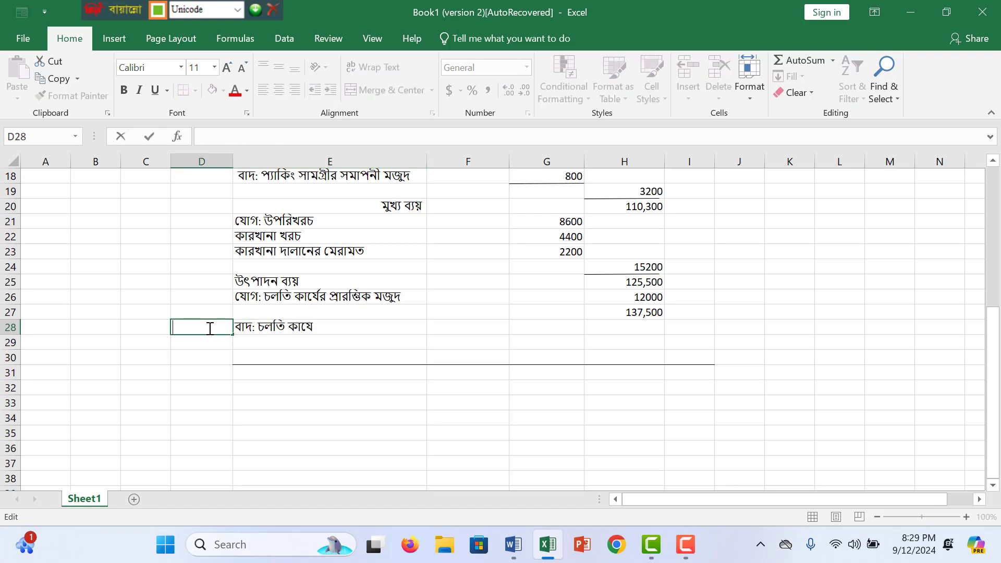
double_click(317, 327)
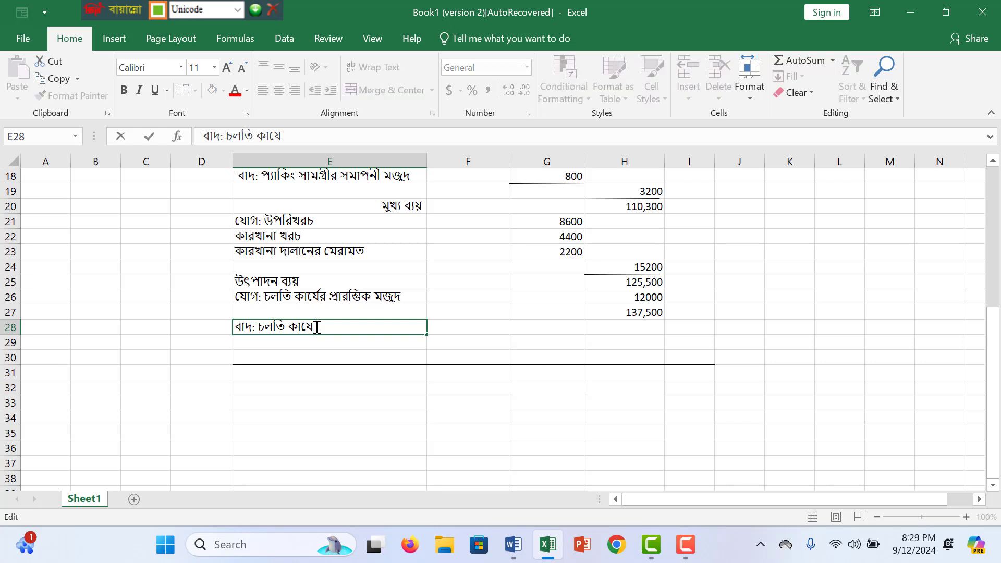
type("্")
key("BackSpace")
type("র্যের সমাপনী মজুদ")
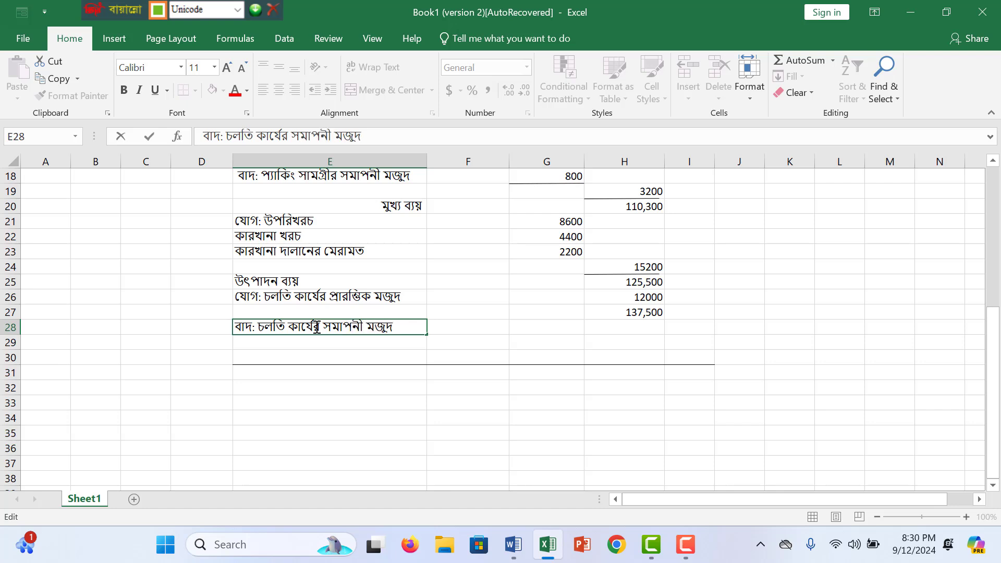
- Enter 15000 in H28 as the closing work-in-progress amount and subtract it in H29 with the formula =H27-H28
left_click(638, 327)
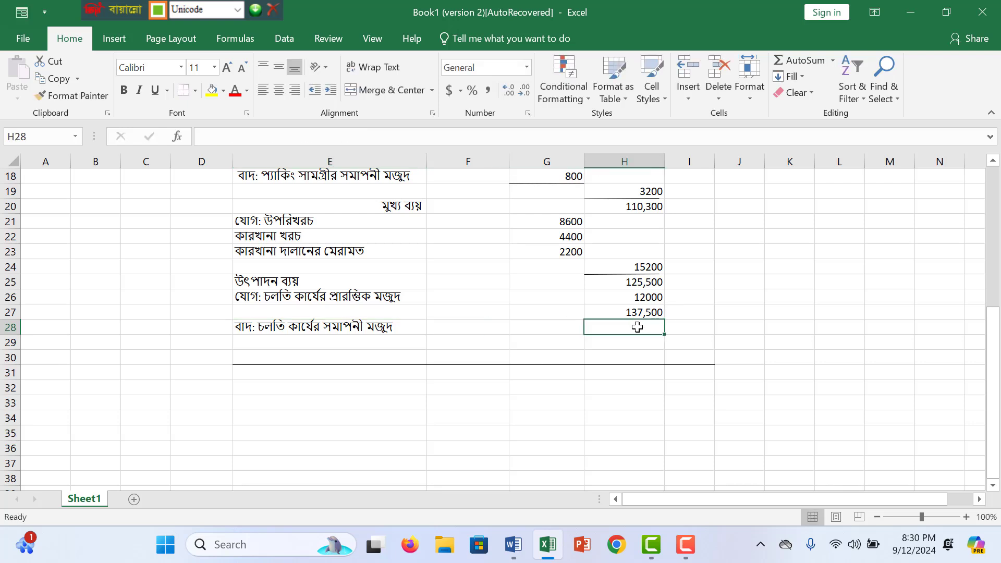
type("15000")
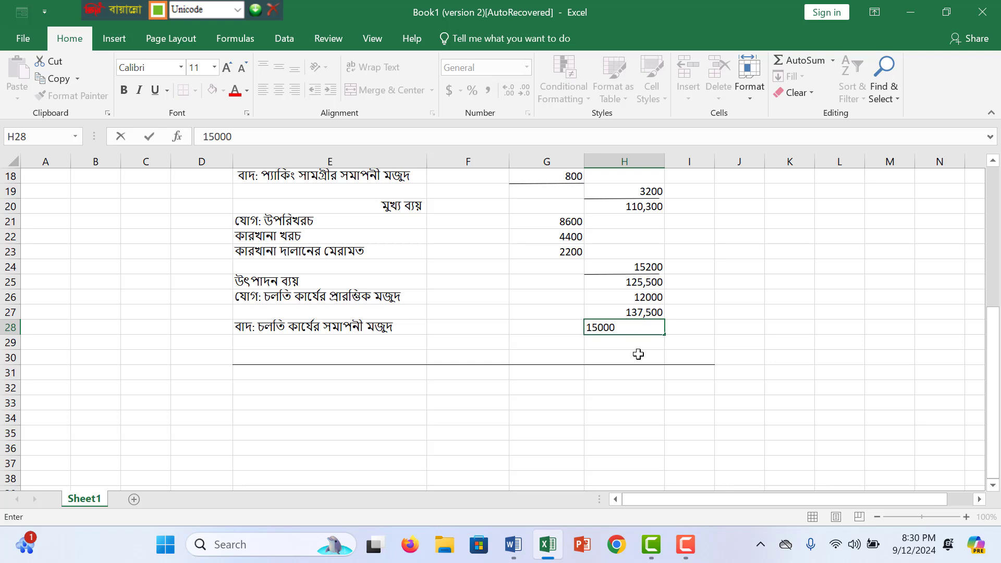
left_click(638, 342)
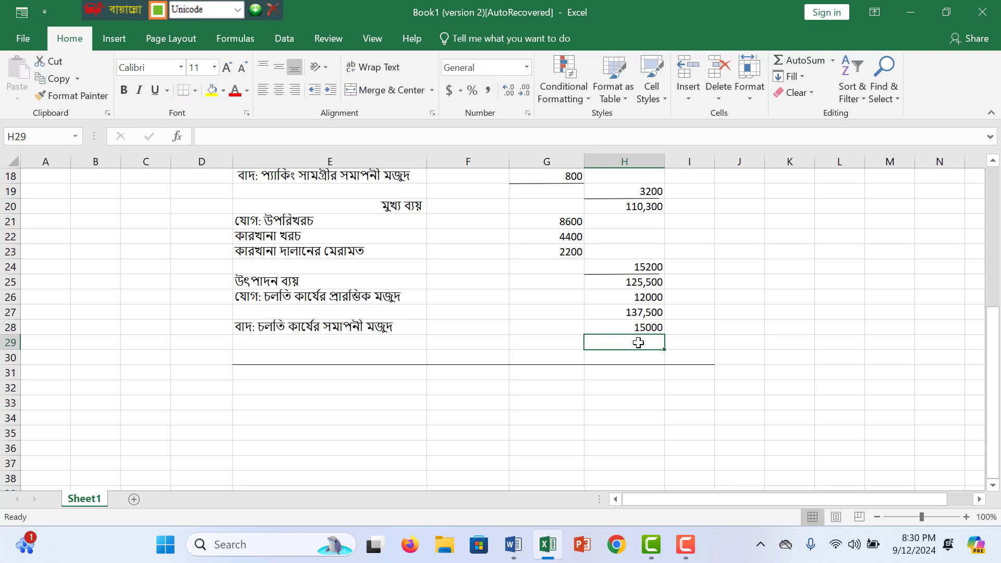
type("=")
left_click(651, 313)
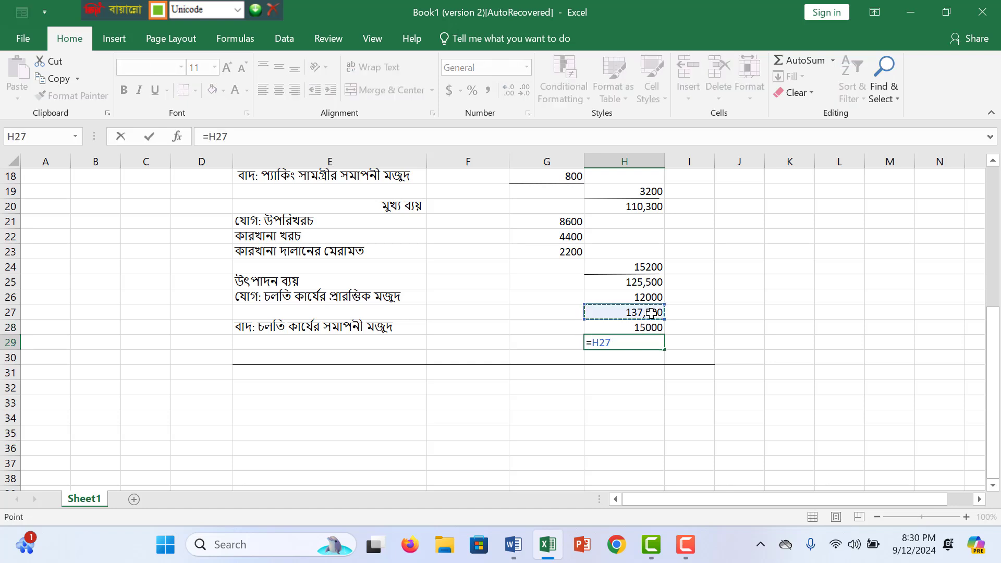
type("-")
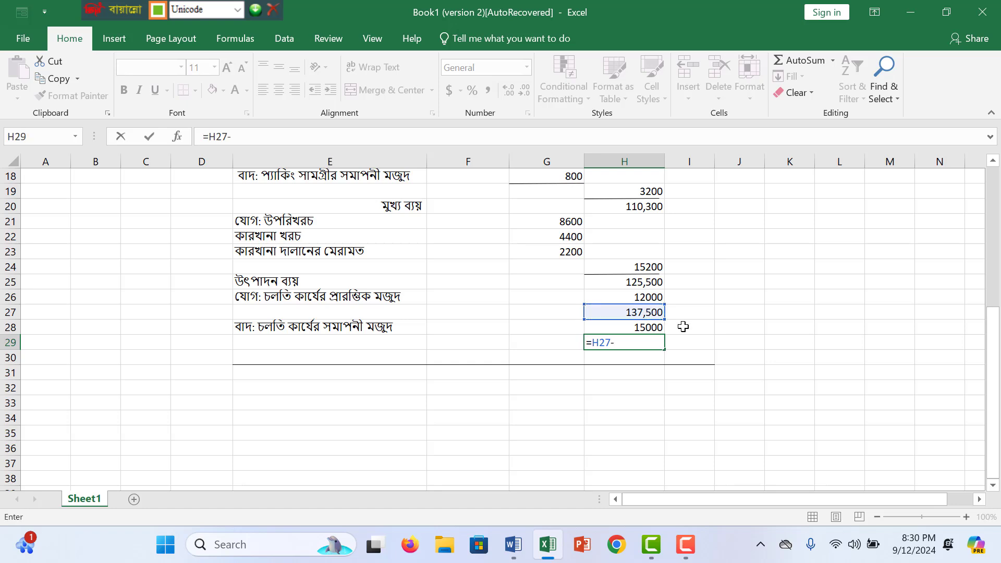
left_click(647, 327)
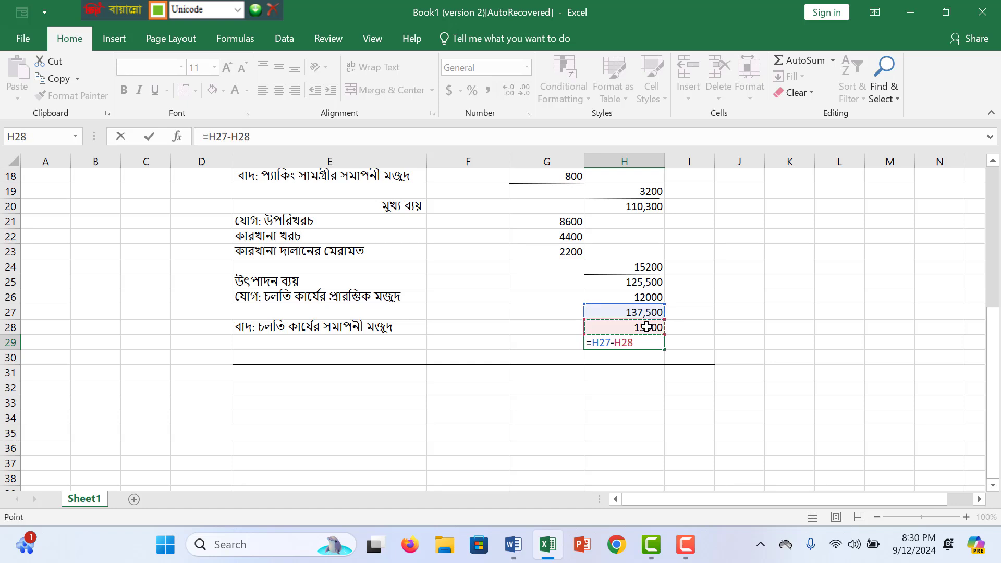
key("Return")
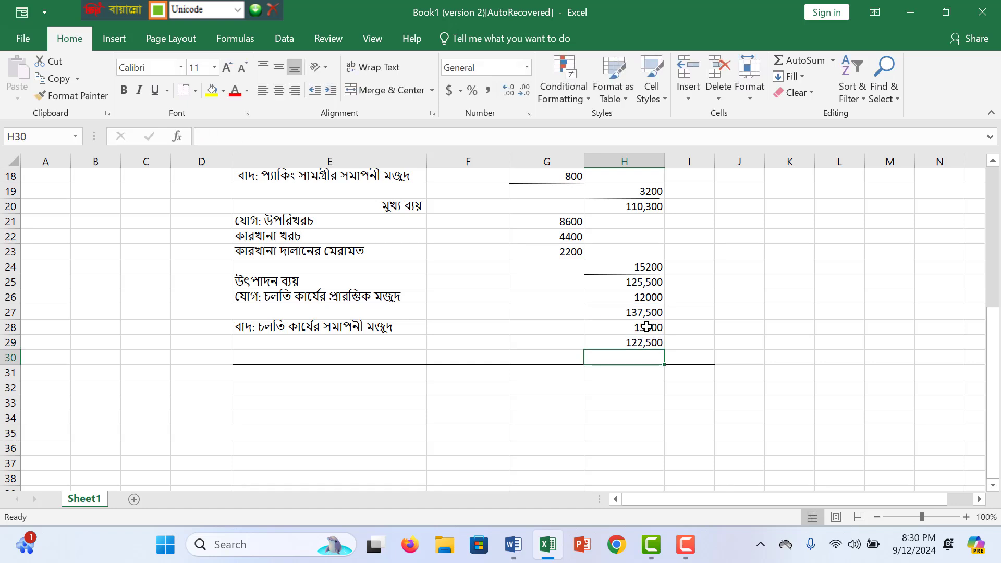
- Copy the straight line beneath H24 and place copies beneath the amounts in H26 and H28
left_click(626, 275)
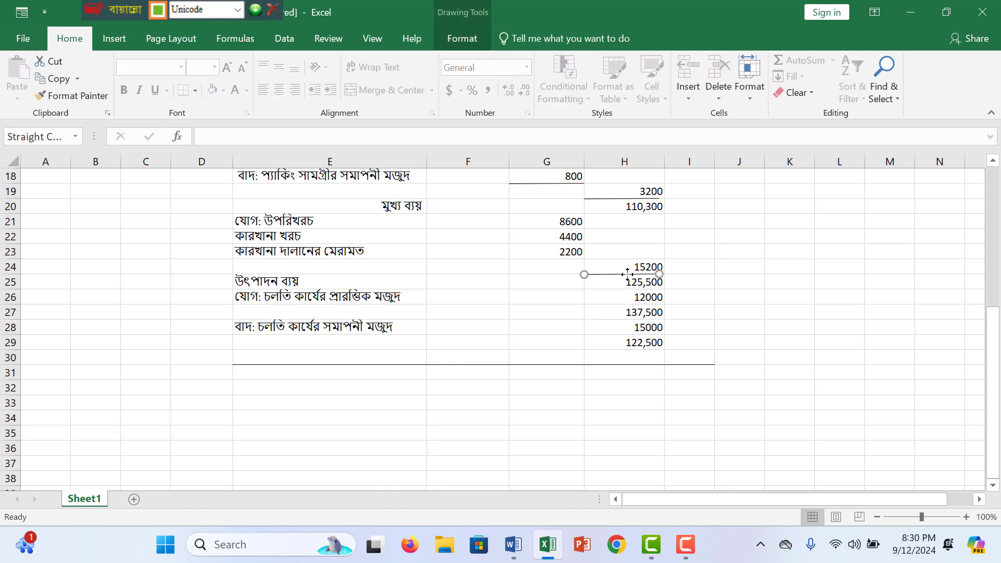
key("ctrl+c")
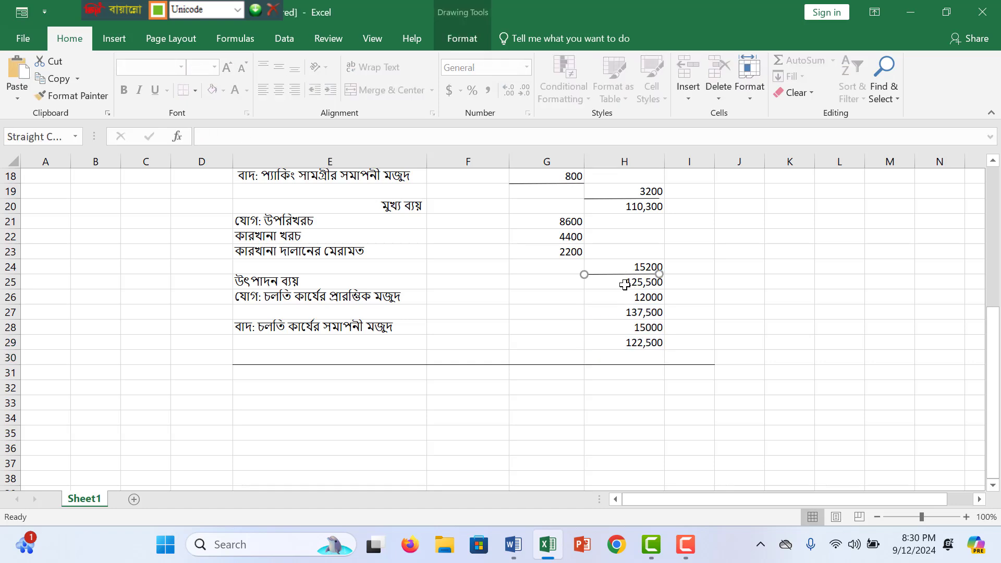
left_click(639, 326)
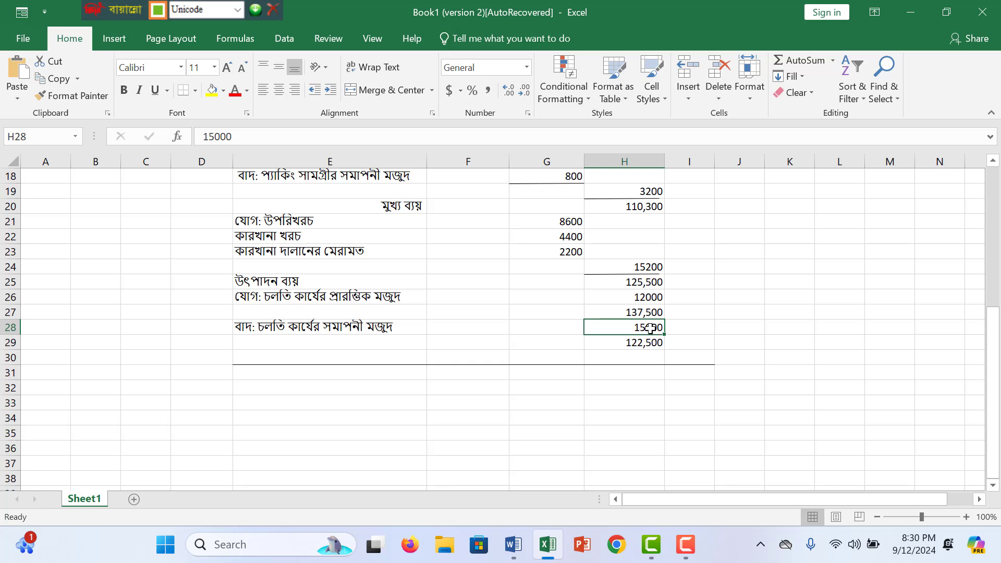
left_click(648, 309)
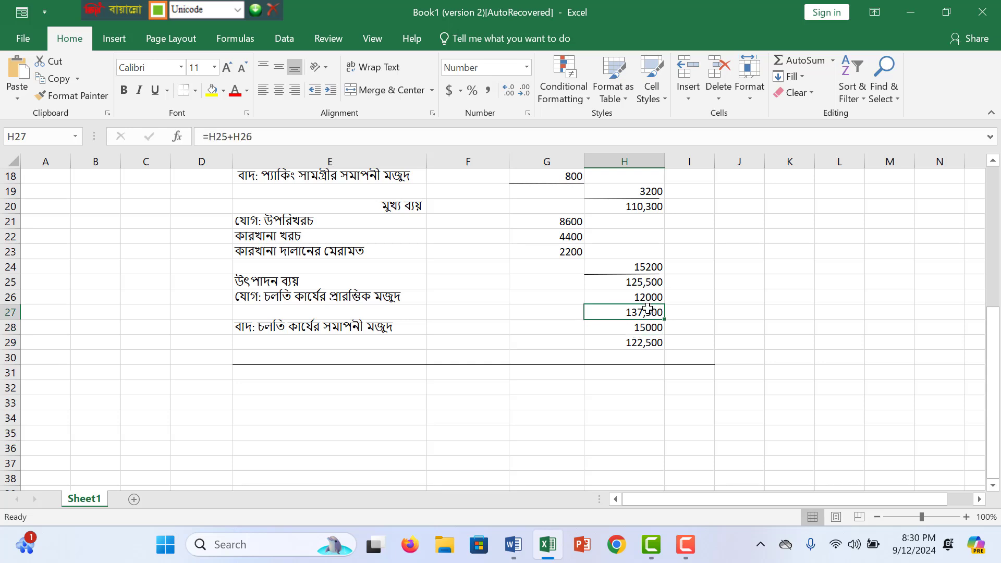
key("ctrl+v")
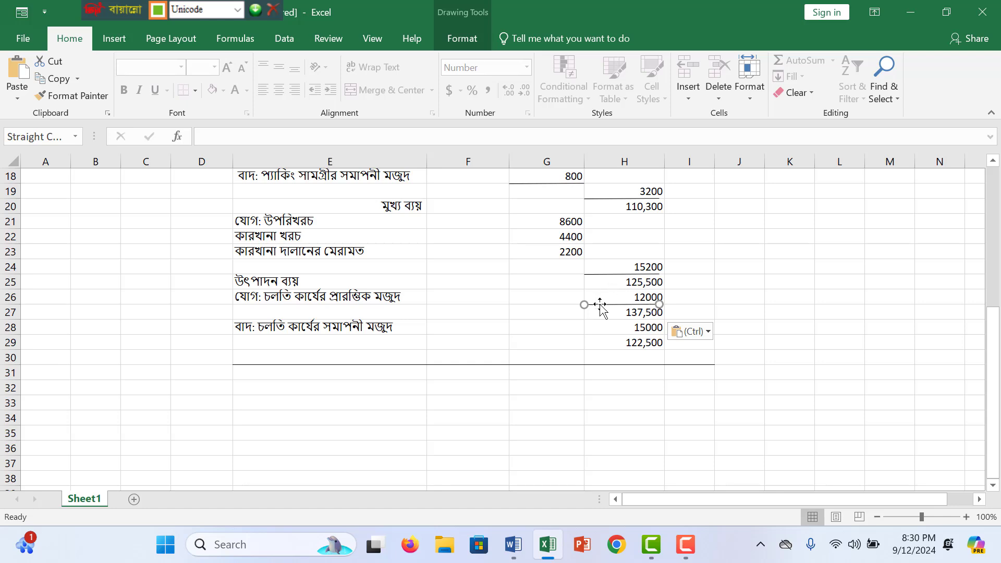
left_click(616, 339)
key("ctrl+v")
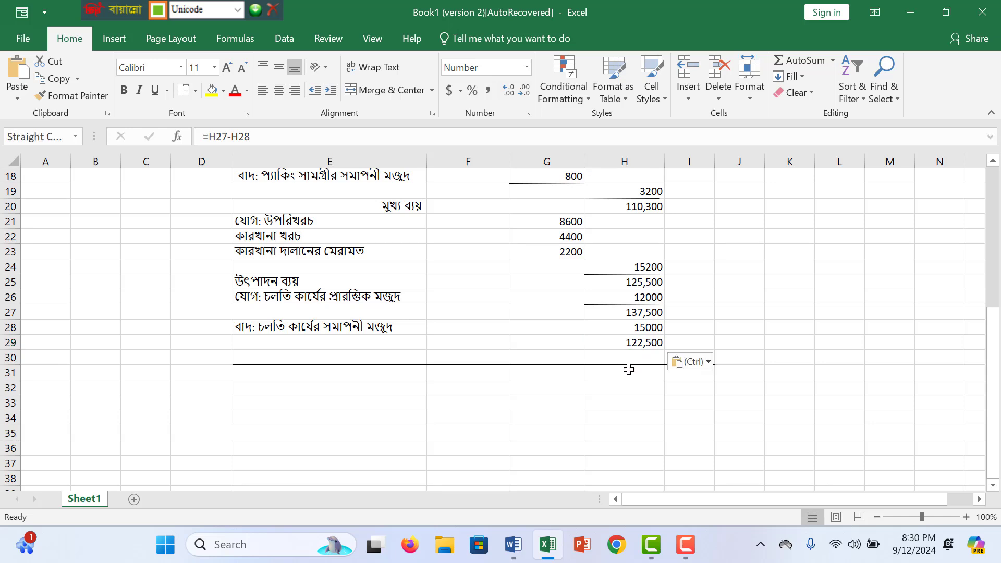
- Label E29 as উৎপাদিত পণ্যের ব্যয় and align the label to the right
left_click(352, 345)
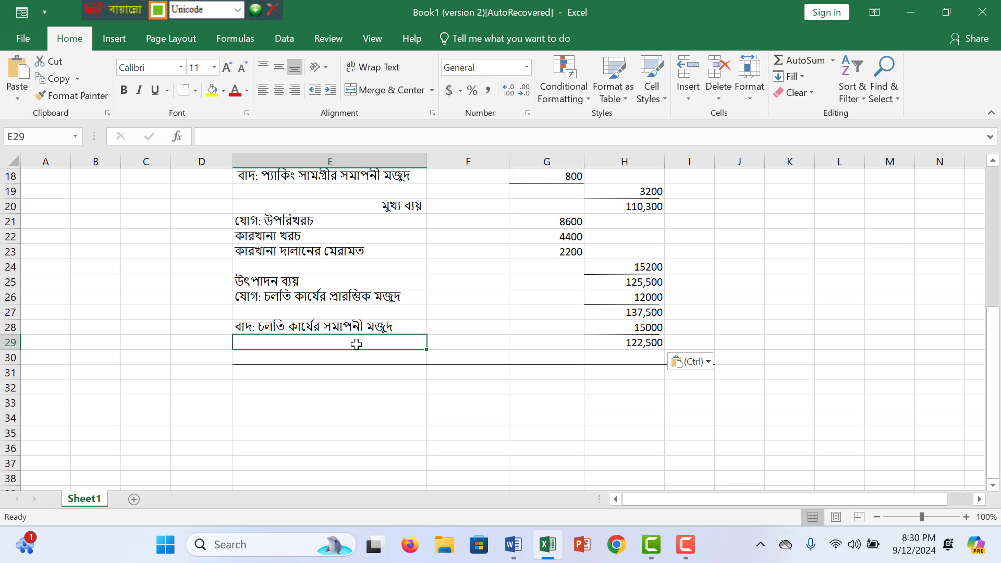
type("উ")
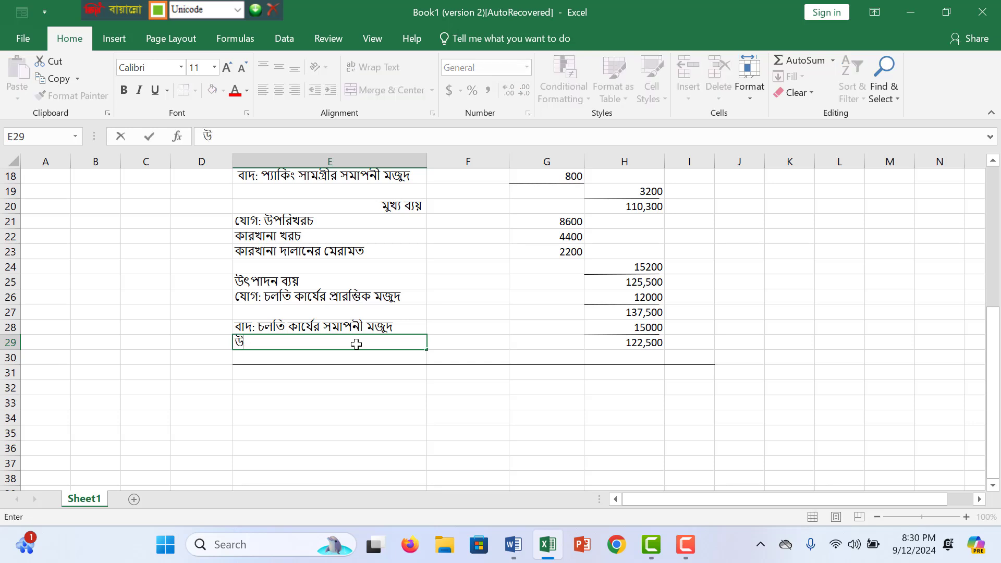
type("ৎপাদিত")
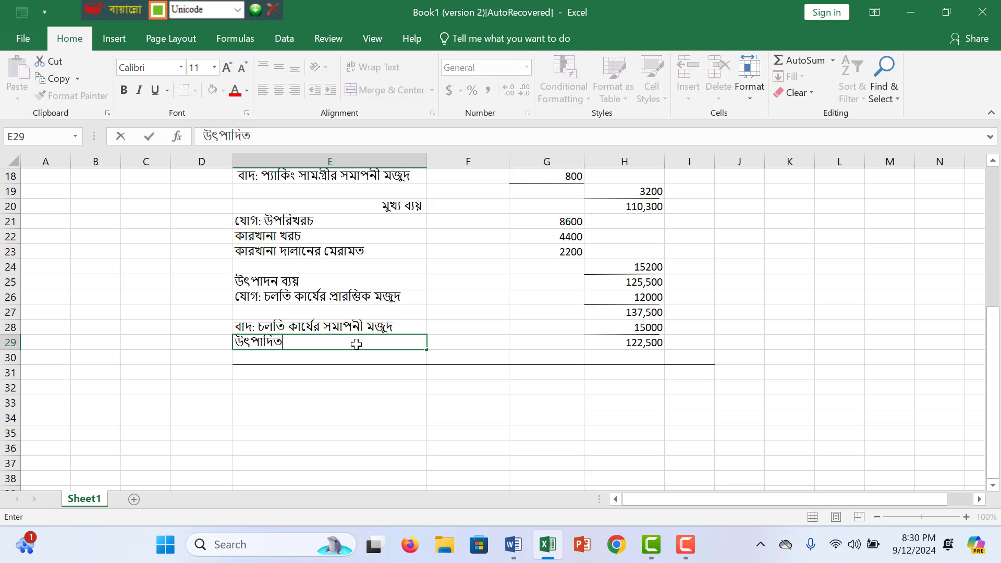
type(" পণ্যের ব্যয়")
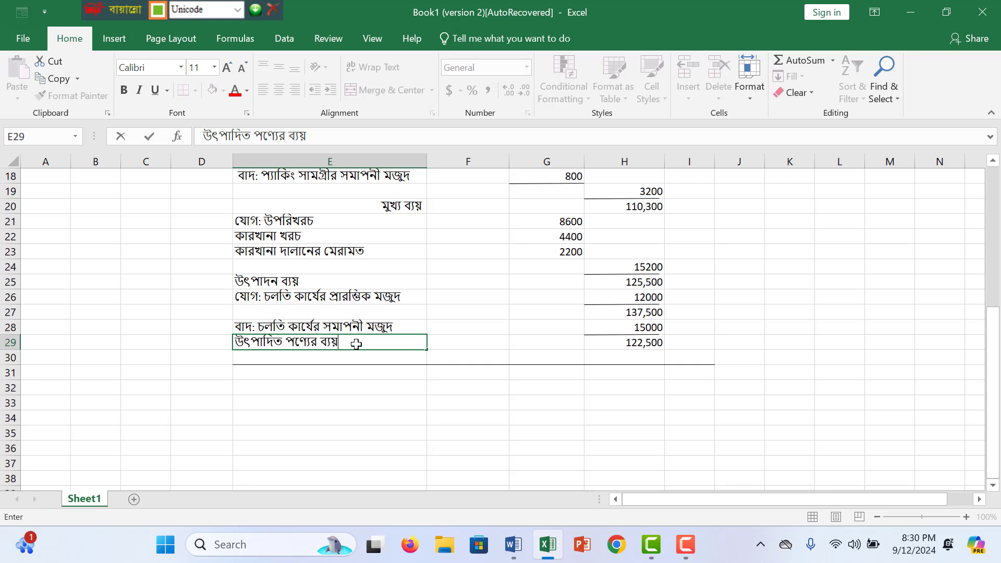
left_click(157, 323)
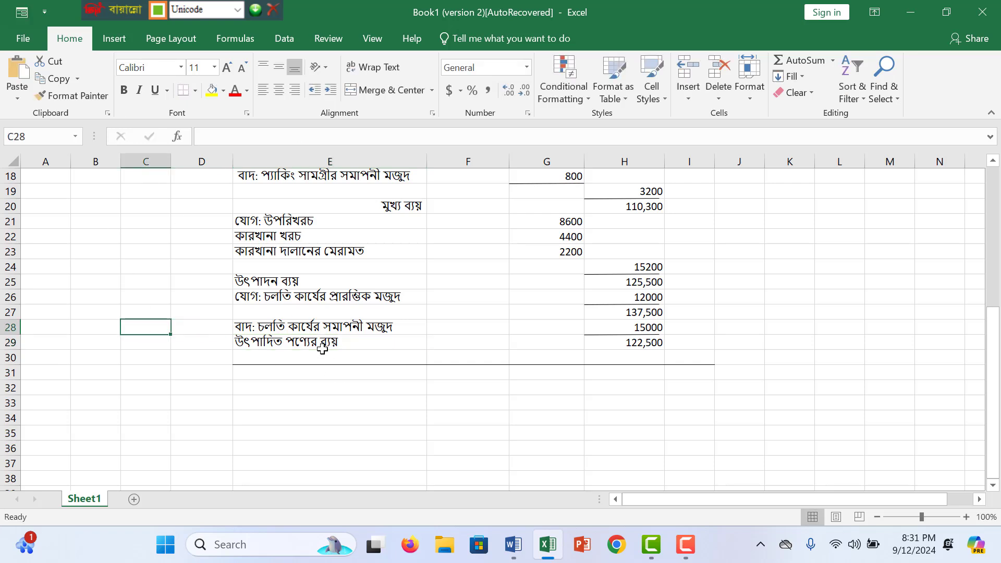
left_click(316, 336)
left_click(295, 90)
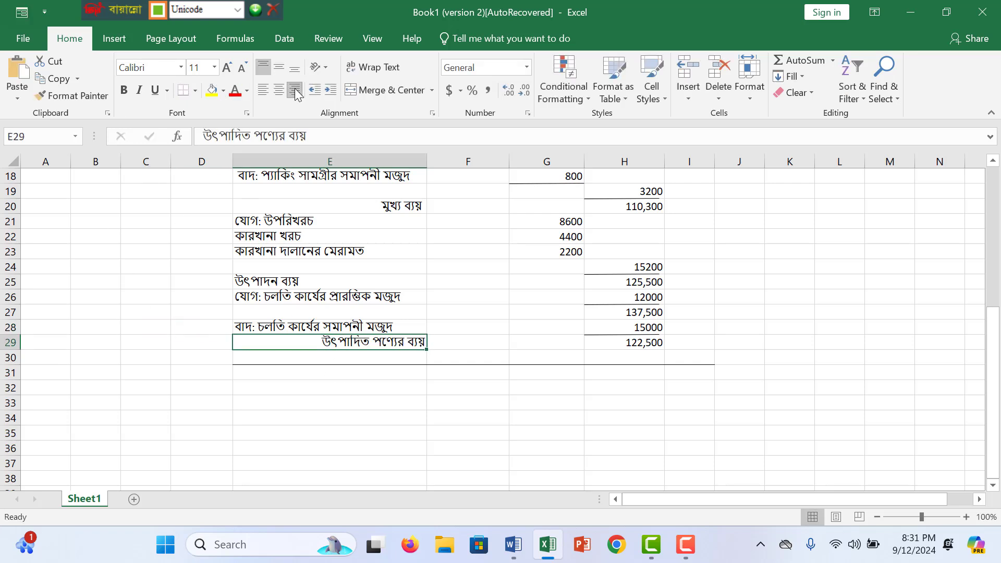
- Make the amounts in F8:H29 bold and apply the Bangla-script font listed between Algerian and Arial
left_click(366, 359)
scroll(459, 398, "up", 5)
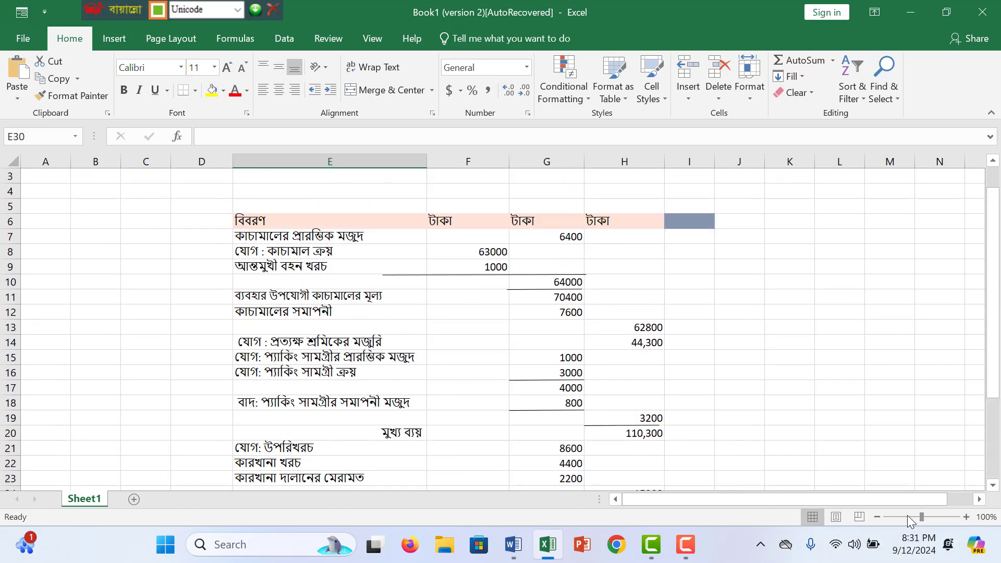
left_click(907, 517)
left_click(308, 397)
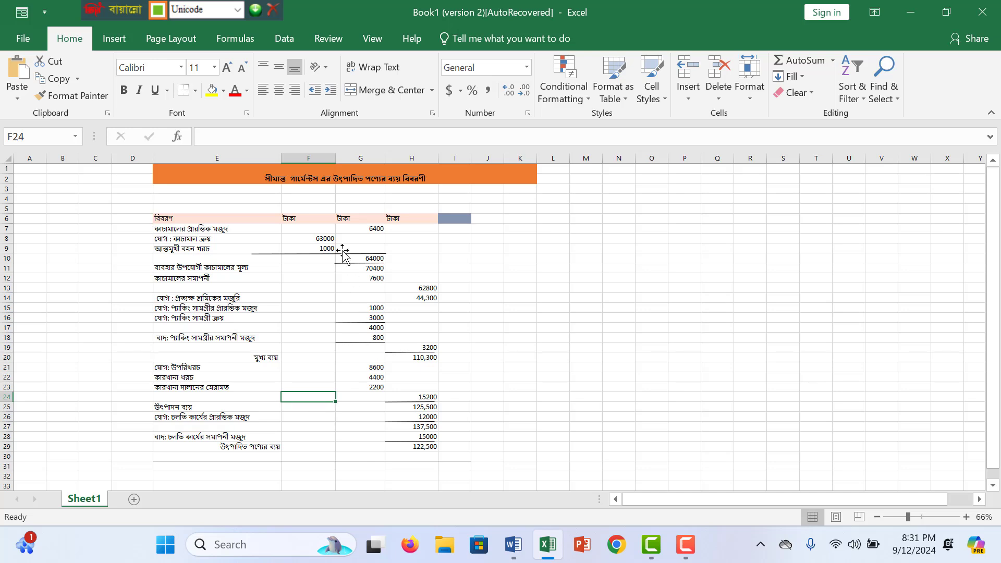
left_click(326, 239)
left_click_drag(336, 241, 429, 444)
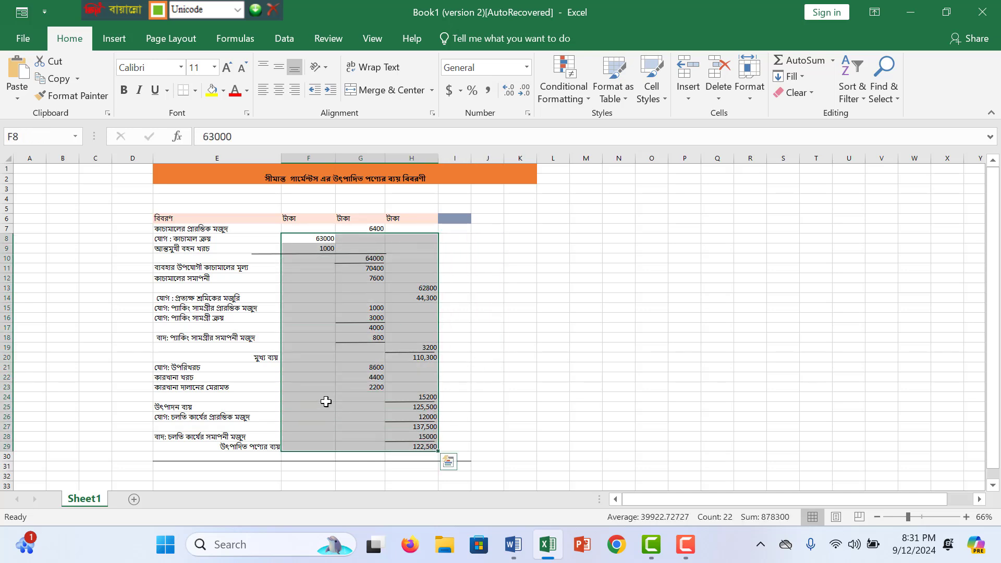
left_click(124, 90)
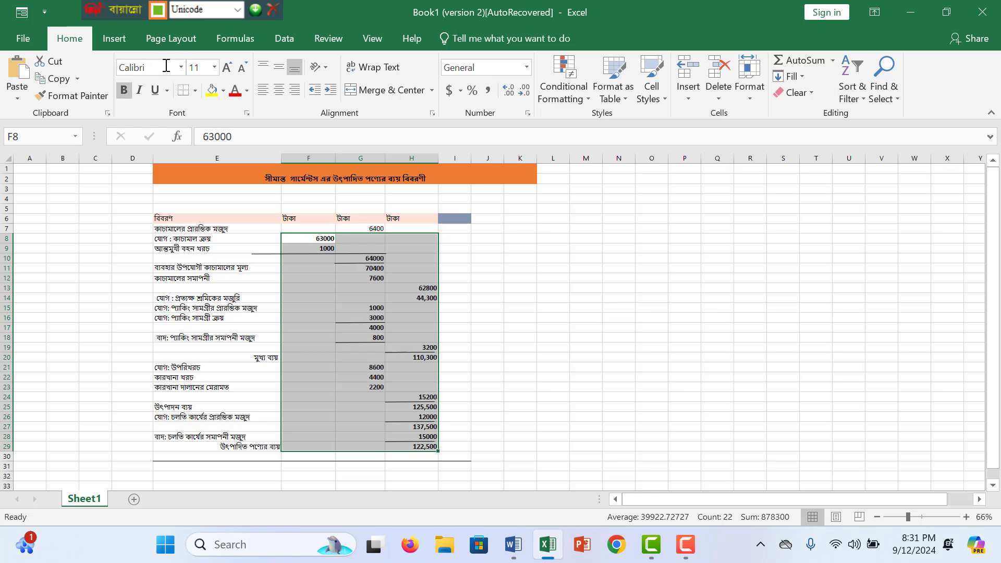
left_click(181, 67)
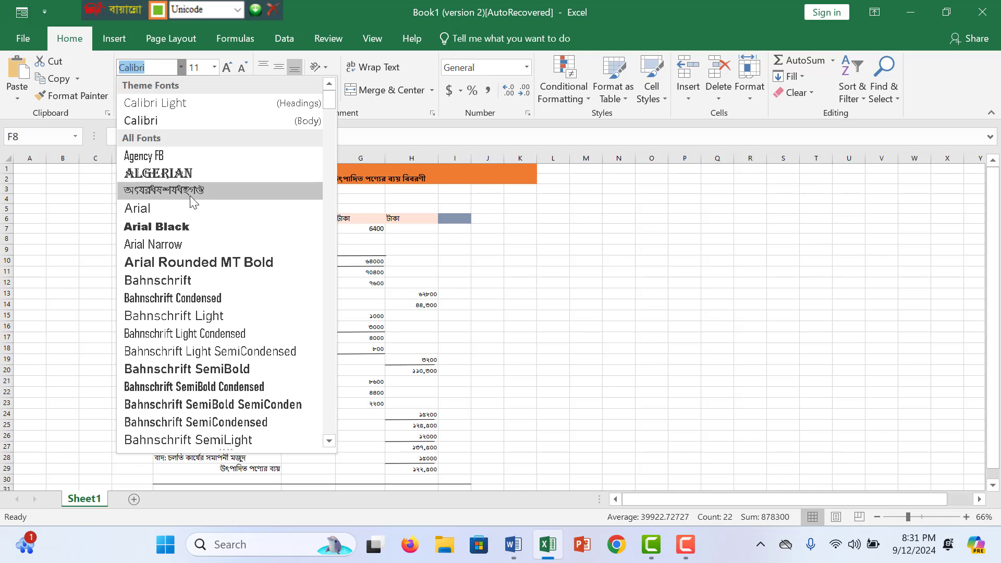
left_click(190, 194)
left_click_drag(609, 331, 610, 337)
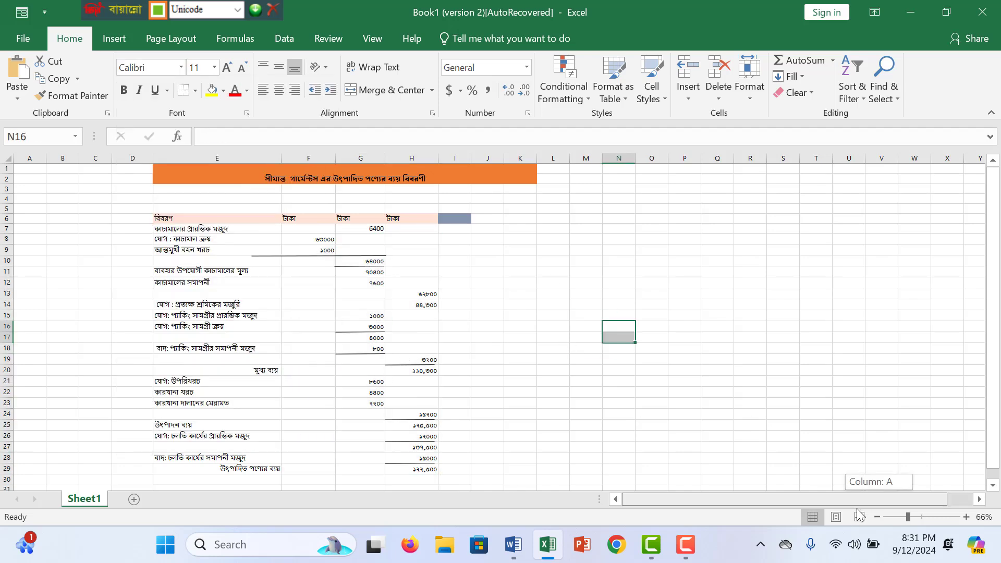
- Apply all borders to the statement table in E6:H30
left_click_drag(905, 517, 911, 518)
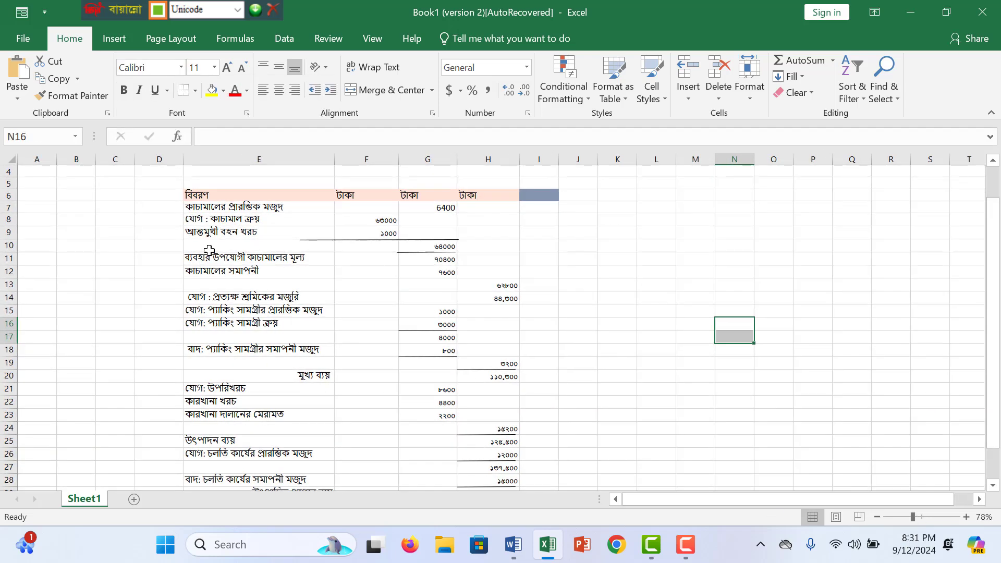
left_click(208, 207)
left_click_drag(211, 195, 496, 462)
left_click(195, 90)
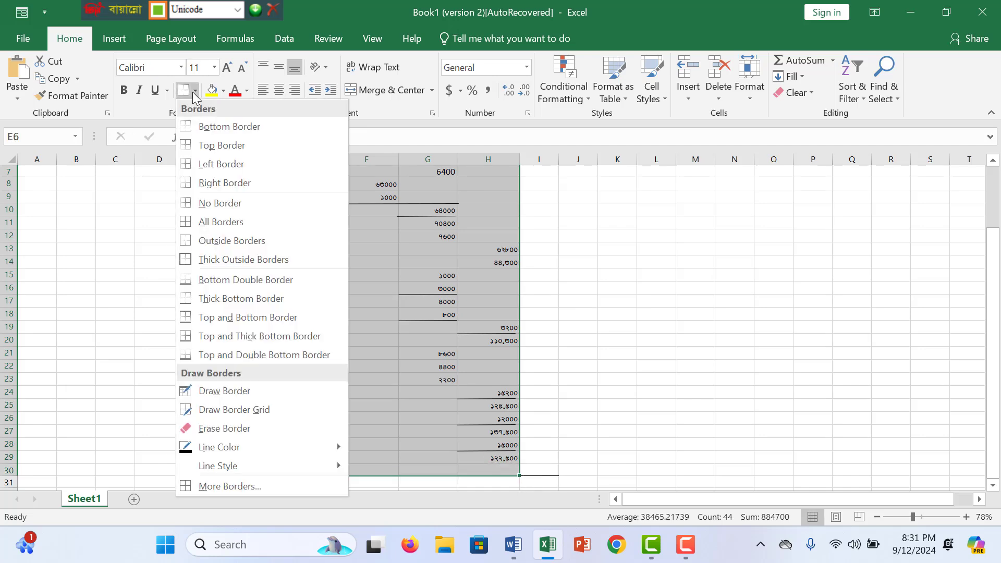
left_click(222, 222)
scroll(258, 228, "up", 2)
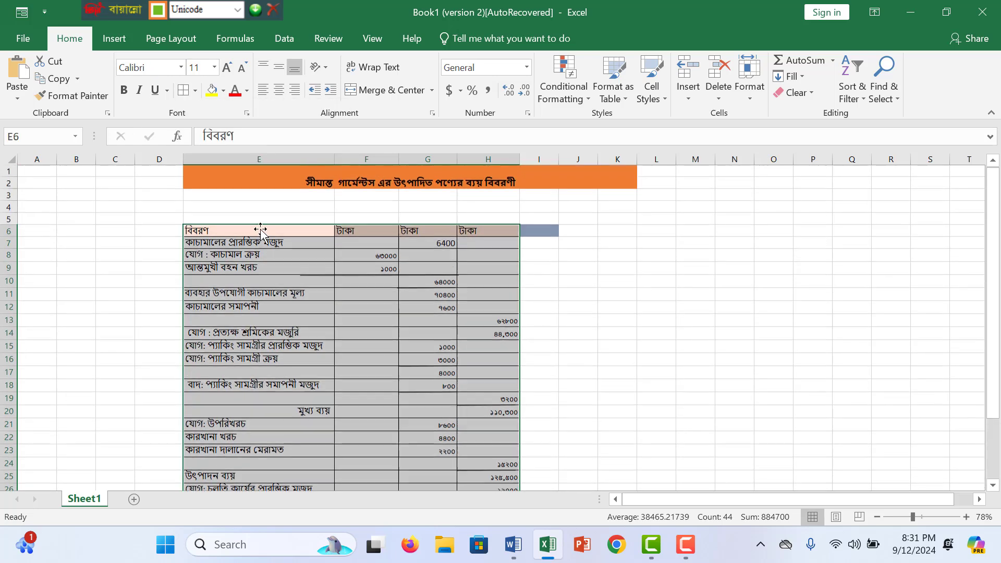
- Try to merge and center the description cells E7:E30, and undo the merge
left_click(260, 255)
left_click_drag(259, 243, 288, 470)
left_click(388, 89)
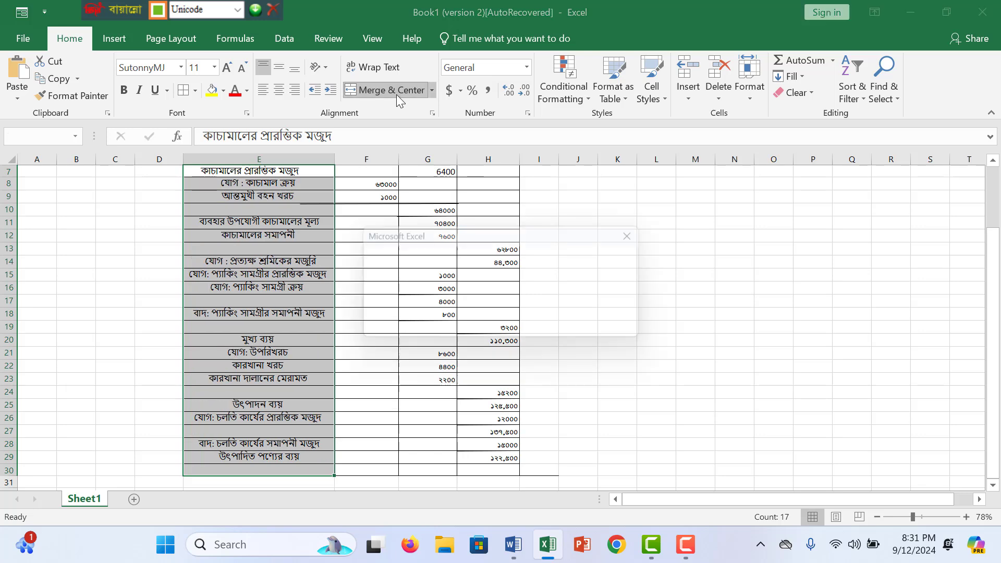
left_click(476, 330)
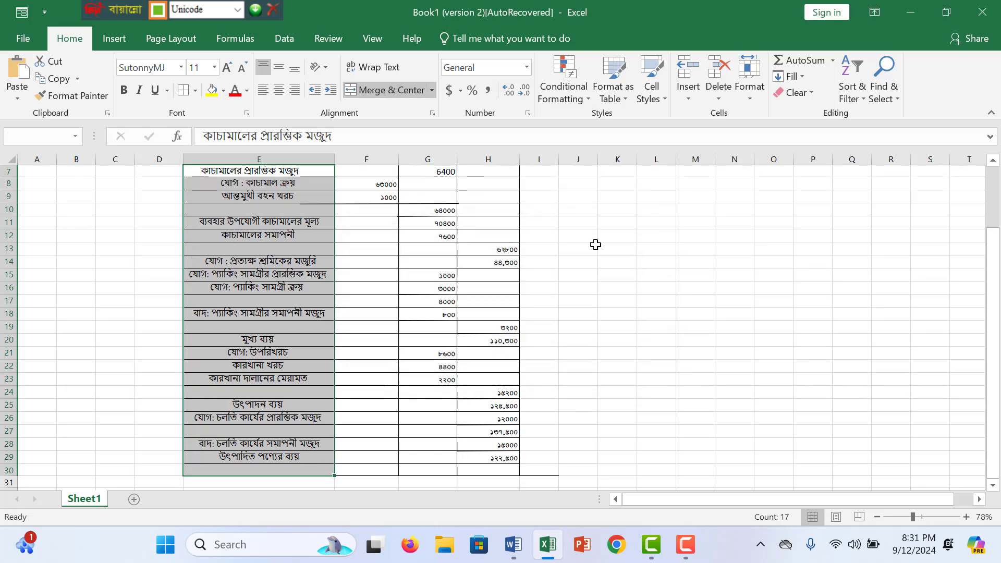
scroll(249, 202, "down", 1)
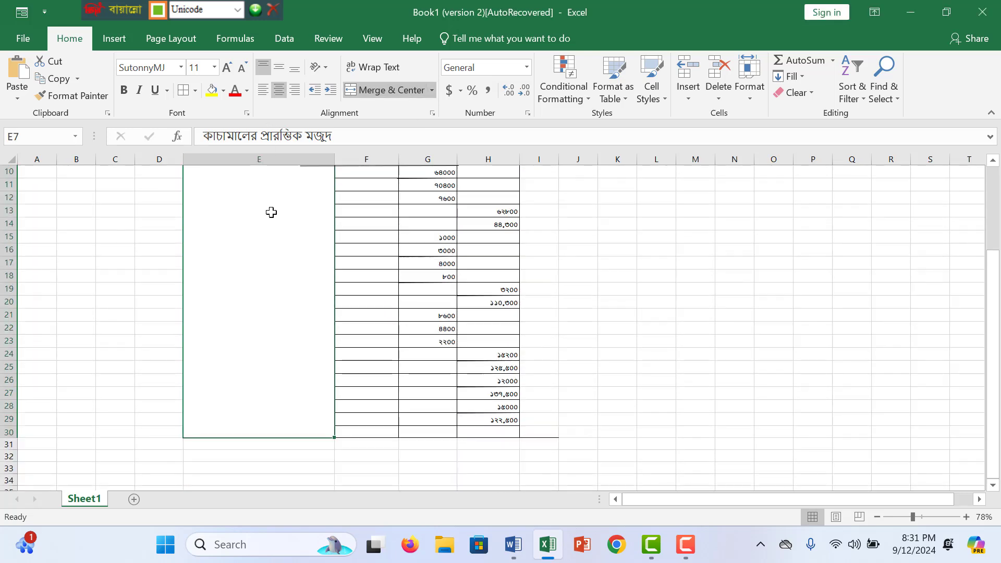
key("ctrl+z")
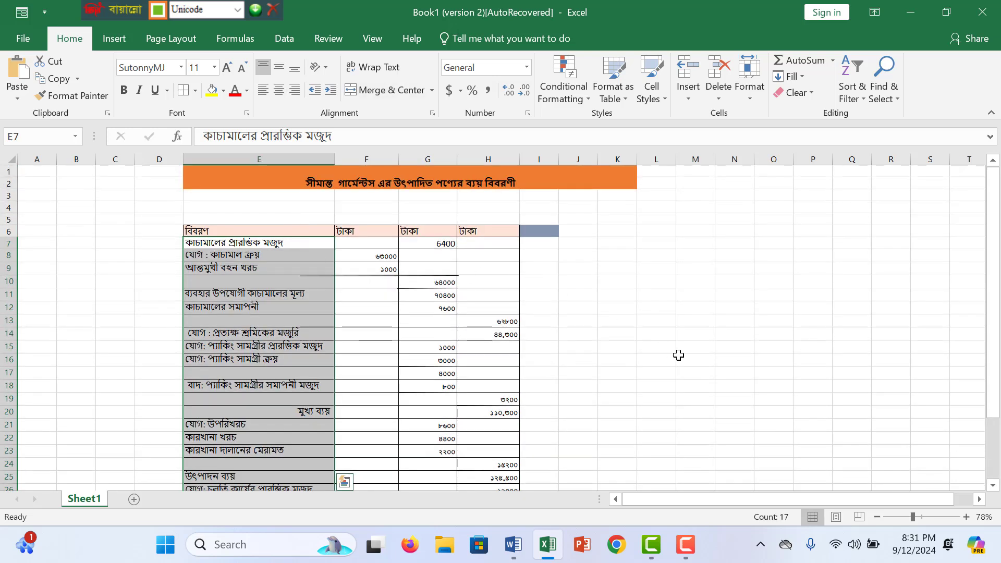
left_click(679, 355)
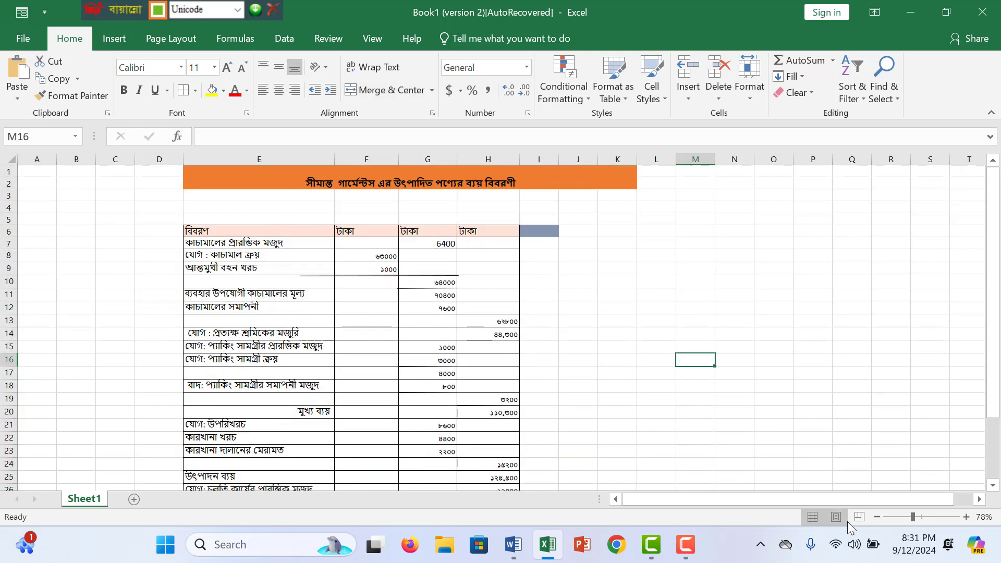
- Review the bordered statement from its title down to row 30 at 86% zoom
left_click_drag(912, 517, 916, 517)
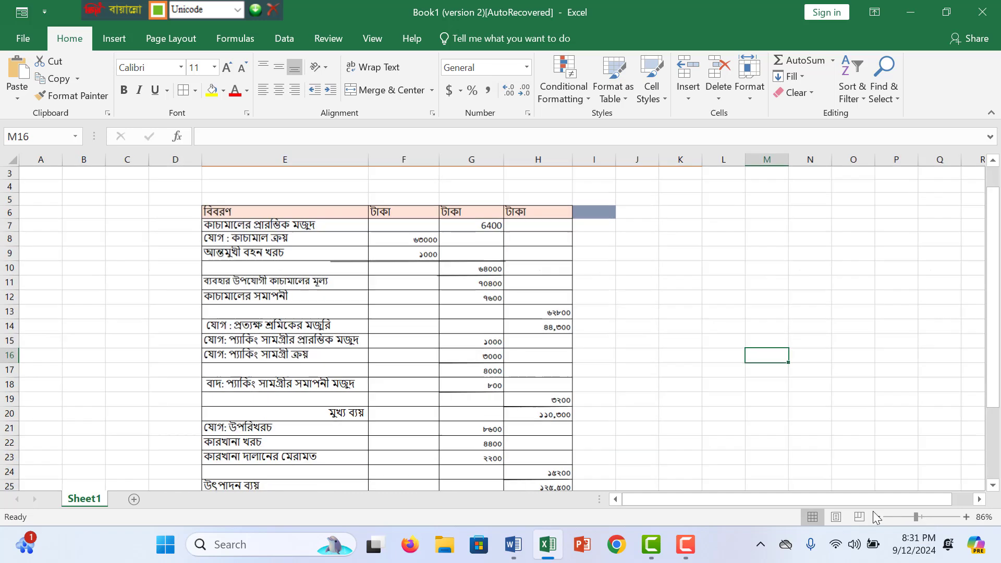
scroll(339, 245, "up", 1)
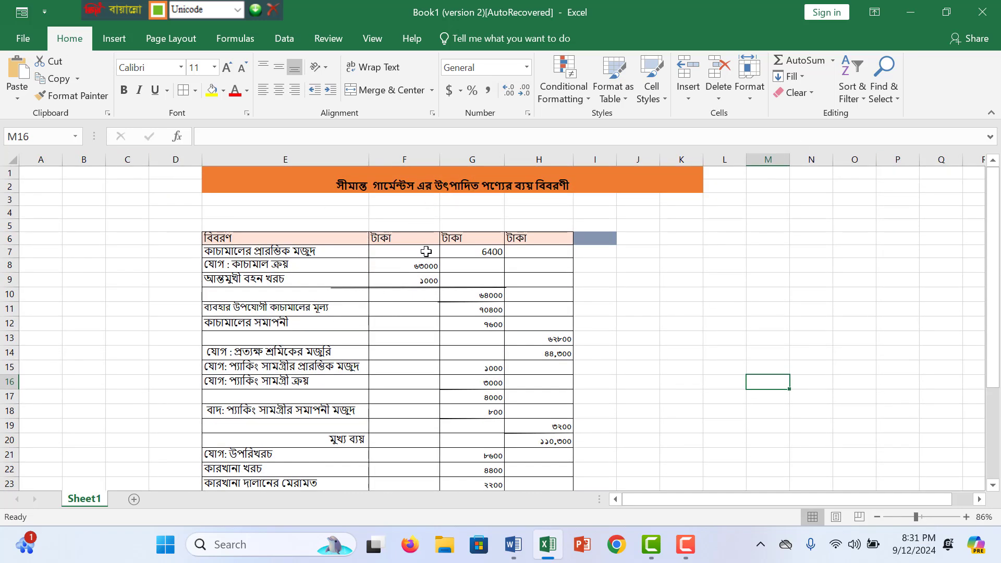
left_click(774, 396)
scroll(621, 423, "down", 1)
scroll(620, 423, "down", 1)
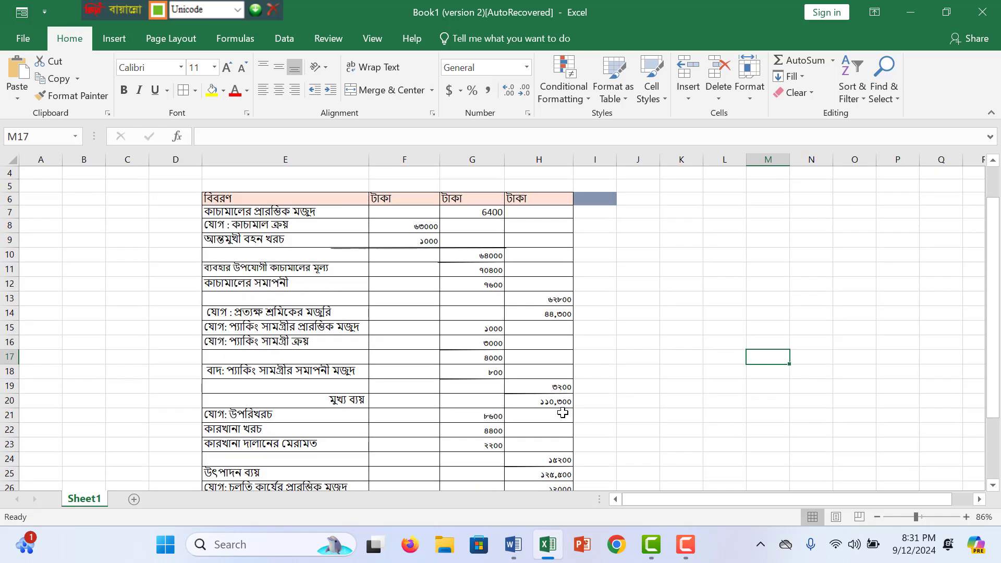
scroll(501, 384, "down", 3)
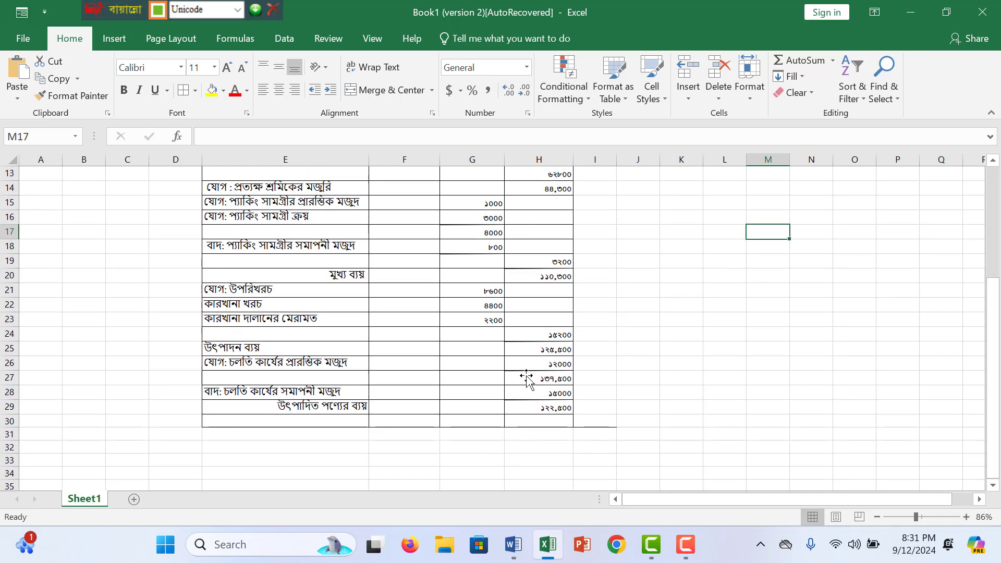